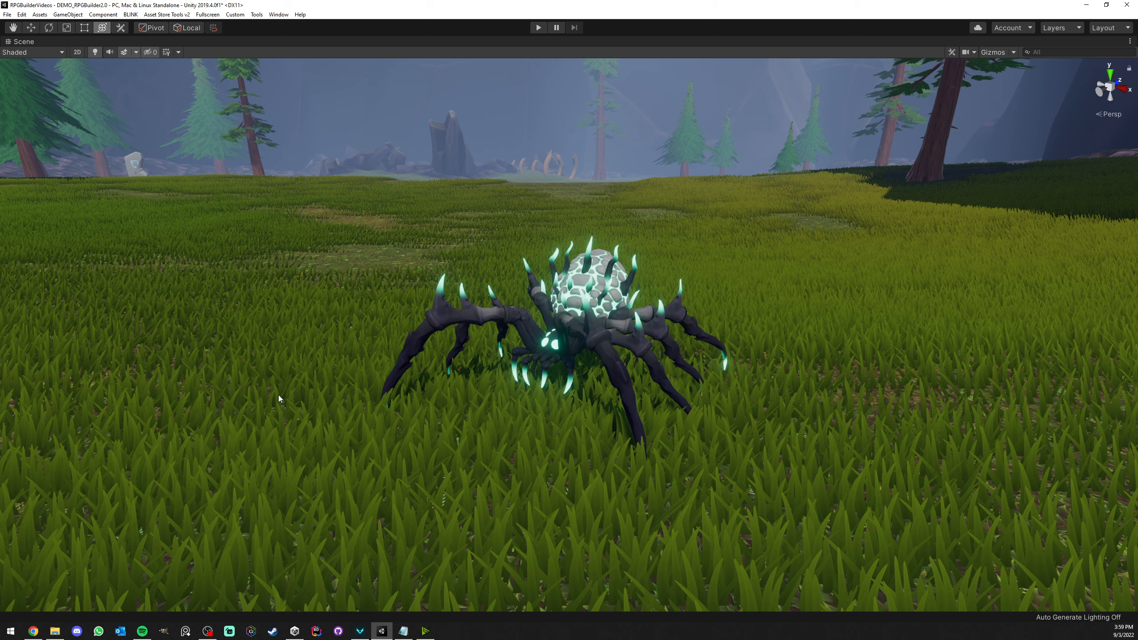
# - Switch to Chrome and look through the enlarged gallery images of the Stylized Forest Animals - RPG Bundle
pyautogui.moveTo(526, 376); pyautogui.dragTo(527, 382, button='right')
pyautogui.click(33, 631)
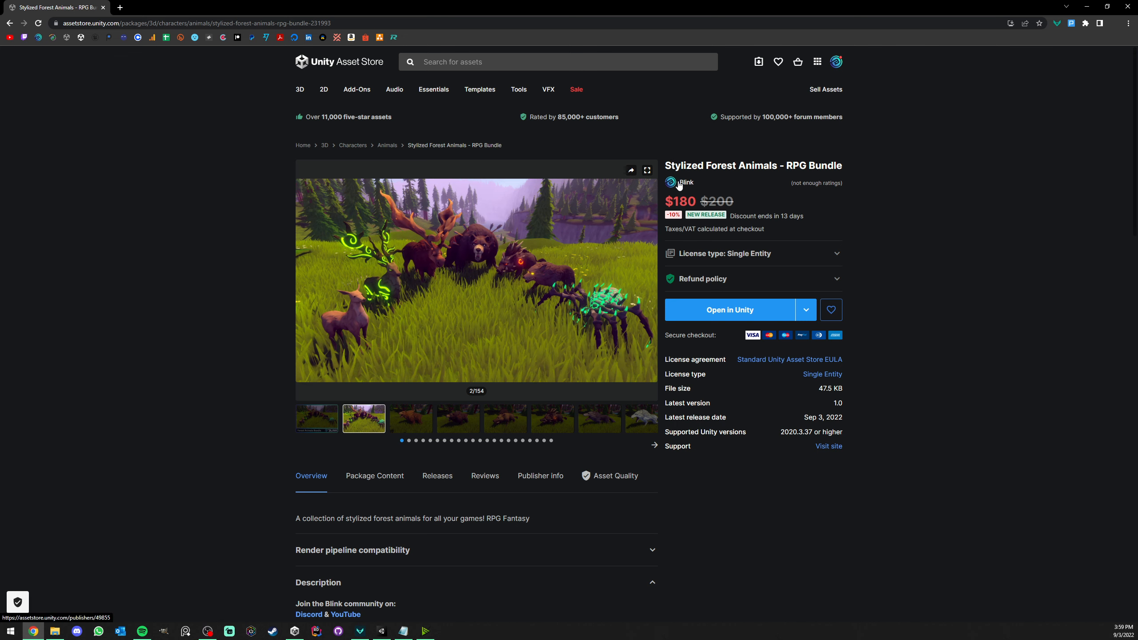
pyautogui.click(647, 172)
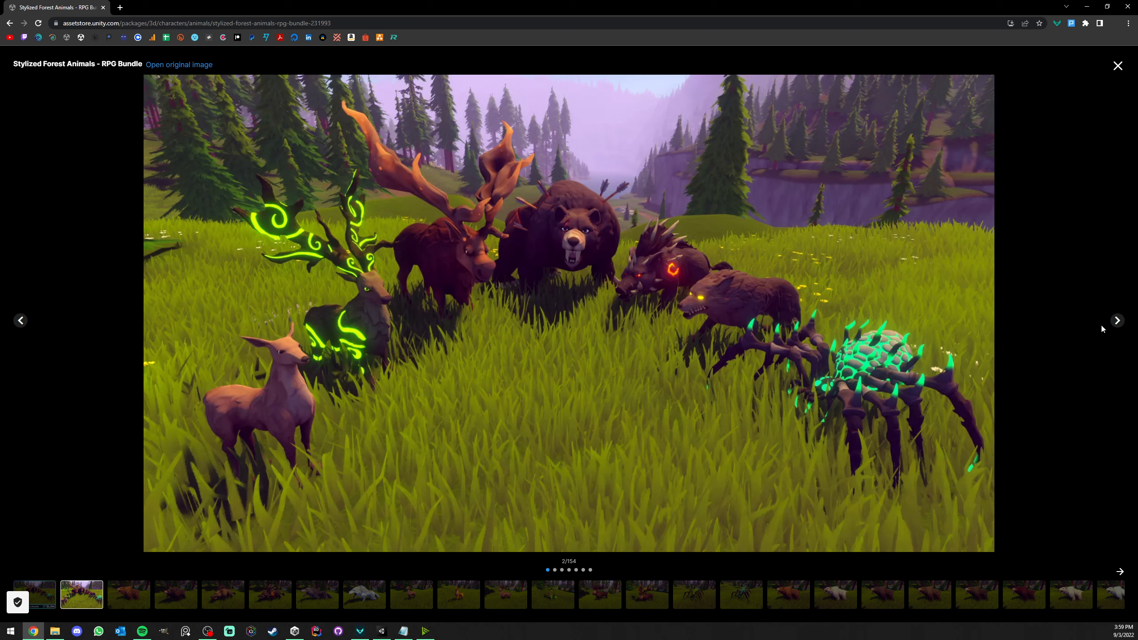
pyautogui.click(1116, 321)
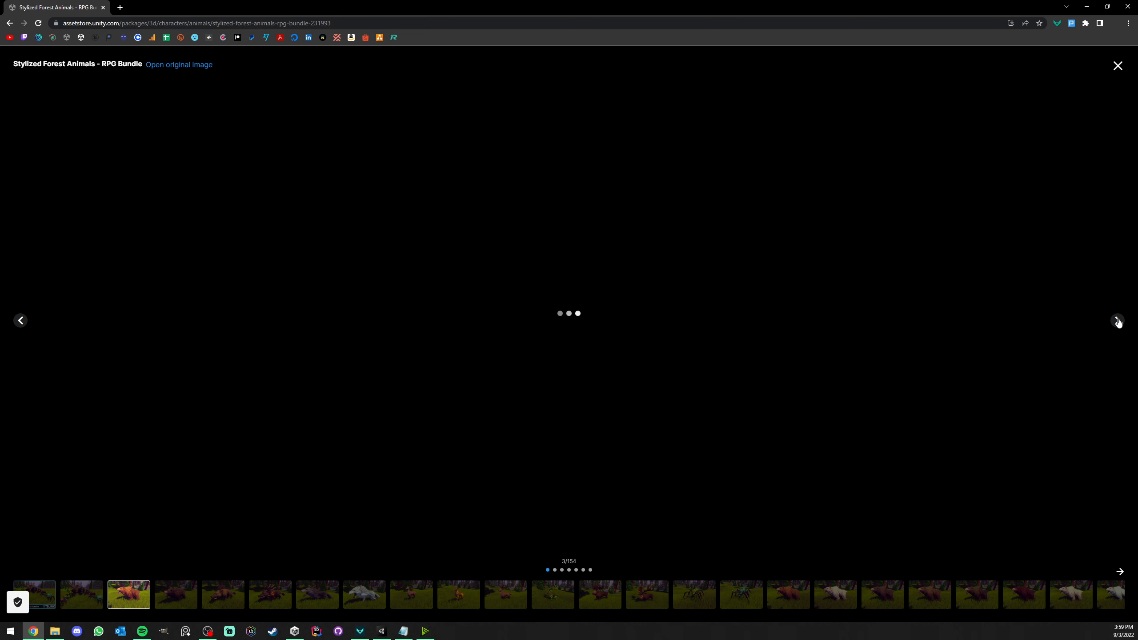
pyautogui.click(1117, 321)
pyautogui.click(1118, 321)
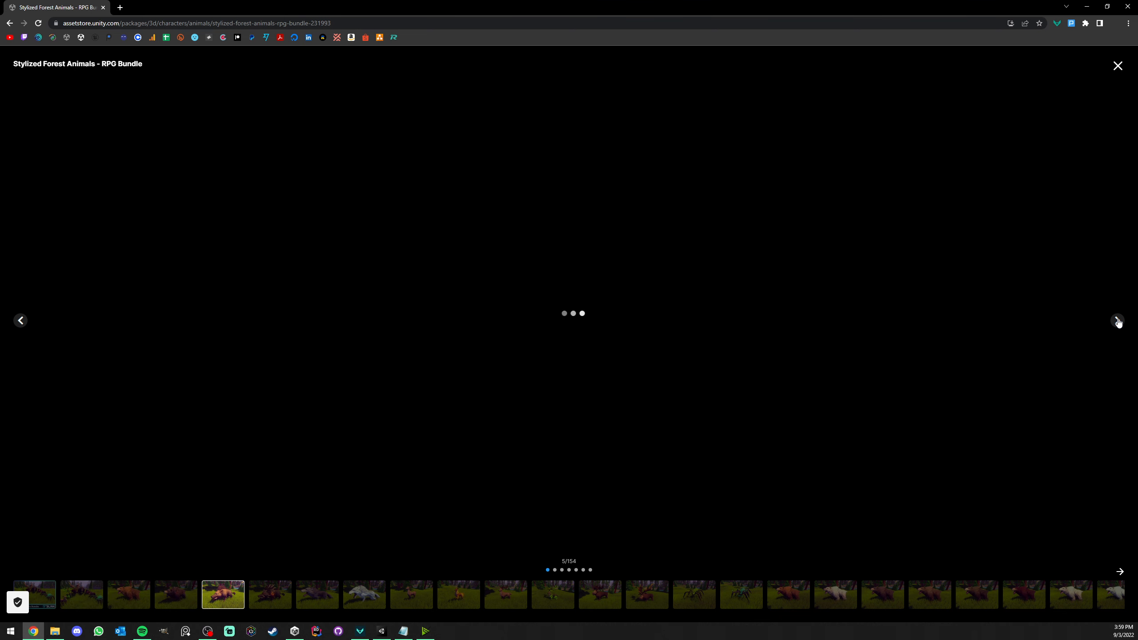
pyautogui.click(1118, 320)
pyautogui.click(1118, 66)
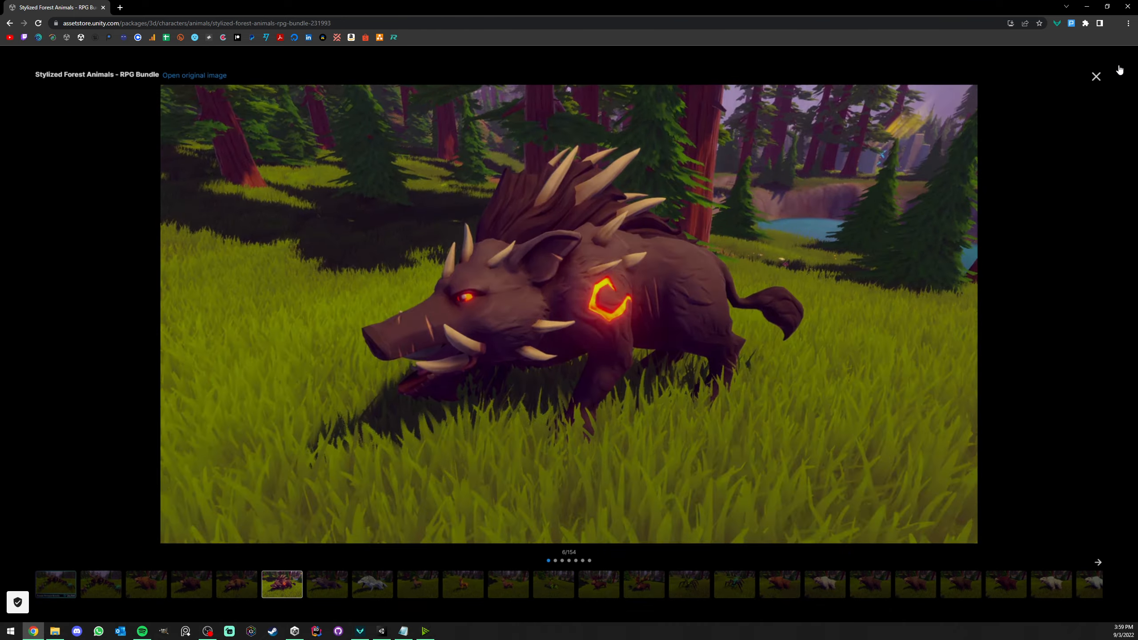
# - Read the bundle's description, including the list of included animations, custom icons and animal packs
pyautogui.scroll(-5, 493, 359)
pyautogui.scroll(-3, 386, 384)
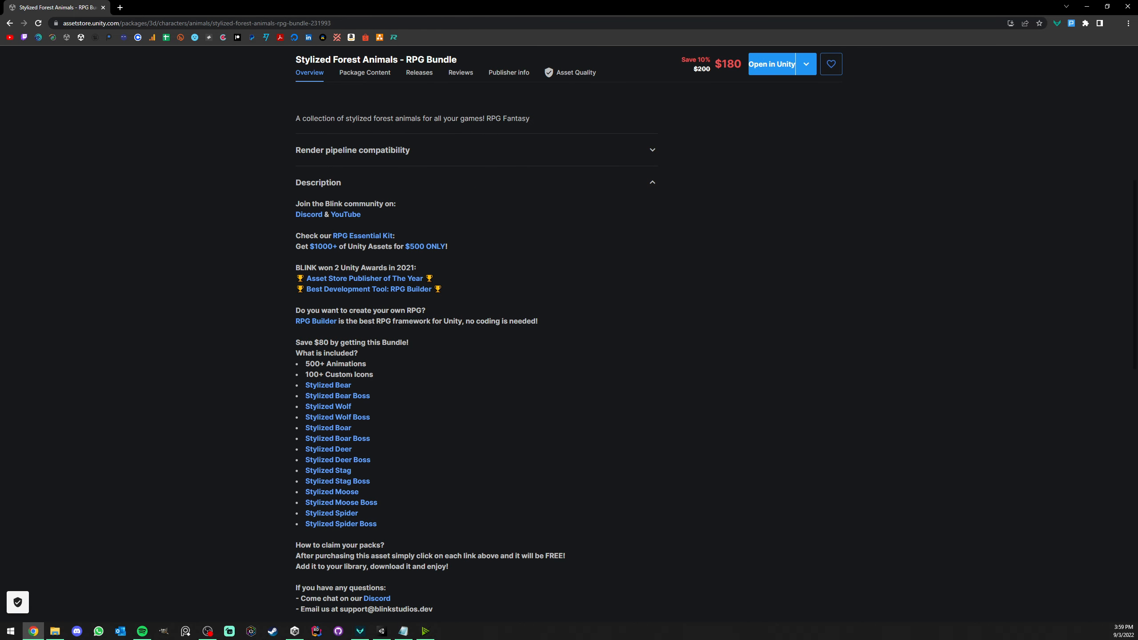
pyautogui.moveTo(306, 374); pyautogui.dragTo(377, 374)
pyautogui.click(385, 395)
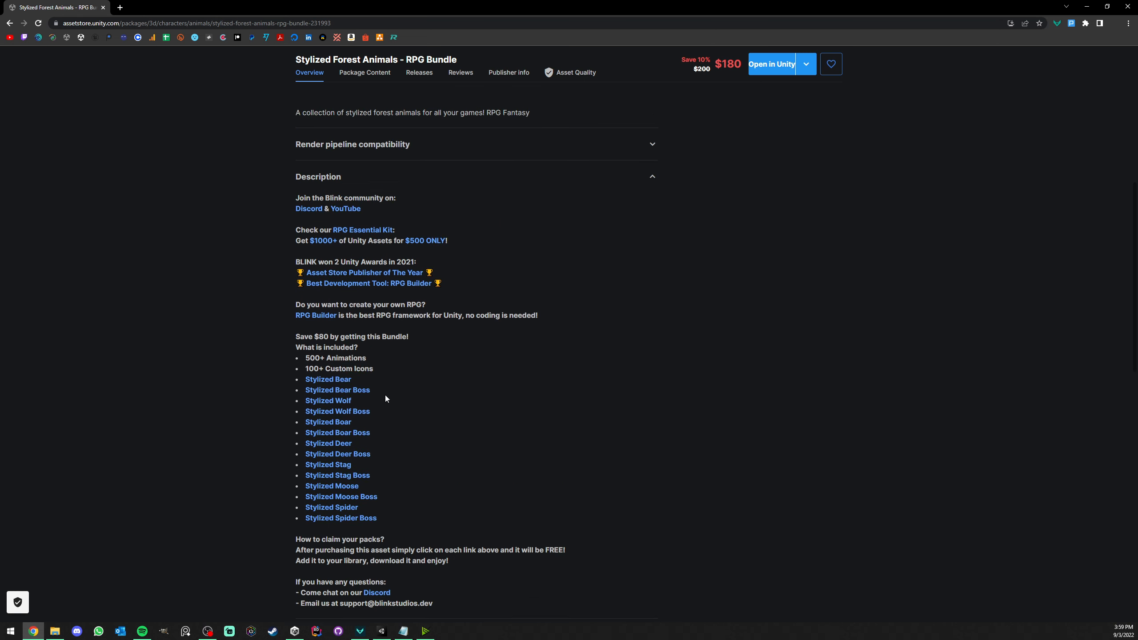
pyautogui.scroll(7, 386, 394)
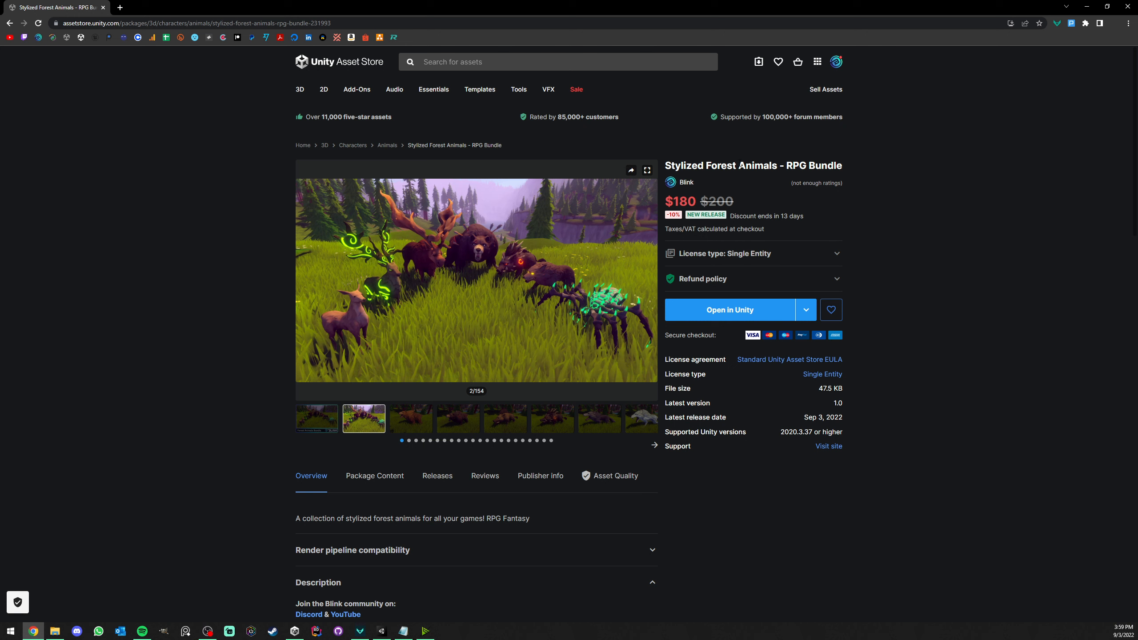
# - Switch back to Unity, restore the full editor layout from the Scene view and show the RPG Builder maximized
pyautogui.hotkey('alt', 'Tab')
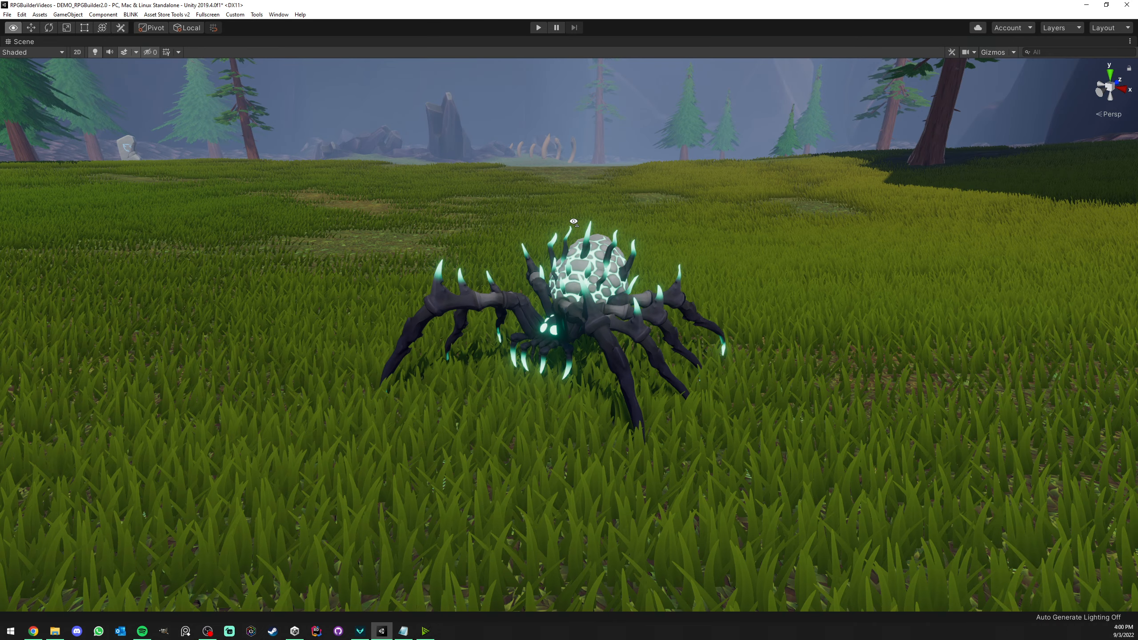
pyautogui.keyDown('alt'); pyautogui.moveTo(573, 222); pyautogui.dragTo(516, 245); pyautogui.keyUp('alt')
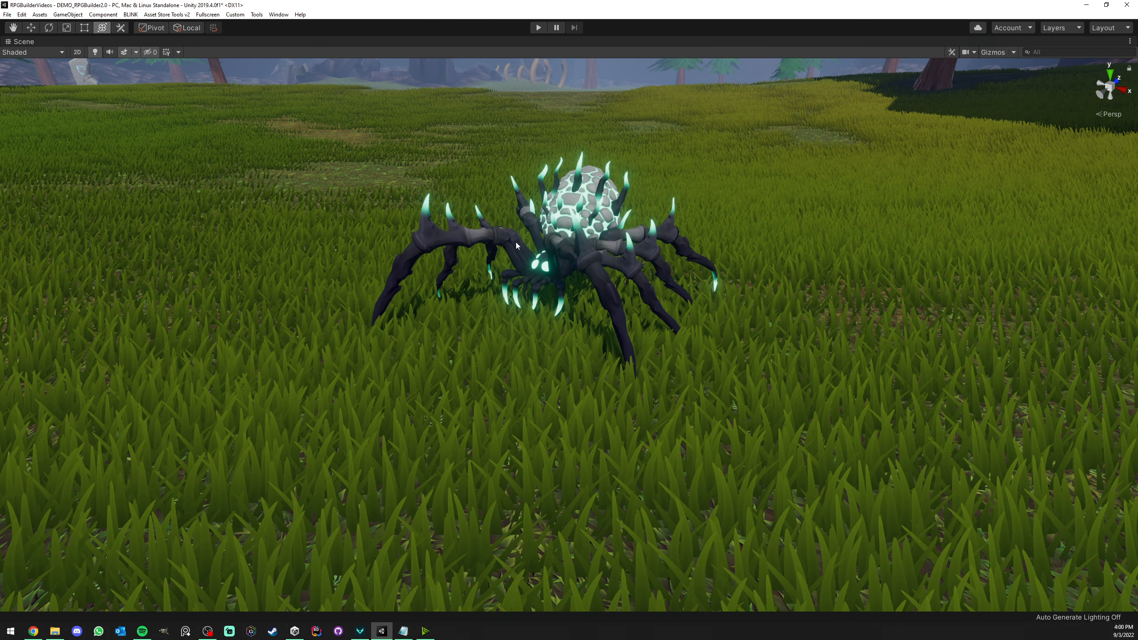
pyautogui.hotkey('shift', 'space')
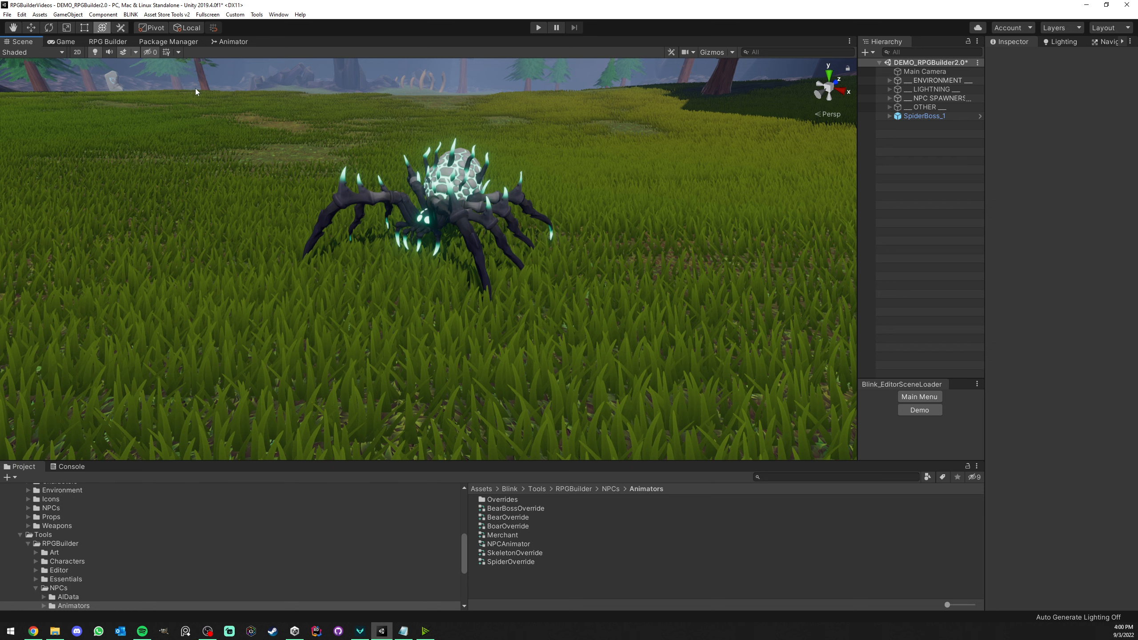
pyautogui.click(108, 41)
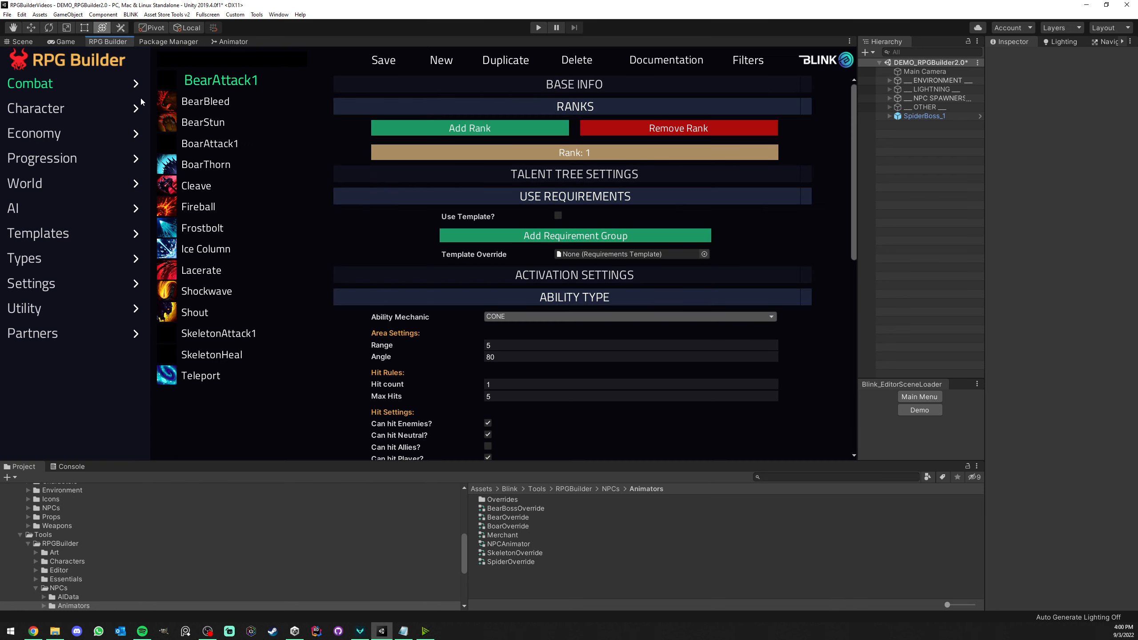
pyautogui.rightClick(101, 45)
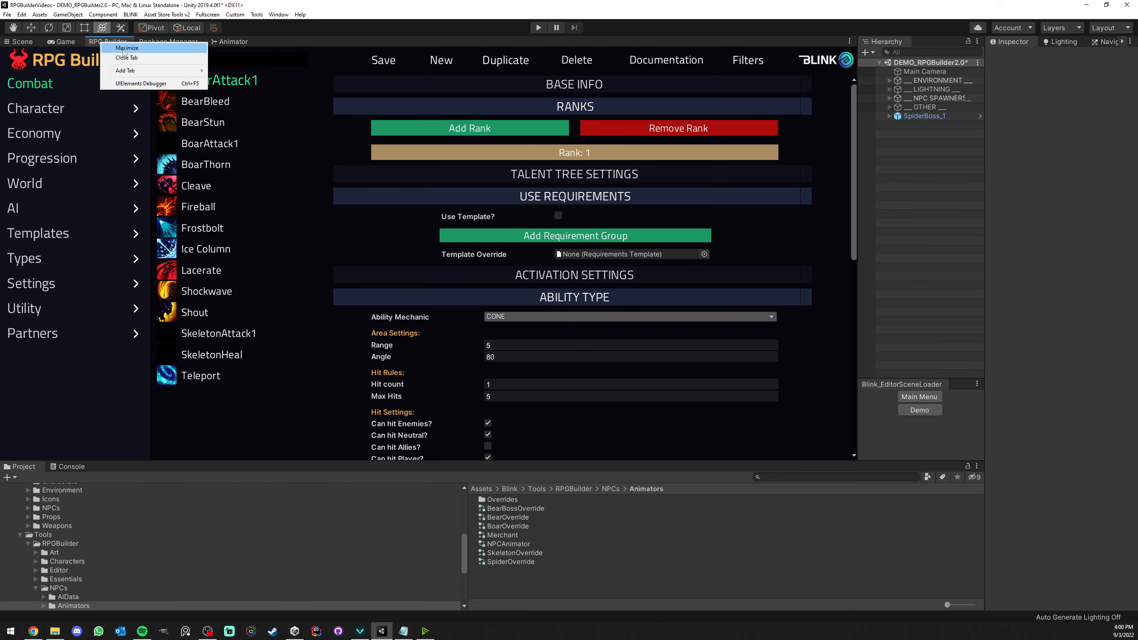
pyautogui.click(125, 49)
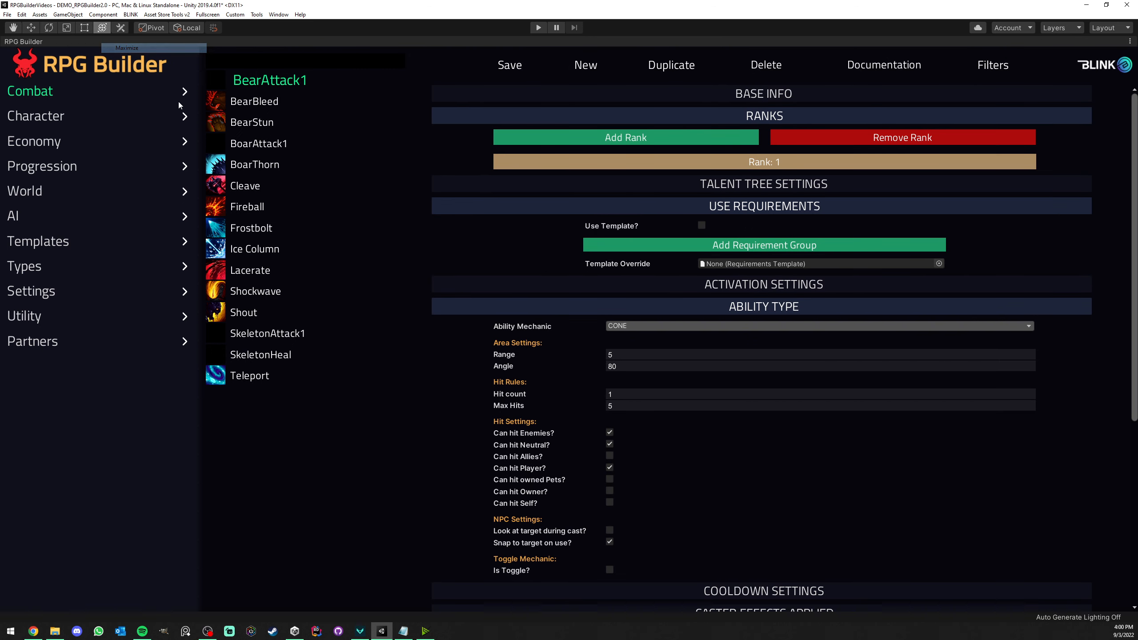
# - Expand the AI category and look through its Presets, Behaviors, Phase Abilities, Phase Actions and Phases modules
pyautogui.click(17, 217)
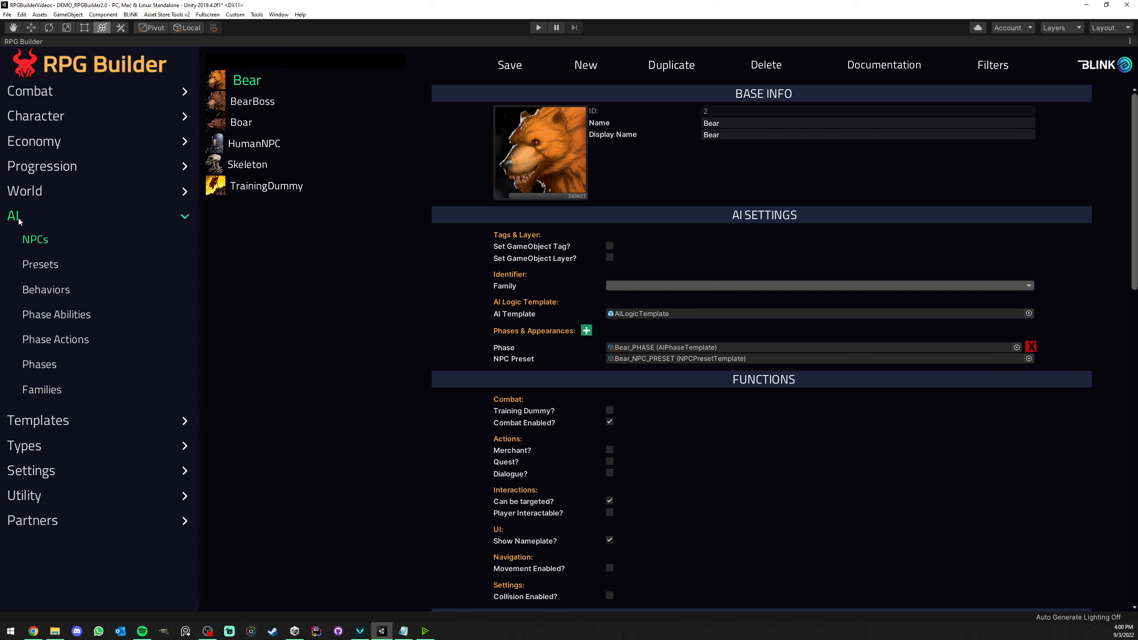
pyautogui.click(37, 266)
pyautogui.click(50, 290)
pyautogui.click(52, 316)
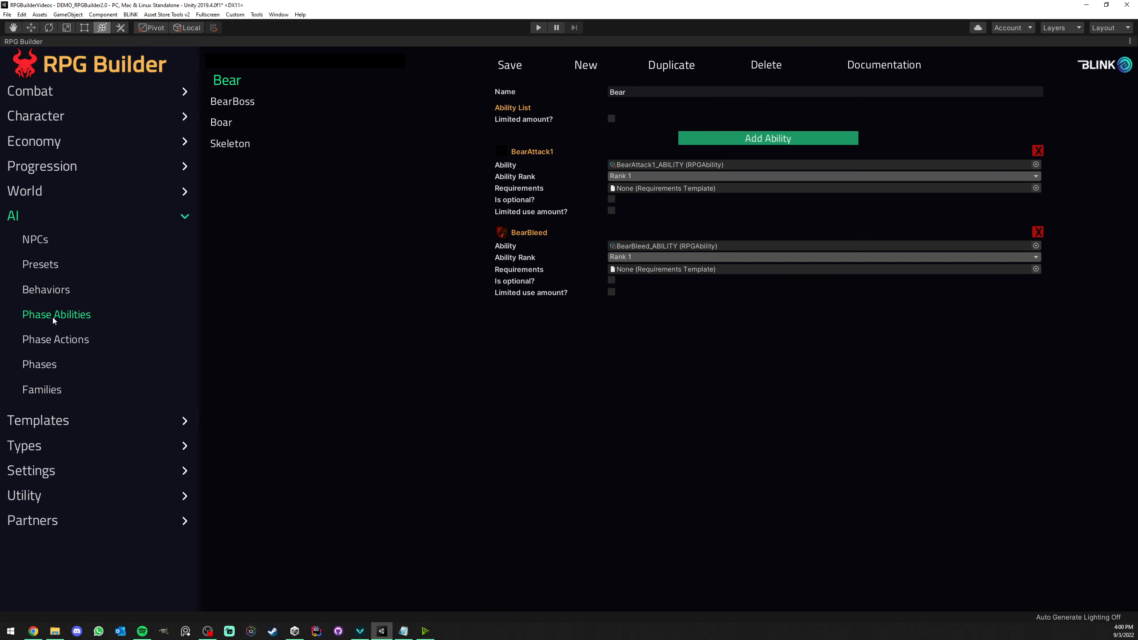
pyautogui.click(52, 339)
pyautogui.click(42, 364)
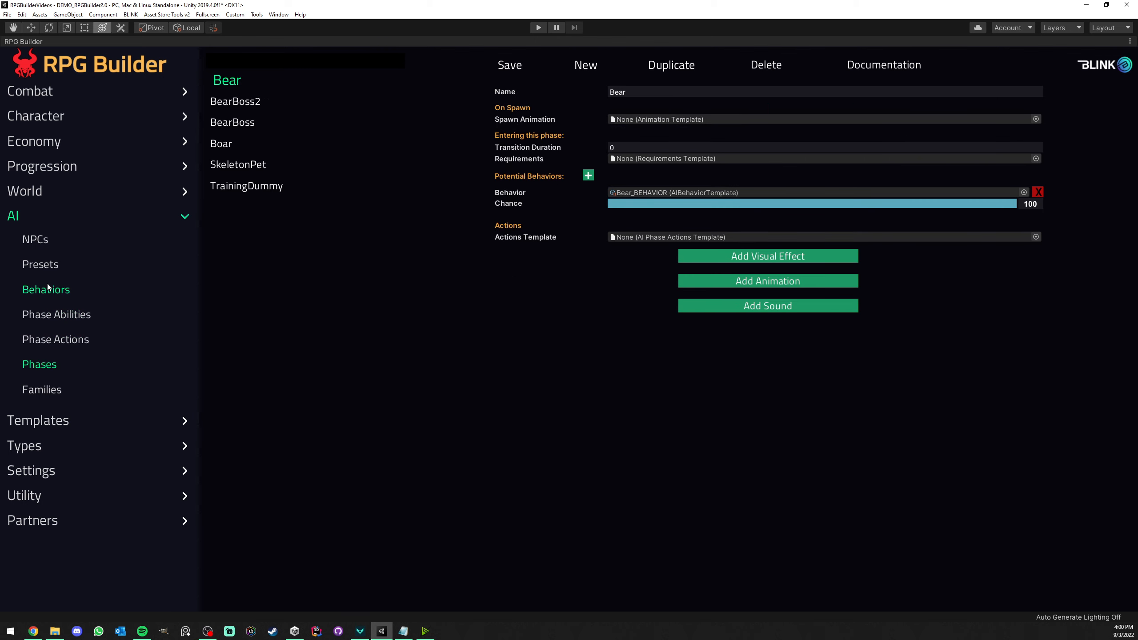
# - Examine the Bear entries across the AI presets, behaviors, phase abilities and phases again, along with the phase actions
pyautogui.click(41, 268)
pyautogui.click(57, 297)
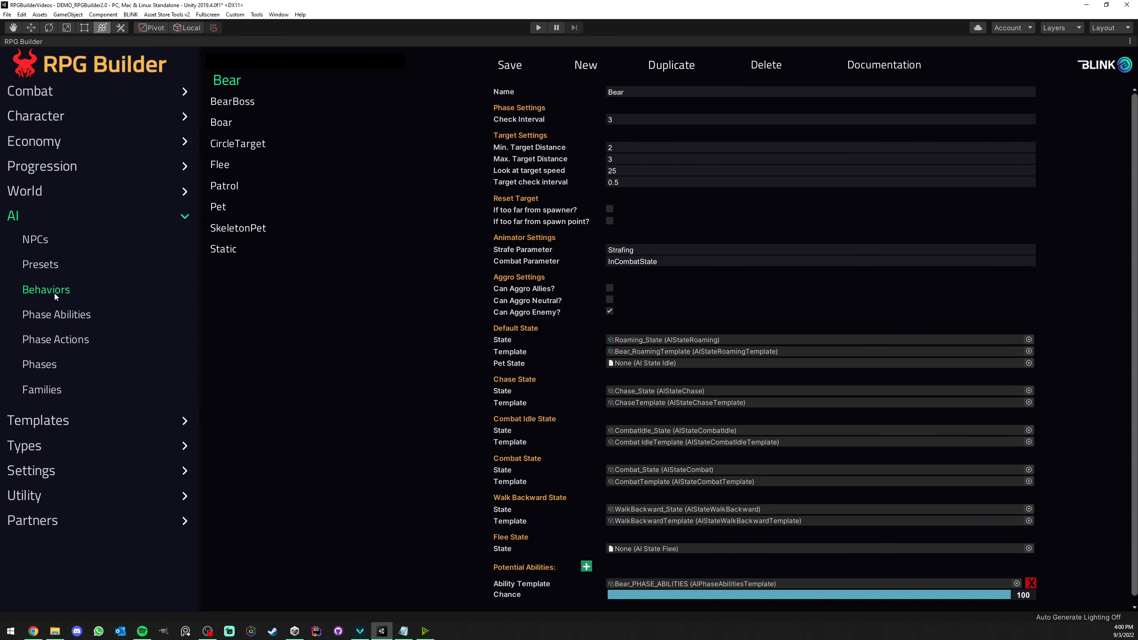
pyautogui.click(54, 315)
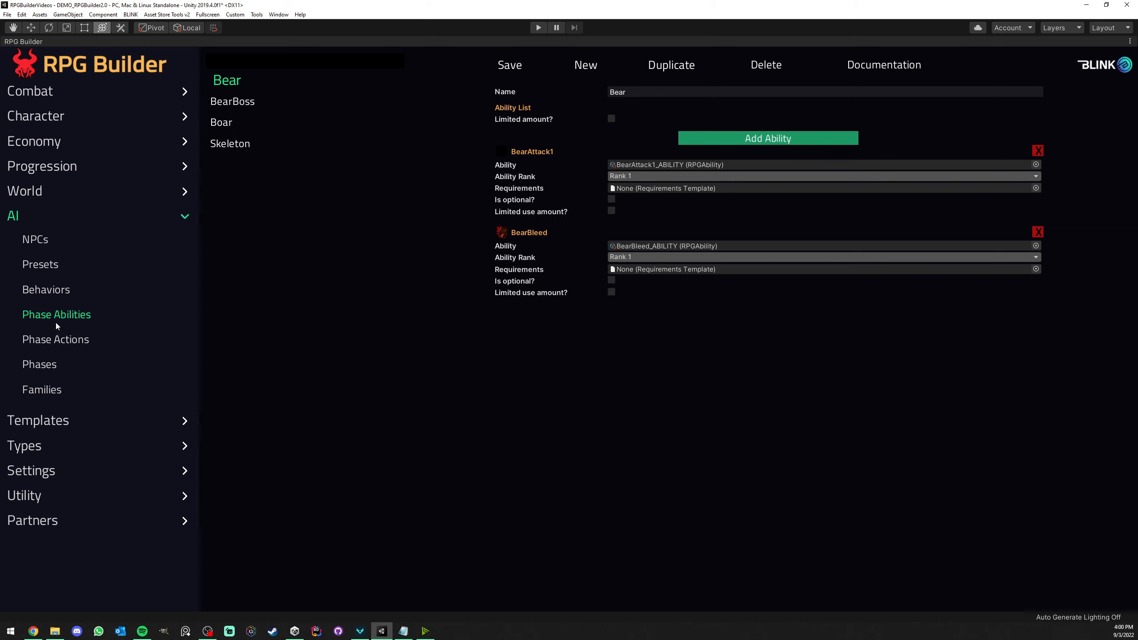
pyautogui.click(40, 266)
pyautogui.click(45, 290)
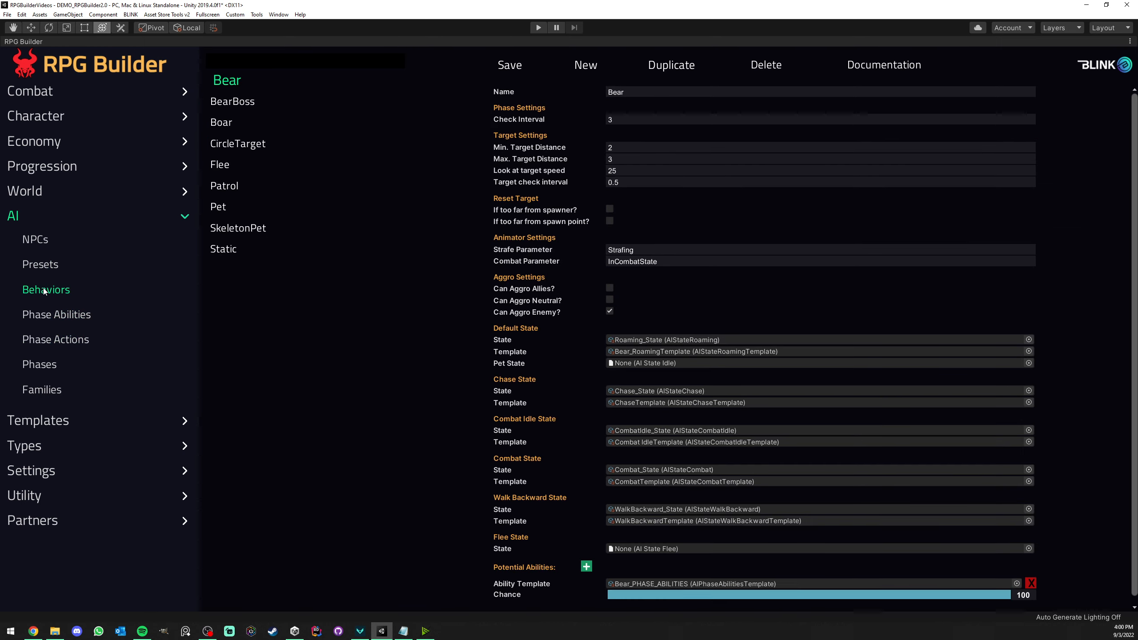
pyautogui.click(47, 314)
pyautogui.click(43, 339)
pyautogui.click(42, 362)
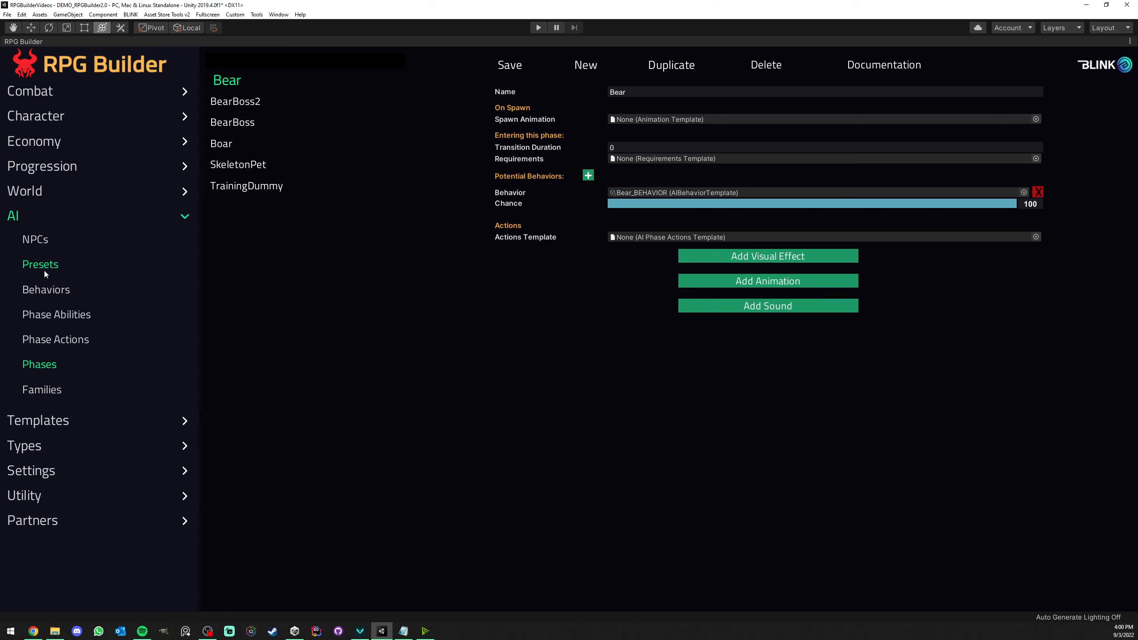
pyautogui.click(44, 269)
pyautogui.click(40, 293)
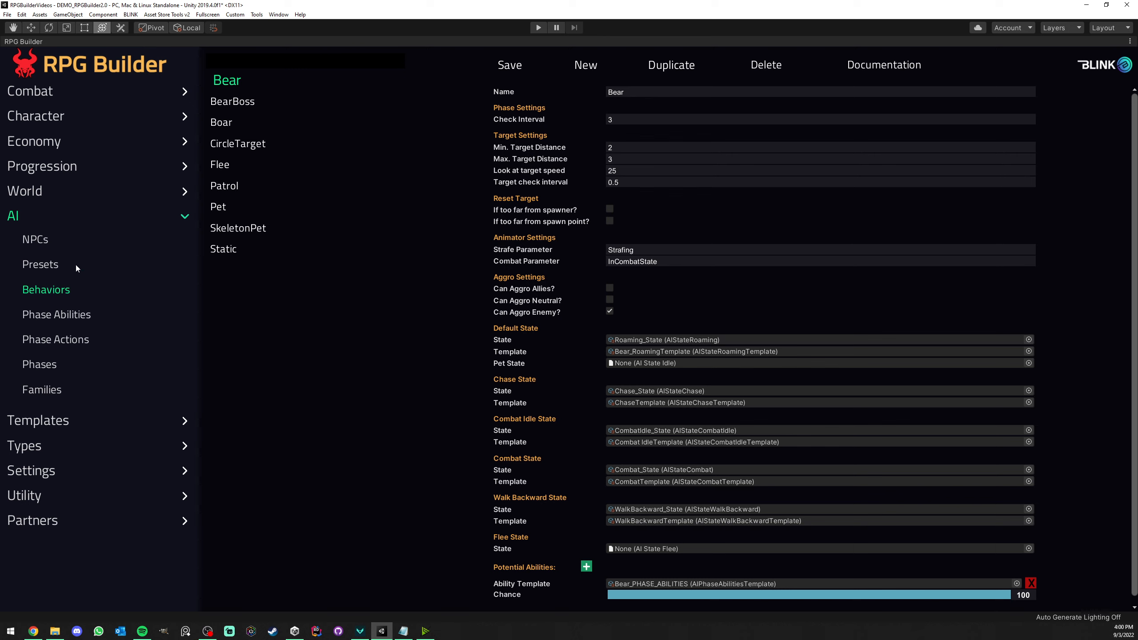
pyautogui.click(53, 269)
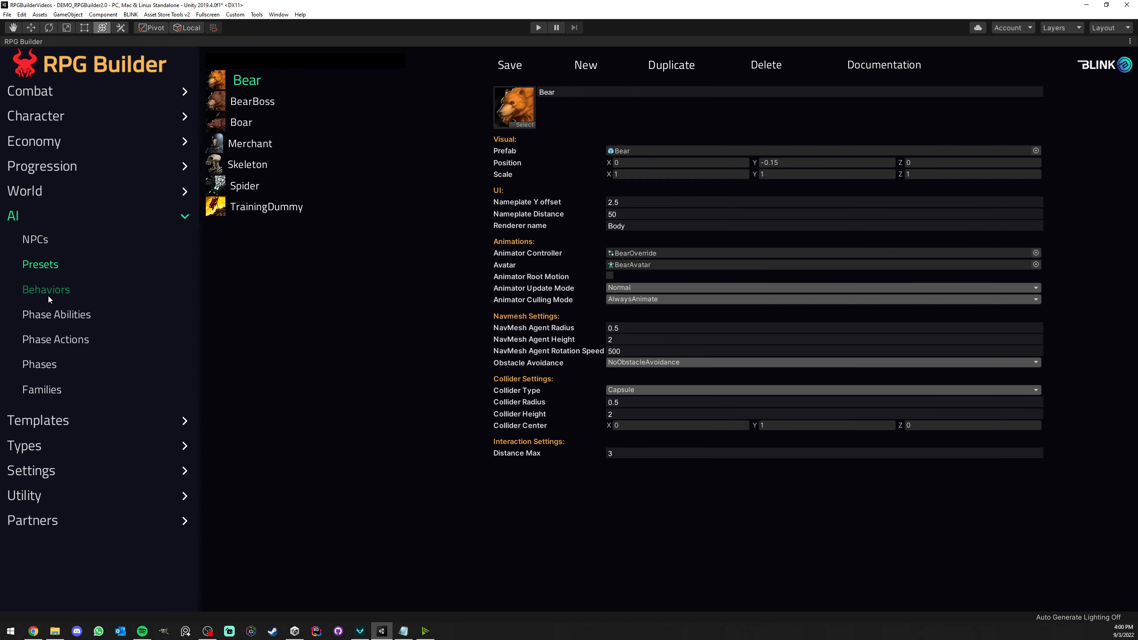
pyautogui.click(52, 316)
pyautogui.click(53, 339)
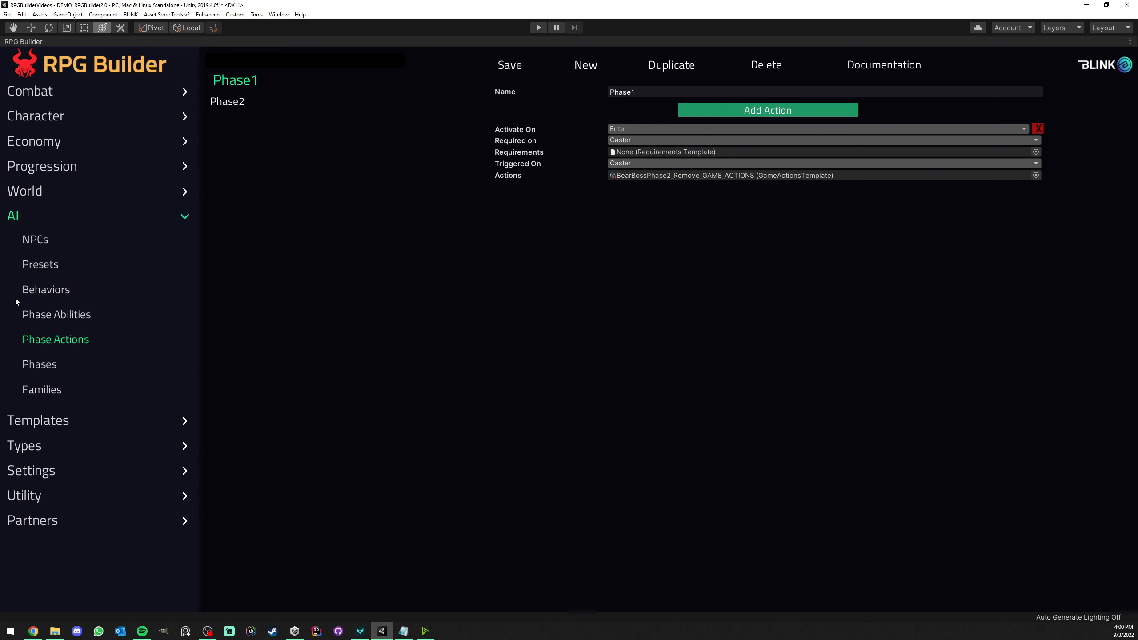
# - Open the Spider entry in the AI presets and, with the full editor layout restored, locate its prefab in the project
pyautogui.click(50, 265)
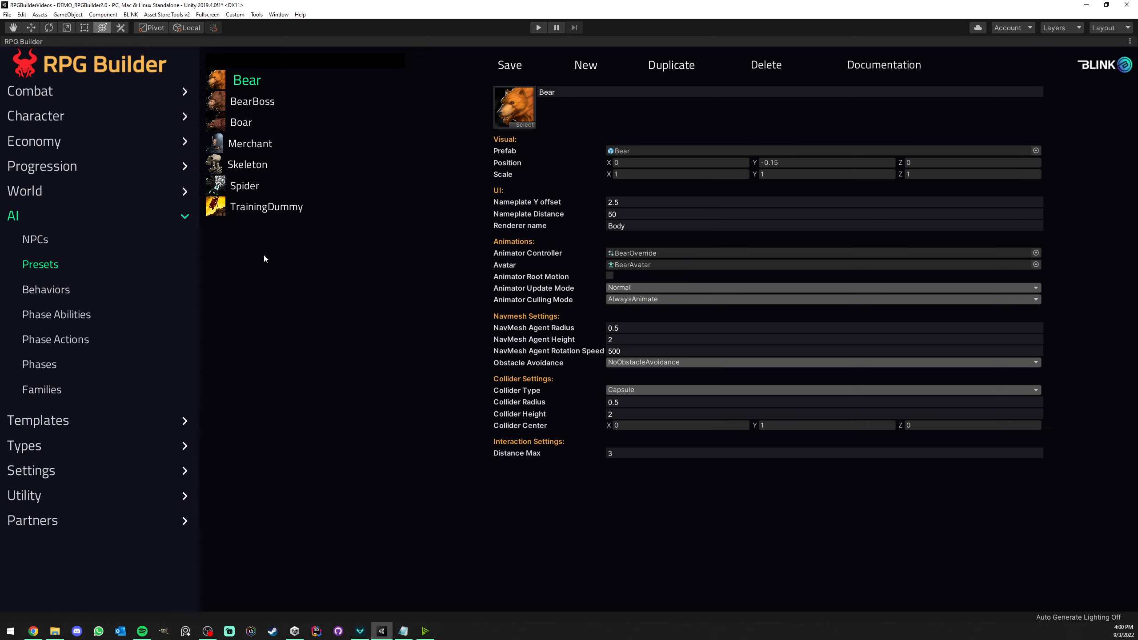
pyautogui.click(245, 186)
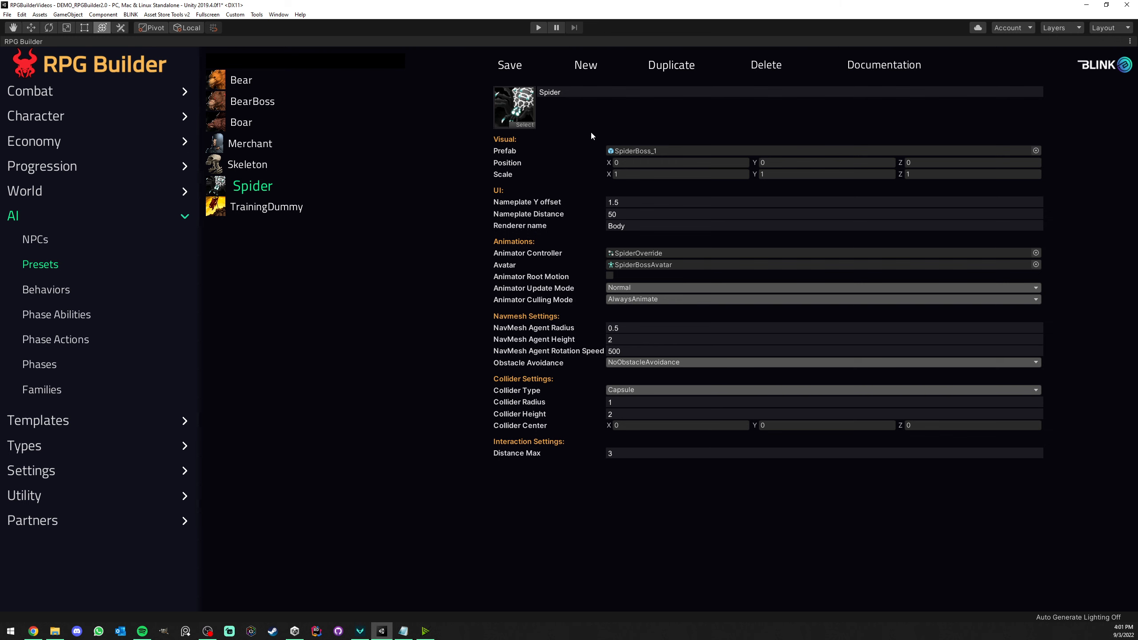
pyautogui.rightClick(104, 45)
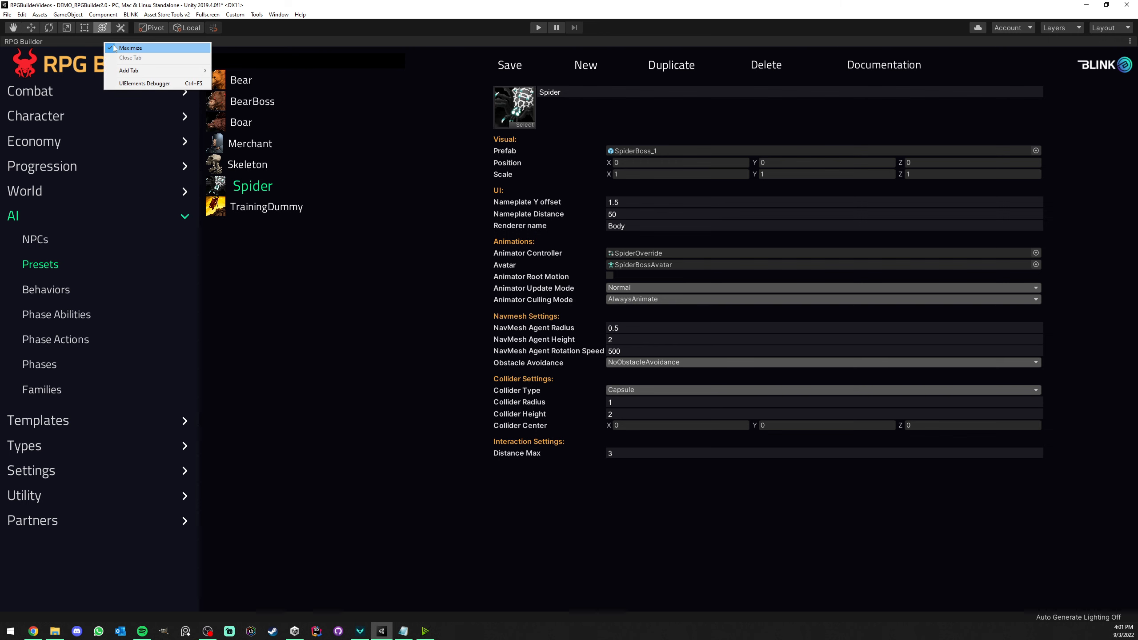
pyautogui.click(118, 49)
pyautogui.click(533, 130)
# - Delete the SpiderBoss_1 instance from the scene
pyautogui.click(19, 41)
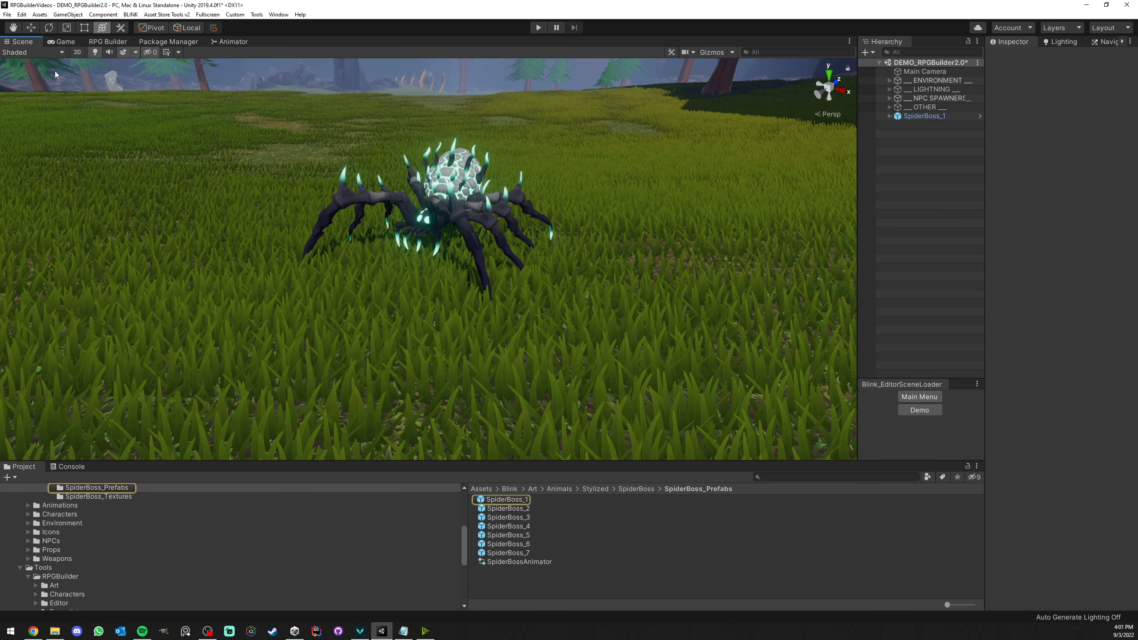
pyautogui.moveTo(515, 500); pyautogui.dragTo(401, 469)
pyautogui.click(924, 117)
pyautogui.press('Delete')
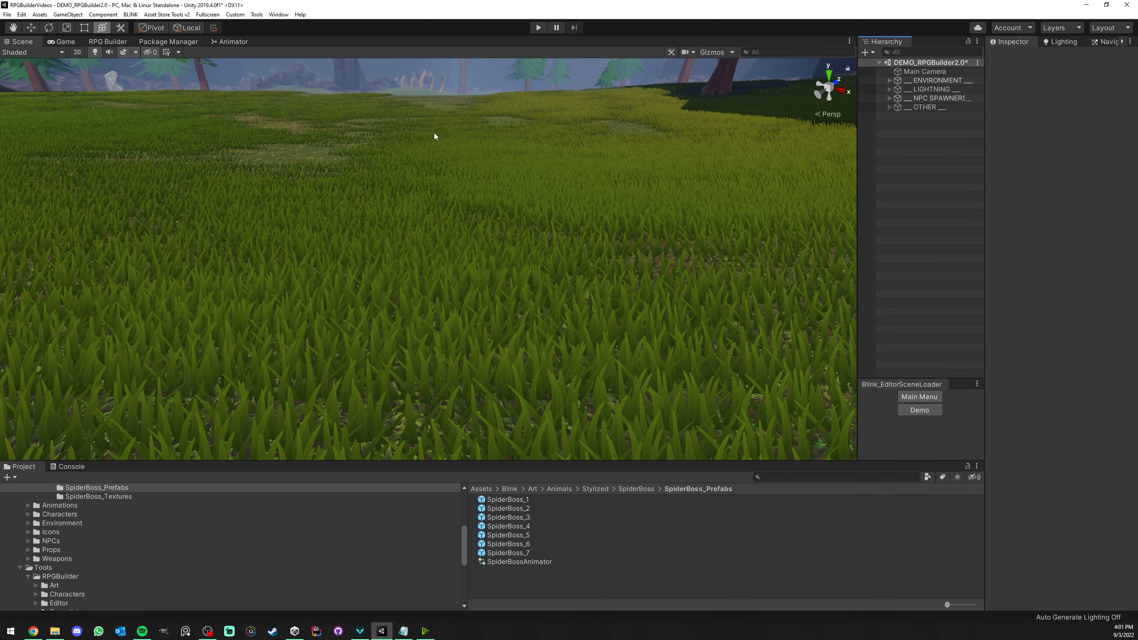
# - Return to the Spider preset in the RPG Builder and locate its avatar and animator controller assets in the project
pyautogui.click(110, 41)
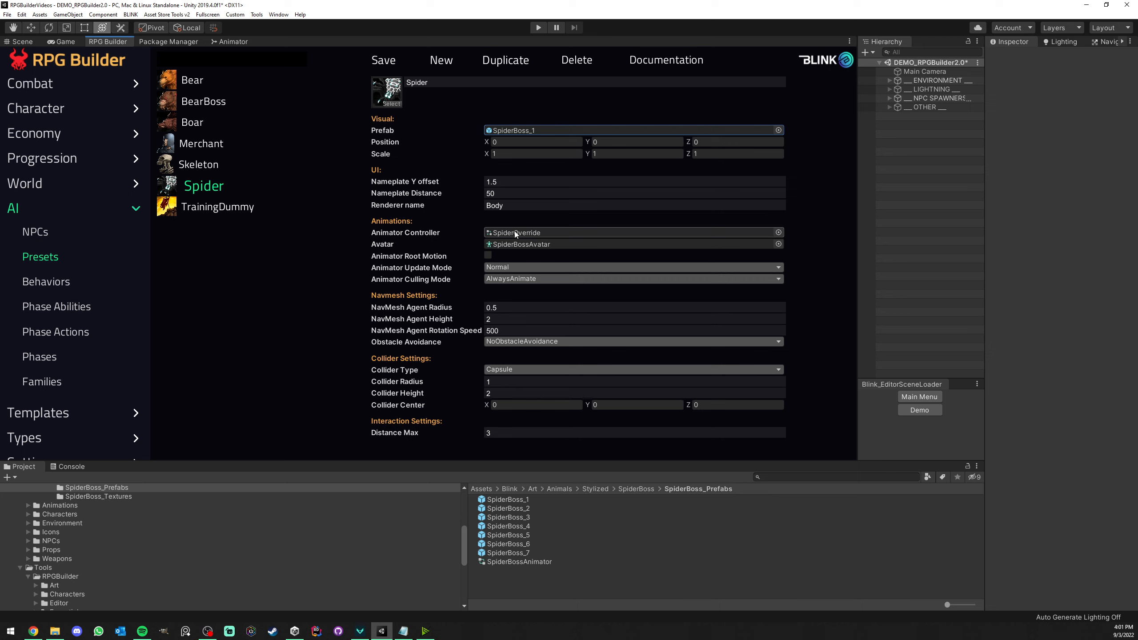
pyautogui.click(512, 245)
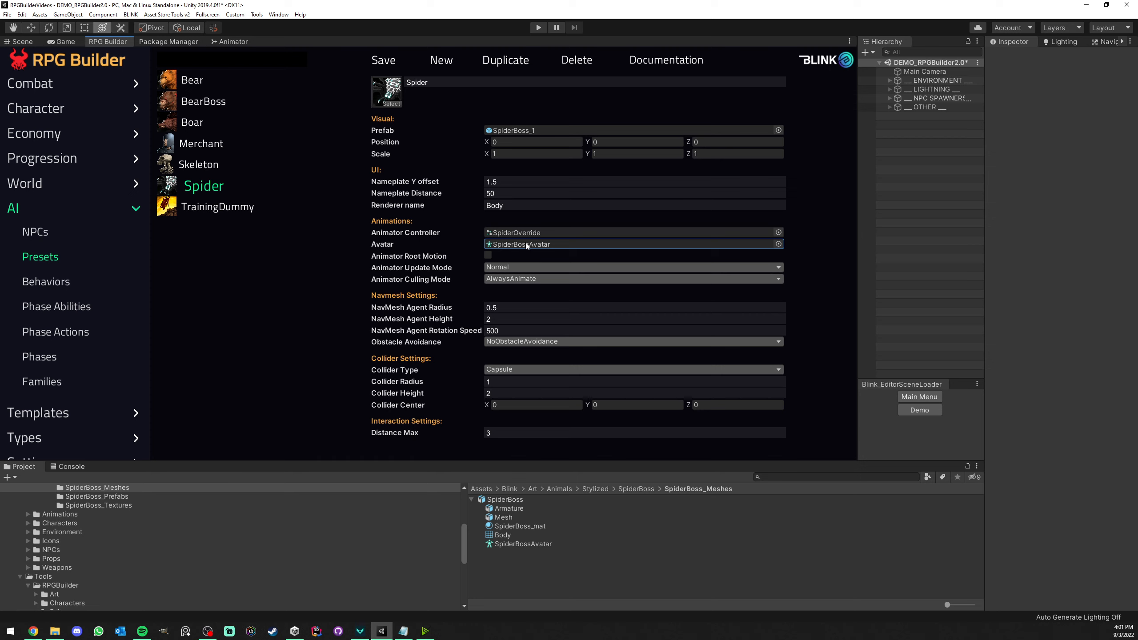
pyautogui.click(516, 232)
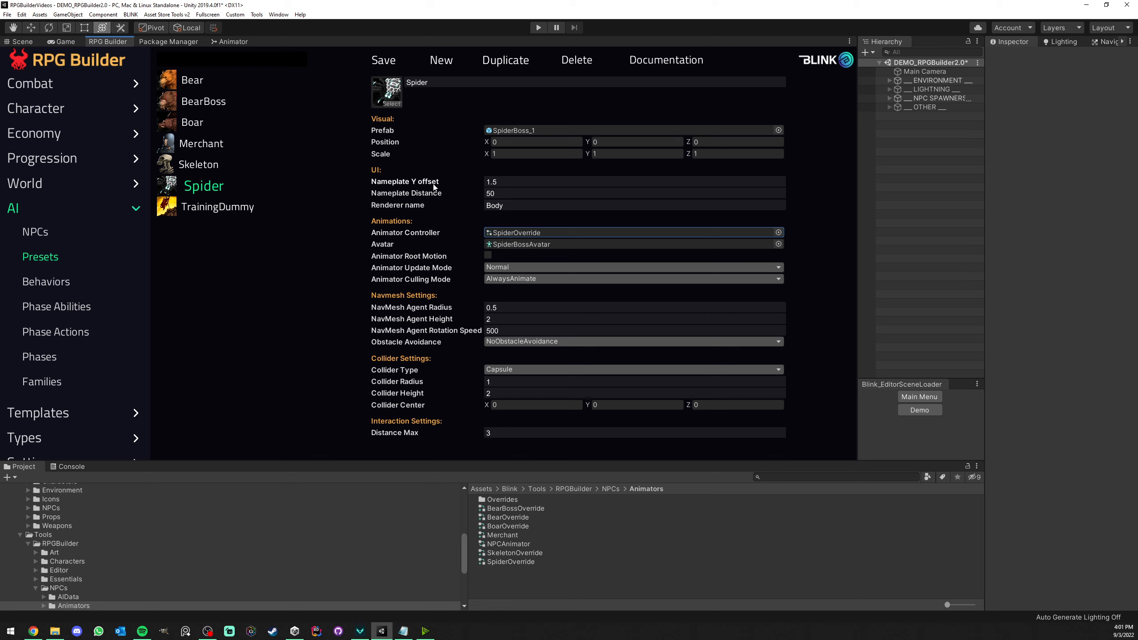
pyautogui.click(520, 234)
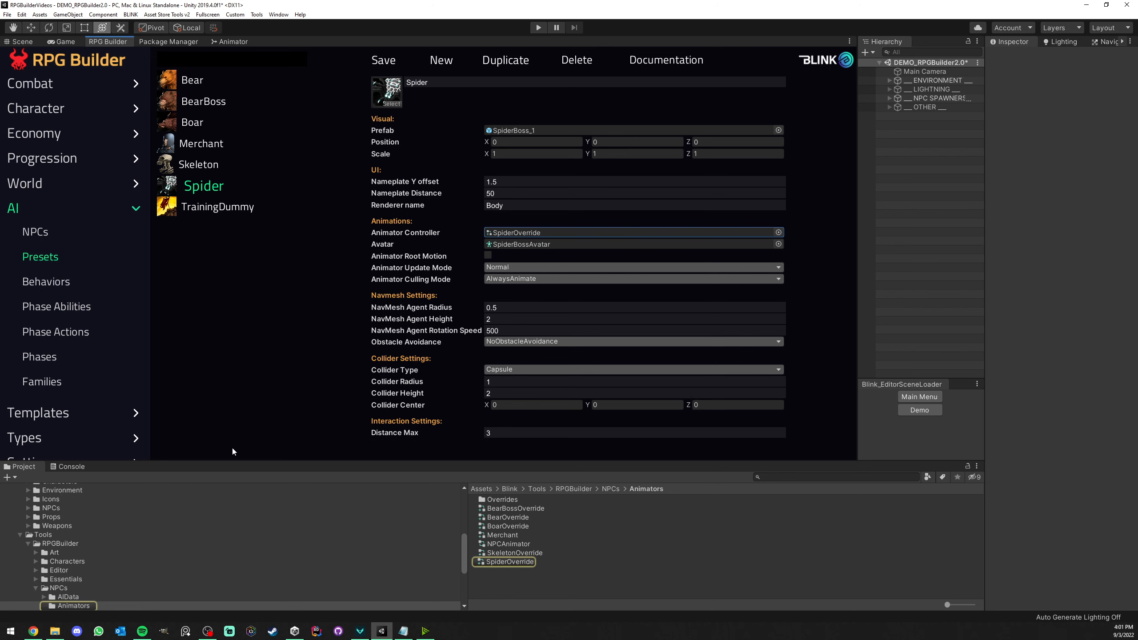
# - Enlarge the Project window and open the NPCs folder inside Tools > RPGBuilder
pyautogui.moveTo(233, 461); pyautogui.dragTo(258, 313)
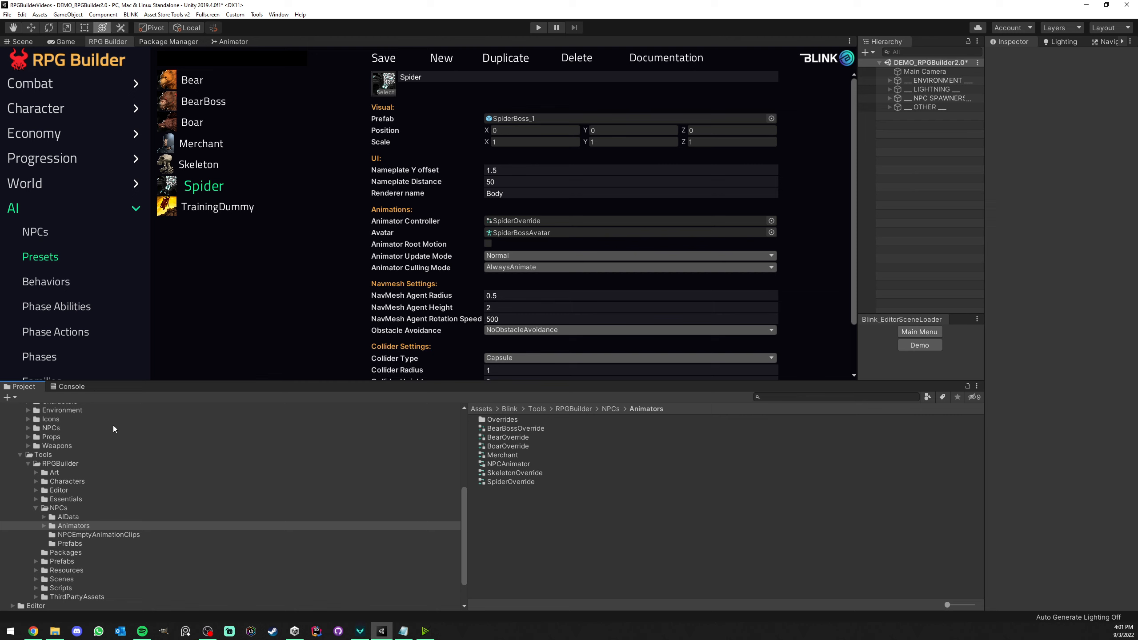
pyautogui.scroll(4, 54, 459)
pyautogui.scroll(-4, 56, 457)
pyautogui.click(58, 464)
pyautogui.click(66, 511)
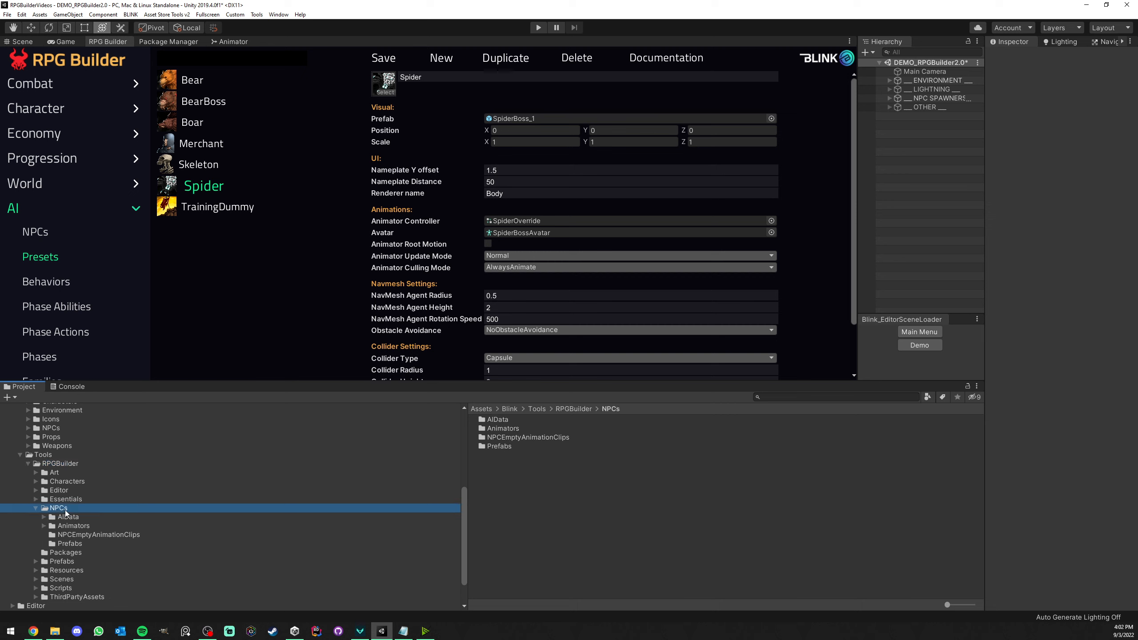
# - Open the Animators folder under NPCs and inspect the BoarOverride clip list with the Inspector widened
pyautogui.click(75, 526)
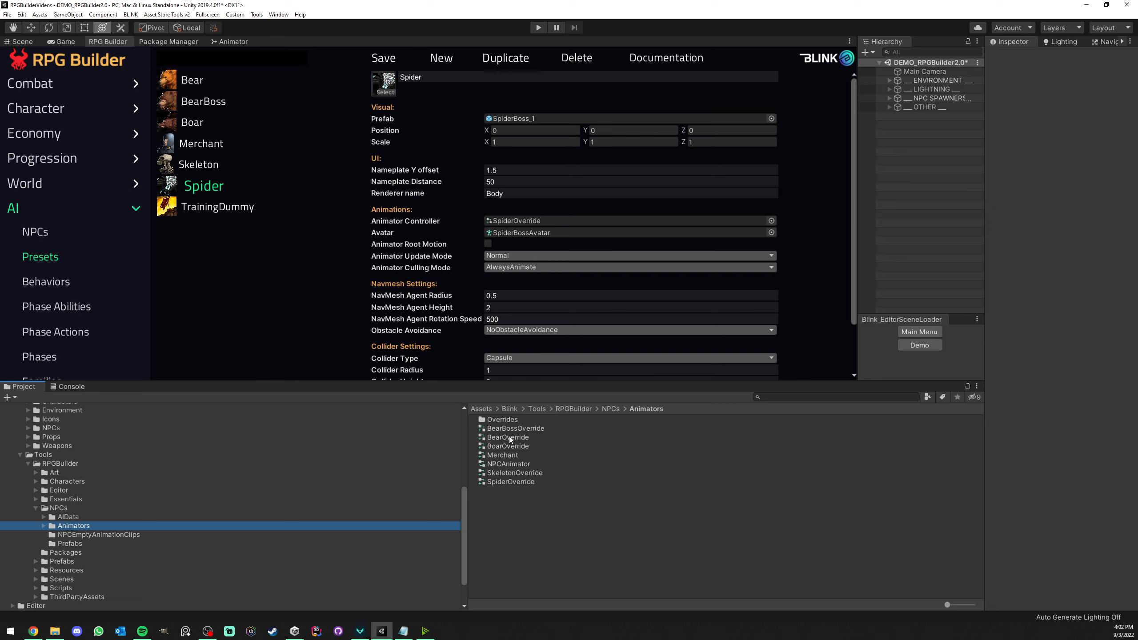
pyautogui.click(503, 446)
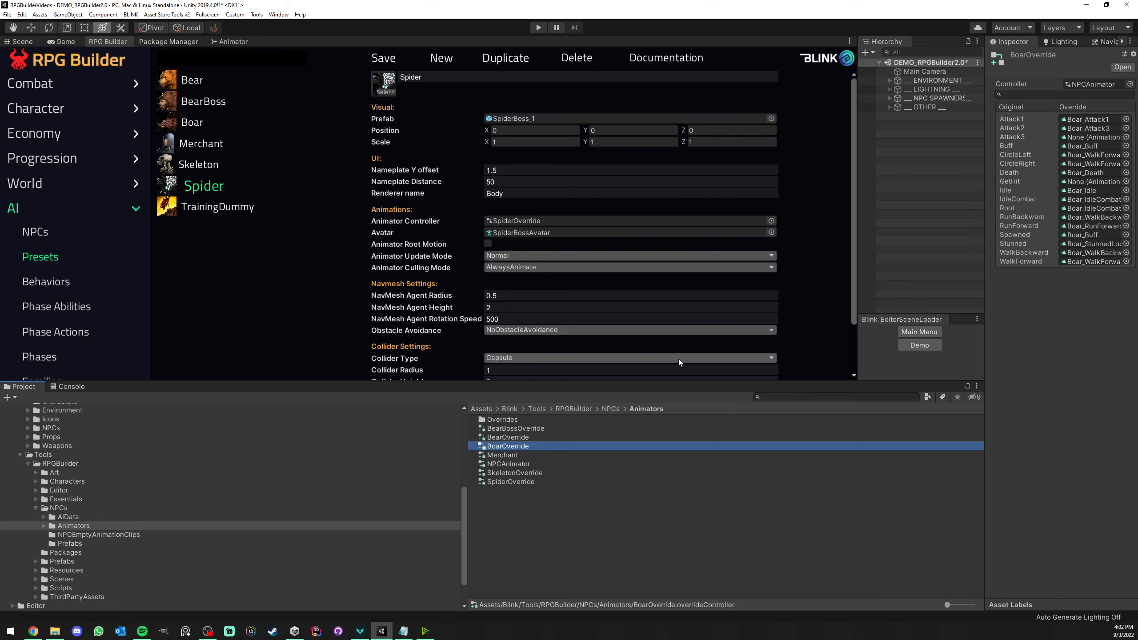
pyautogui.moveTo(985, 206); pyautogui.dragTo(917, 208)
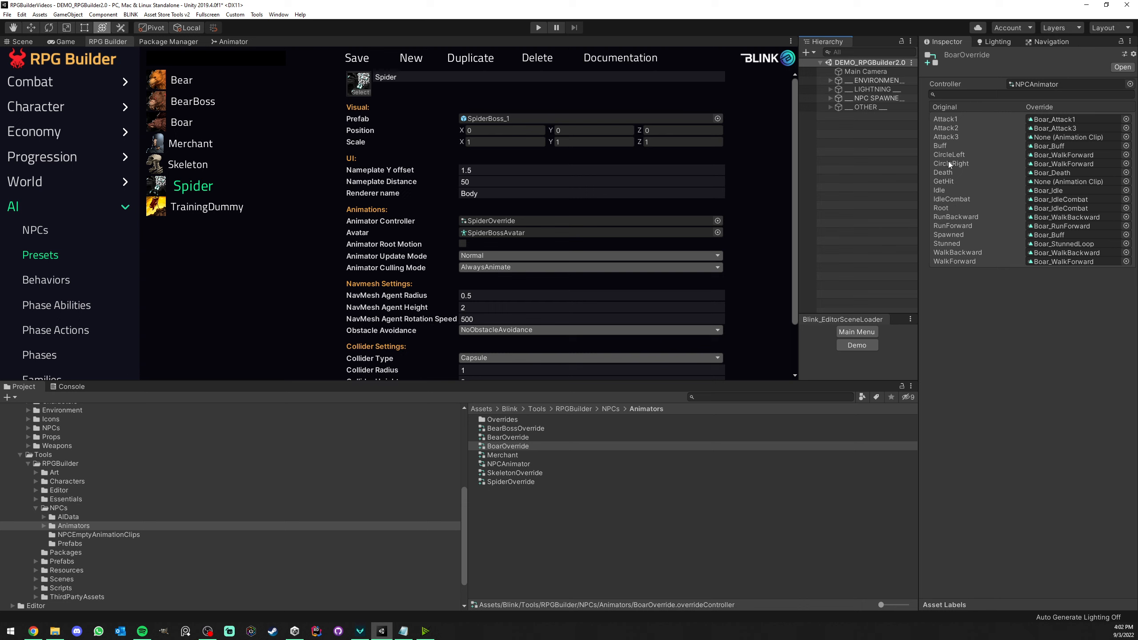
# - Duplicate the BoarOverride animator override controller and rename the copy MyNewNPC
pyautogui.click(550, 448)
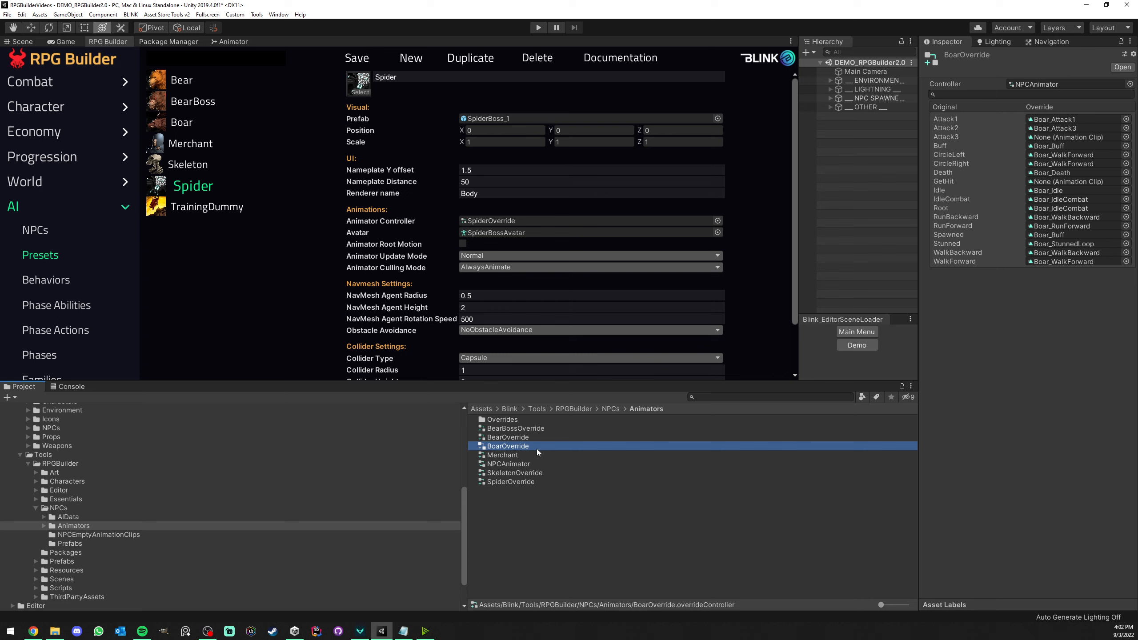
pyautogui.hotkey('ctrl', 'd')
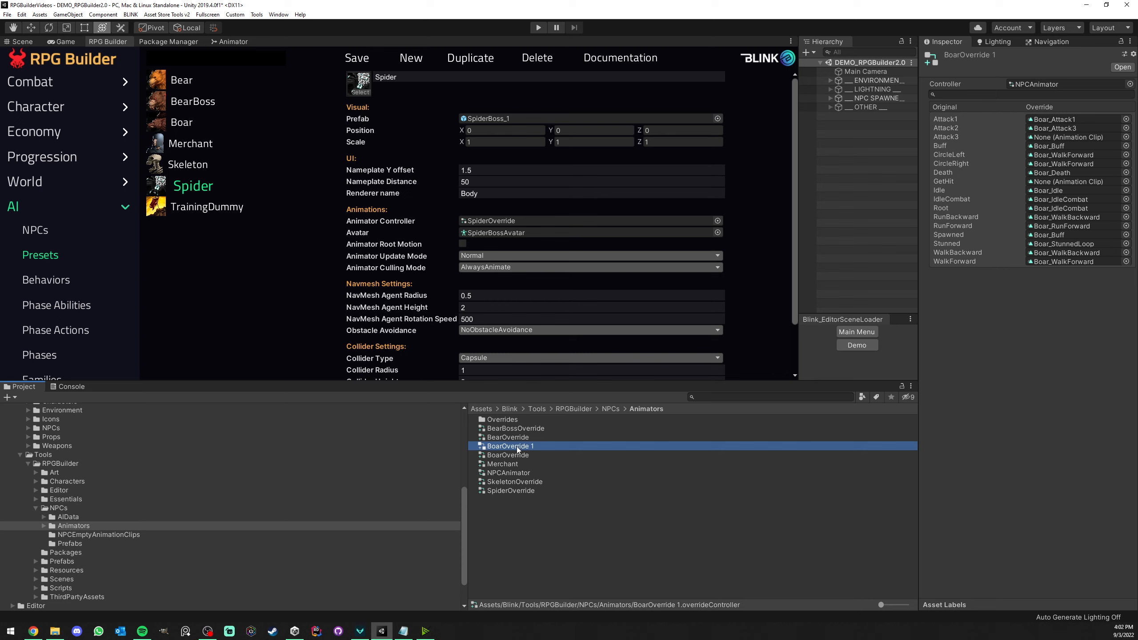
pyautogui.press('F2')
pyautogui.write('MyNewNPC')
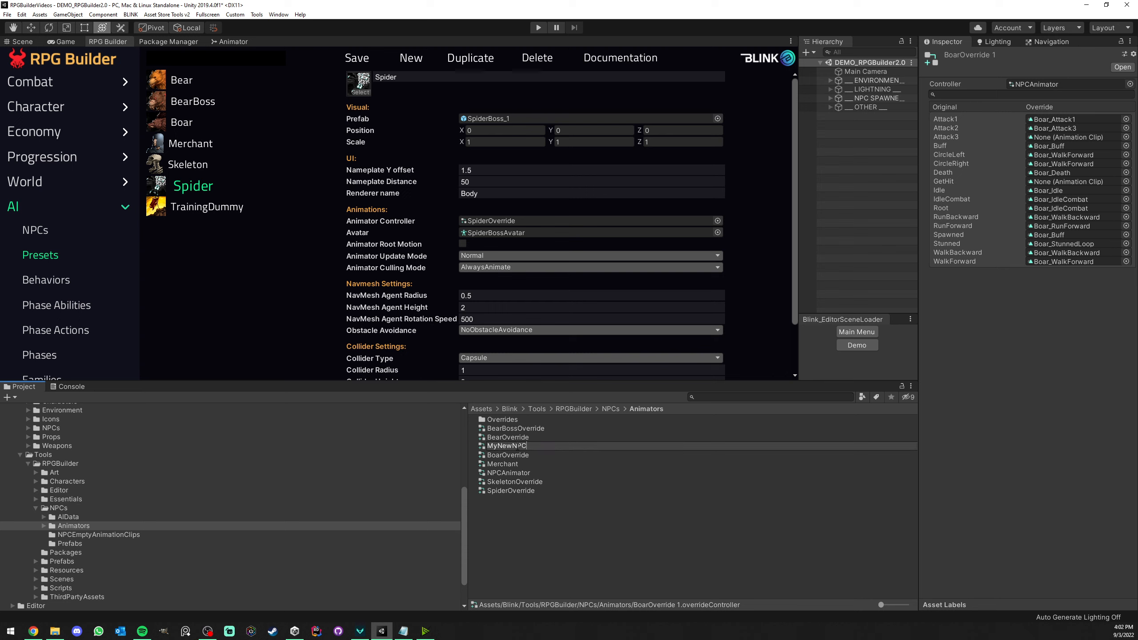
pyautogui.press('Return')
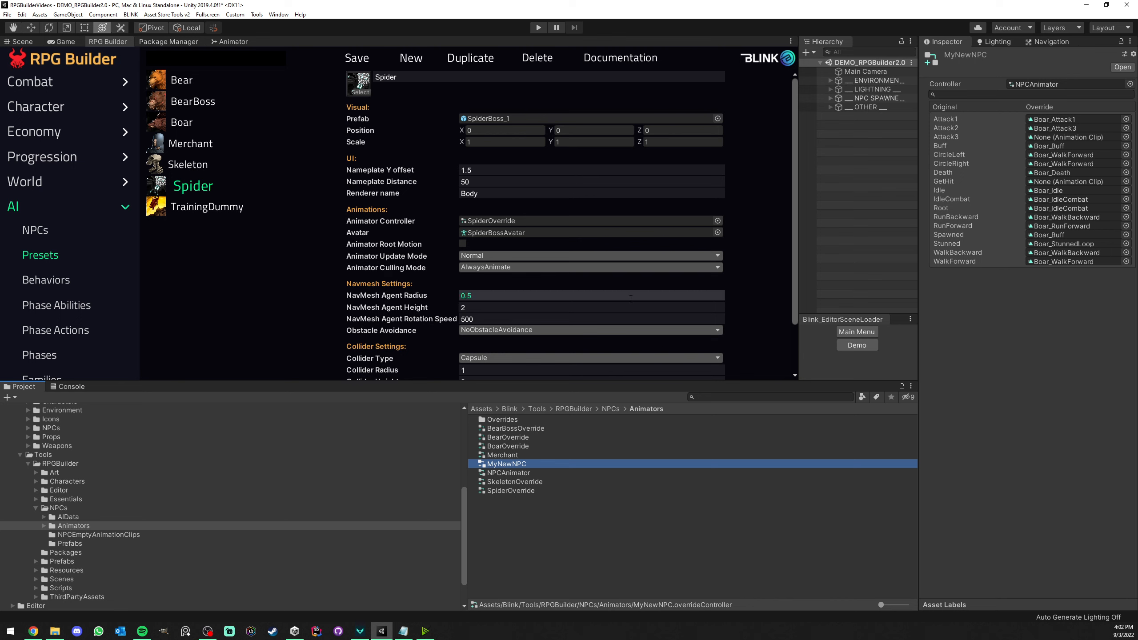
# - From the SpiderBoss_Animations folder, assign SpiderBoss_Idle to the Idle override and SpiderBoss_IdleCombat to the IdleCombat override of MyNewNPC
pyautogui.scroll(4, 206, 511)
pyautogui.scroll(3, 206, 512)
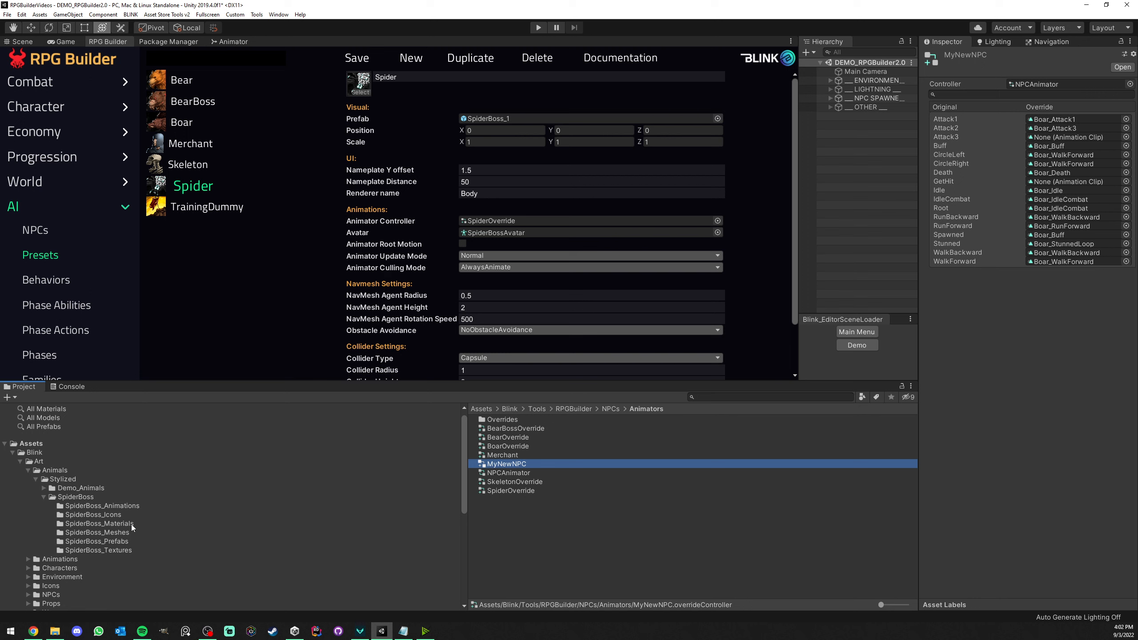
pyautogui.click(151, 506)
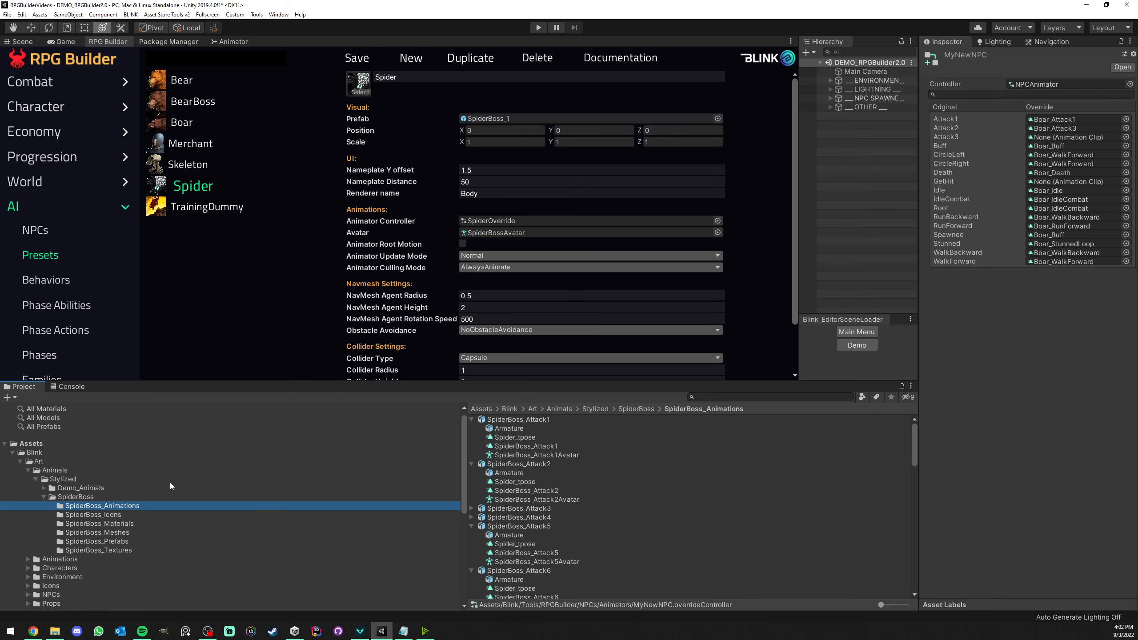
pyautogui.scroll(-10, 510, 446)
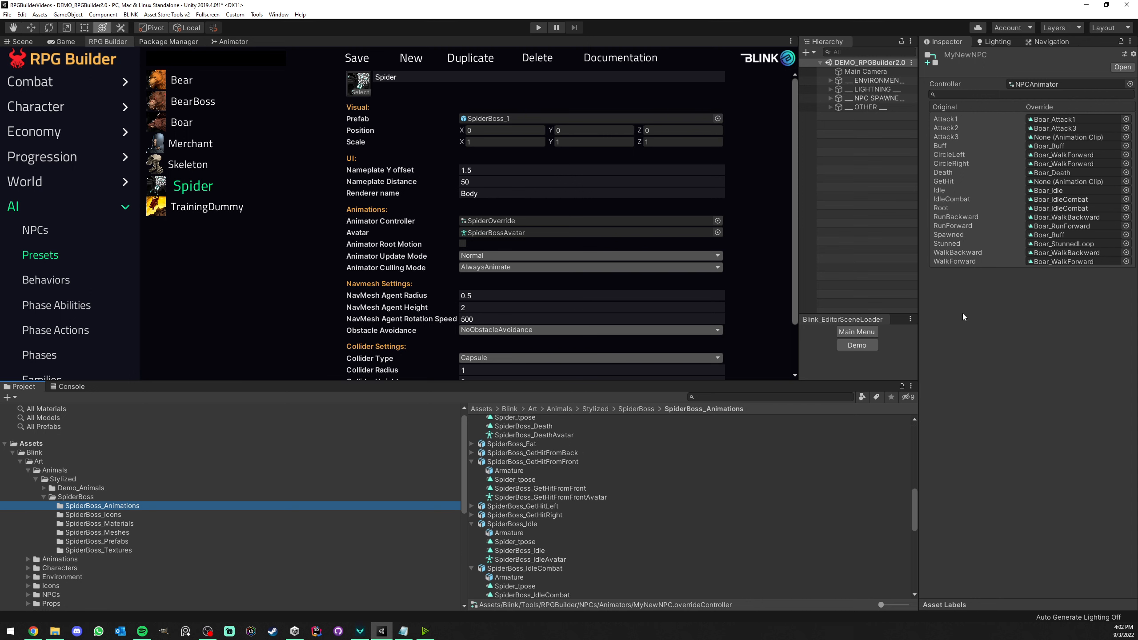
pyautogui.scroll(-2, 563, 503)
pyautogui.scroll(-1, 563, 503)
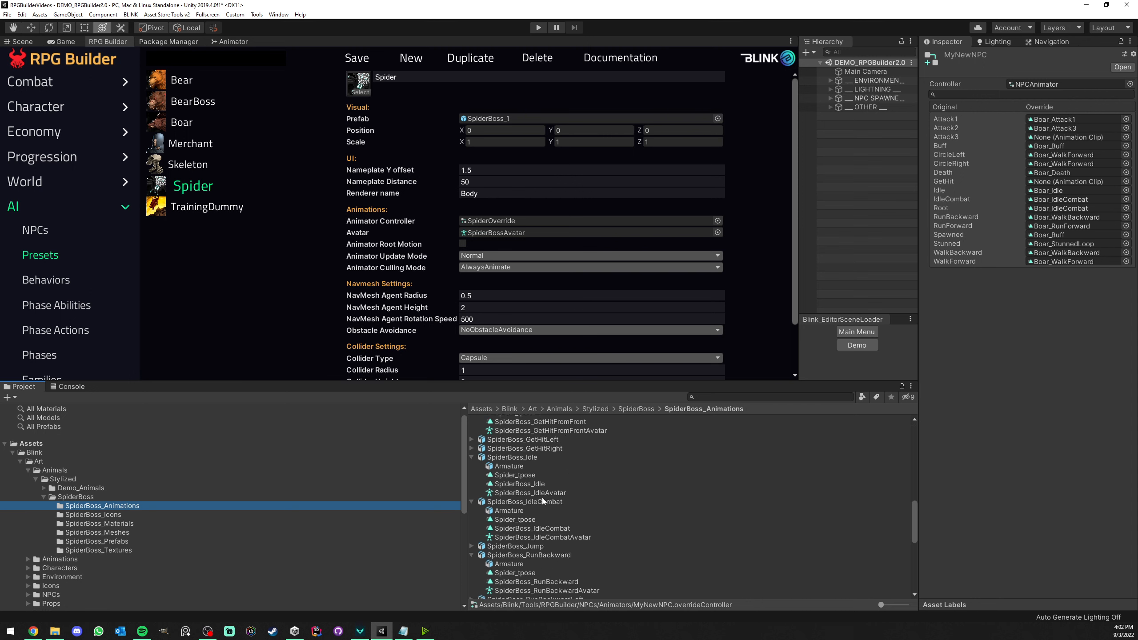
pyautogui.moveTo(537, 492); pyautogui.dragTo(1039, 190)
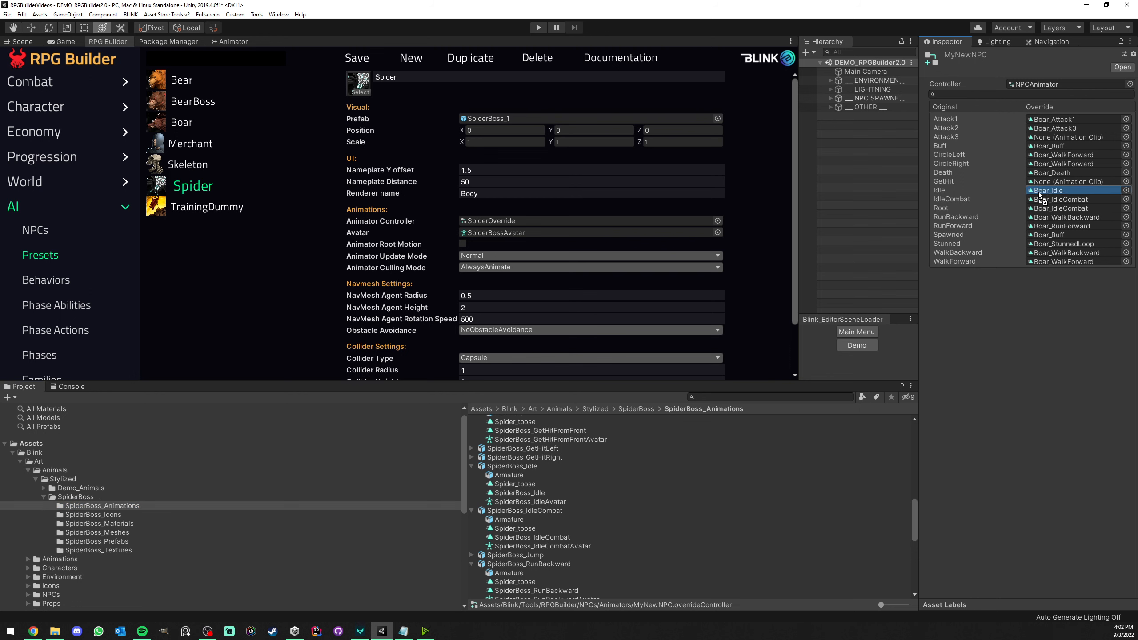
pyautogui.moveTo(533, 537); pyautogui.dragTo(1043, 199)
pyautogui.scroll(10, 579, 470)
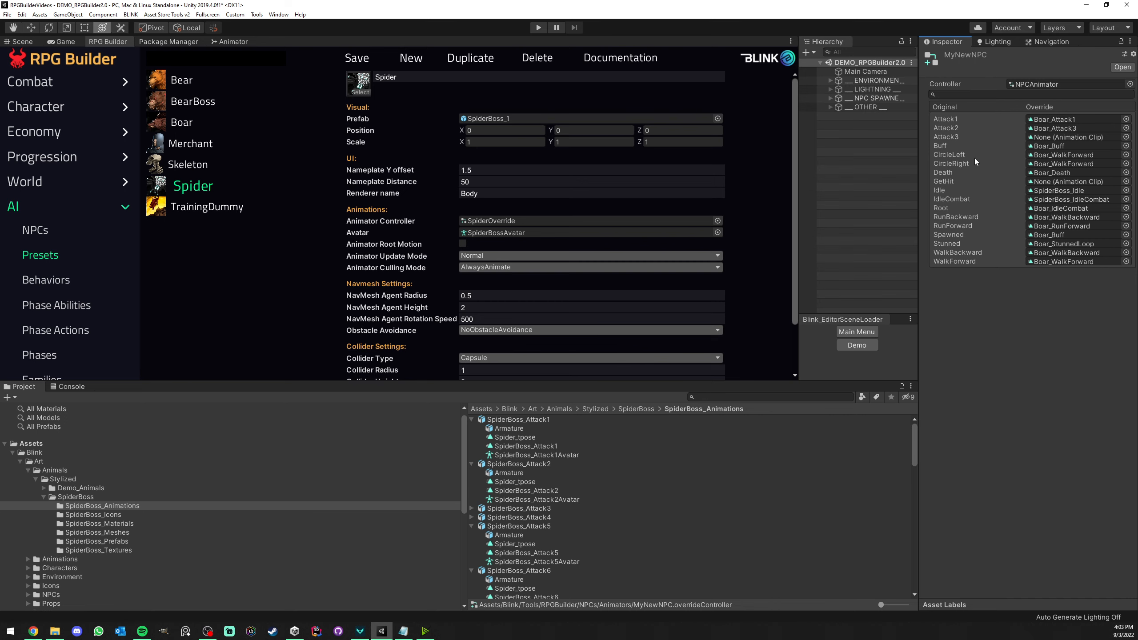
pyautogui.moveTo(918, 142); pyautogui.dragTo(889, 142)
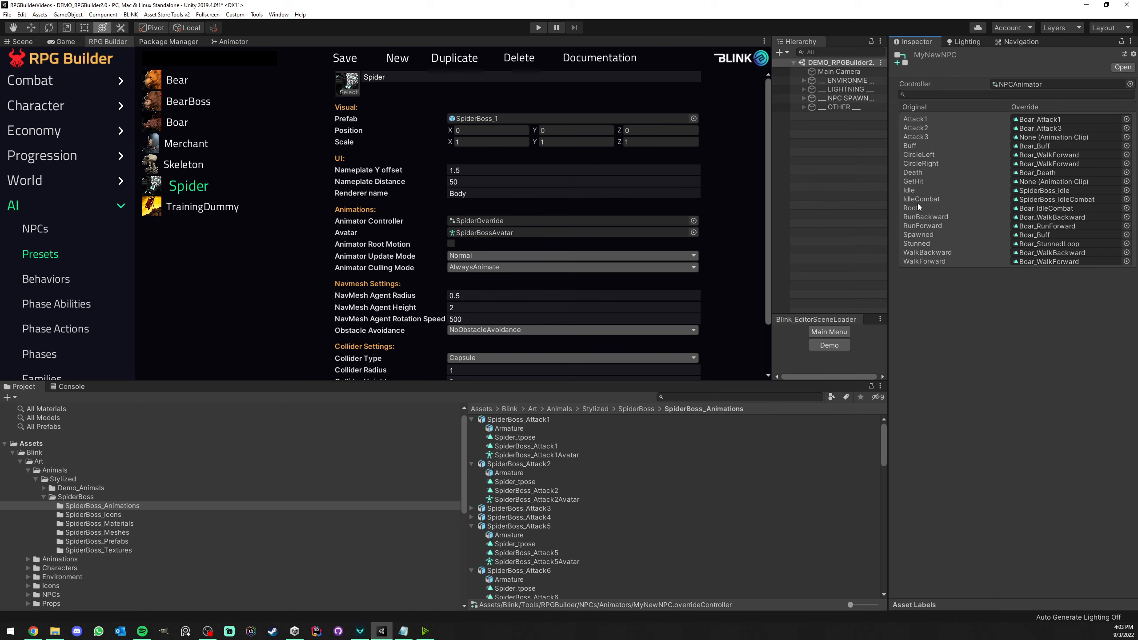
# - Locate the NPCAnimator controller that MyNewNPC references and compare it with the override controllers in the Animators folder
pyautogui.click(1010, 85)
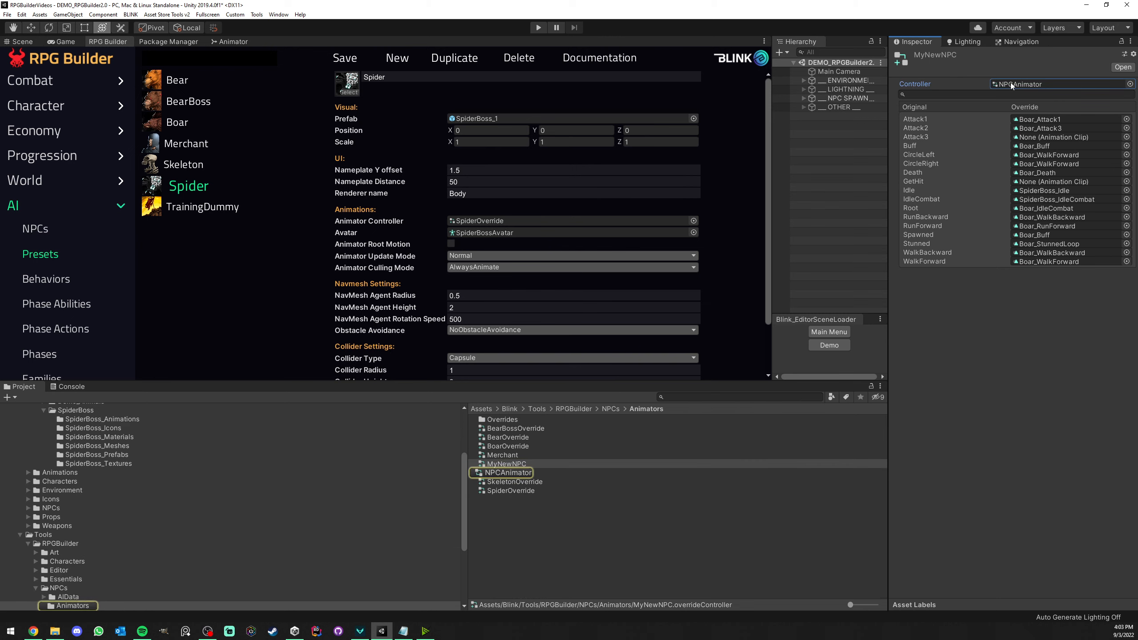
pyautogui.click(516, 472)
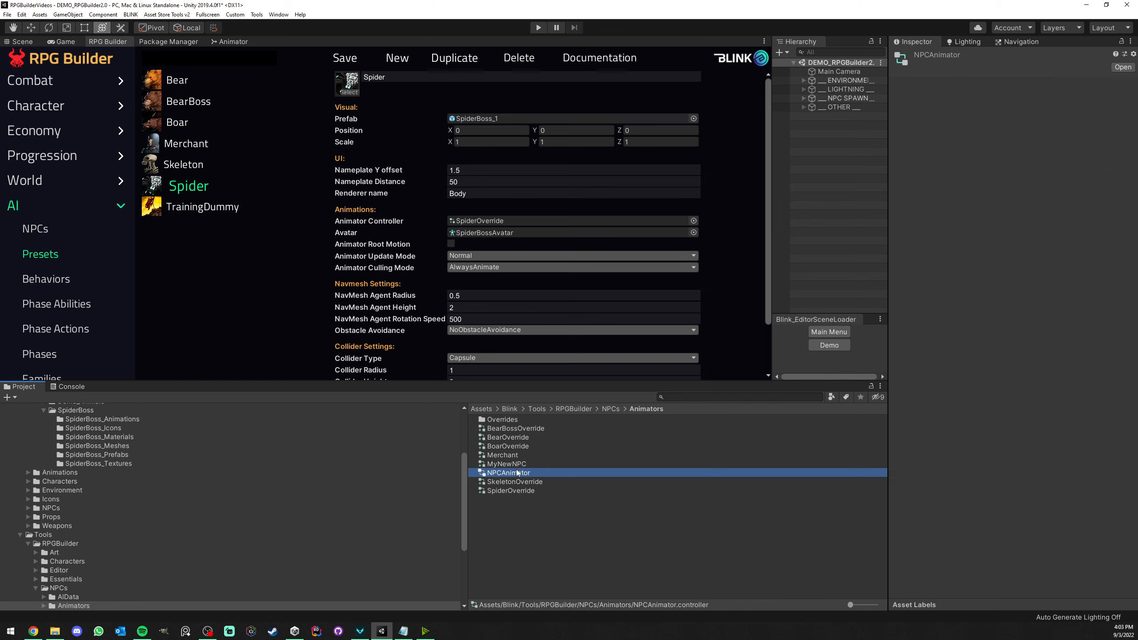
pyautogui.click(512, 465)
pyautogui.click(512, 472)
pyautogui.click(513, 465)
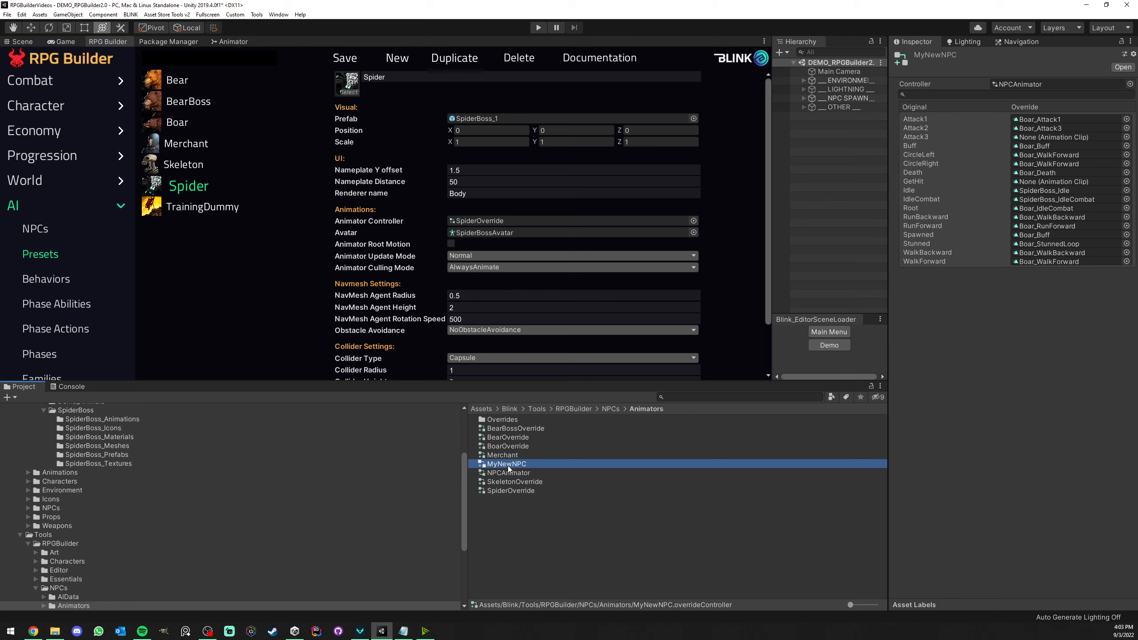
pyautogui.click(511, 455)
pyautogui.click(510, 446)
pyautogui.click(508, 437)
pyautogui.click(511, 464)
pyautogui.click(508, 473)
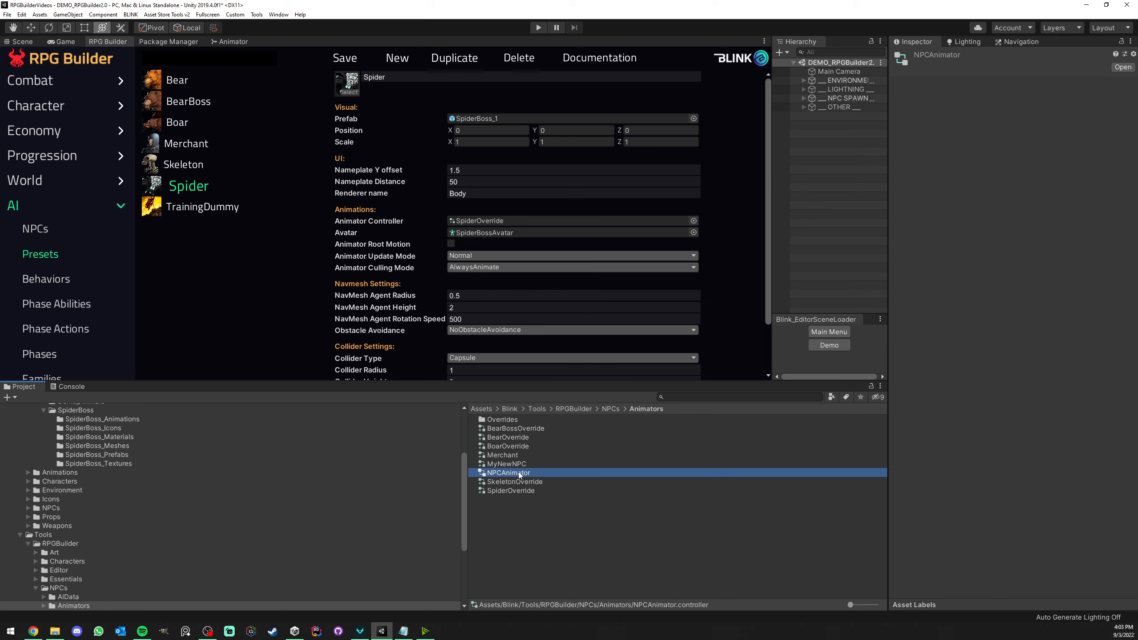
# - Examine the NPCAnimator state machine in the Animator window alongside the clip overrides of MyNewNPC
pyautogui.click(226, 42)
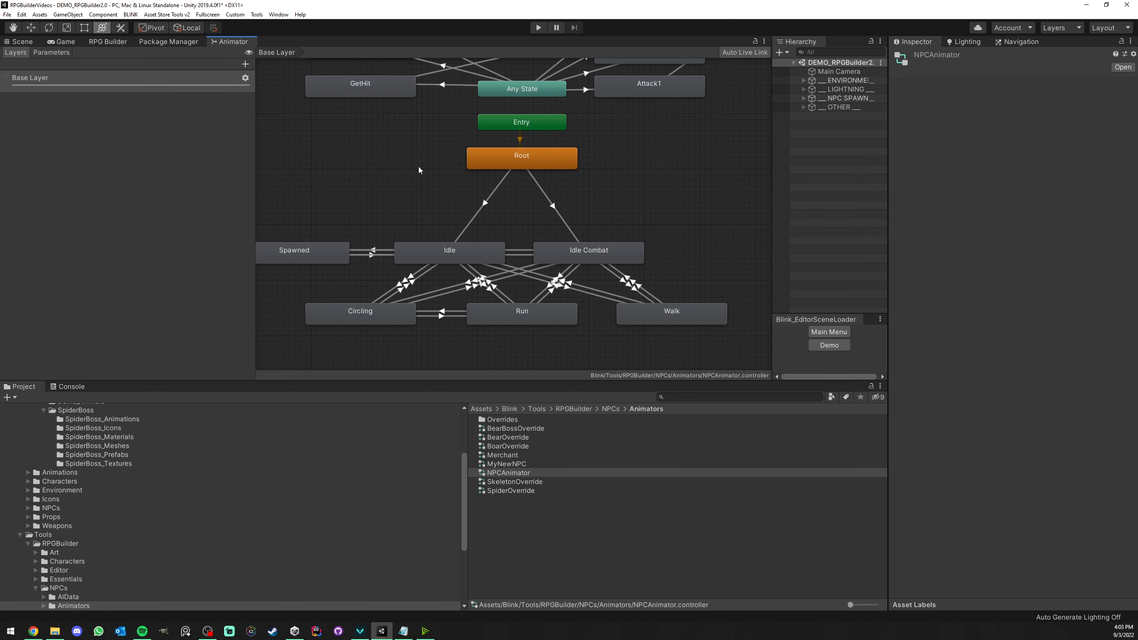
pyautogui.scroll(-5, 436, 160)
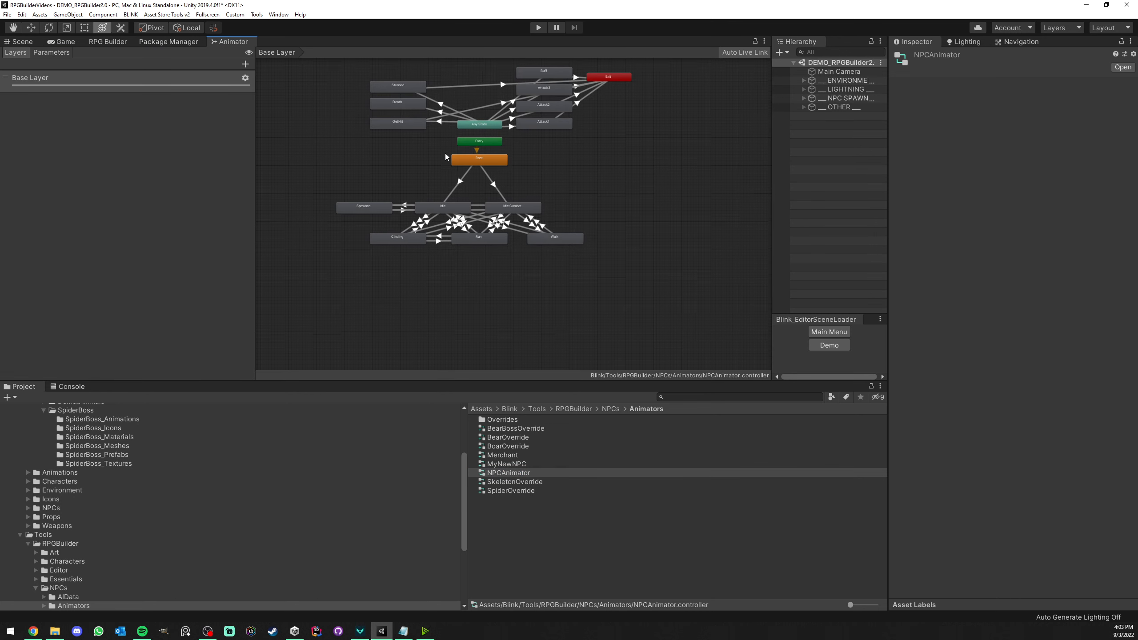
pyautogui.click(526, 464)
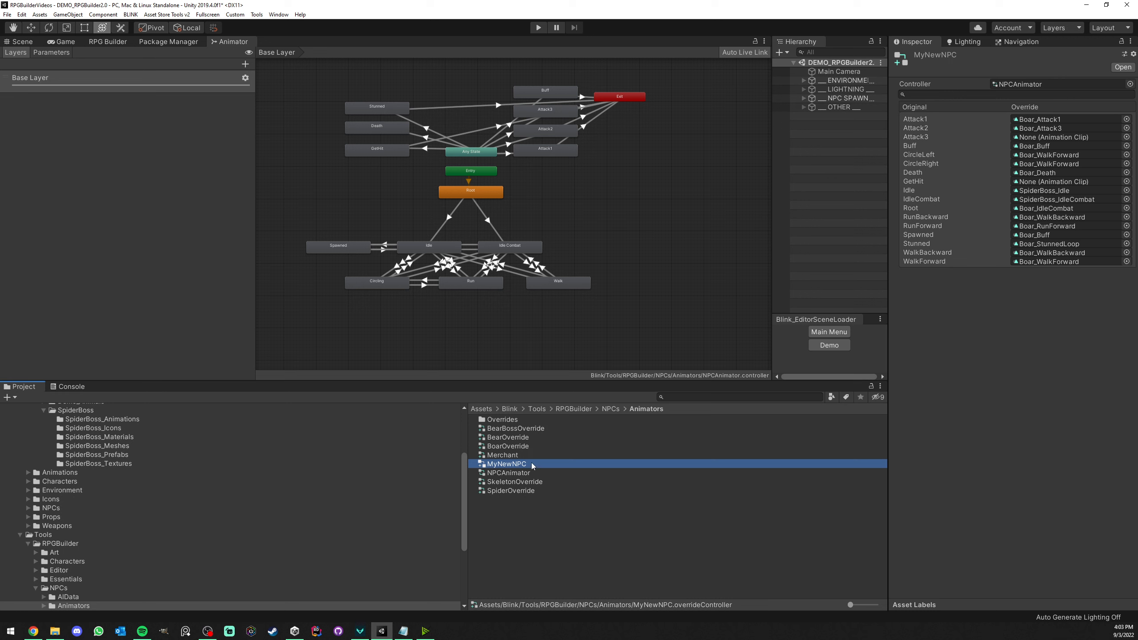
pyautogui.click(515, 473)
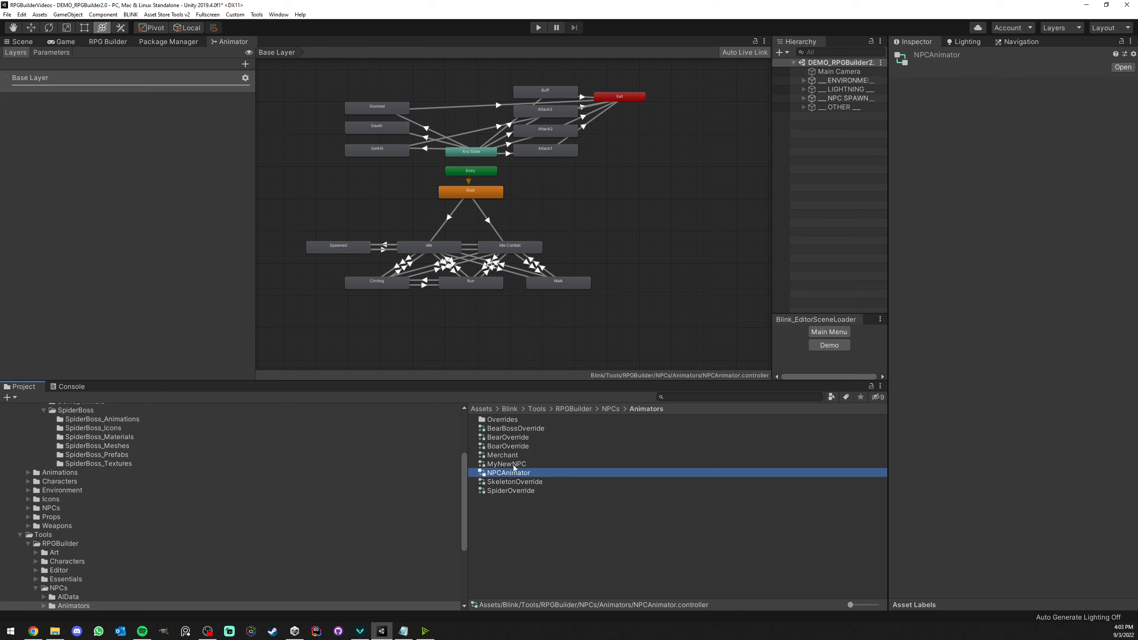
pyautogui.click(515, 464)
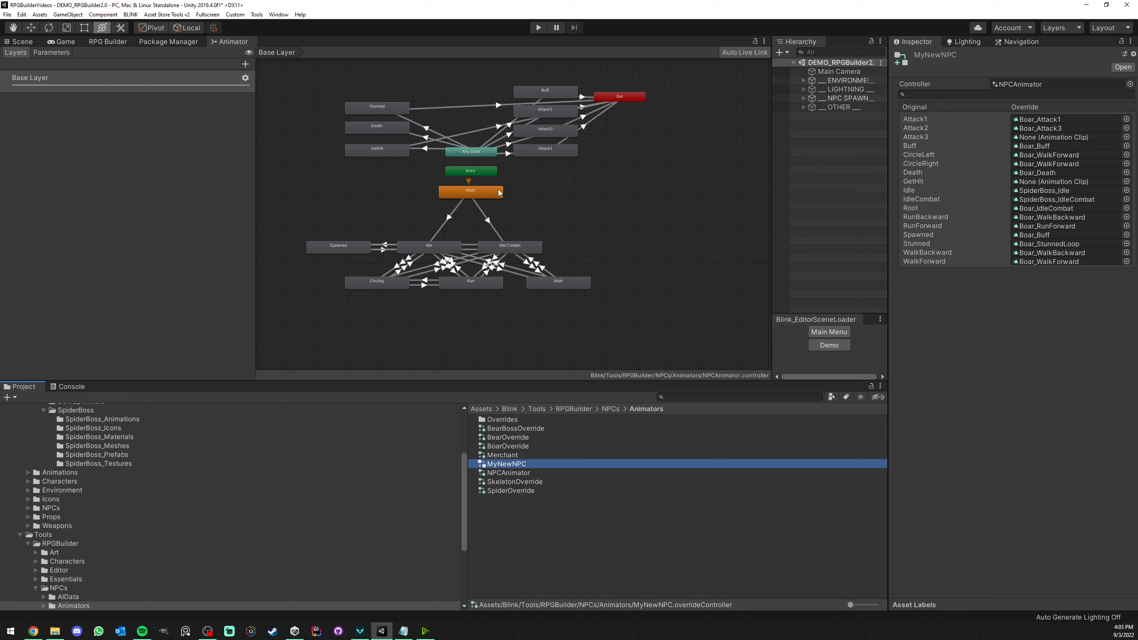
pyautogui.scroll(1, 478, 193)
pyautogui.moveTo(439, 179); pyautogui.dragTo(455, 199, button='middle')
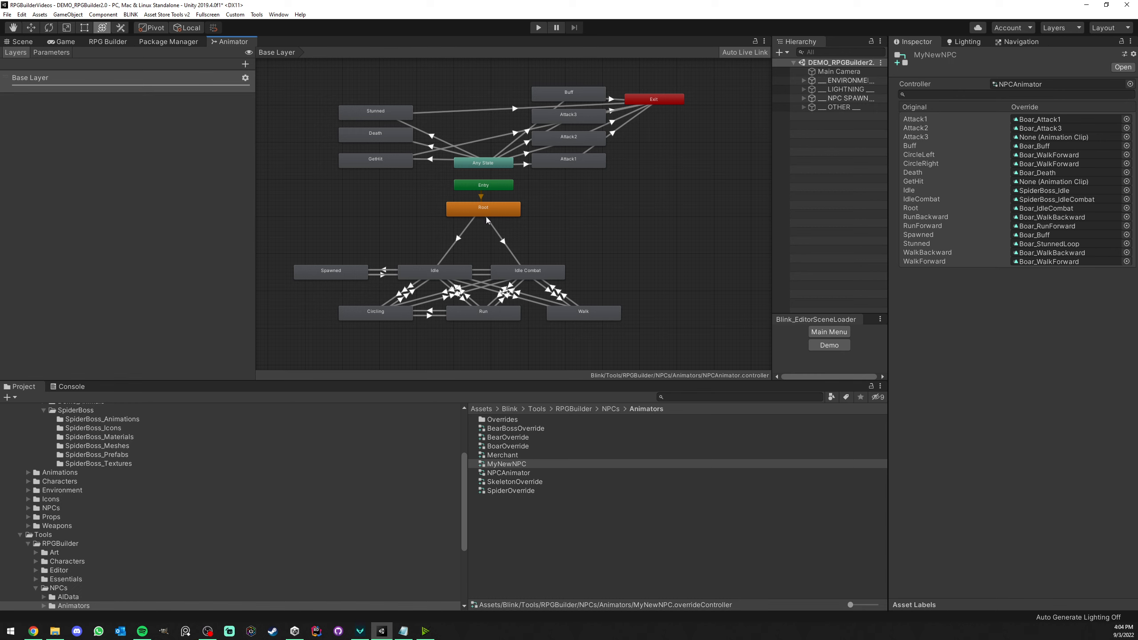
pyautogui.click(588, 198)
pyautogui.rightClick(570, 203)
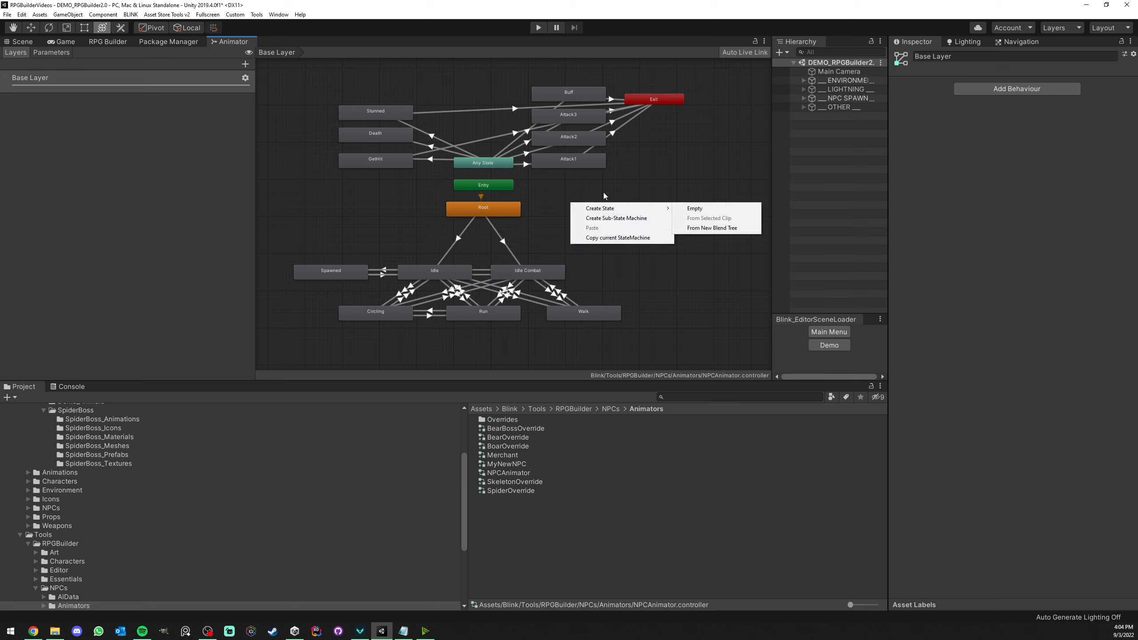
pyautogui.click(585, 195)
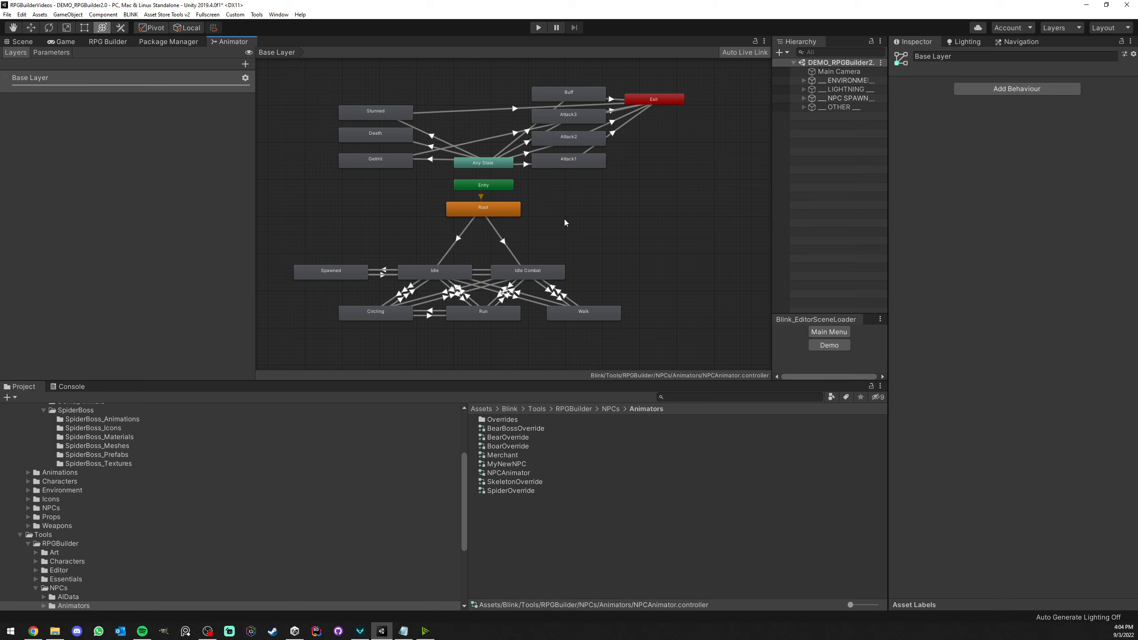
# - Duplicate the NPCAnimator controller in the Animators folder
pyautogui.click(518, 464)
pyautogui.press('Down')
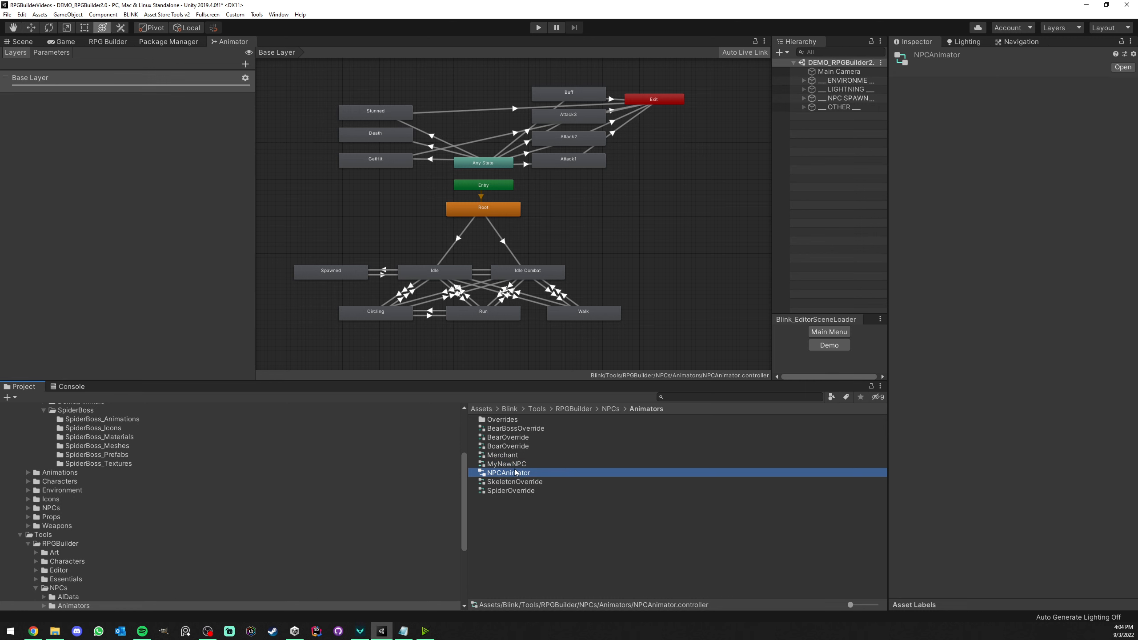
pyautogui.hotkey('ctrl', 'd')
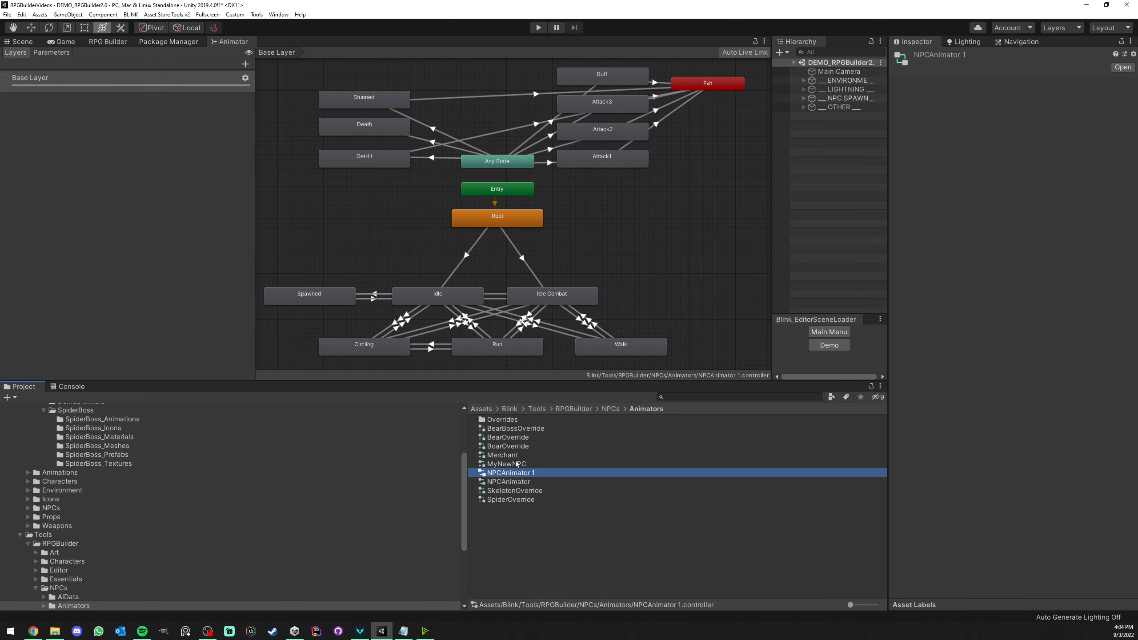
pyautogui.scroll(-3, 491, 245)
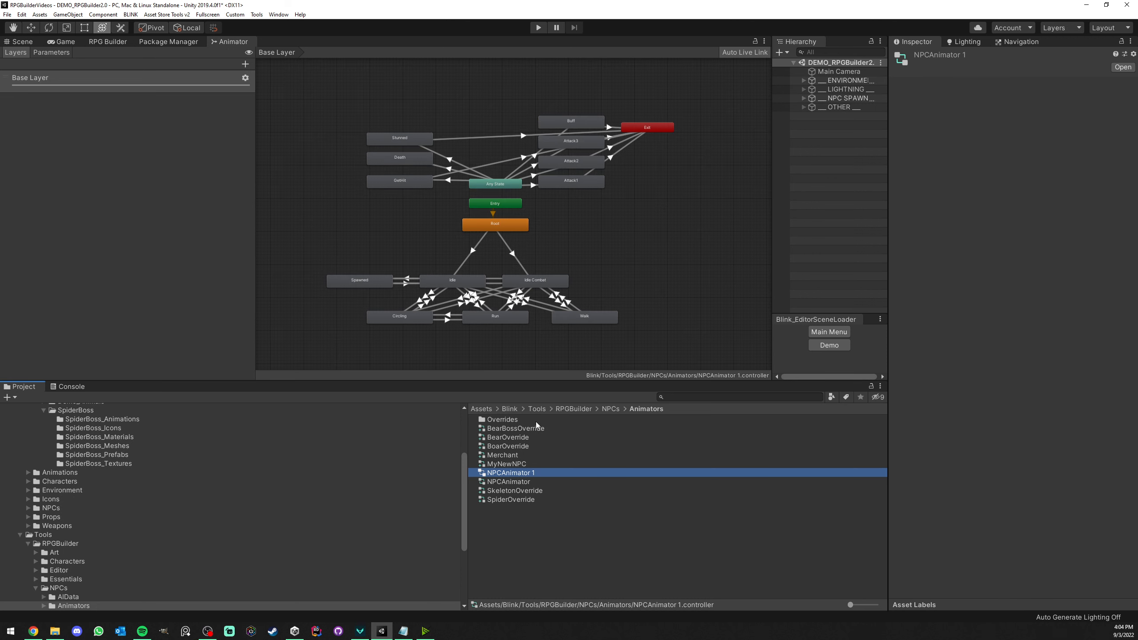
# - Compare the state graph of the duplicated controller with that of the original NPCAnimator
pyautogui.click(526, 482)
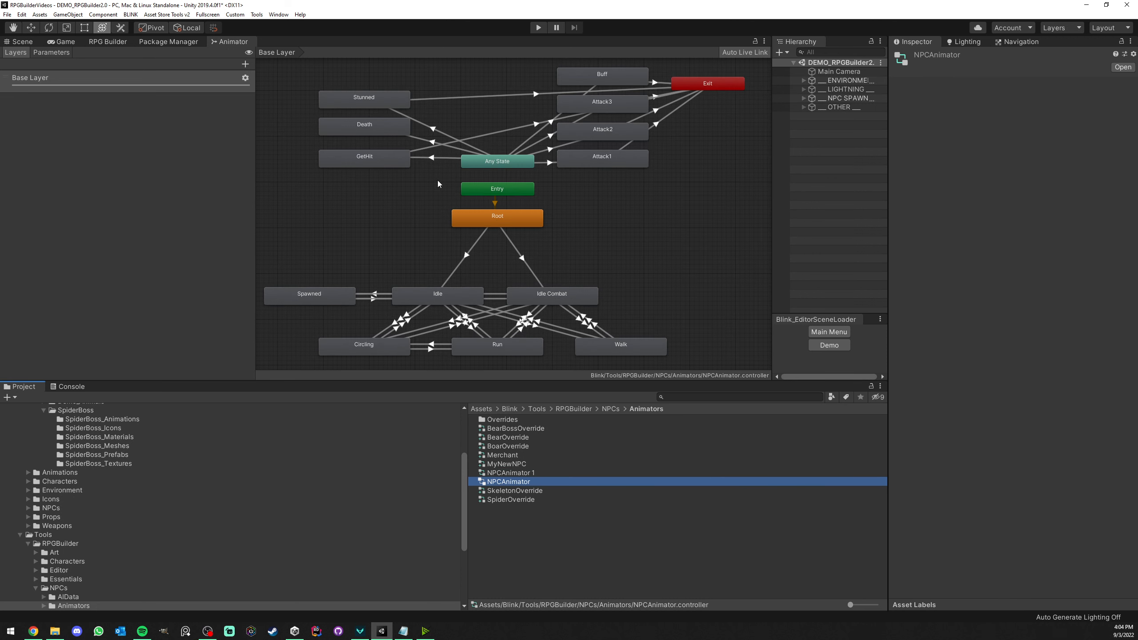
pyautogui.click(519, 473)
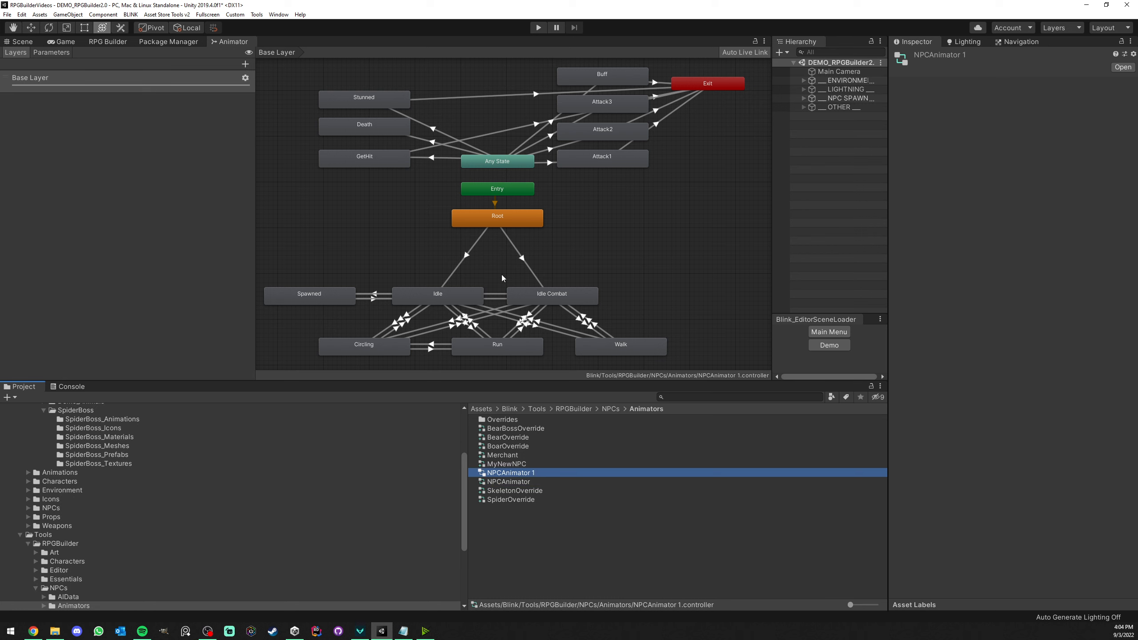
pyautogui.scroll(-3, 482, 241)
pyautogui.scroll(2, 482, 237)
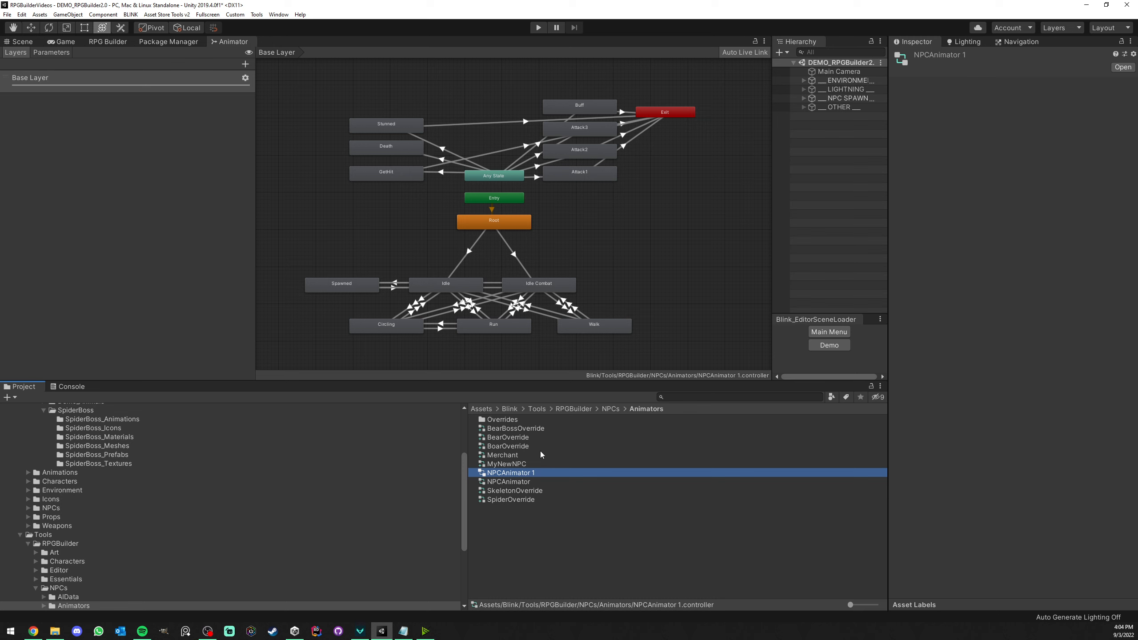
pyautogui.click(521, 482)
pyautogui.scroll(-1, 450, 253)
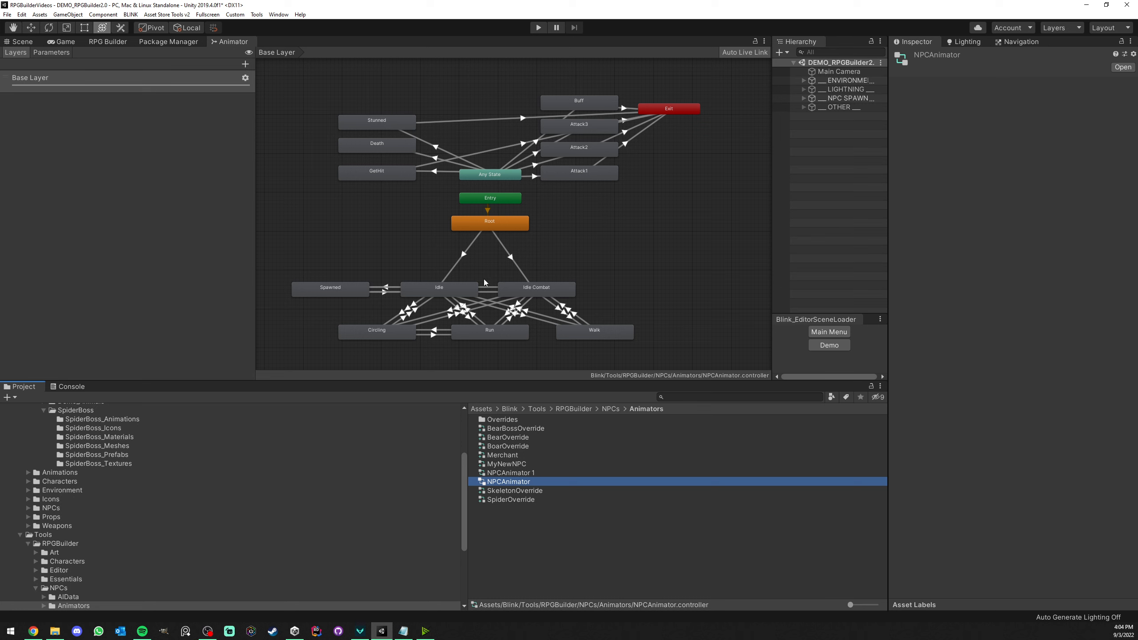
# - Rename the duplicated NPCAnimator 1 controller as MyAnimator
pyautogui.click(521, 473)
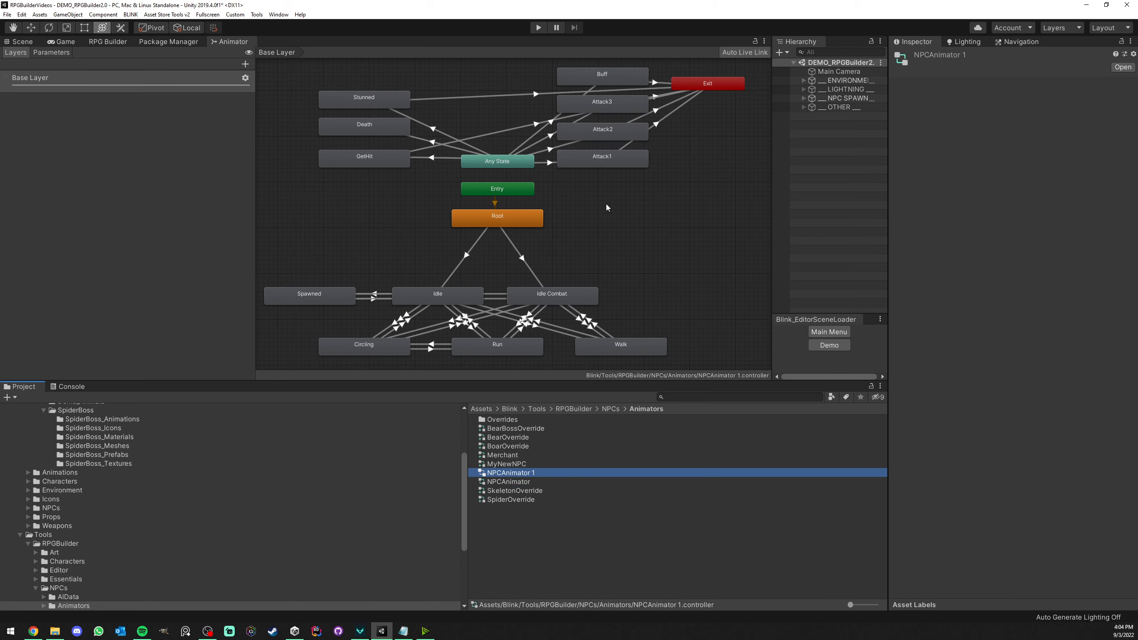
pyautogui.write('M')
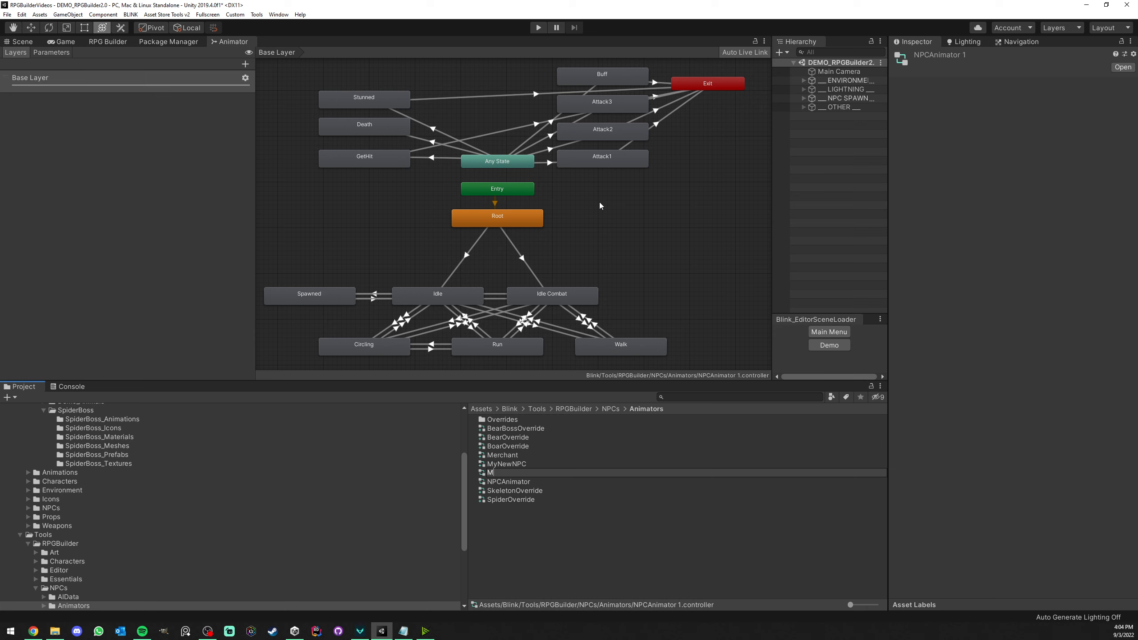
pyautogui.write('yAnimator')
pyautogui.press('Return')
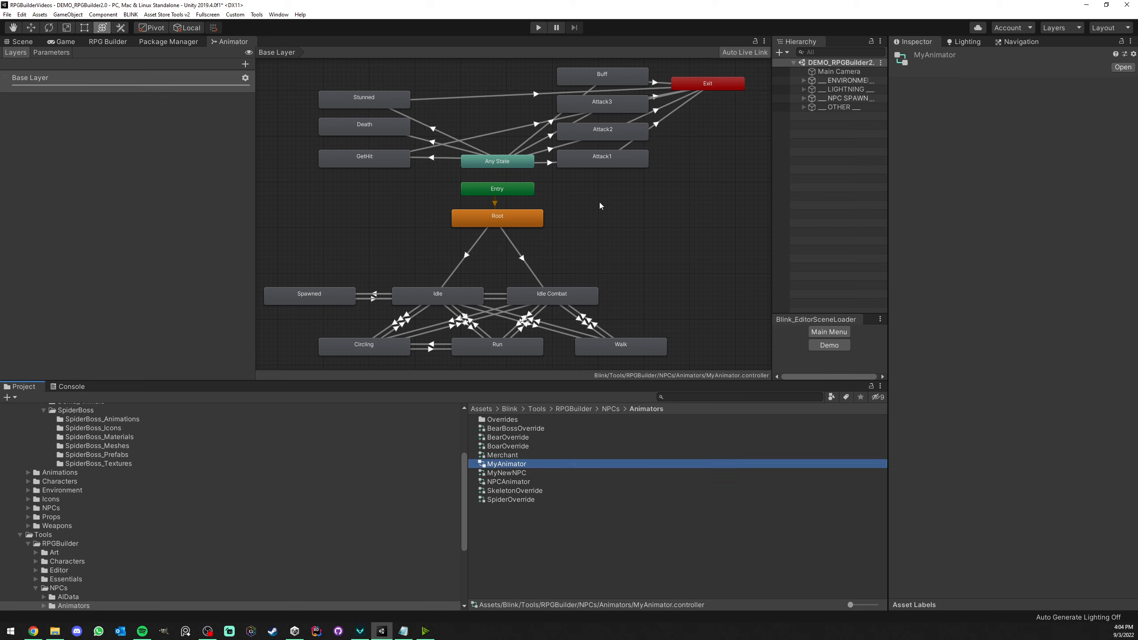
# - Add the SpiderBoss_Attack6, SpiderBoss_Attack7 and SpiderBoss_Attack8 clips from the SpiderBoss_Animations folder as states in the MyAnimator graph
pyautogui.scroll(5, 201, 476)
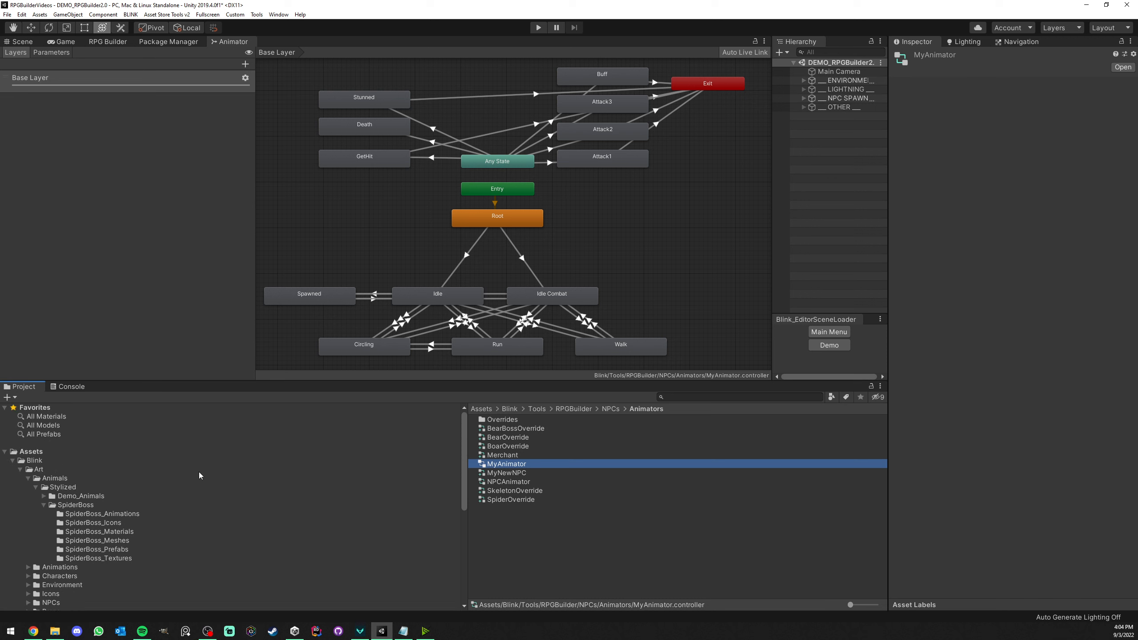
pyautogui.click(132, 514)
pyautogui.scroll(-4, 542, 481)
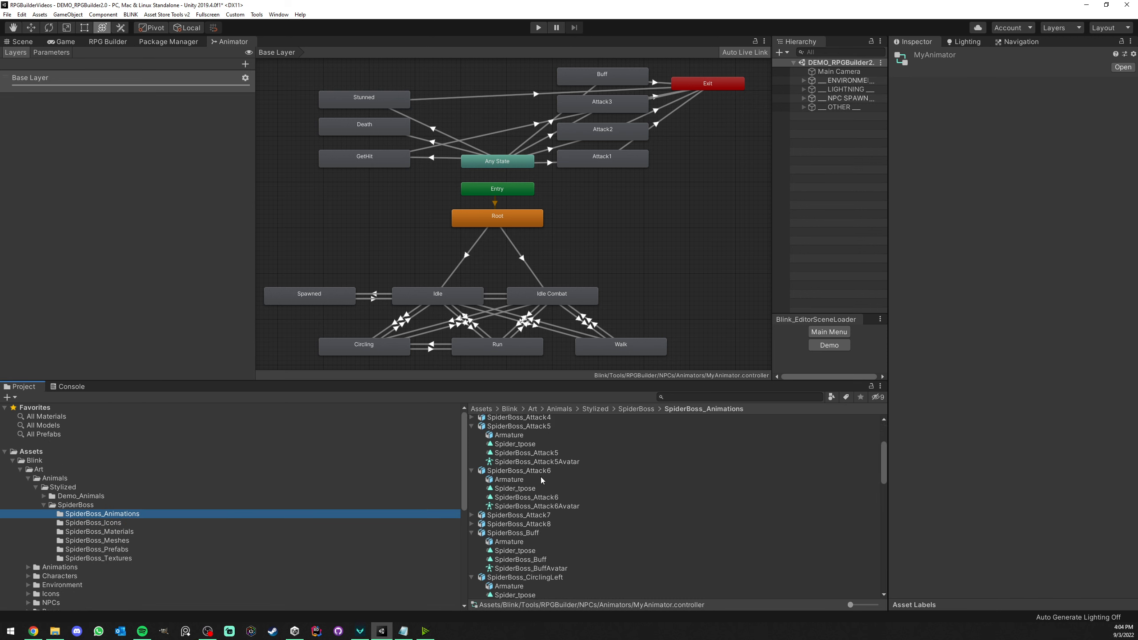
pyautogui.moveTo(526, 497); pyautogui.dragTo(678, 236)
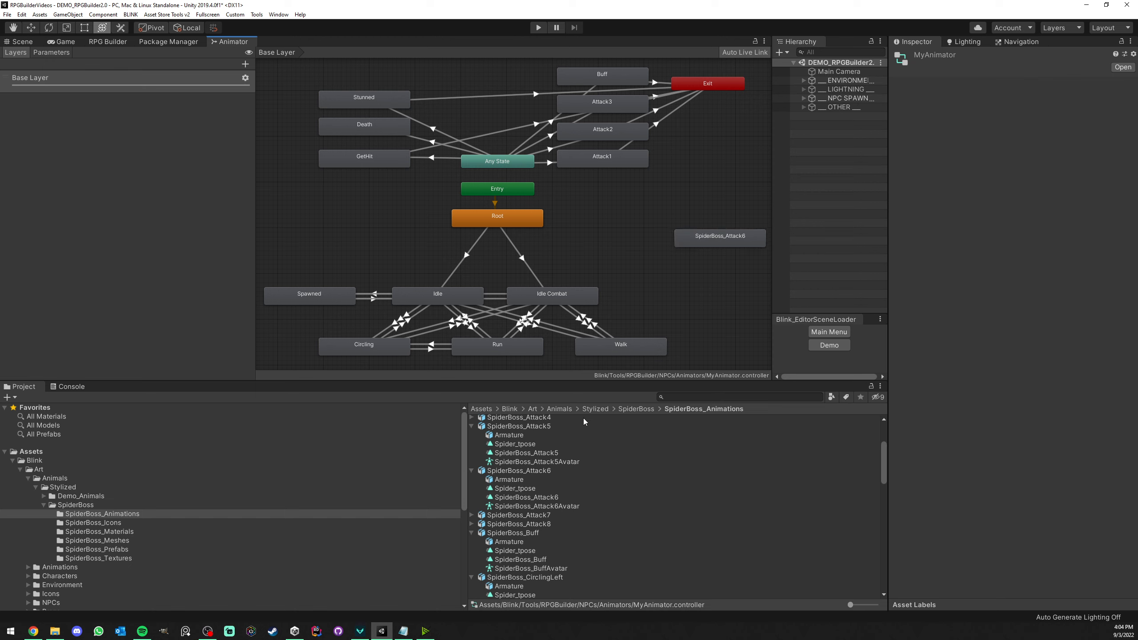
pyautogui.click(472, 515)
pyautogui.moveTo(536, 544); pyautogui.dragTo(705, 284)
pyautogui.scroll(-2, 515, 516)
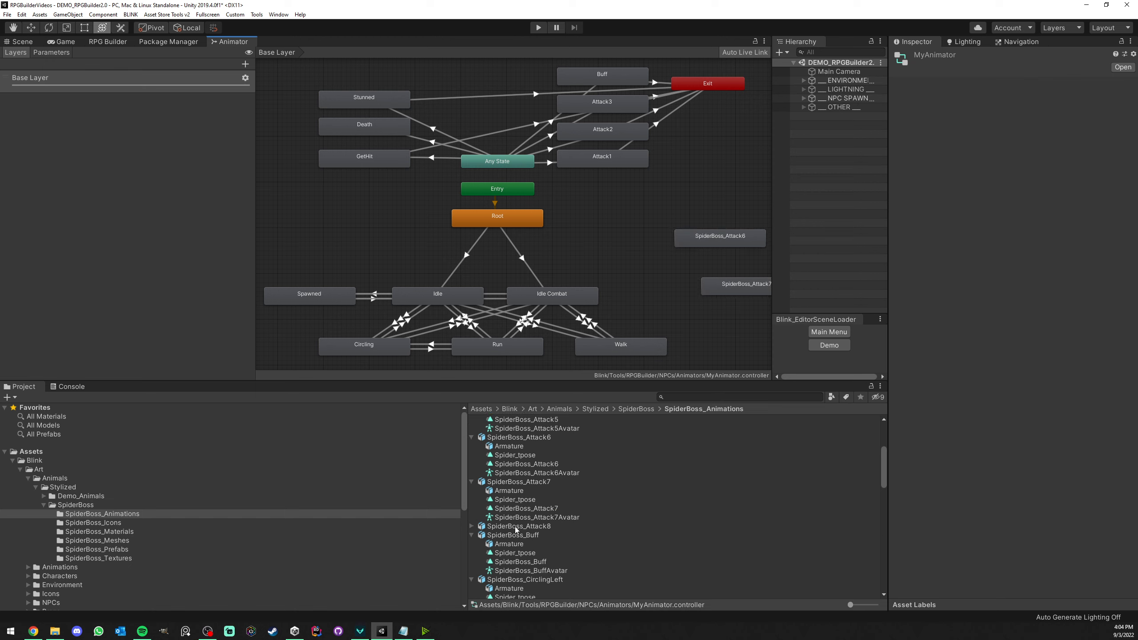
pyautogui.click(473, 526)
pyautogui.moveTo(549, 553); pyautogui.dragTo(705, 330)
# - Stack the three SpiderBoss attack states in a column beside the Root state, in order from Attack6 to Attack8
pyautogui.moveTo(717, 240); pyautogui.dragTo(660, 215)
pyautogui.moveTo(725, 294); pyautogui.dragTo(640, 246)
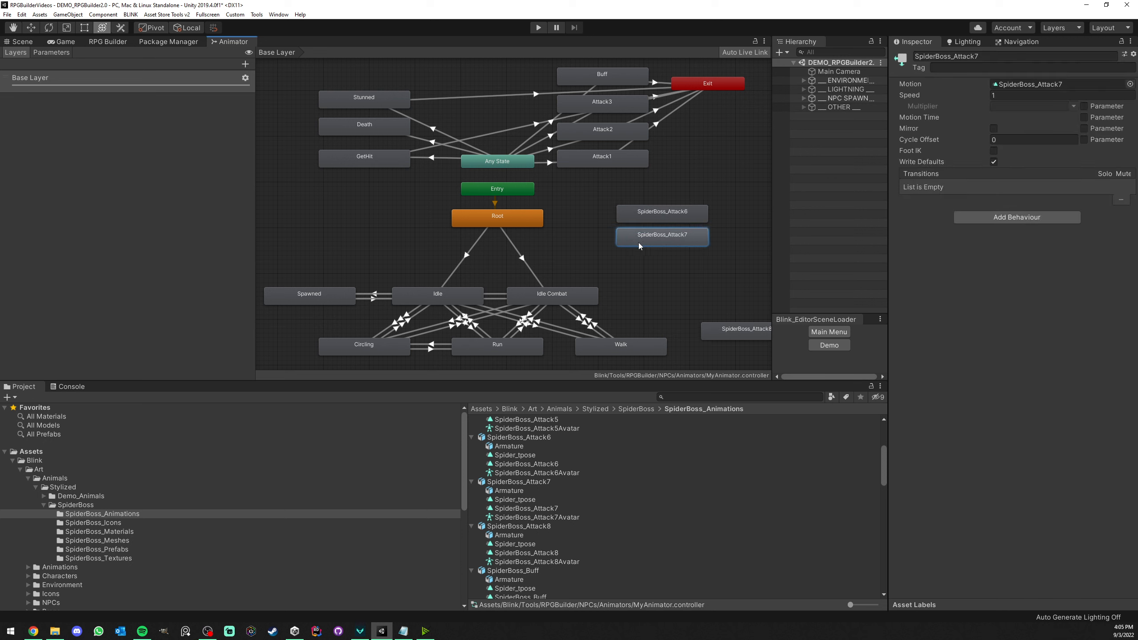
pyautogui.moveTo(742, 331); pyautogui.dragTo(657, 259)
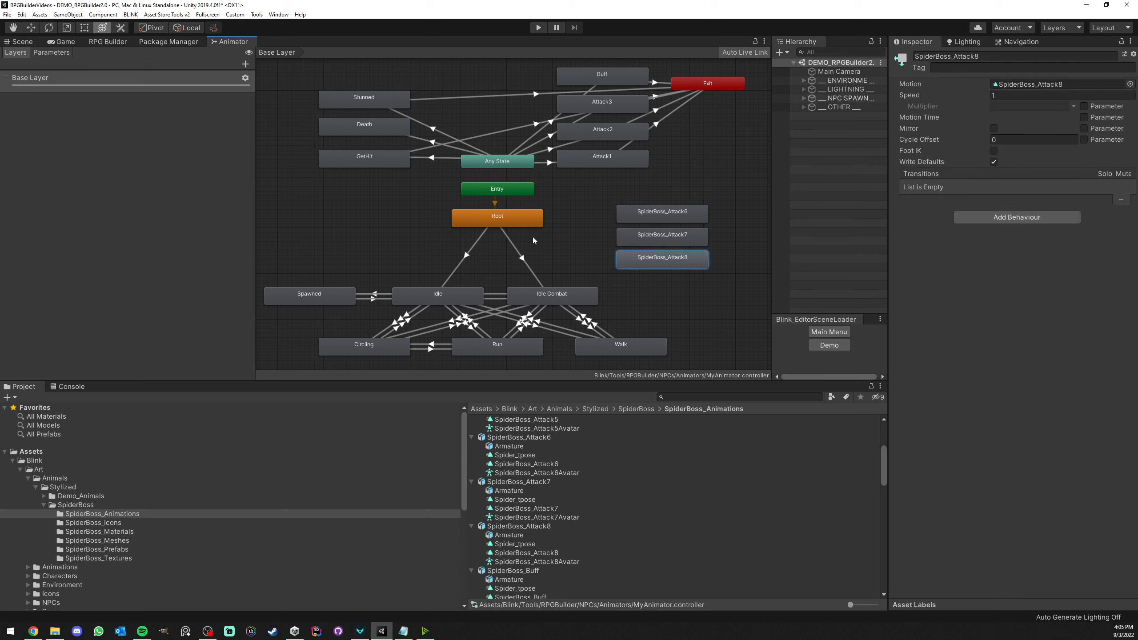
pyautogui.rightClick(465, 219)
pyautogui.click(481, 223)
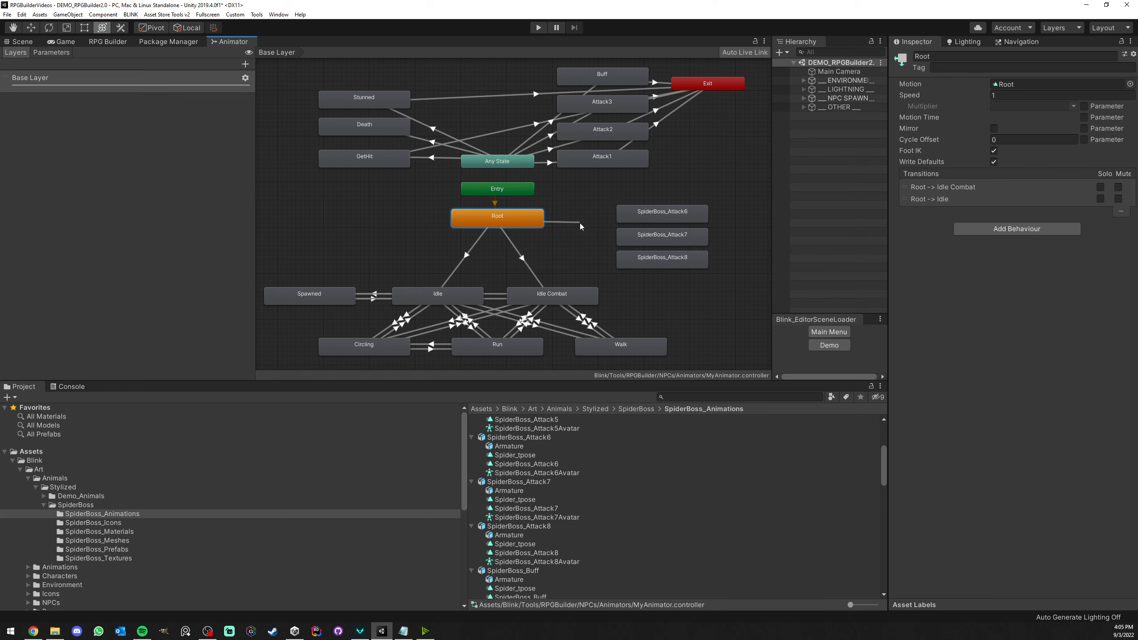
pyautogui.click(580, 223)
pyautogui.scroll(-3, 443, 189)
pyautogui.scroll(4, 462, 194)
pyautogui.scroll(-3, 464, 193)
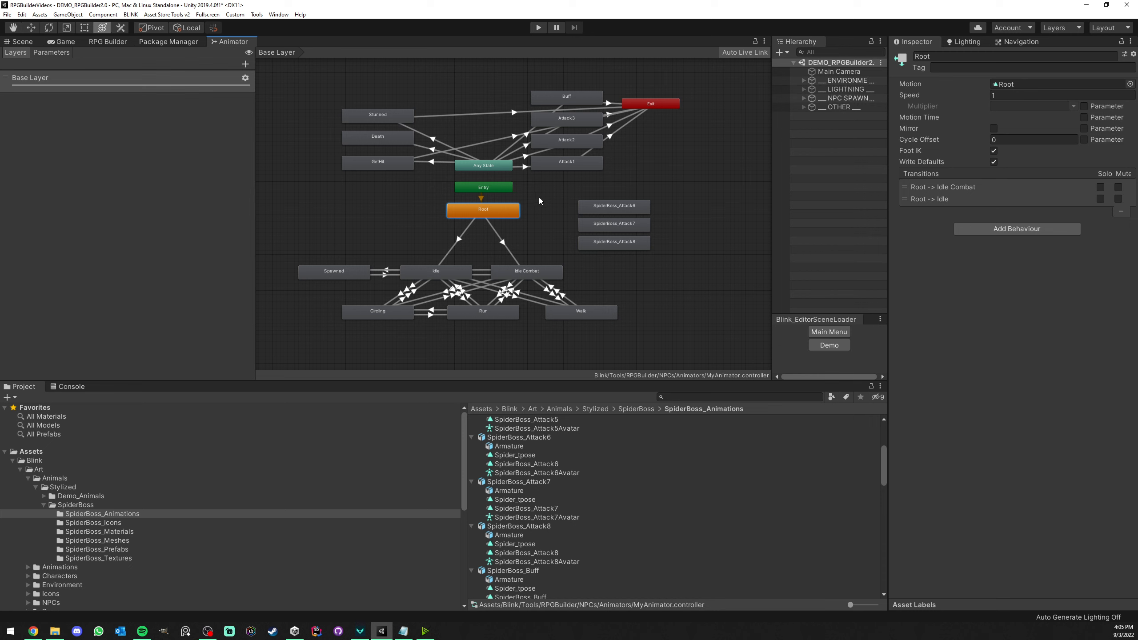
# - Inspect the motion and transition settings of the SpiderBoss_Attack6, SpiderBoss_Attack7 and SpiderBoss_Attack8 states
pyautogui.click(576, 208)
pyautogui.click(603, 206)
pyautogui.click(607, 222)
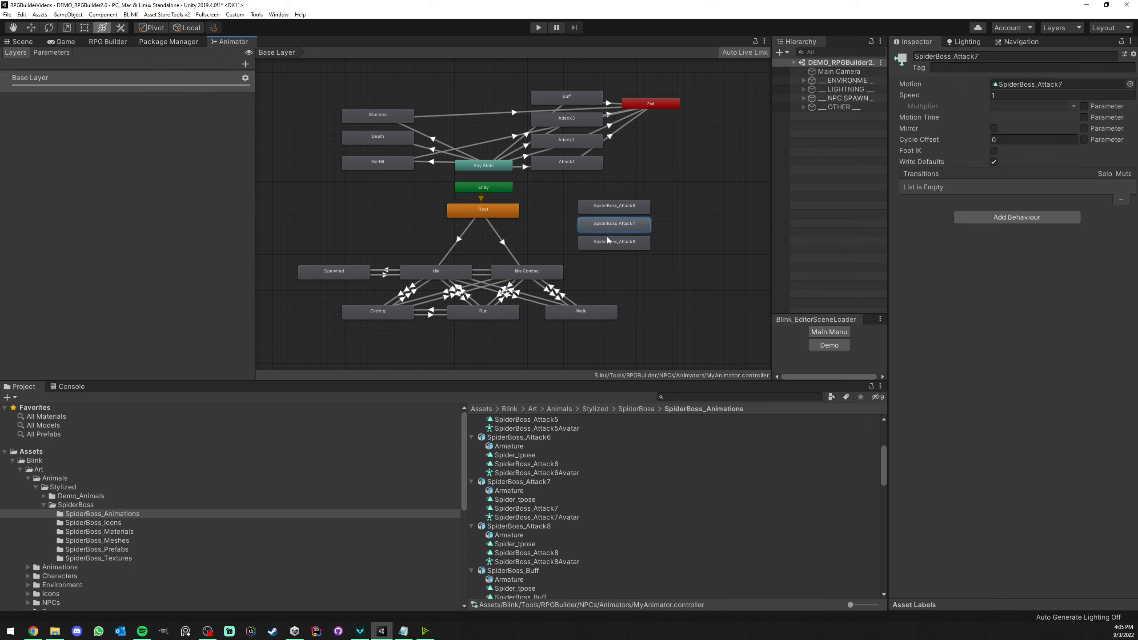
pyautogui.click(607, 244)
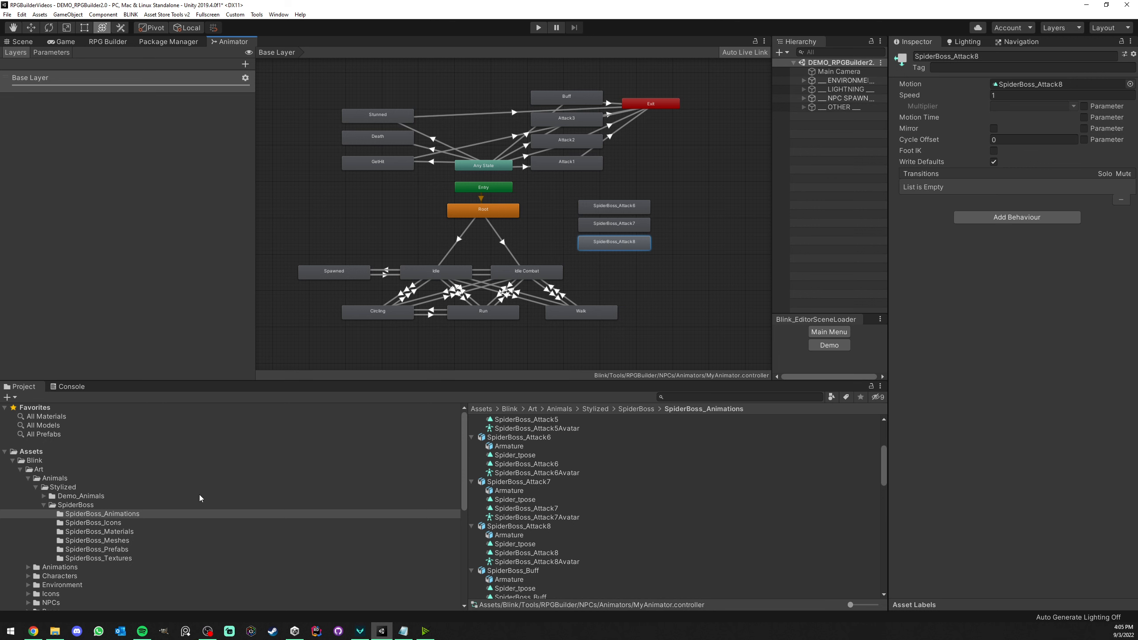
# - Duplicate the BoarOverride controller in the NPCs Animators folder and set the copy's controller to MyAnimator
pyautogui.scroll(-5, 200, 498)
pyautogui.click(251, 534)
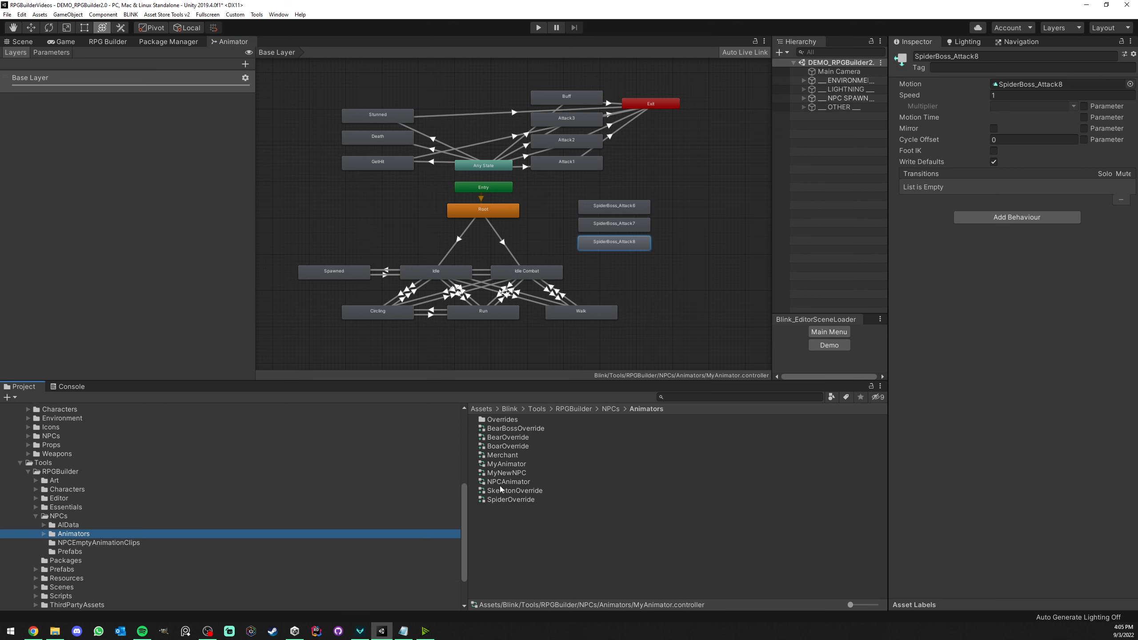
pyautogui.click(515, 482)
pyautogui.click(515, 464)
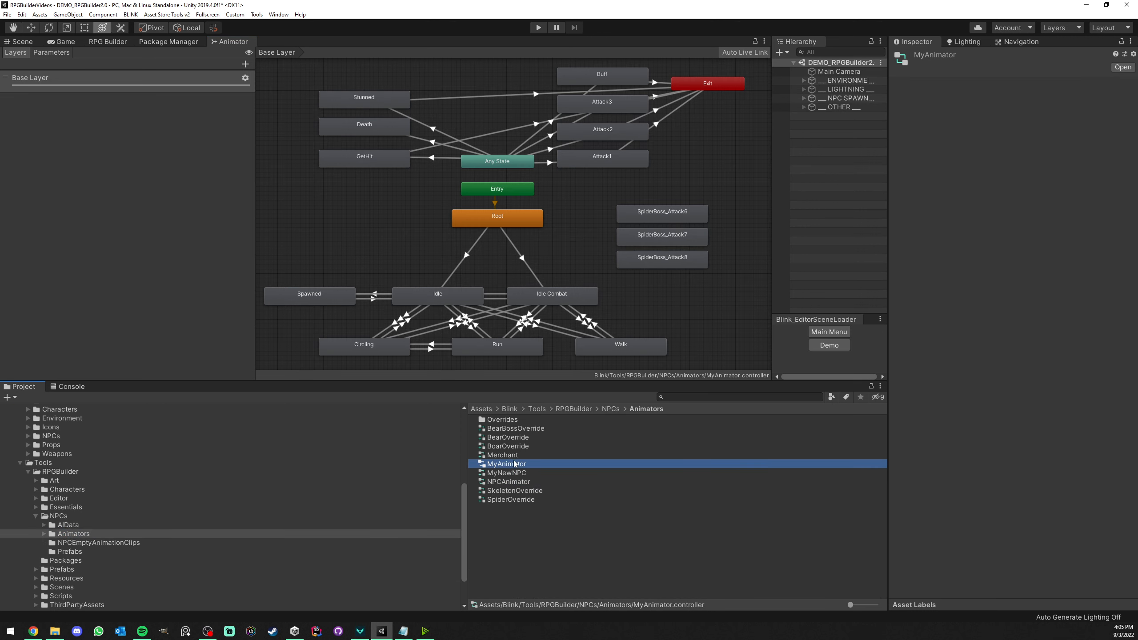
pyautogui.rightClick(505, 530)
pyautogui.click(546, 539)
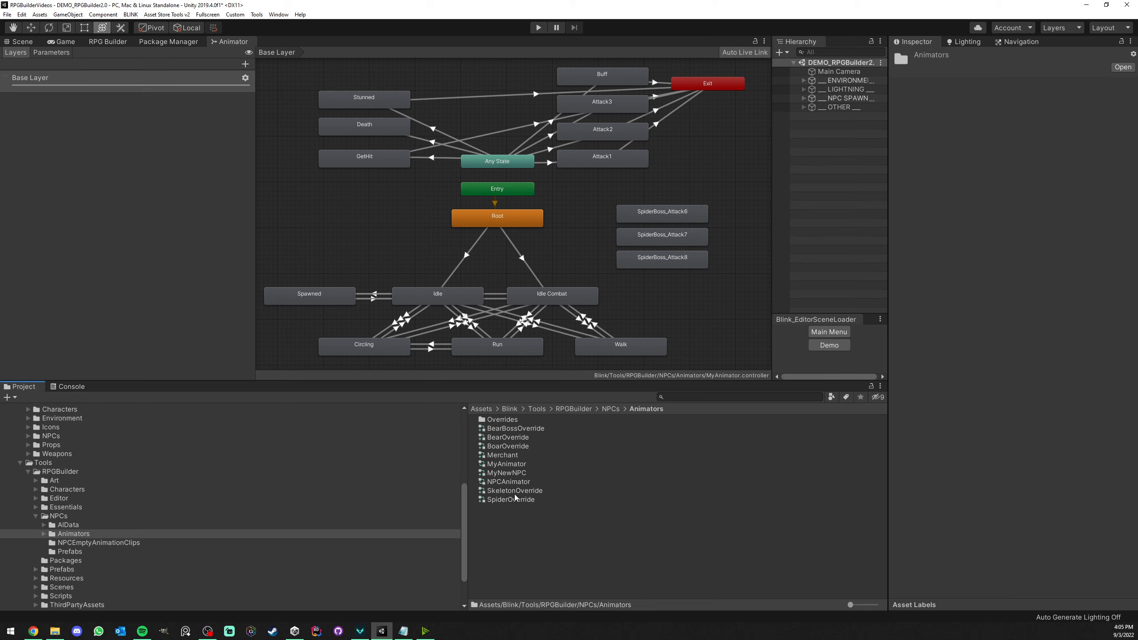
pyautogui.click(510, 446)
pyautogui.hotkey('ctrl', 'd')
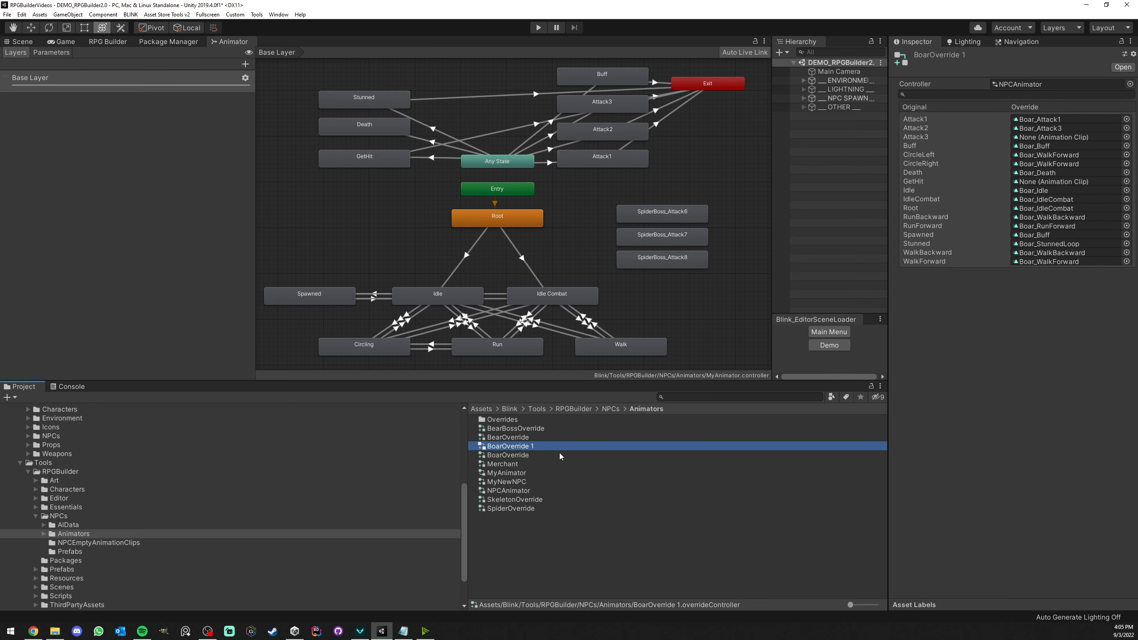
pyautogui.click(1019, 85)
pyautogui.moveTo(508, 474); pyautogui.dragTo(1045, 88)
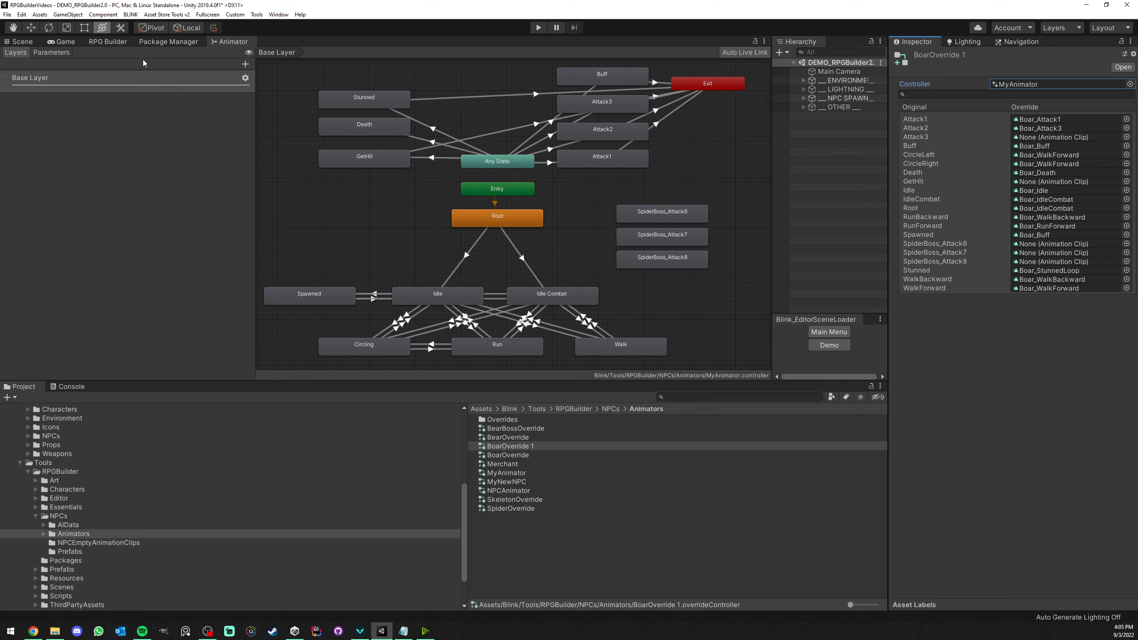
# - Examine the MyAnimator parameters, the SpiderBoss_Attack6 state and the clip overrides of SkeletonOverride
pyautogui.click(51, 52)
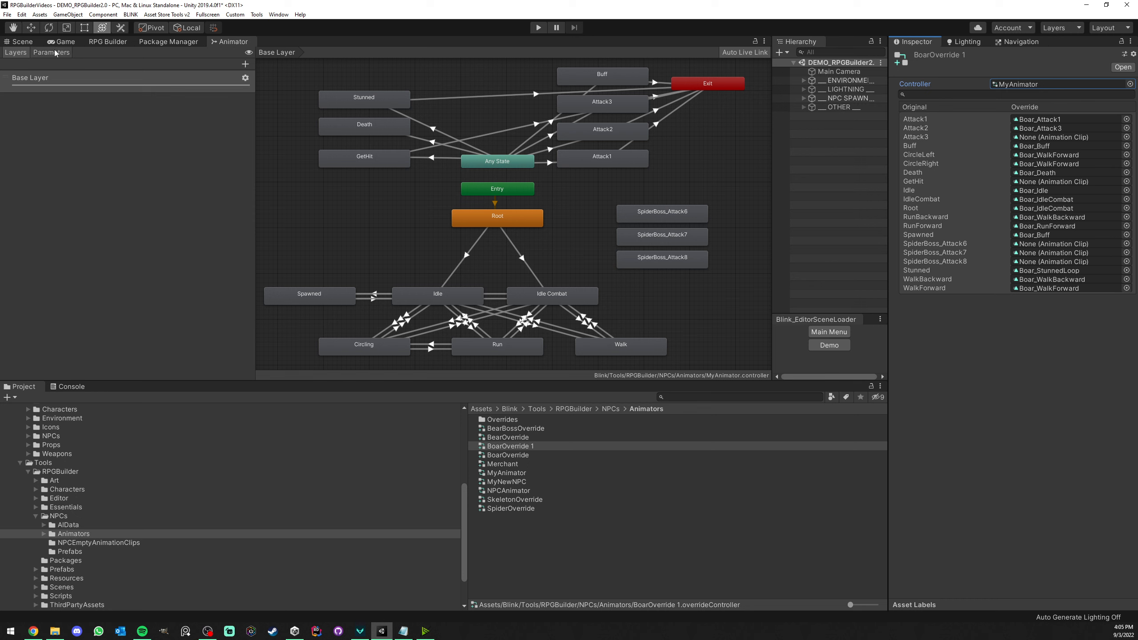
pyautogui.click(679, 216)
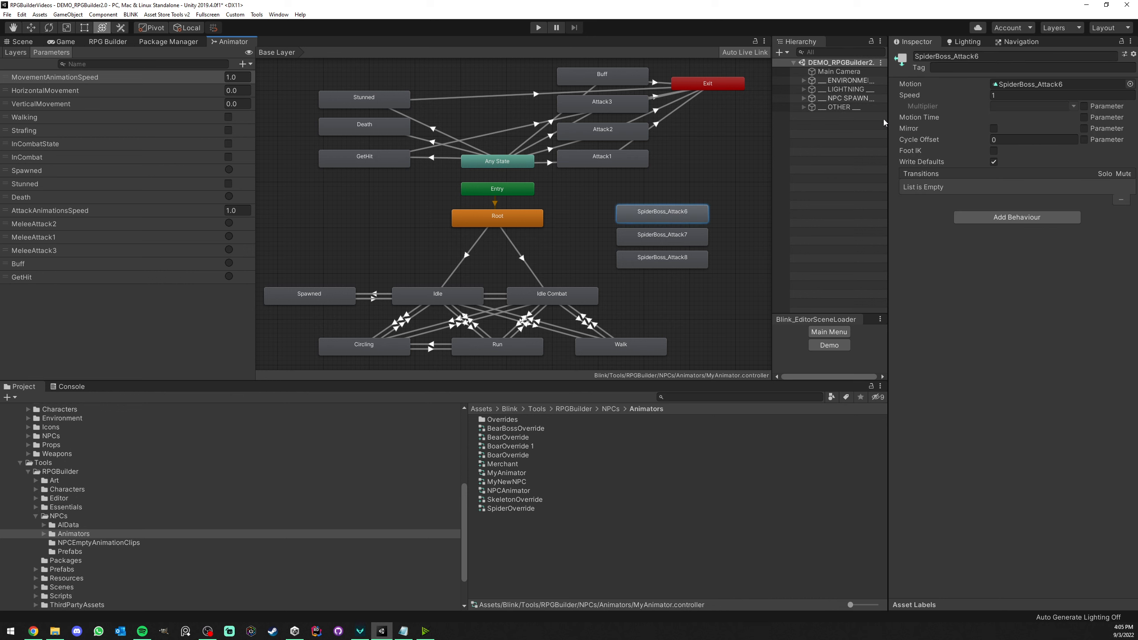
pyautogui.click(534, 499)
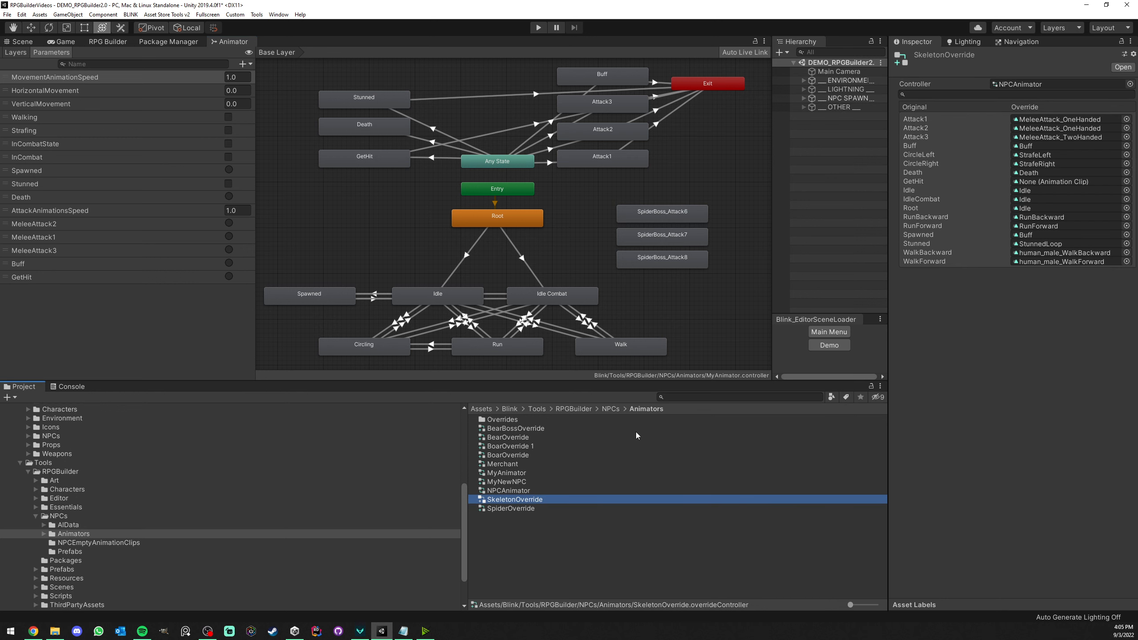
pyautogui.click(561, 533)
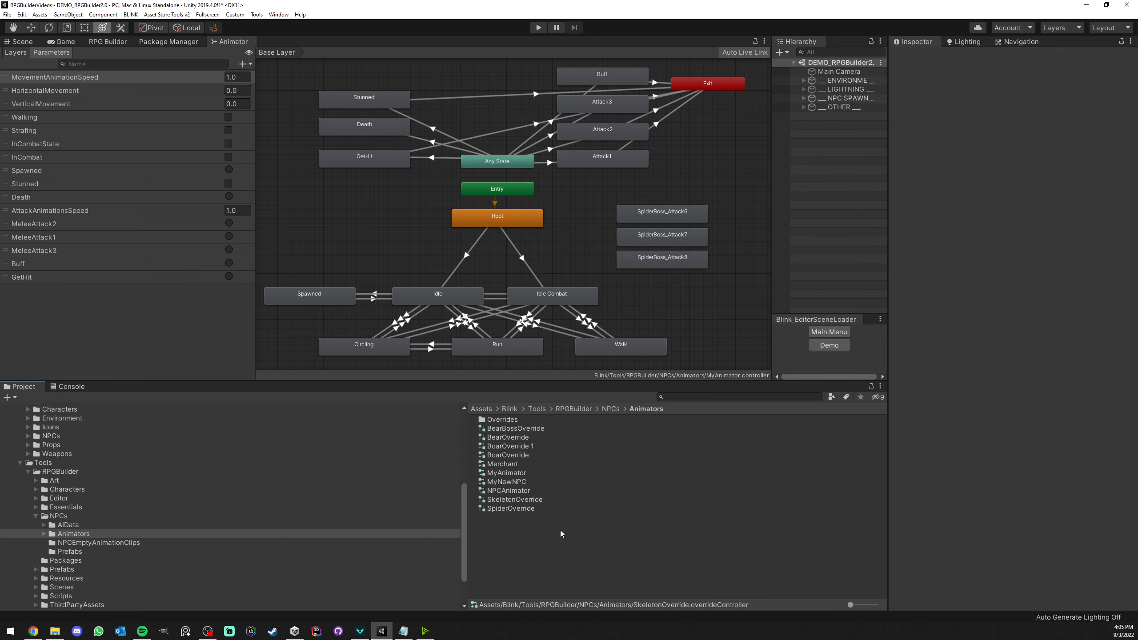
pyautogui.click(510, 473)
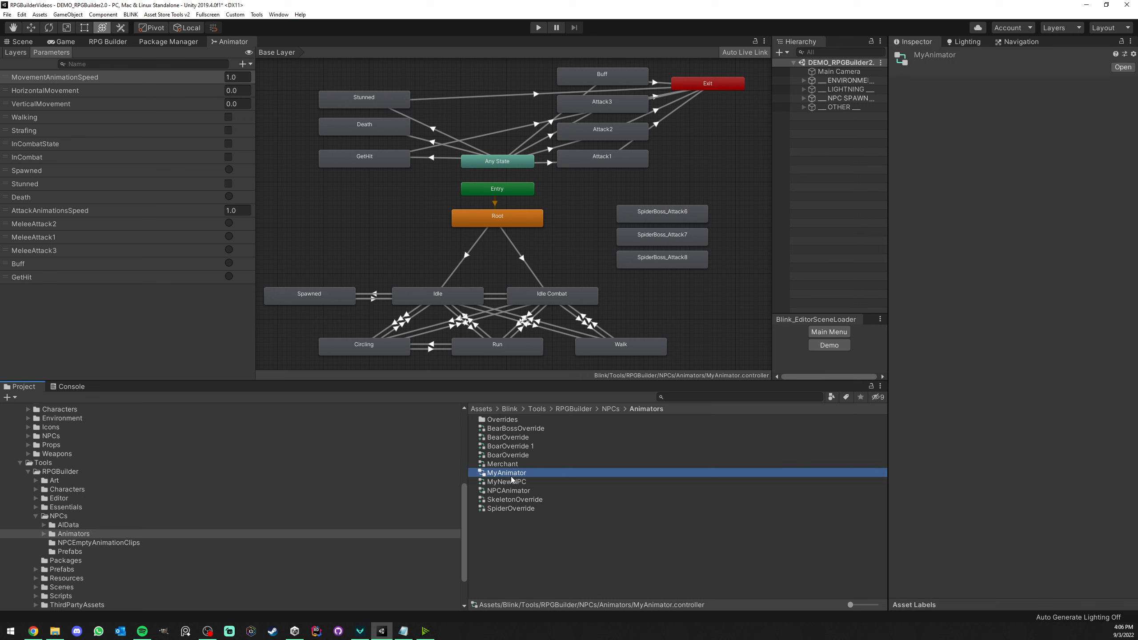
# - Assign the SpiderBoss_IdleCombat clip to the Root override of the SpiderOverride controller
pyautogui.click(509, 509)
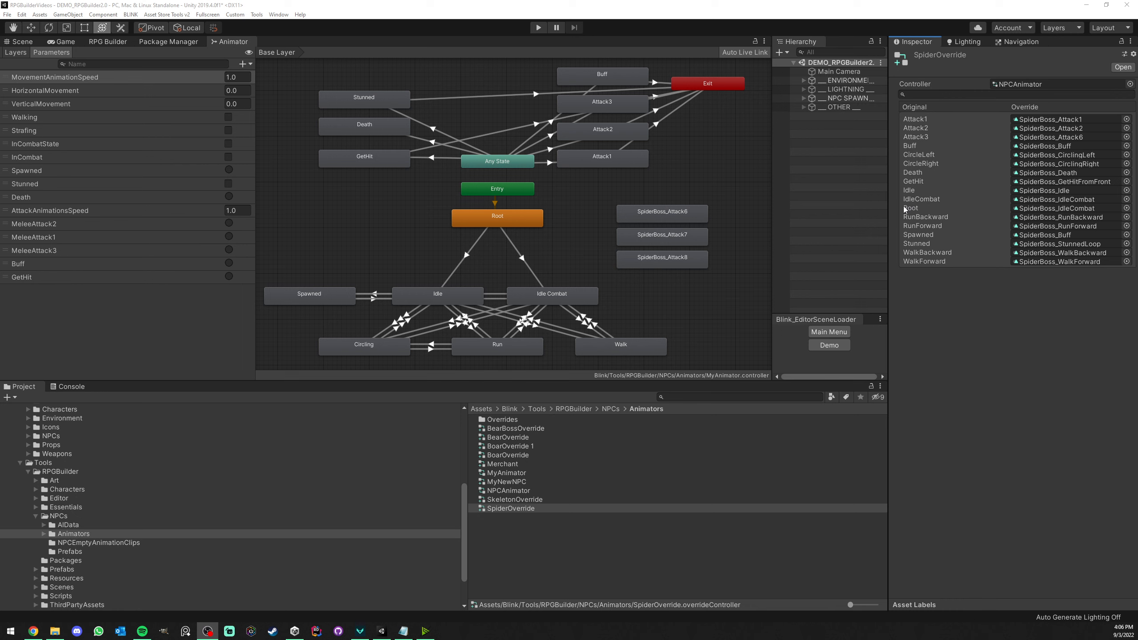
pyautogui.click(1052, 209)
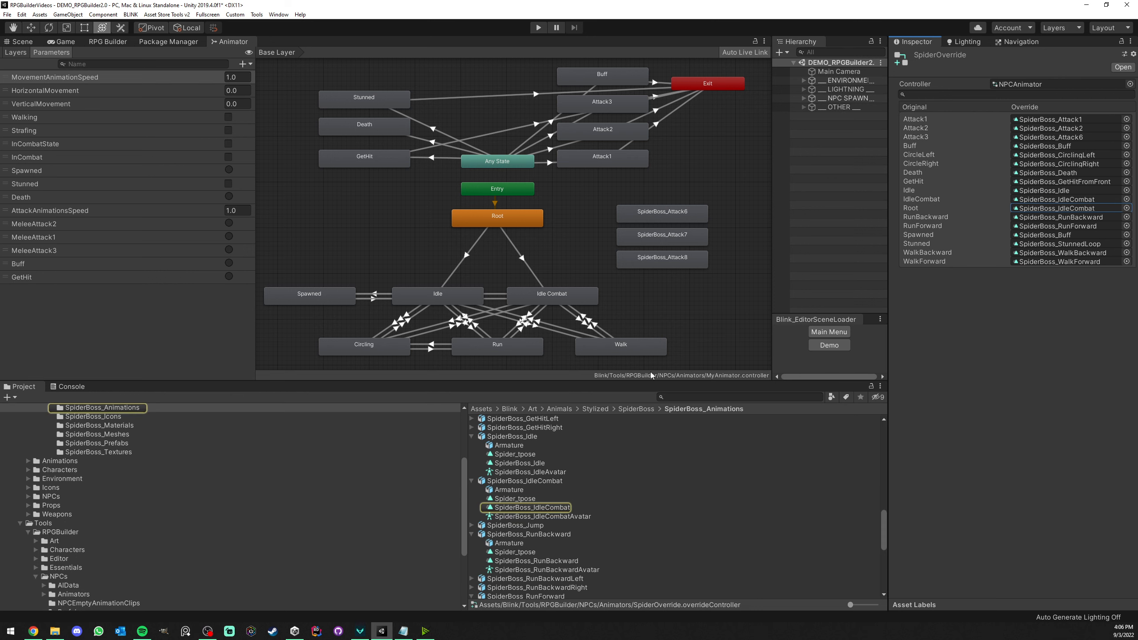
pyautogui.click(543, 508)
pyautogui.moveTo(543, 509); pyautogui.dragTo(1076, 209)
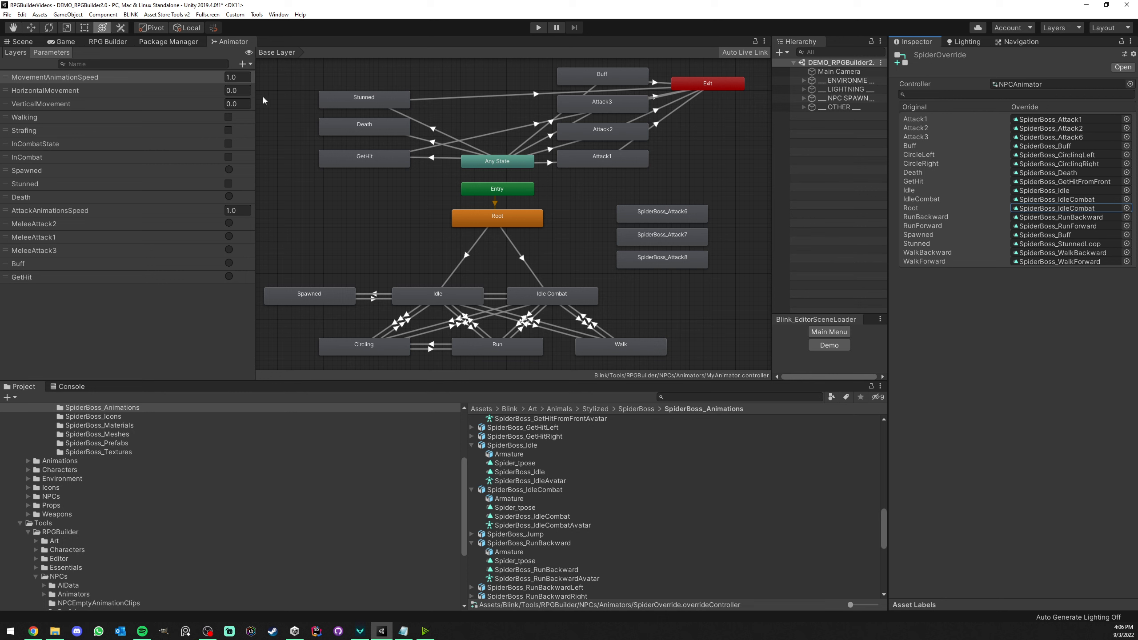
# - Switch to the RPG Builder editor showing the Spider preset and maximize it
pyautogui.click(112, 42)
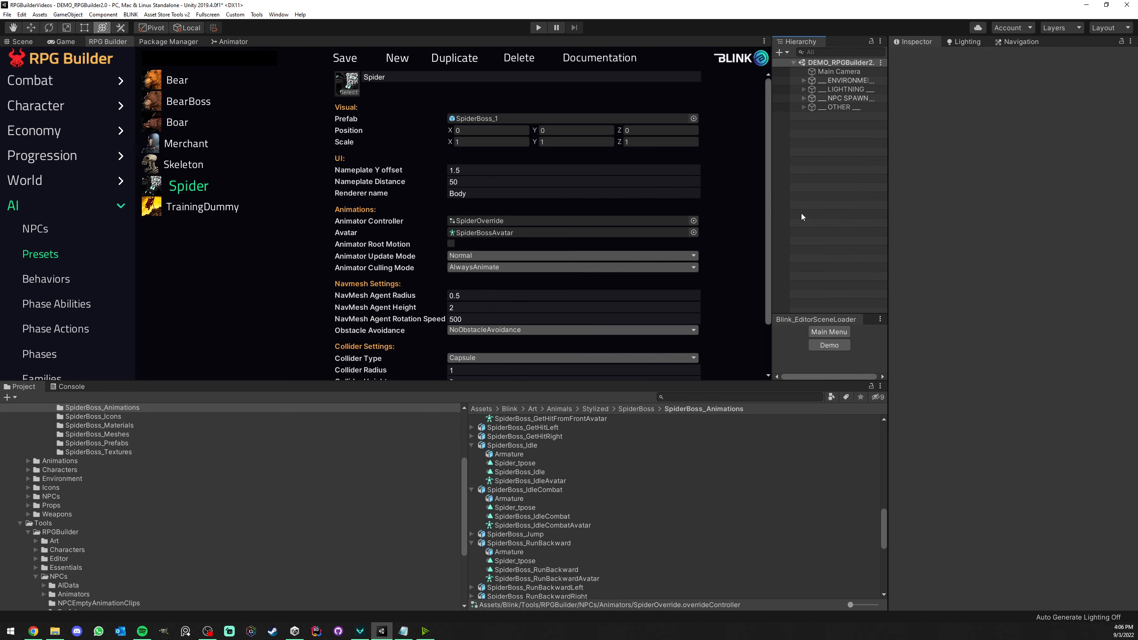
pyautogui.moveTo(316, 382); pyautogui.dragTo(316, 428)
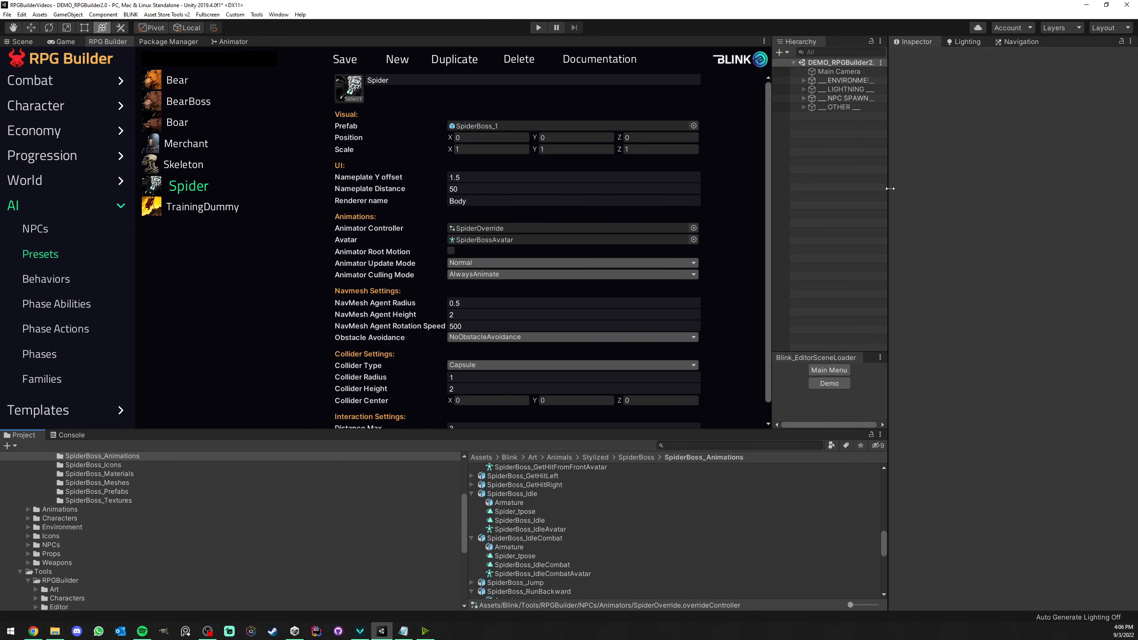
pyautogui.moveTo(889, 191); pyautogui.dragTo(983, 191)
pyautogui.rightClick(108, 40)
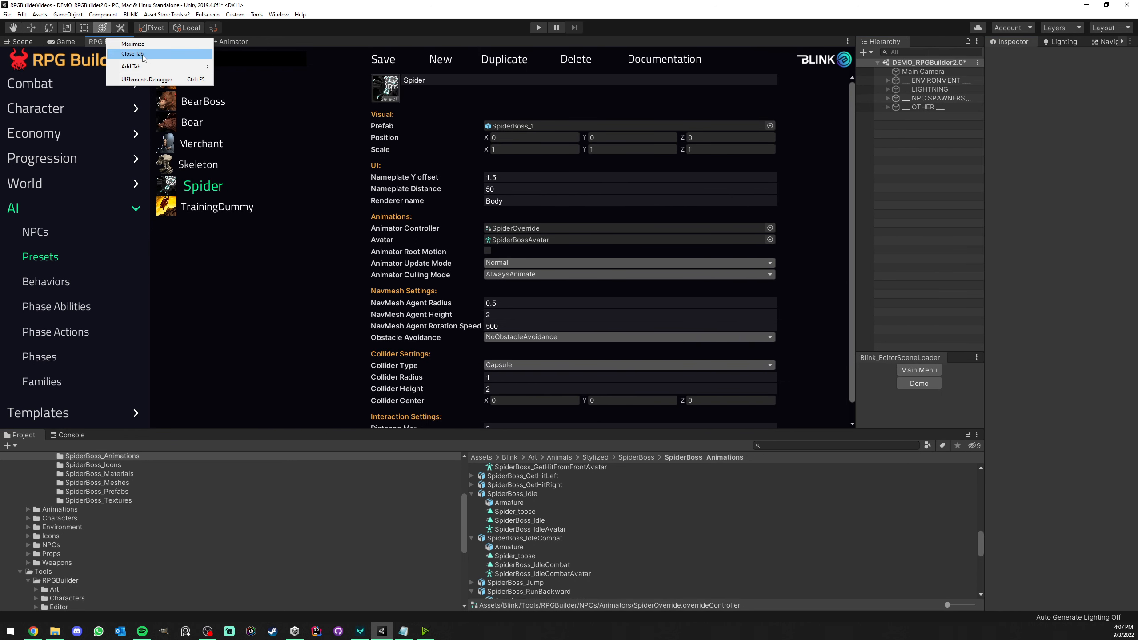
pyautogui.click(131, 43)
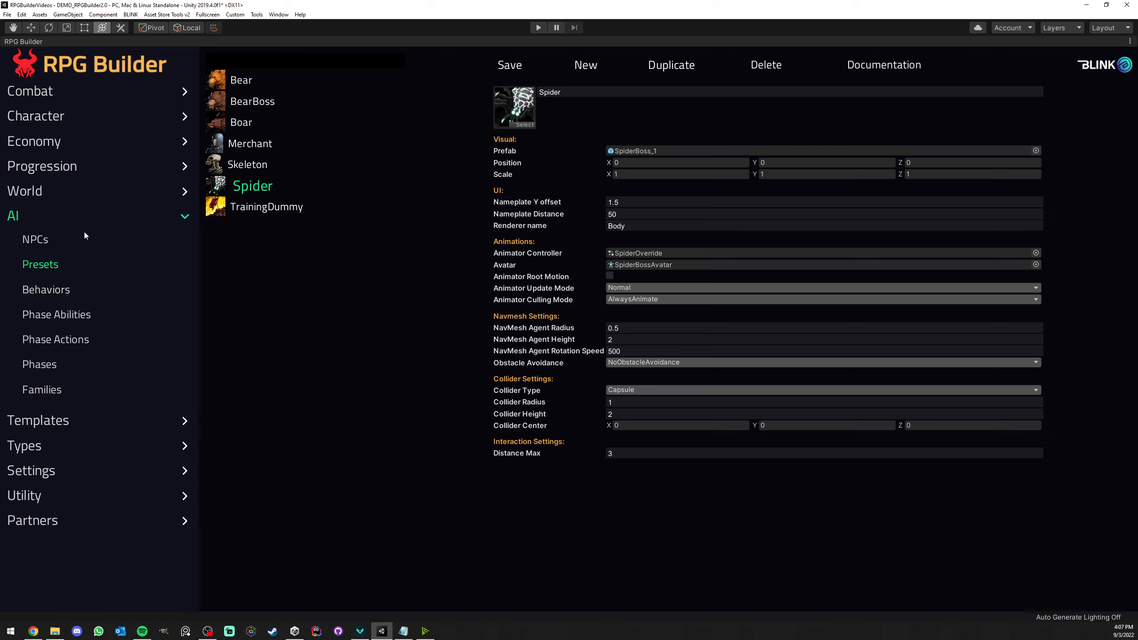
# - Open the SpiderAttack combat ability and review its cone settings, hit rules, applied effects and animations
pyautogui.click(44, 92)
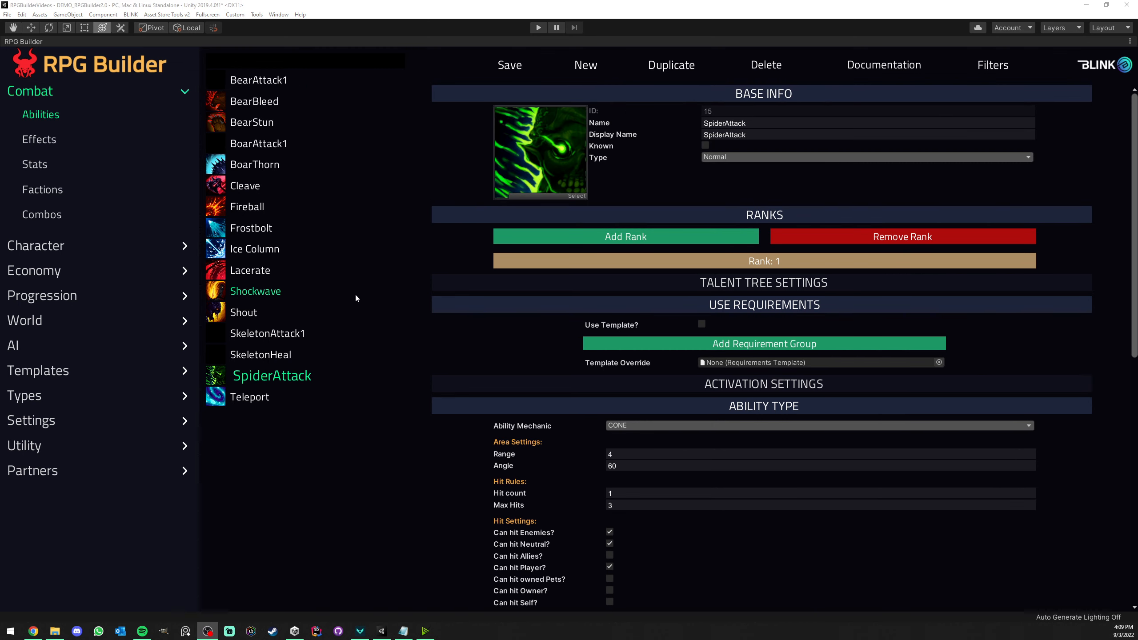
pyautogui.click(357, 290)
pyautogui.click(246, 379)
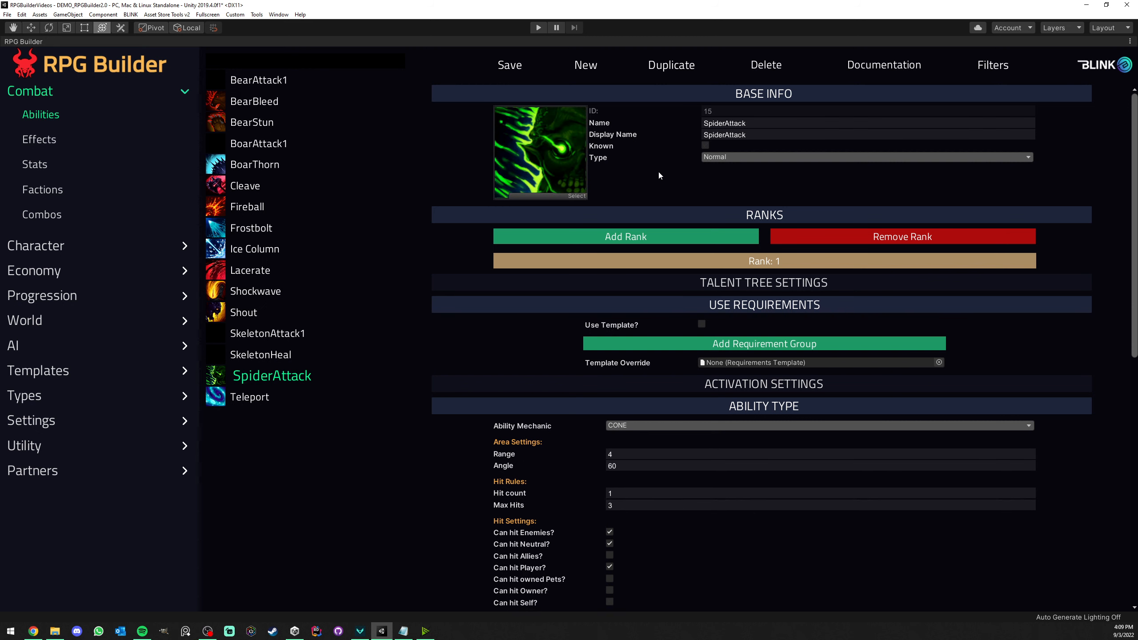
pyautogui.scroll(-5, 660, 173)
pyautogui.scroll(-2, 636, 233)
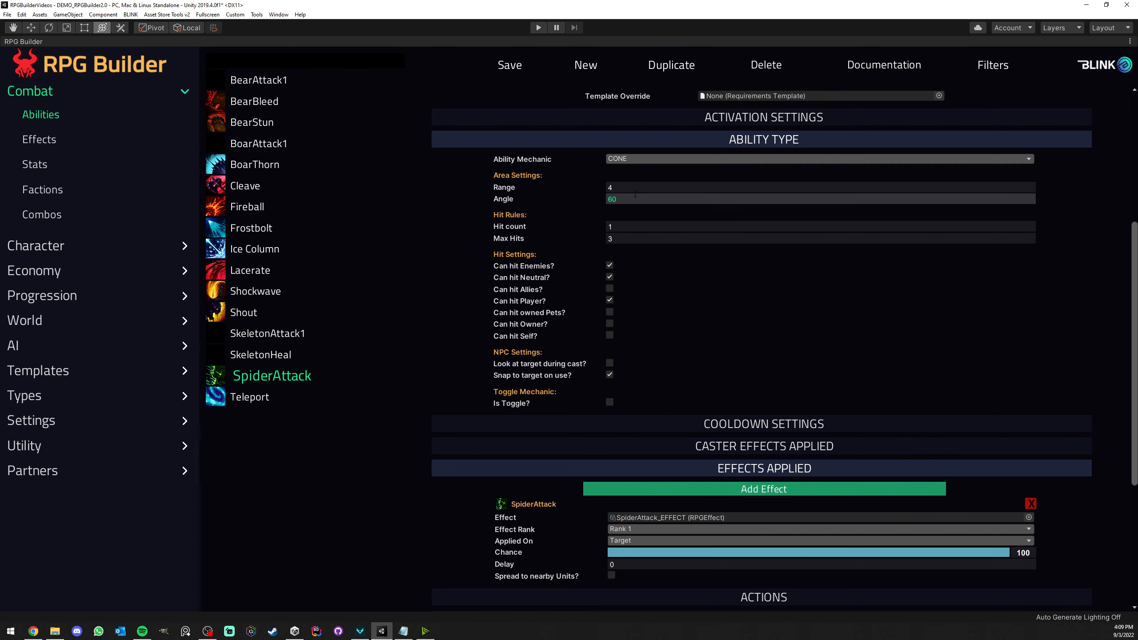
pyautogui.scroll(-2, 651, 242)
pyautogui.scroll(1, 663, 242)
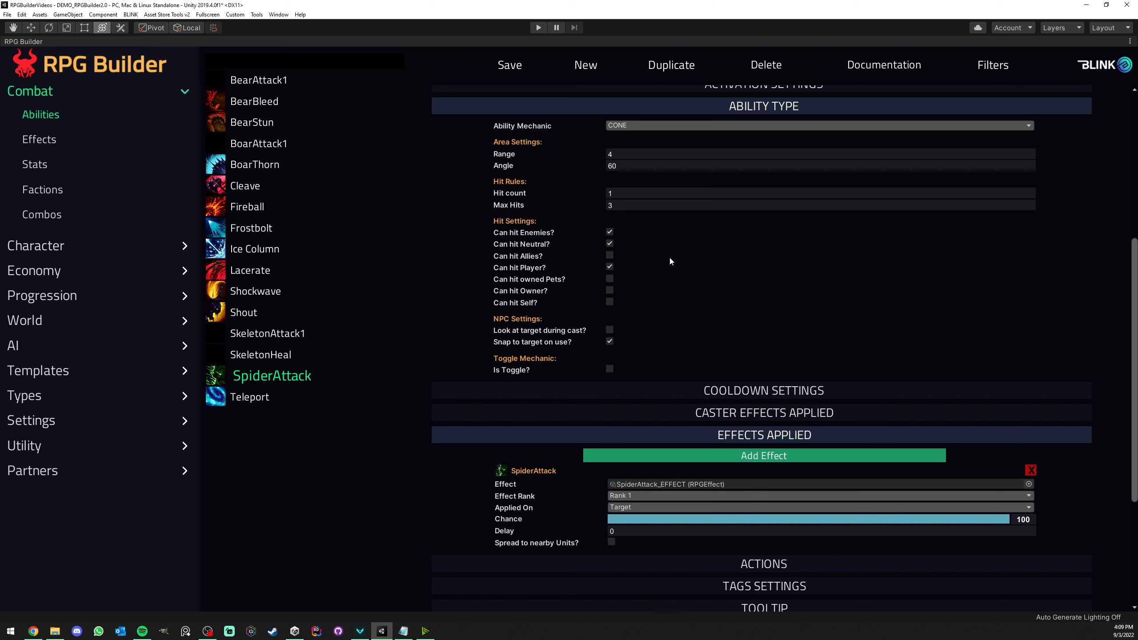
pyautogui.scroll(-5, 669, 258)
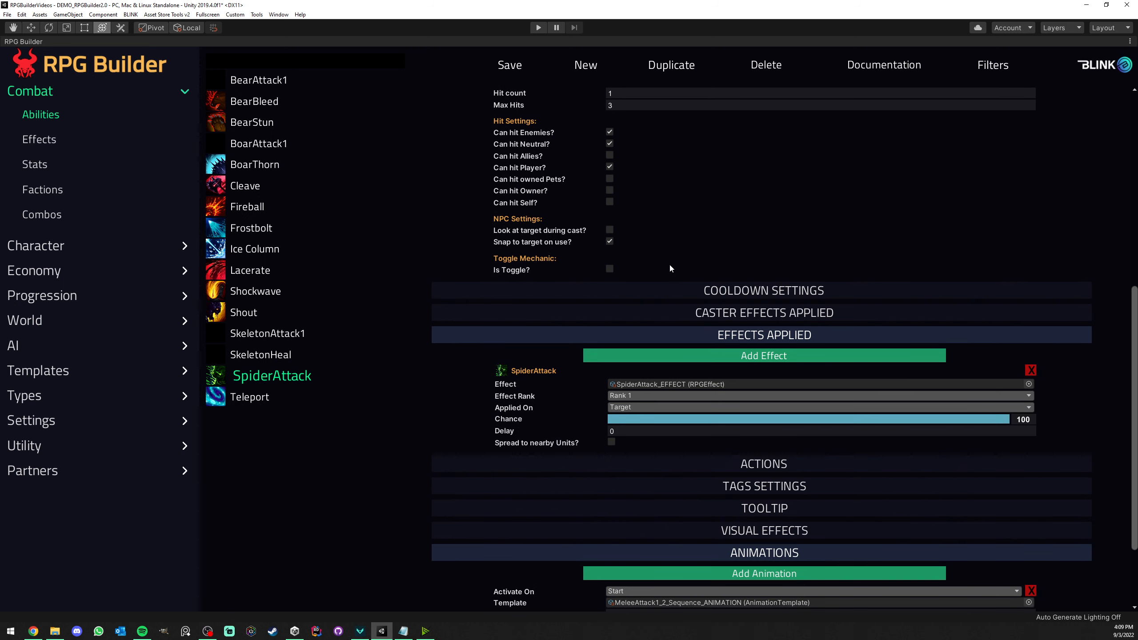
# - Examine the SpiderAttack ability's animation settings and the SpiderAttack effect's damage and visual effect settings
pyautogui.scroll(-2, 590, 305)
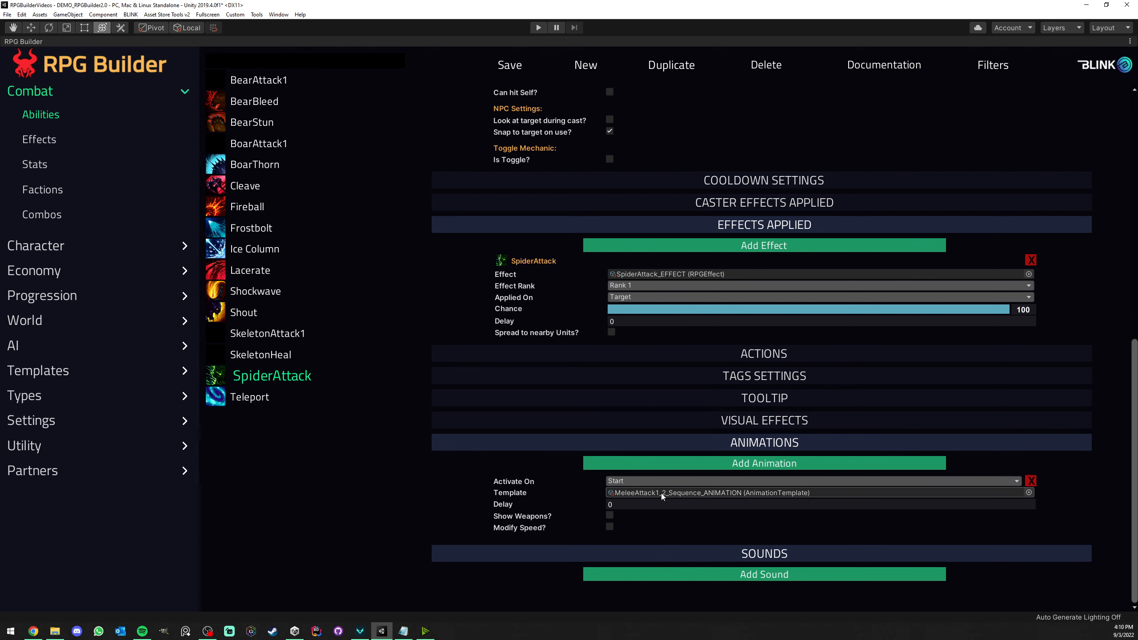
pyautogui.click(39, 139)
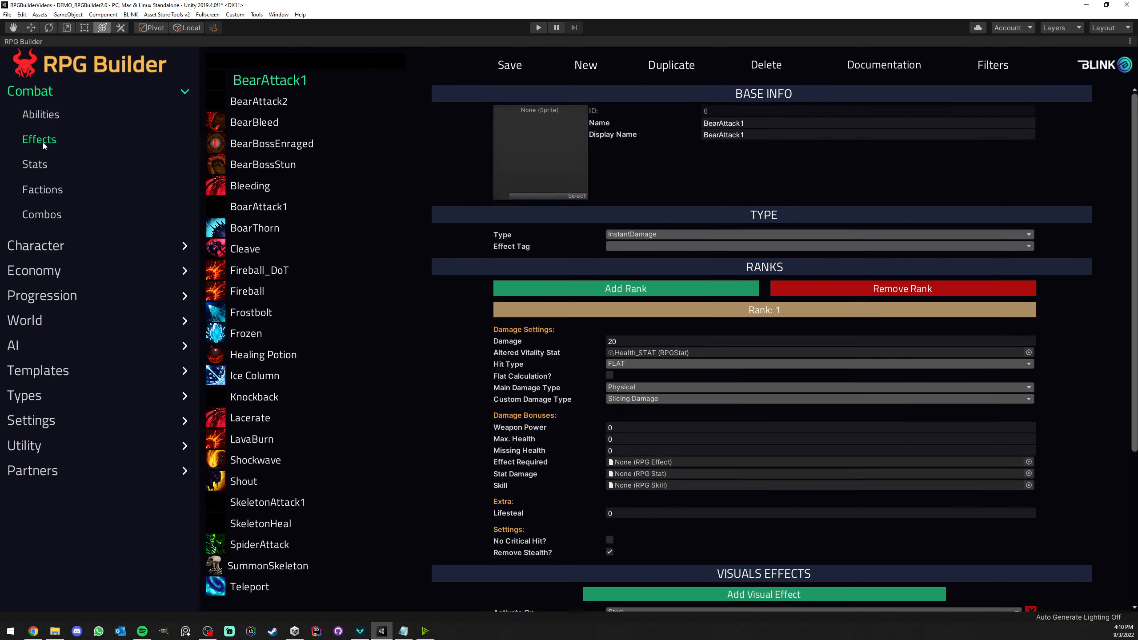
pyautogui.click(271, 544)
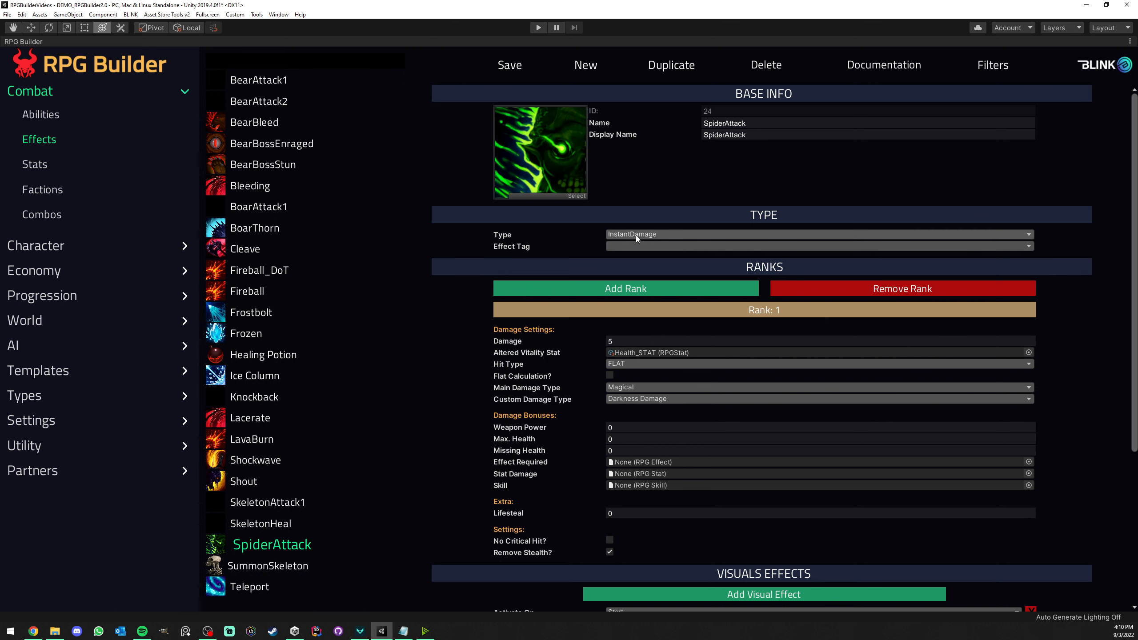
pyautogui.scroll(-3, 614, 311)
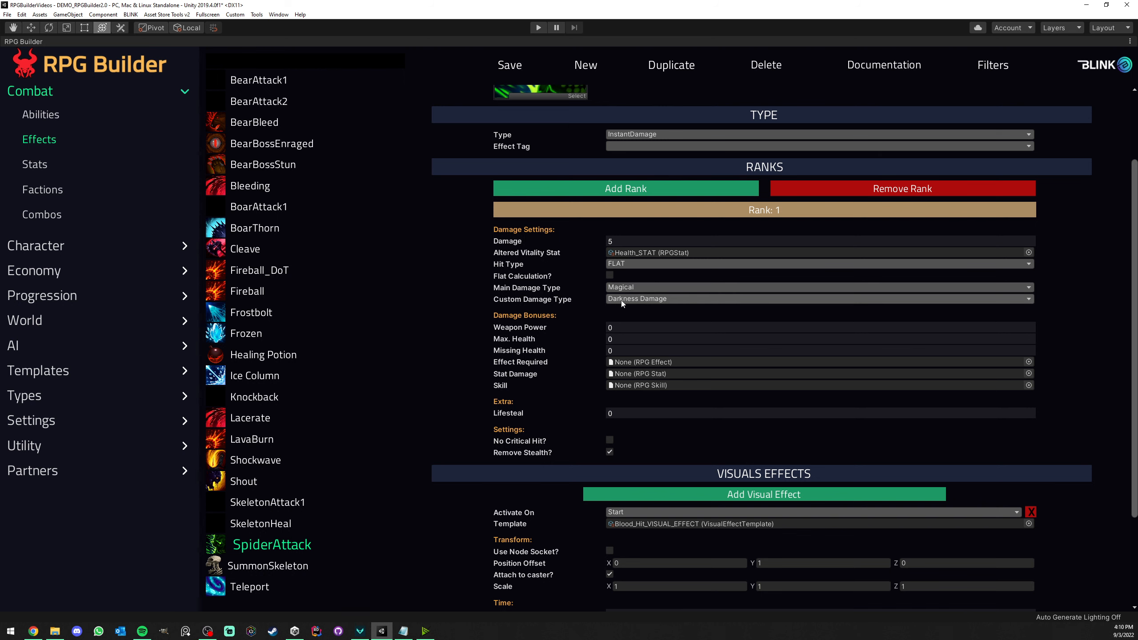
pyautogui.click(621, 301)
pyautogui.click(522, 293)
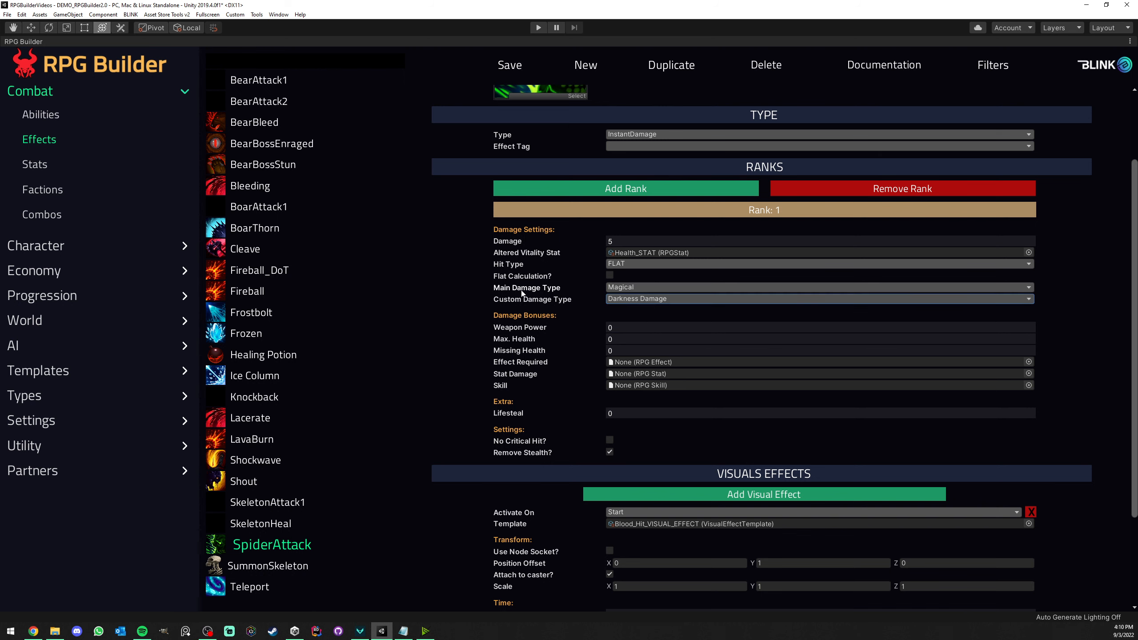
pyautogui.scroll(-4, 546, 281)
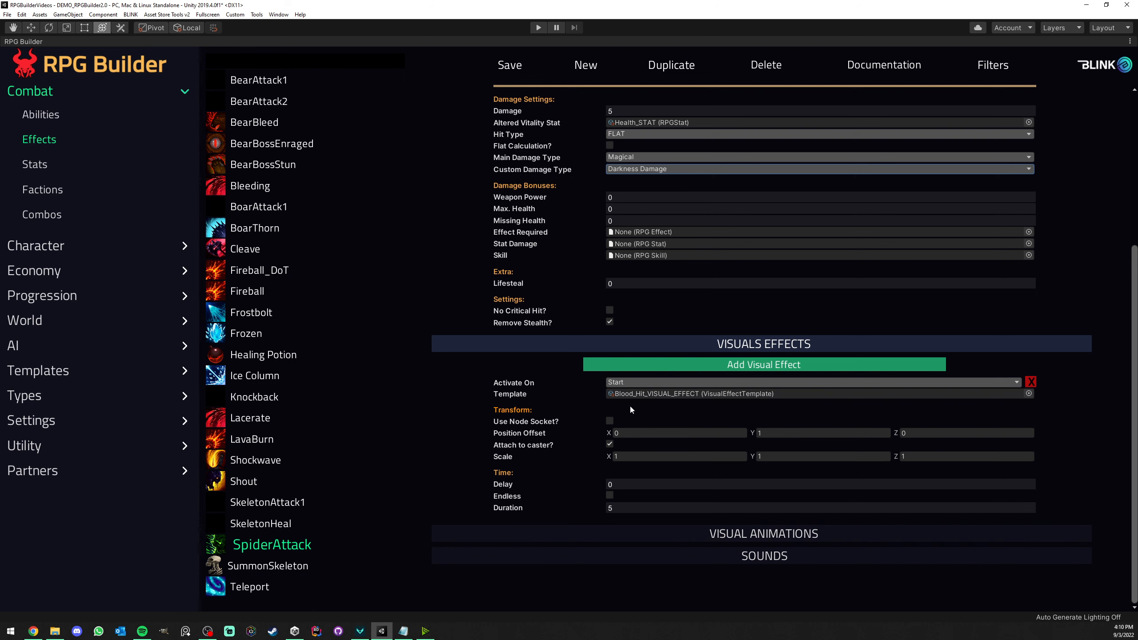
pyautogui.scroll(7, 595, 336)
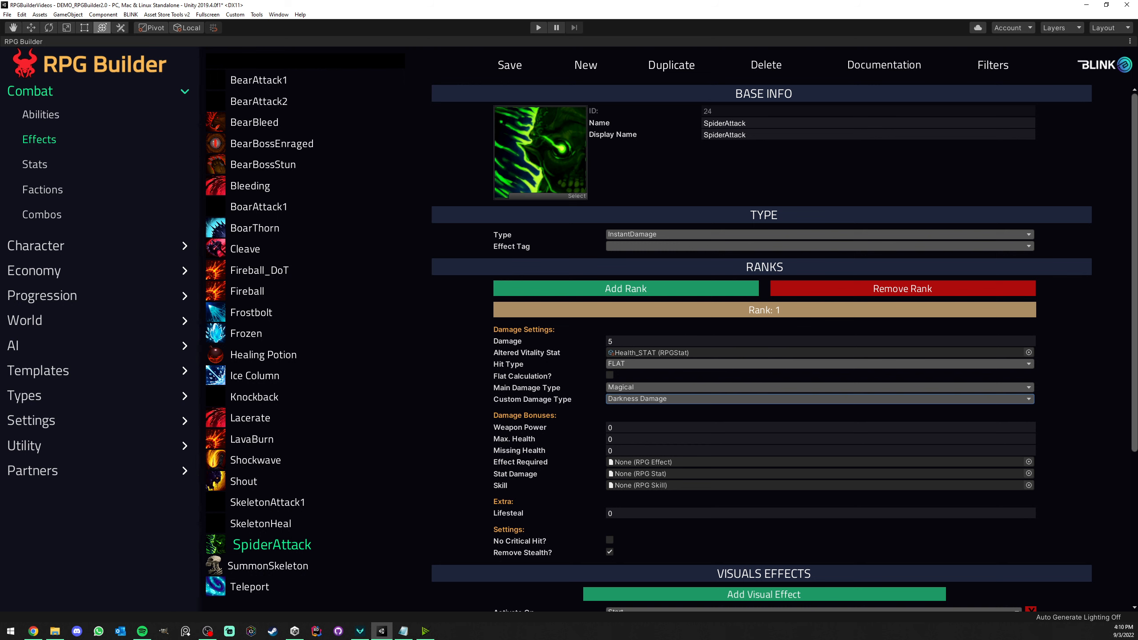
pyautogui.click(208, 631)
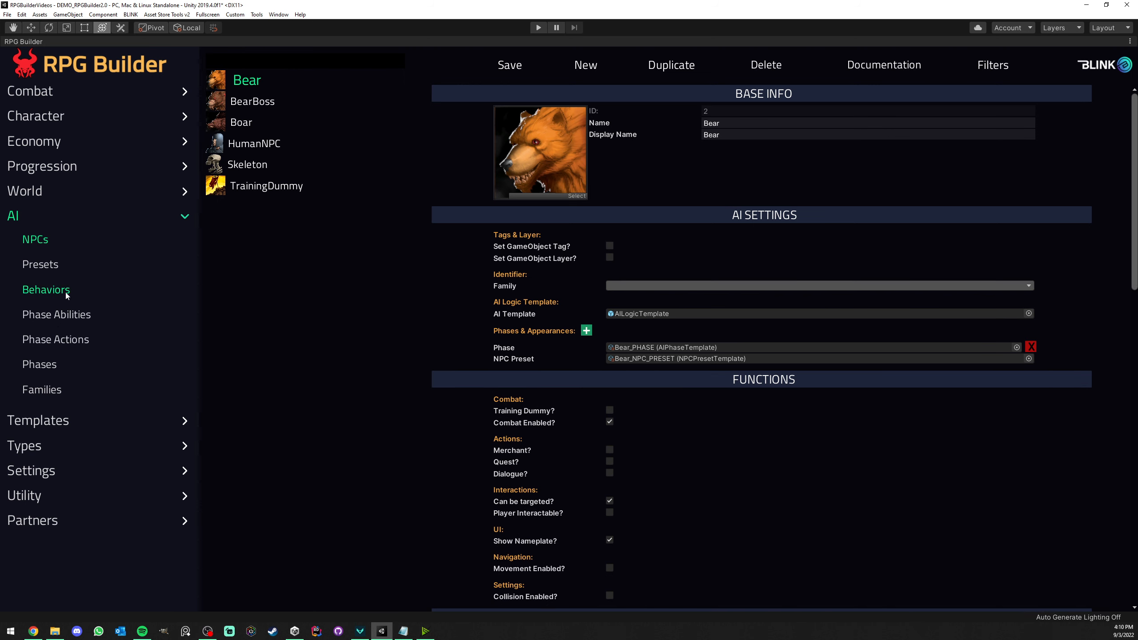
# - Create a phase abilities template named Spider containing SpiderAttack_ABILITY at Rank 1, and save it
pyautogui.click(59, 317)
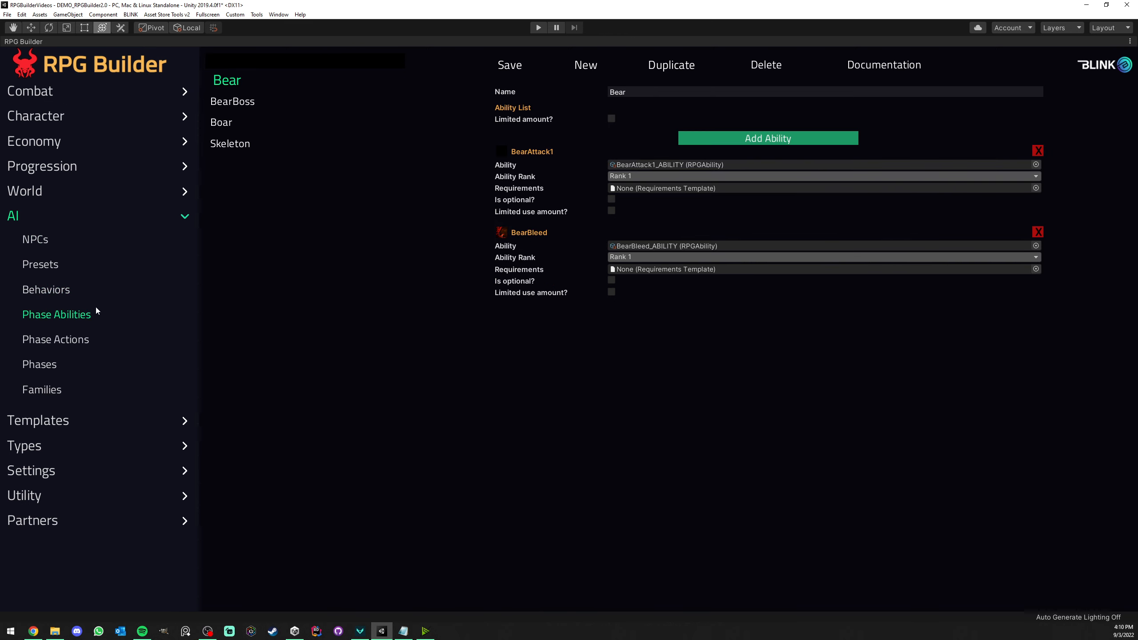
pyautogui.click(583, 65)
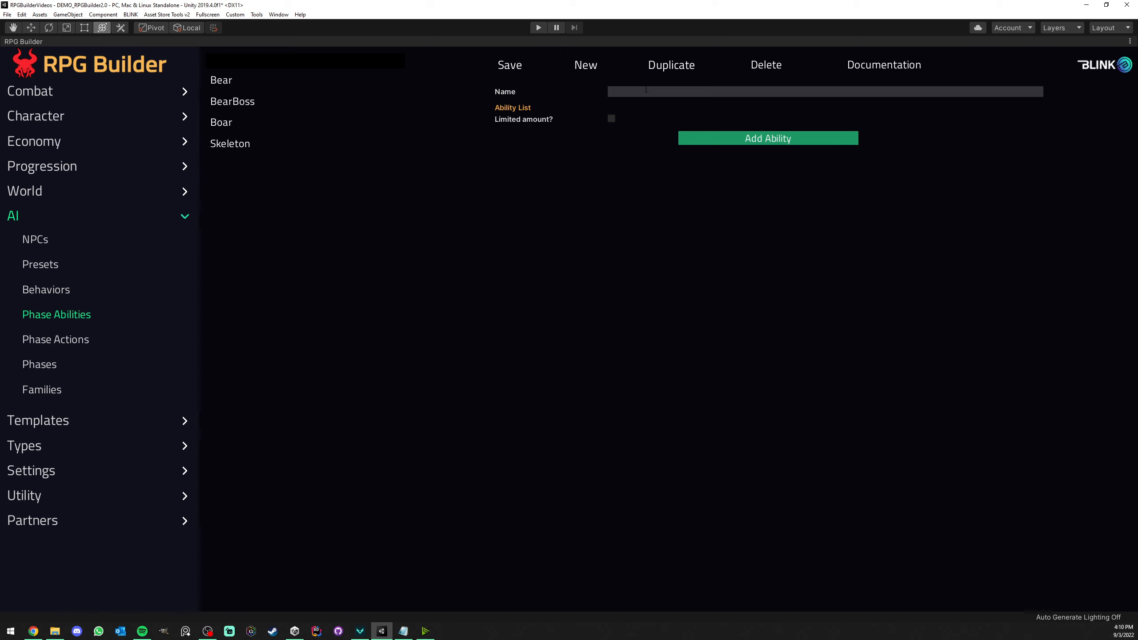
pyautogui.write('Spider')
pyautogui.click(714, 140)
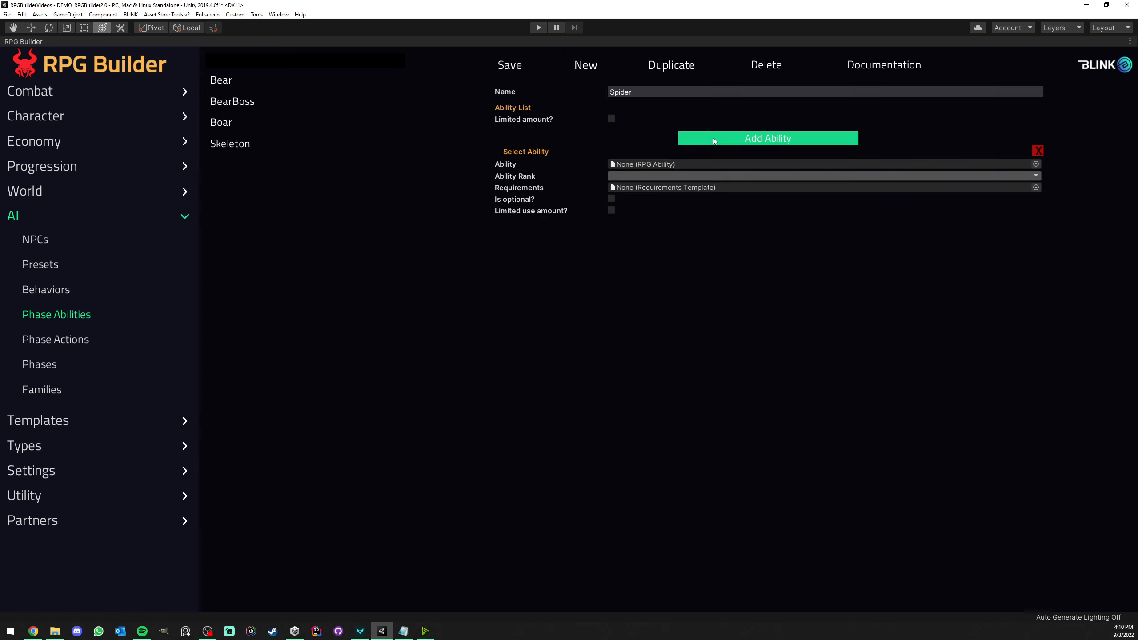
pyautogui.click(1036, 164)
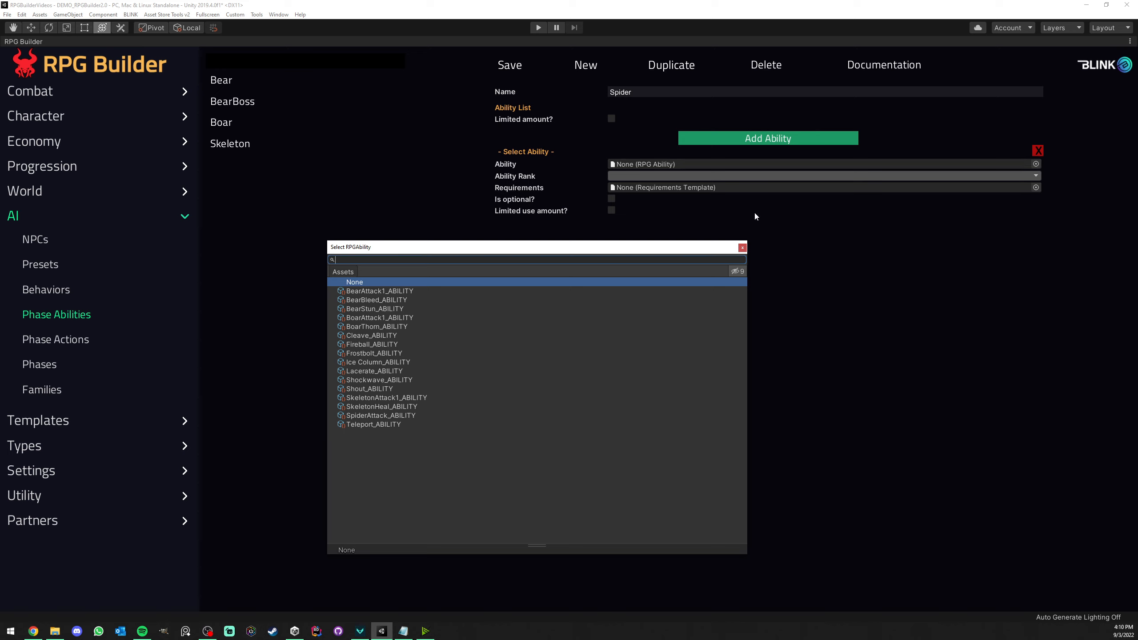
pyautogui.doubleClick(380, 415)
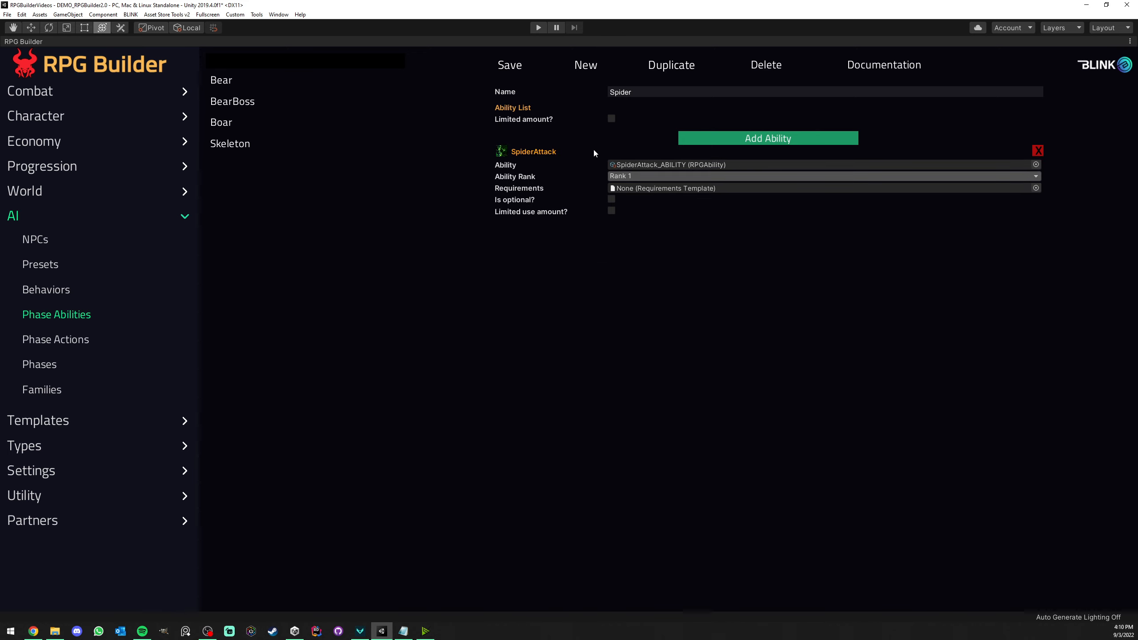
pyautogui.click(511, 67)
# - Try adding three empty ability slots to the Spider phase abilities and limiting the list to a maximum of 2 abilities
pyautogui.click(717, 139)
pyautogui.click(717, 139)
pyautogui.click(717, 139)
pyautogui.click(611, 119)
pyautogui.click(630, 130)
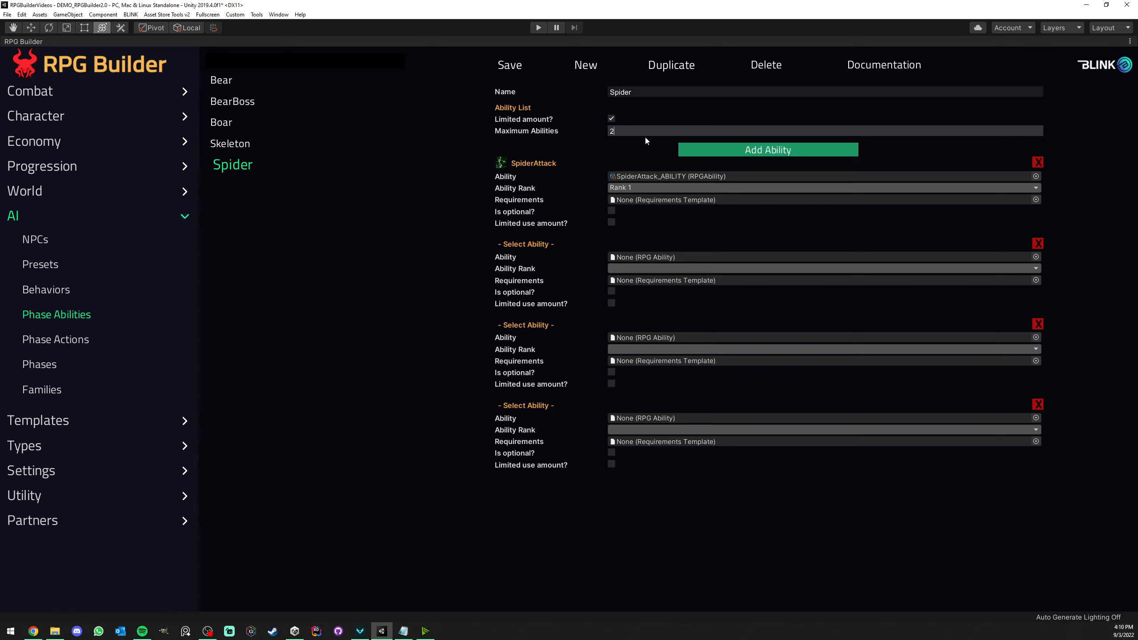
pyautogui.press('BackSpace')
pyautogui.press('BackSpace')
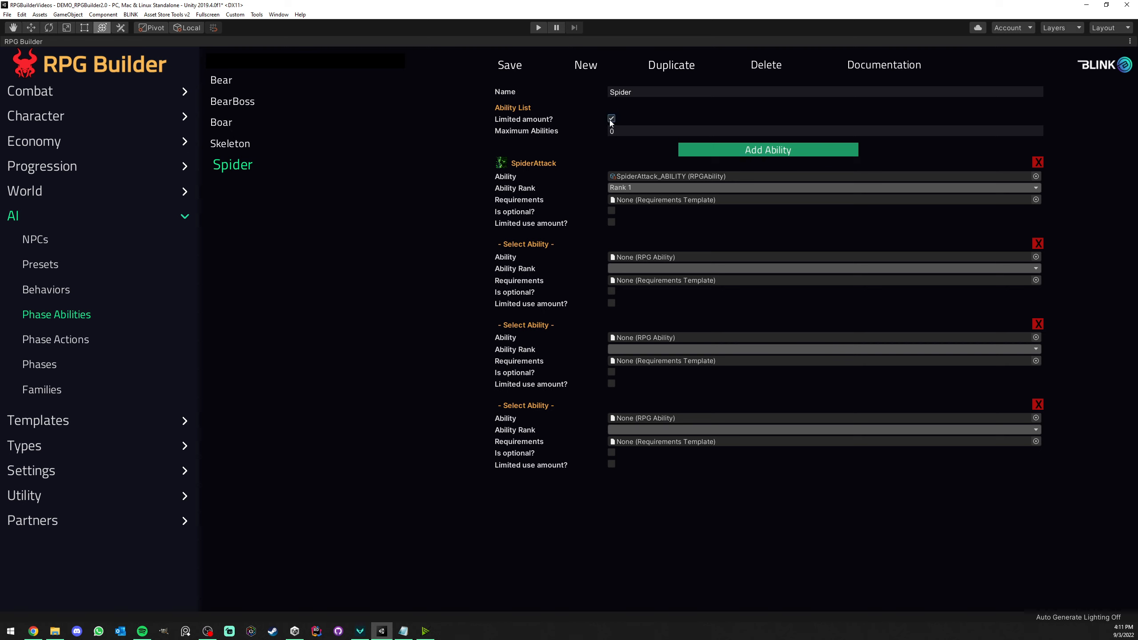
pyautogui.click(611, 119)
pyautogui.click(612, 119)
# - Try making SpiderAttack optional with a chance of about 35.4 and enabling its limited use amount
pyautogui.click(611, 210)
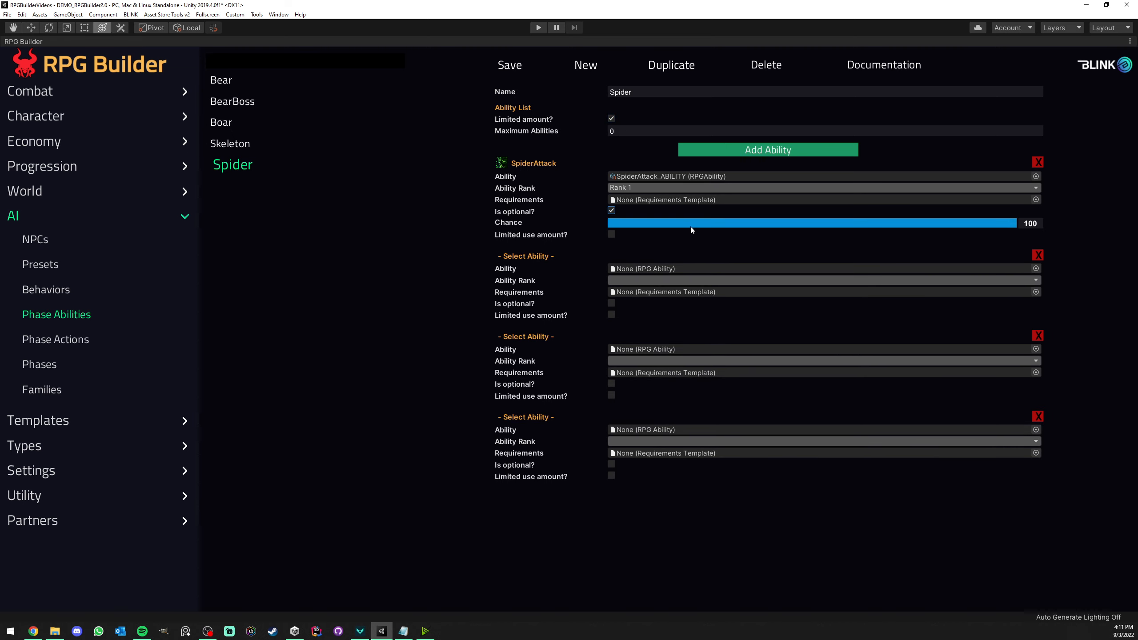
pyautogui.moveTo(690, 224); pyautogui.dragTo(753, 223)
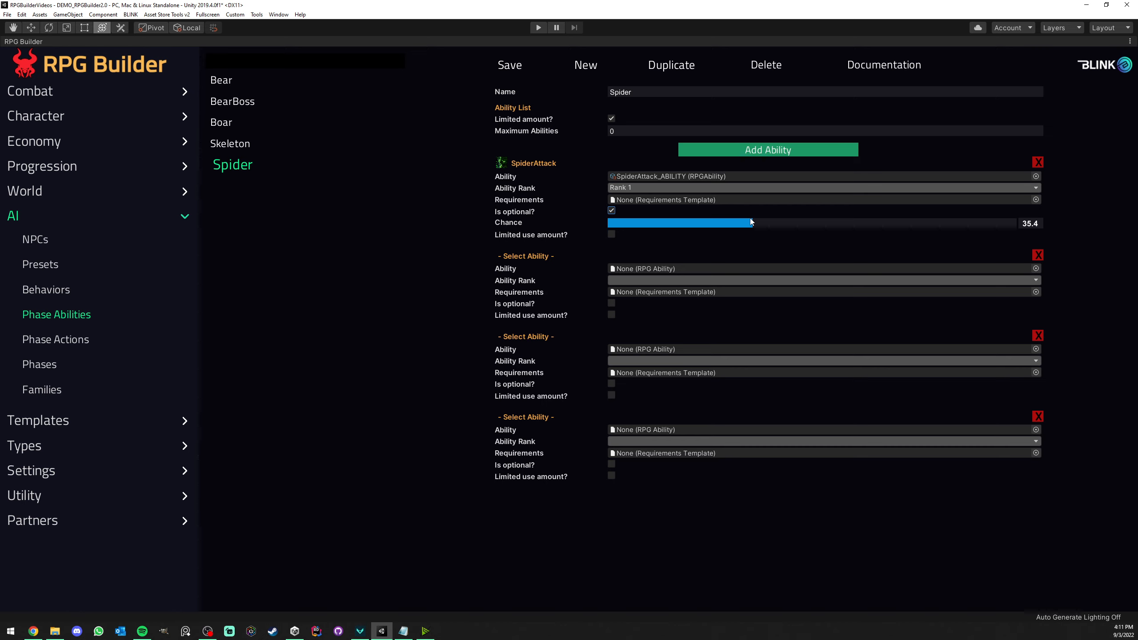
pyautogui.click(613, 234)
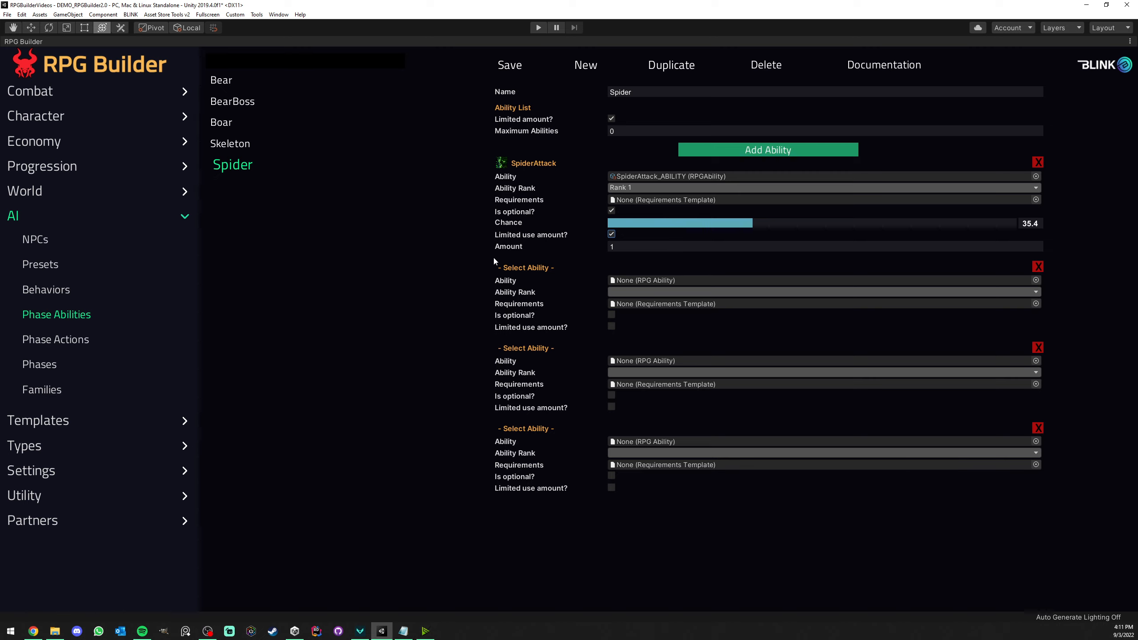
# - Remove the three empty ability slots, disable the optional, limited use and limited amount settings, and save the Spider phase abilities
pyautogui.click(1037, 267)
pyautogui.click(1038, 267)
pyautogui.click(1038, 266)
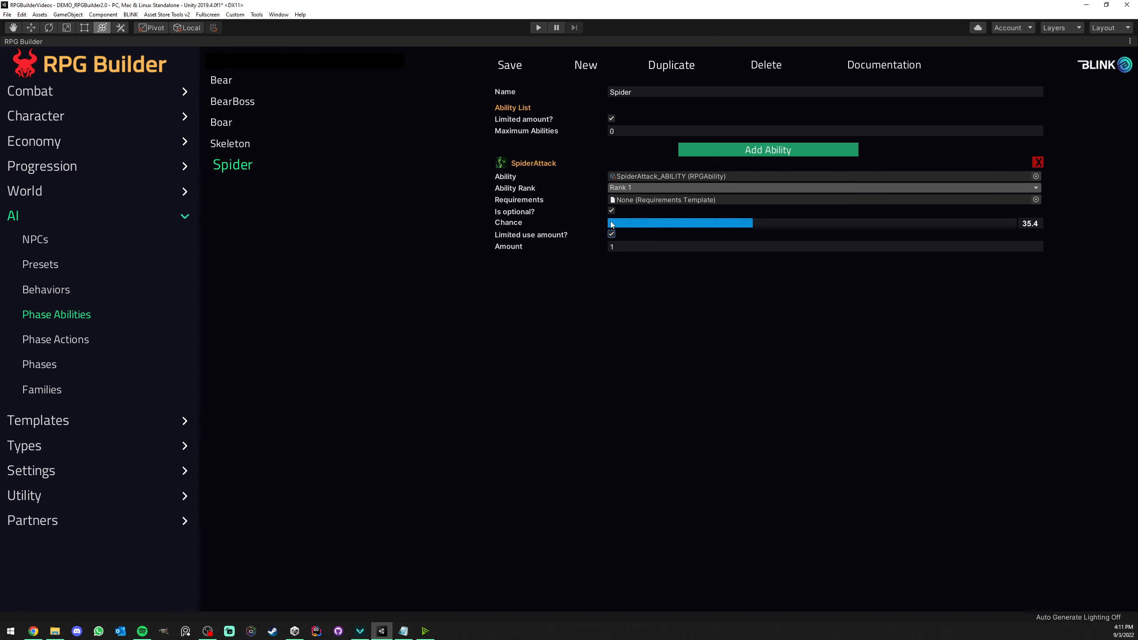
pyautogui.click(612, 233)
pyautogui.click(612, 210)
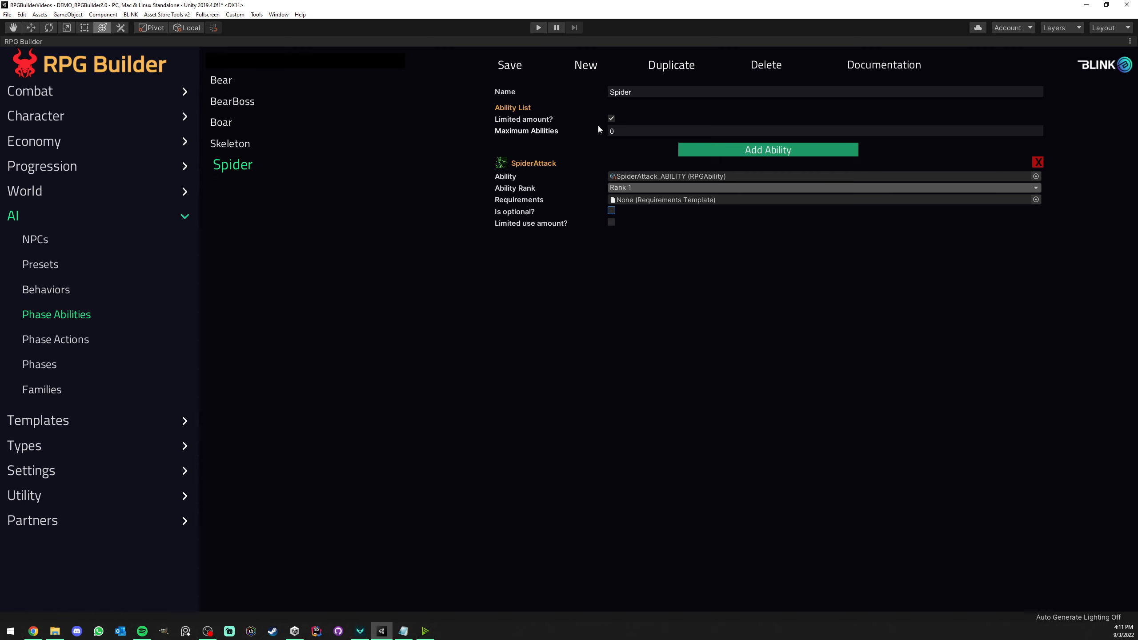
pyautogui.click(611, 118)
pyautogui.click(510, 65)
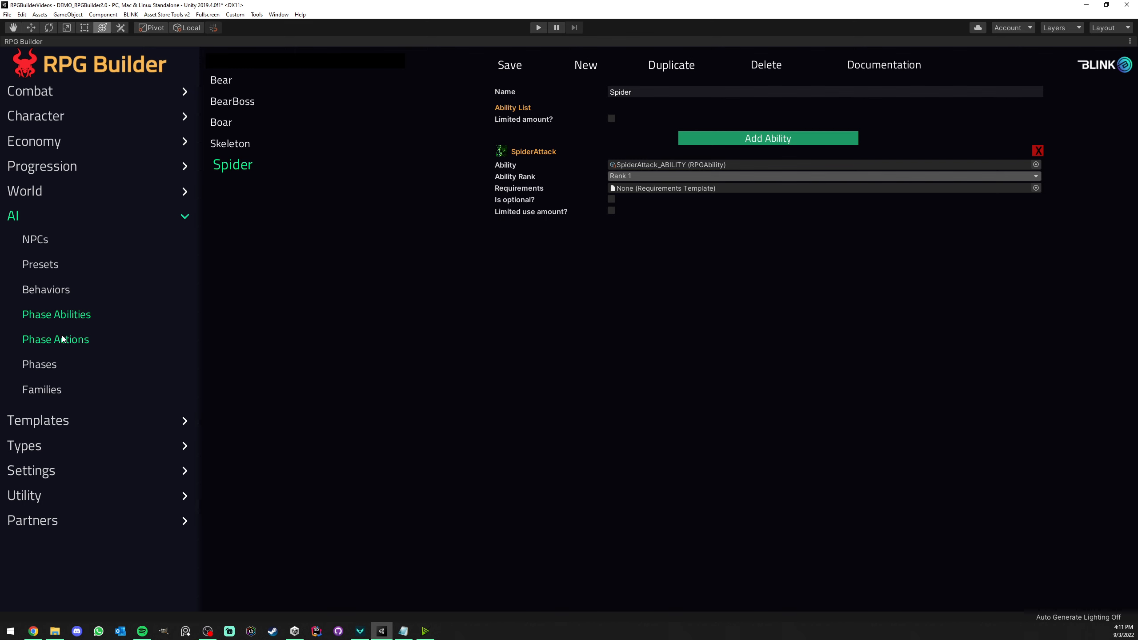
# - Duplicate the Boar behavior as Spider, with no flee state and Spider_PHASE_ABILITIES as its ability template
pyautogui.click(47, 289)
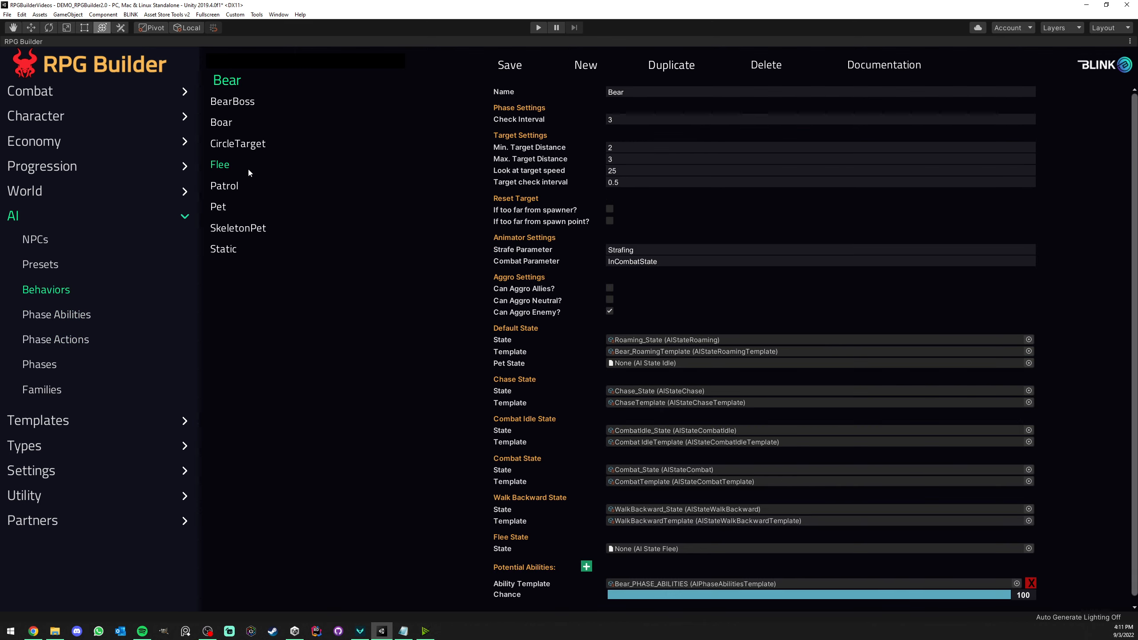
pyautogui.click(233, 102)
pyautogui.click(227, 123)
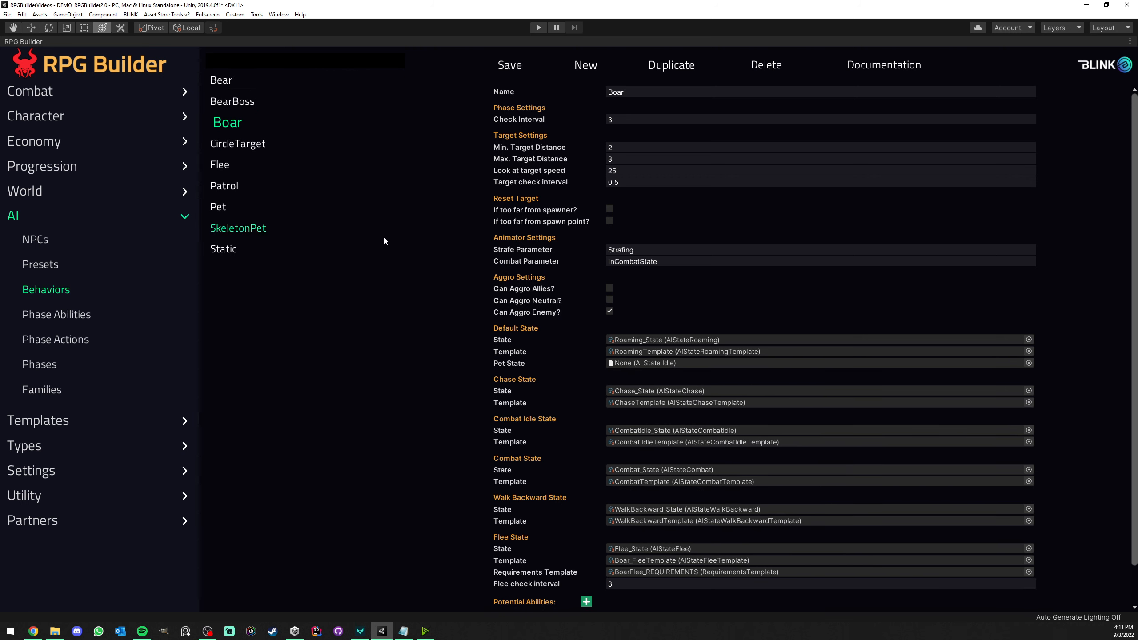
pyautogui.scroll(-2, 527, 269)
pyautogui.scroll(2, 524, 269)
pyautogui.scroll(-2, 522, 269)
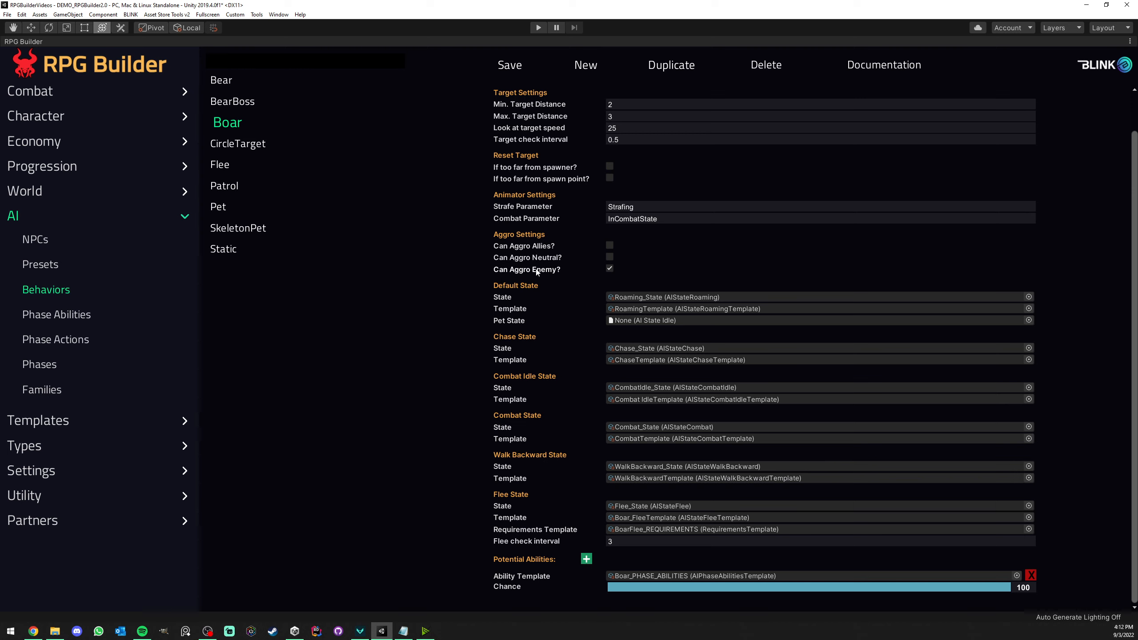
pyautogui.click(663, 66)
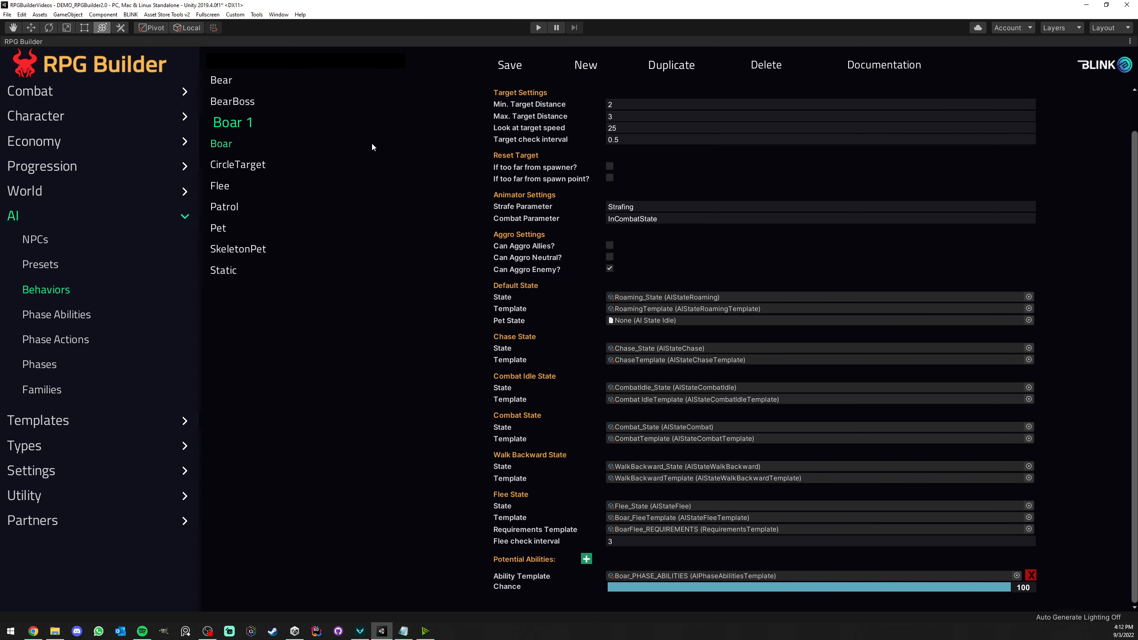
pyautogui.scroll(3, 584, 119)
pyautogui.click(639, 90)
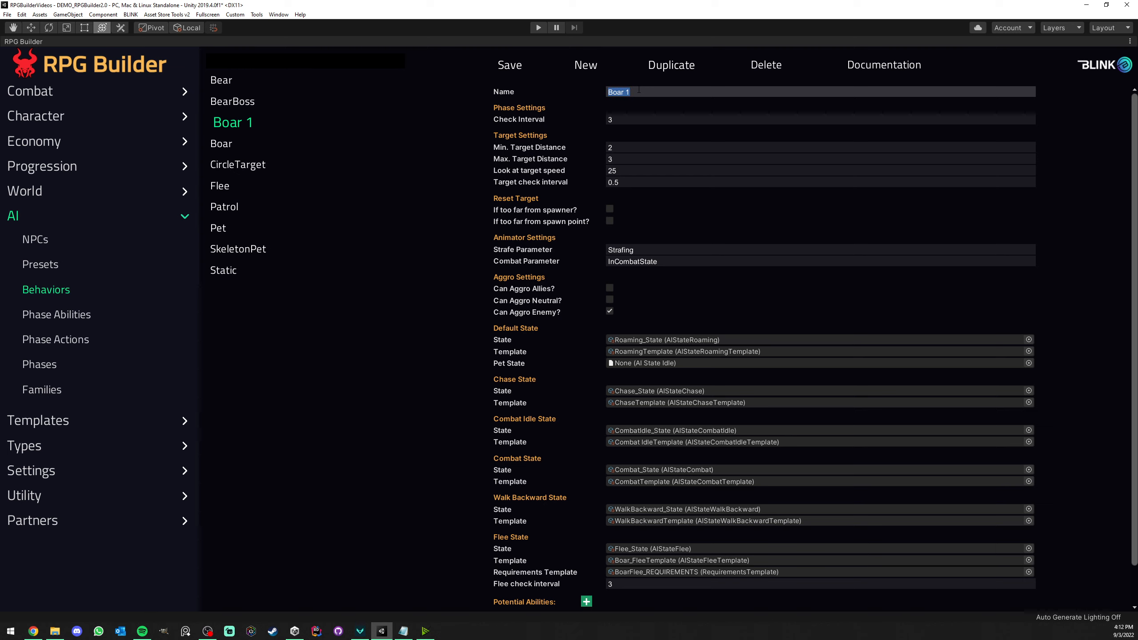
pyautogui.write('Spider')
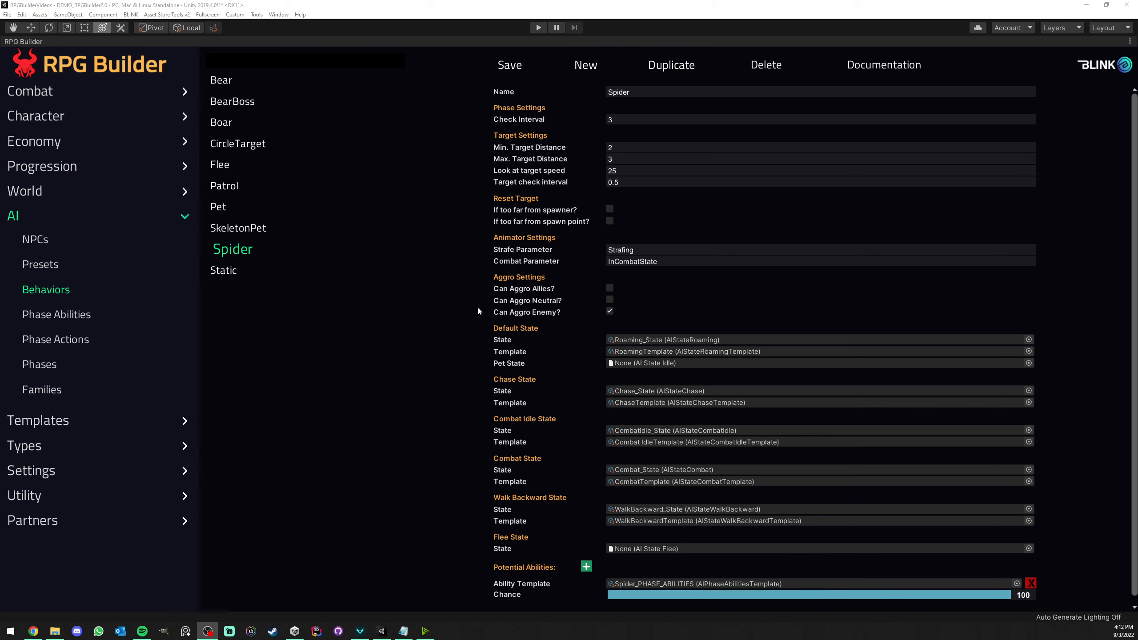
# - Review the Spider behavior's target settings, chase state options and remaining state templates, and save the behavior
pyautogui.click(530, 214)
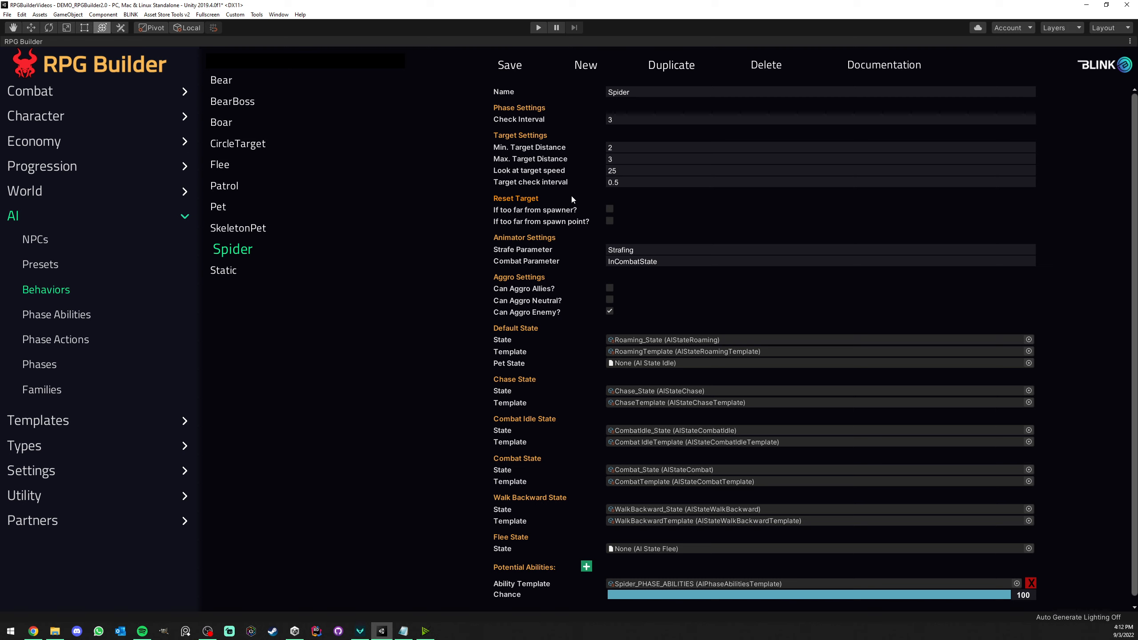
pyautogui.click(1029, 391)
pyautogui.click(266, 347)
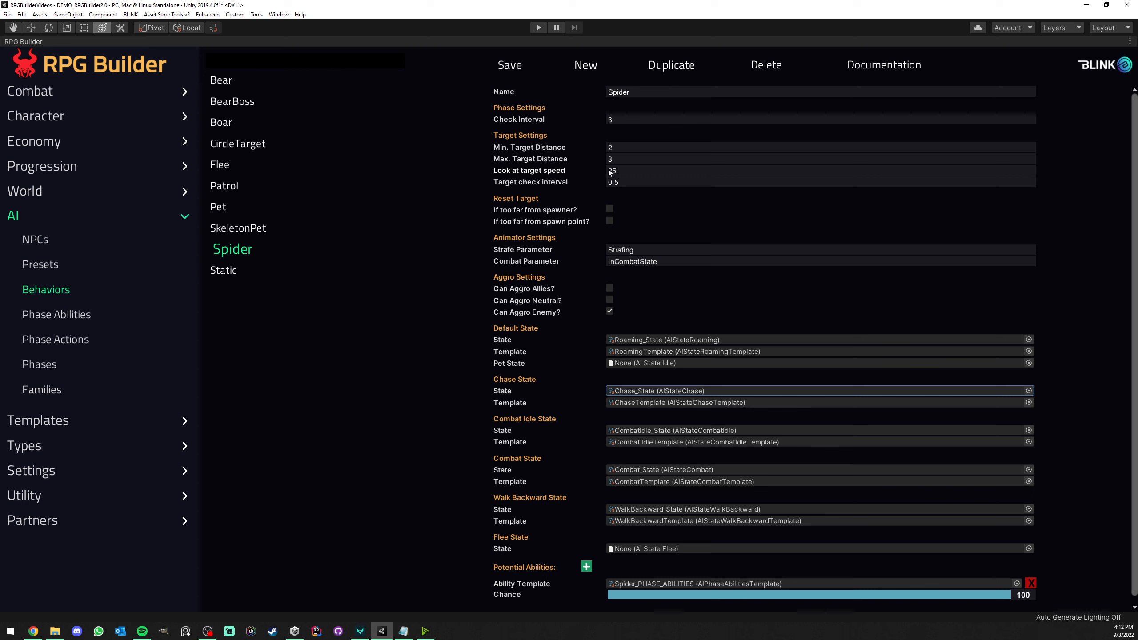
pyautogui.click(646, 92)
pyautogui.scroll(-1, 634, 450)
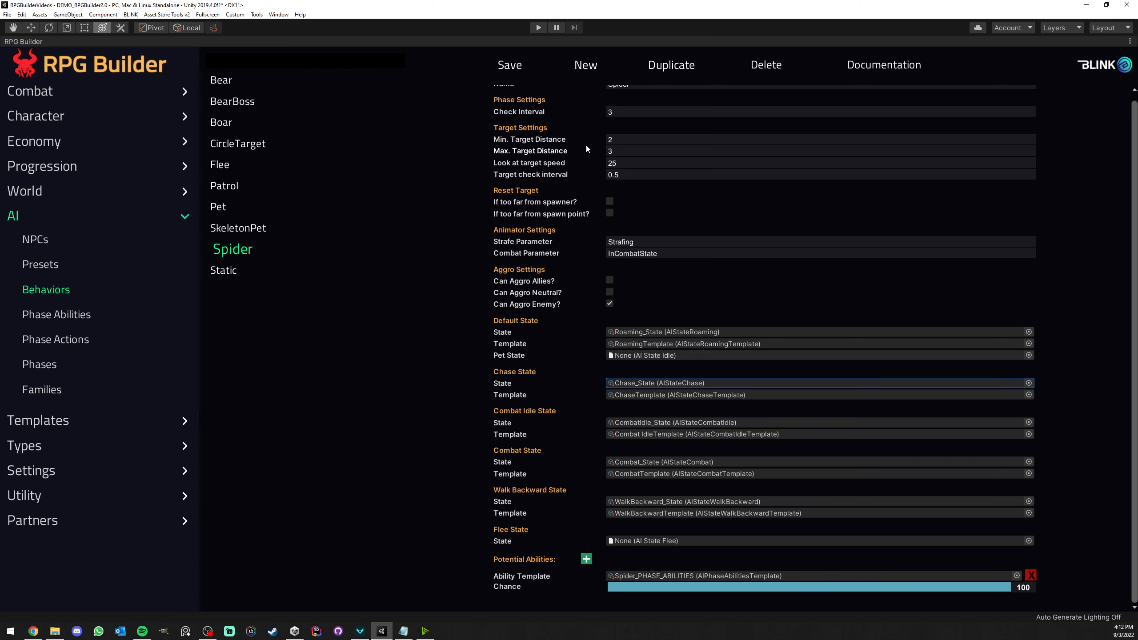
pyautogui.scroll(1, 556, 112)
pyautogui.click(502, 72)
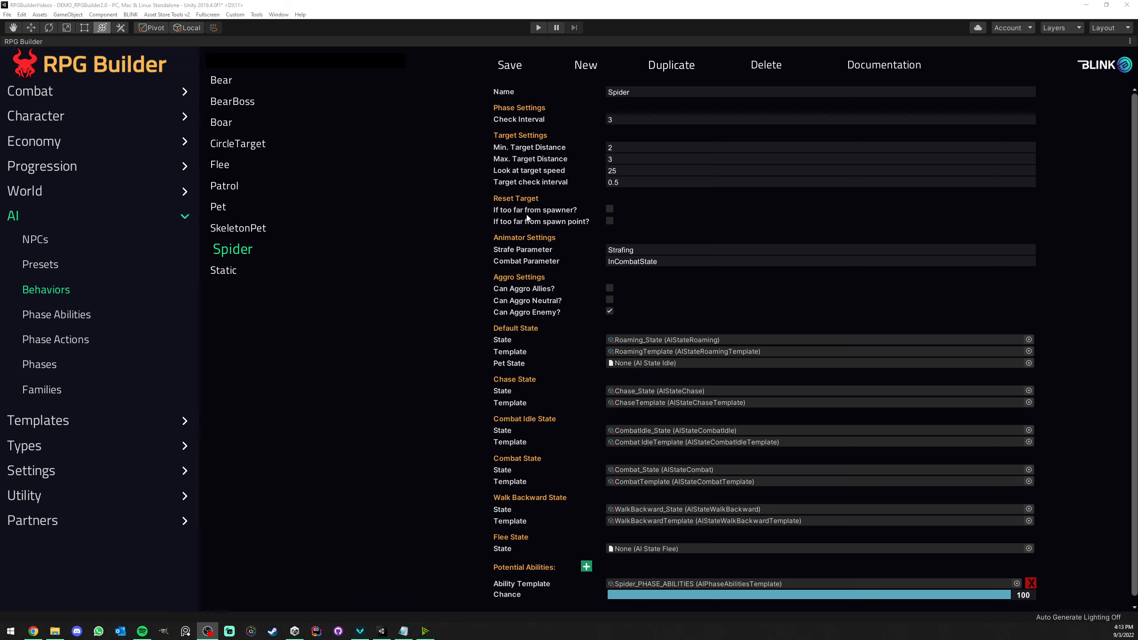
# - Create a new AI phase named Spider and add Spider_BEHAVIOR as its potential behavior
pyautogui.click(47, 367)
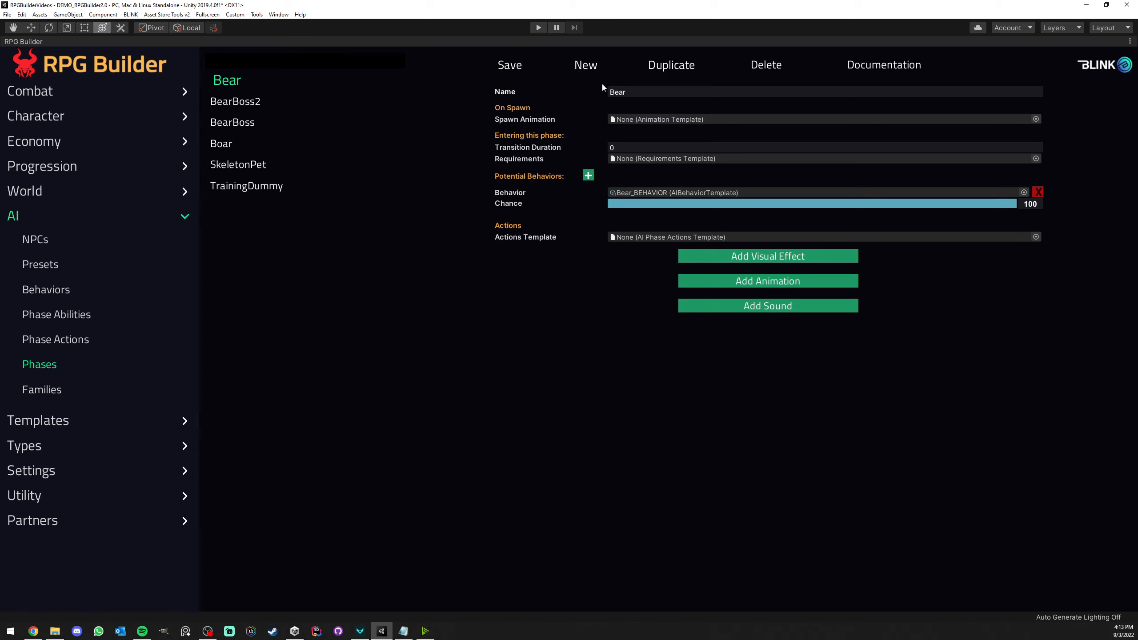
pyautogui.click(584, 64)
pyautogui.click(637, 90)
pyautogui.write('Spide')
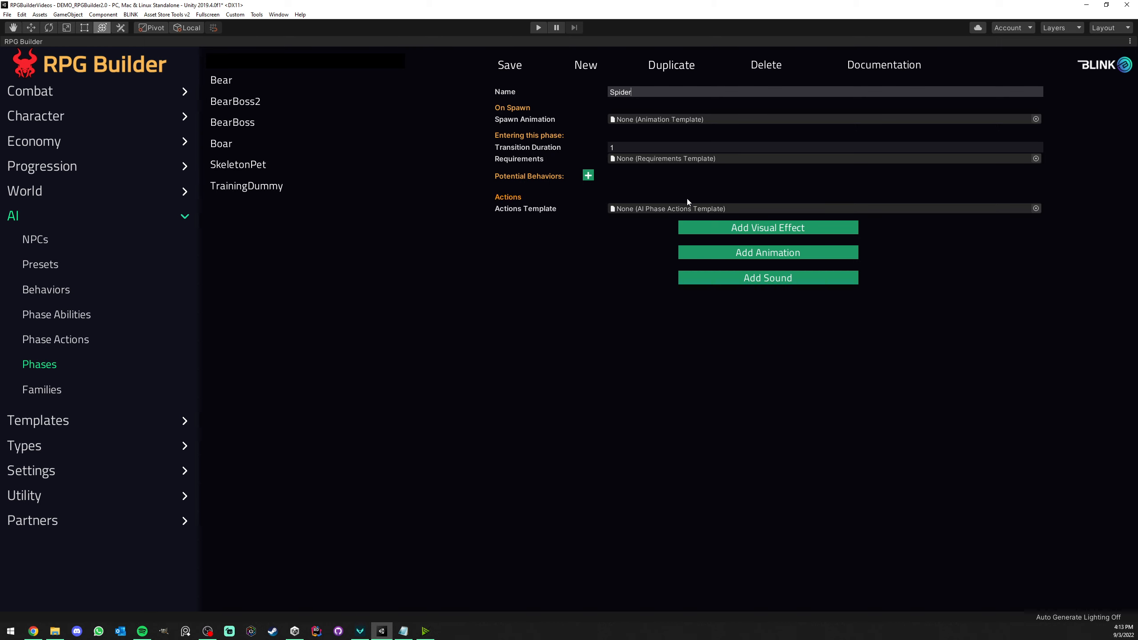
pyautogui.click(588, 175)
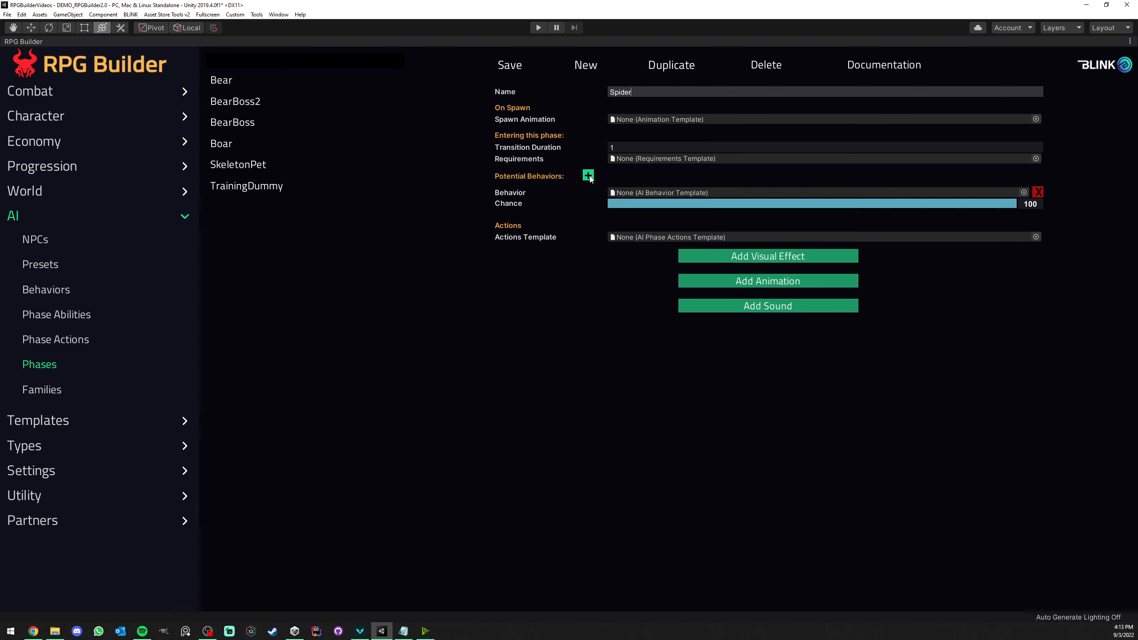
pyautogui.click(1023, 193)
pyautogui.doubleClick(374, 362)
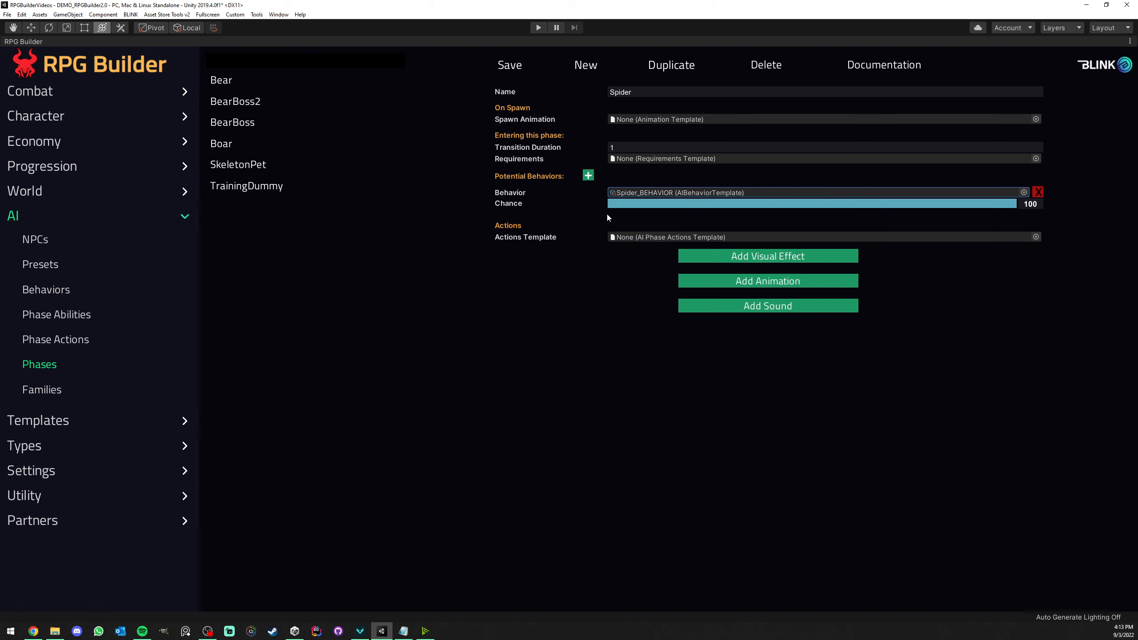
# - Save the Spider phase, set its transition duration to 0, and save it again
pyautogui.click(511, 66)
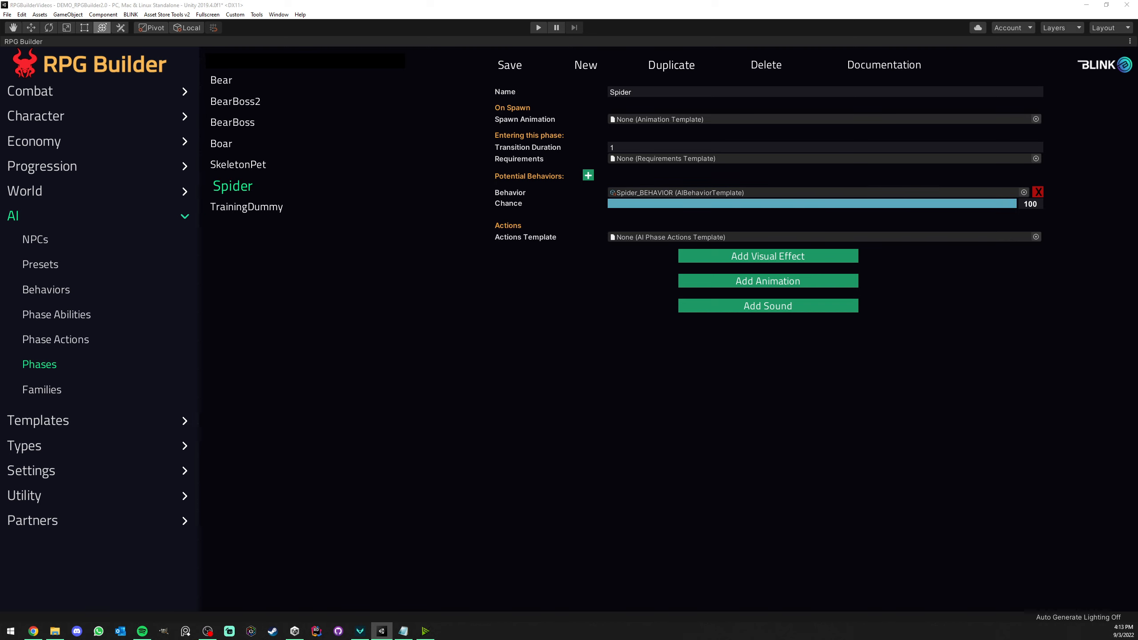
pyautogui.click(643, 148)
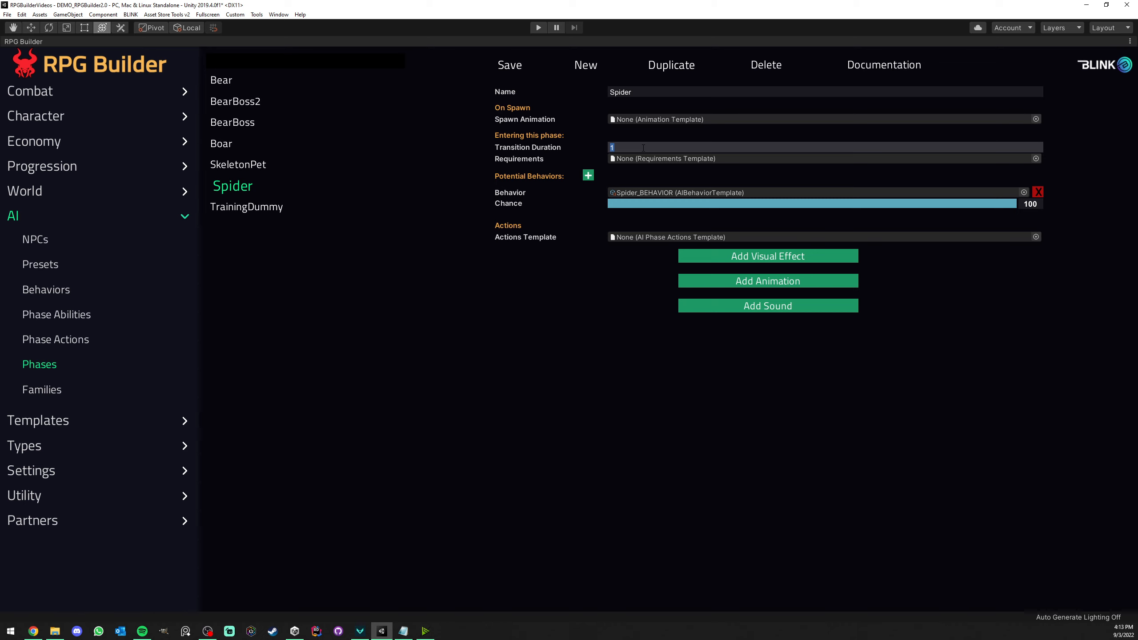
pyautogui.write('0')
pyautogui.click(511, 66)
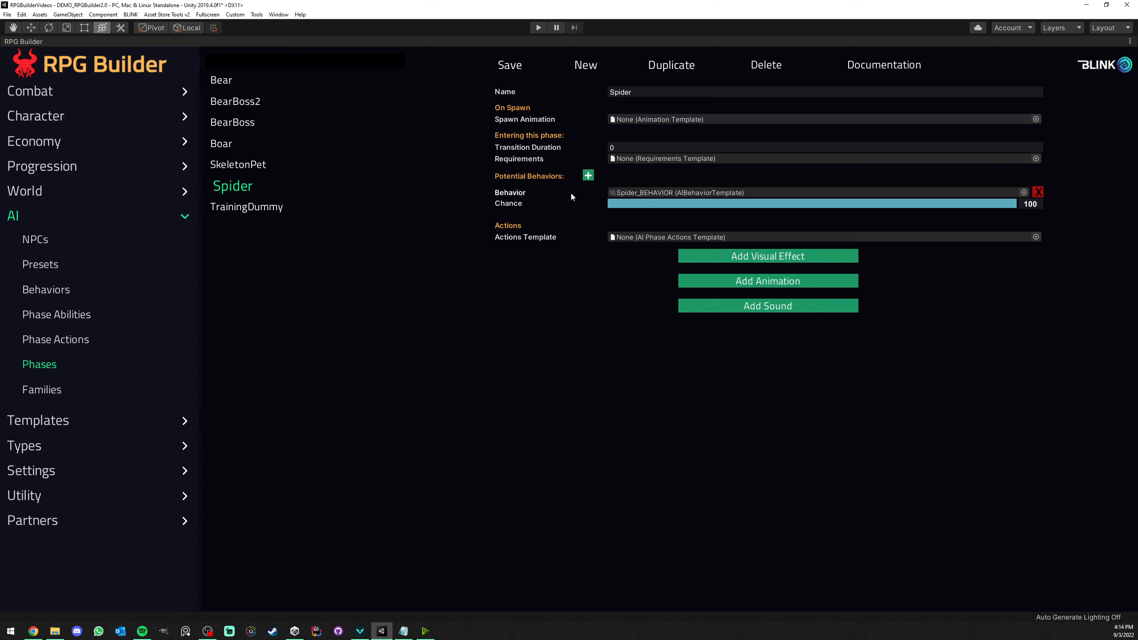
# - Create a new NPC with Spider as both its name and its display name
pyautogui.click(34, 241)
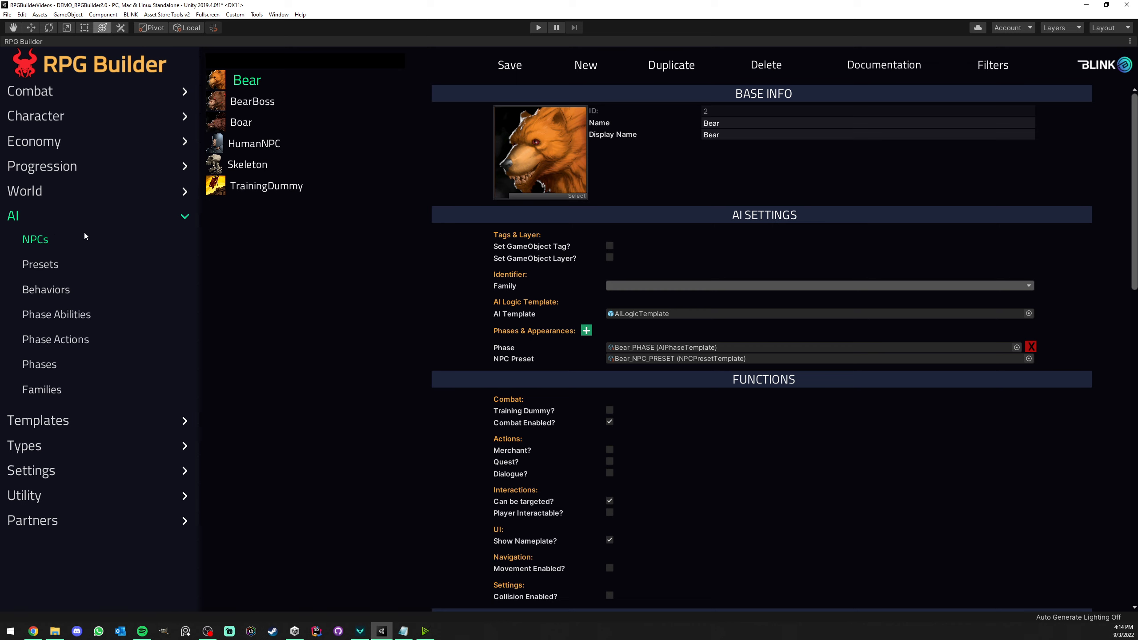
pyautogui.click(587, 65)
pyautogui.click(718, 121)
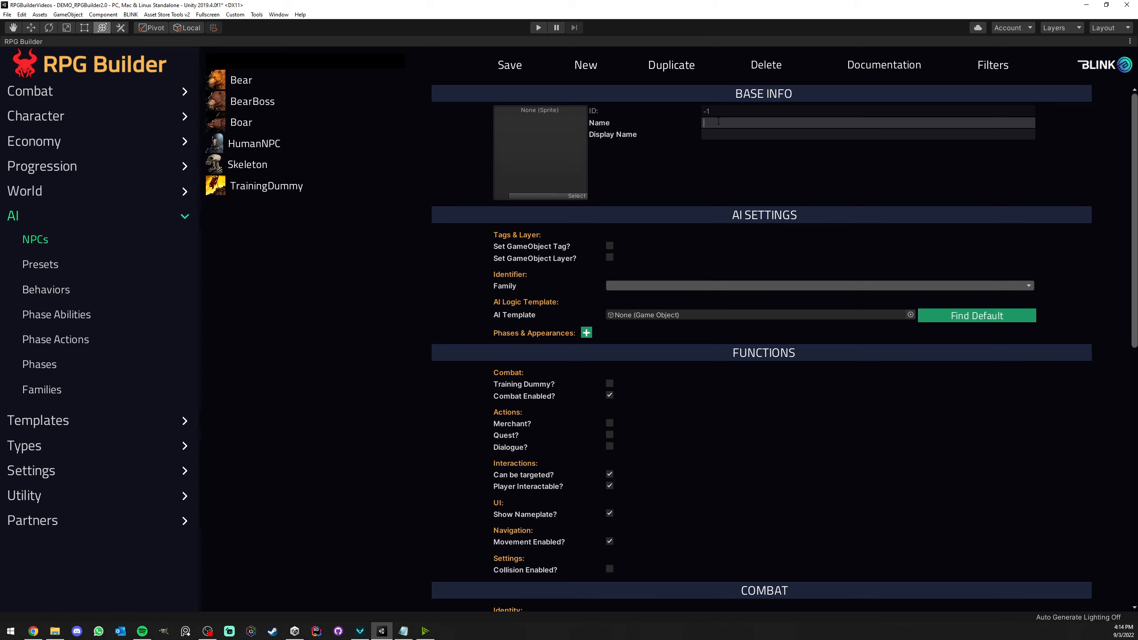
pyautogui.write('Spider')
pyautogui.hotkey('ctrl', 'a')
pyautogui.hotkey('ctrl', 'c')
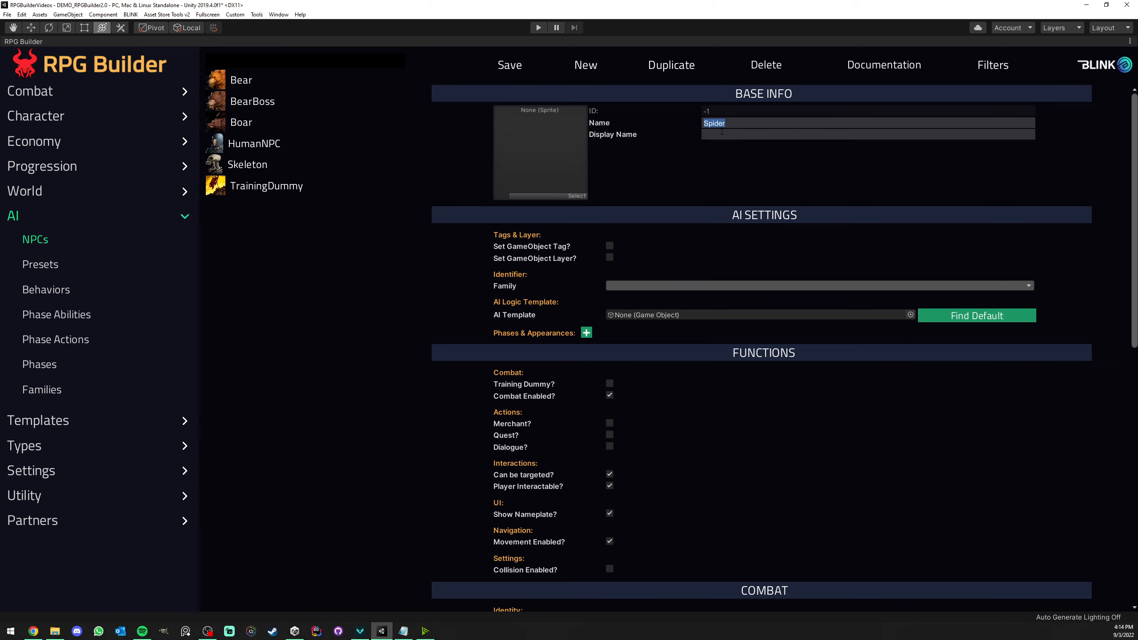
pyautogui.click(723, 133)
pyautogui.hotkey('ctrl', 'v')
# - Search the sprites for "spid" and assign the white-patterned spider sprite as the NPC's icon
pyautogui.click(580, 196)
pyautogui.write('spid')
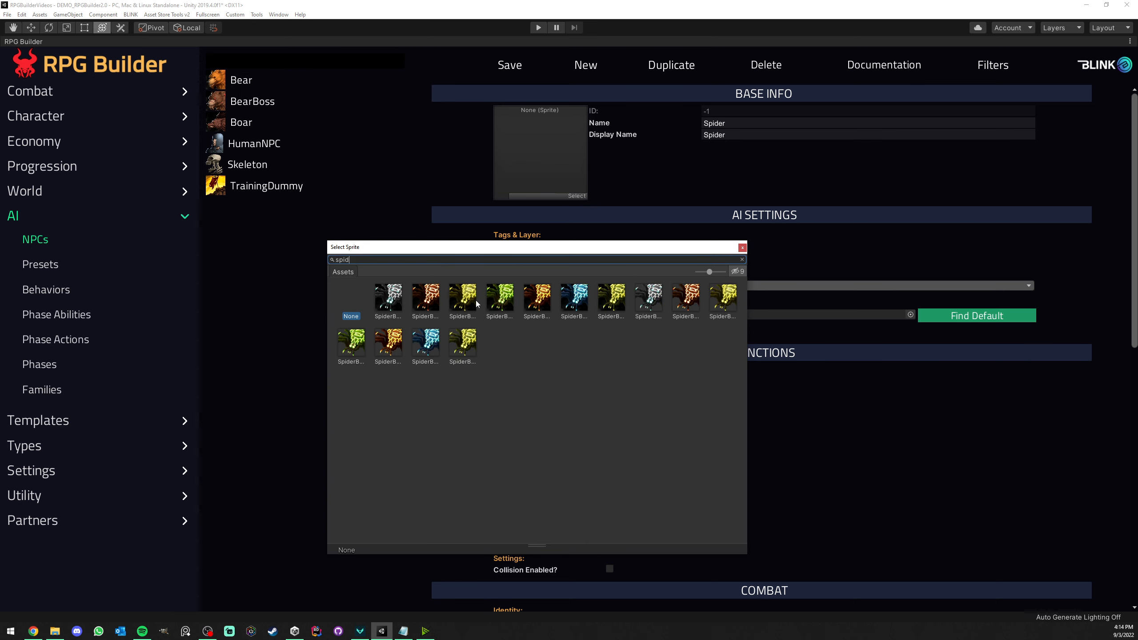
pyautogui.doubleClick(394, 305)
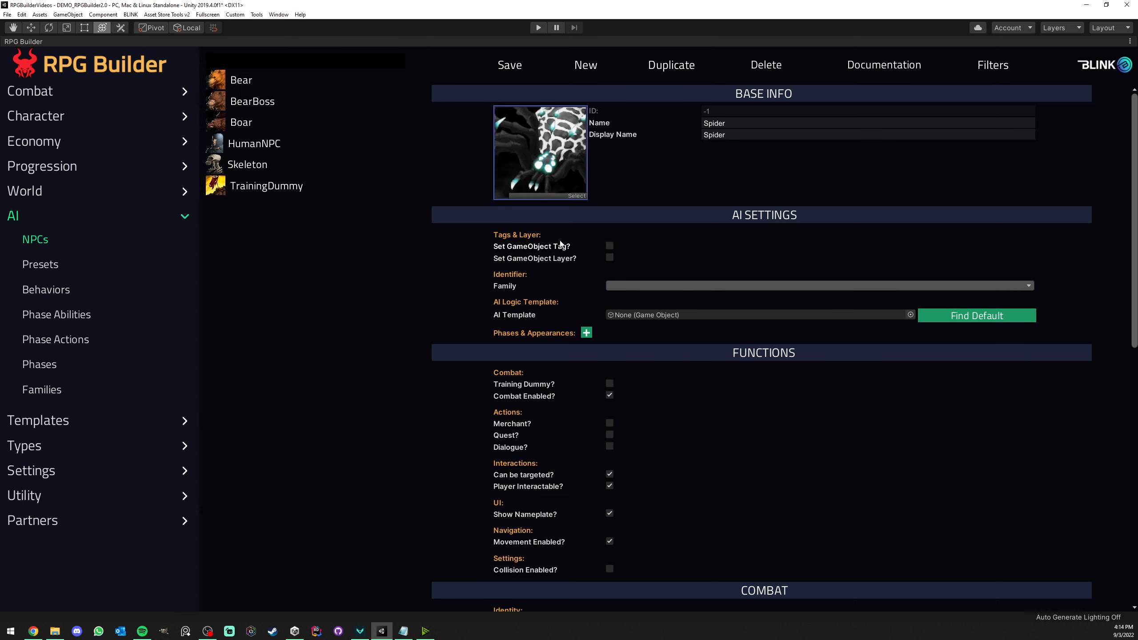
# - Assign the default AILogicTemplate as the Spider NPC's AI template, clearing the field and finding the default again
pyautogui.scroll(-2, 656, 185)
pyautogui.scroll(-2, 645, 201)
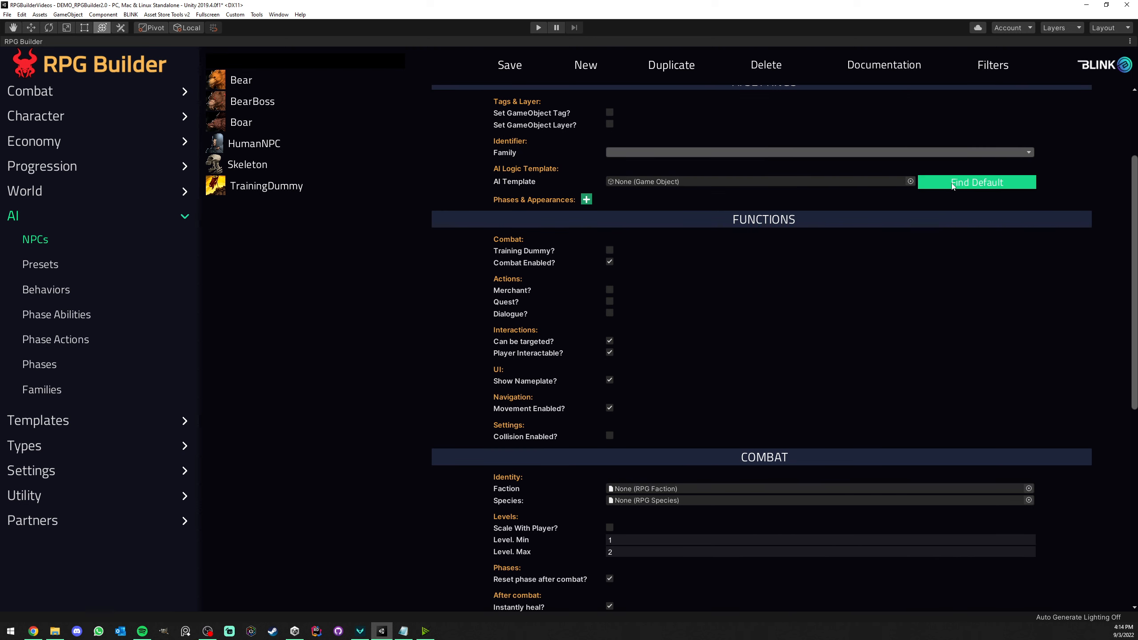
pyautogui.click(977, 182)
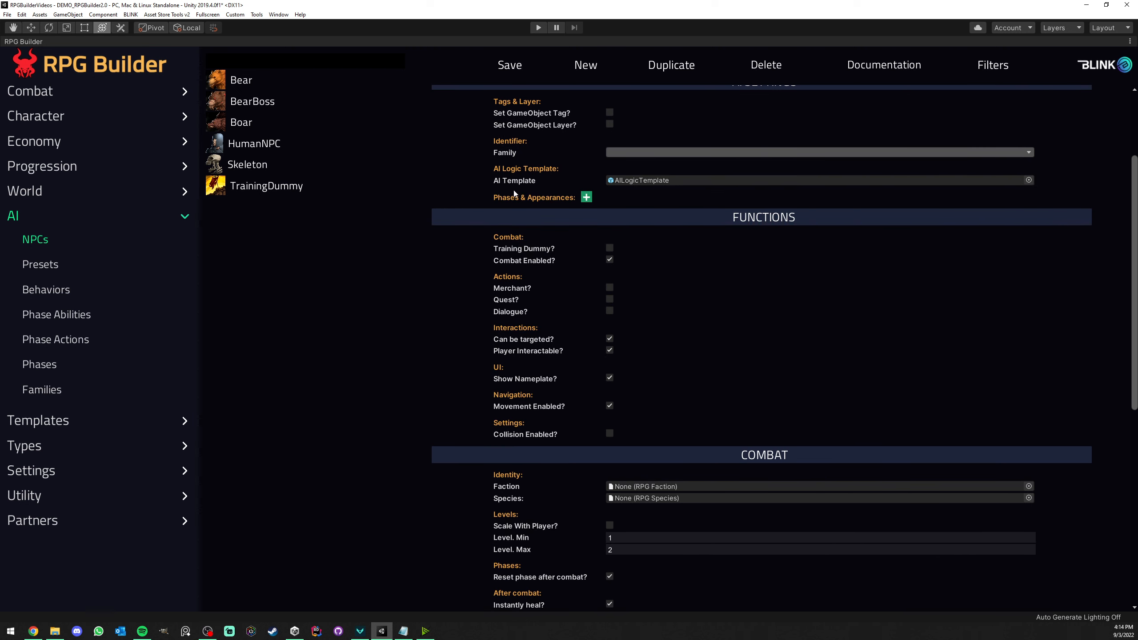
pyautogui.click(672, 180)
pyautogui.press('Delete')
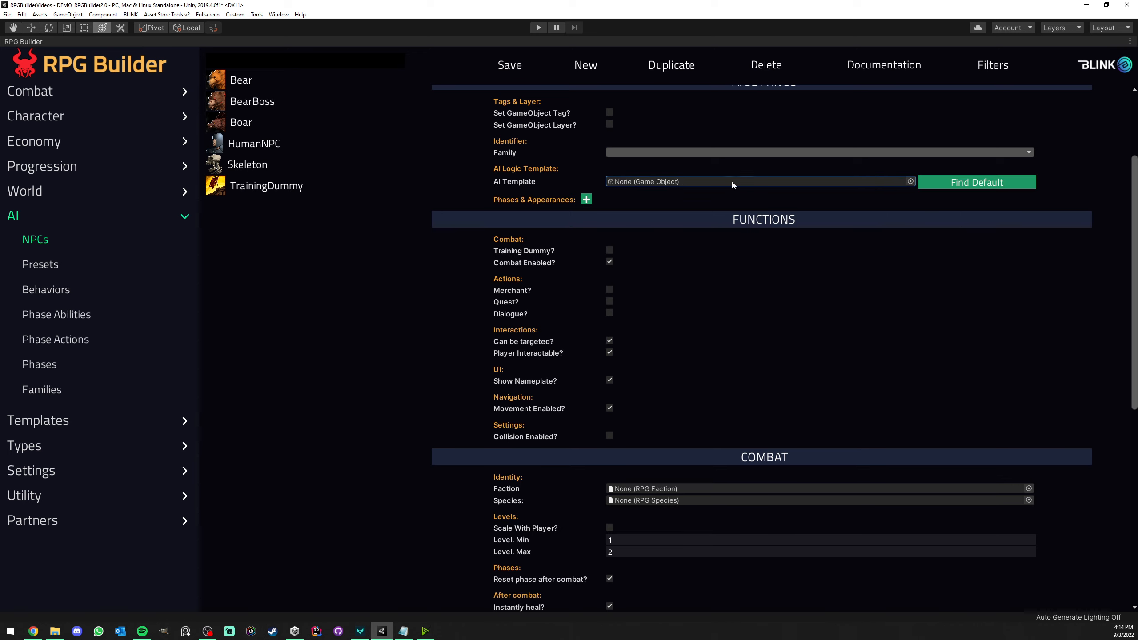
pyautogui.click(940, 183)
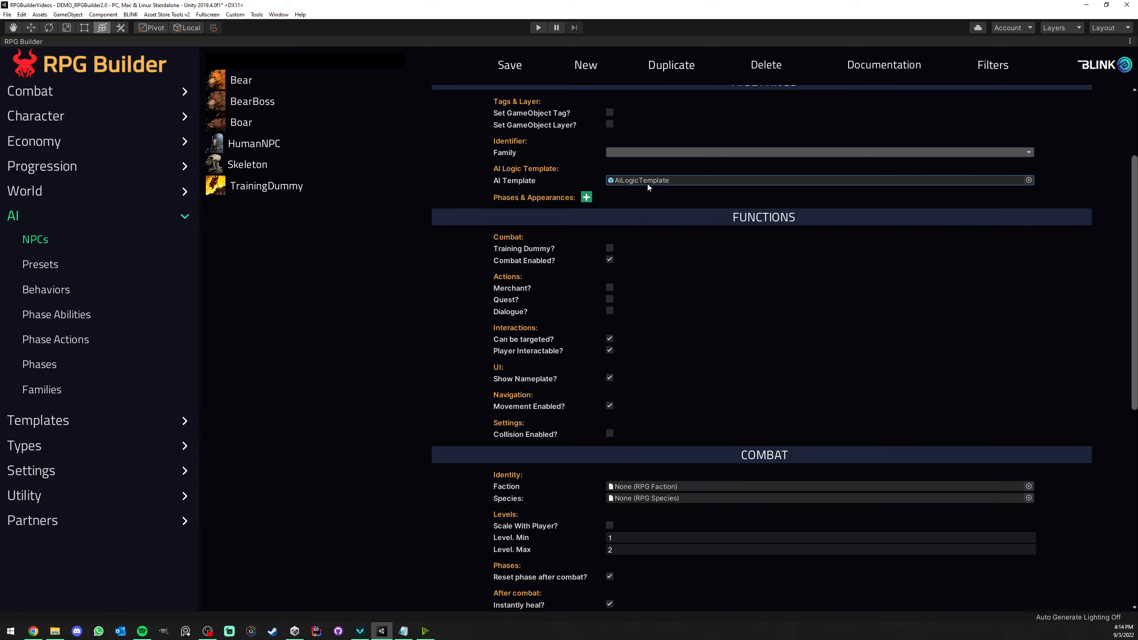
# - Locate the AILogicTemplate prefab in the project and examine its components, returning to the maximized RPG Builder window
pyautogui.rightClick(80, 45)
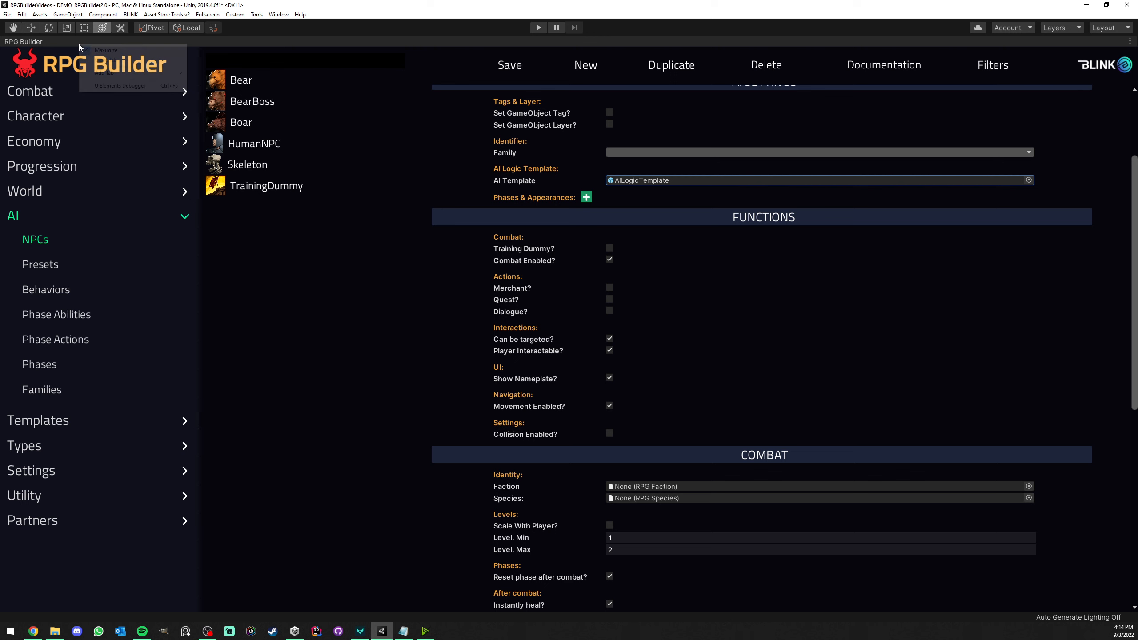
pyautogui.click(90, 50)
pyautogui.click(541, 138)
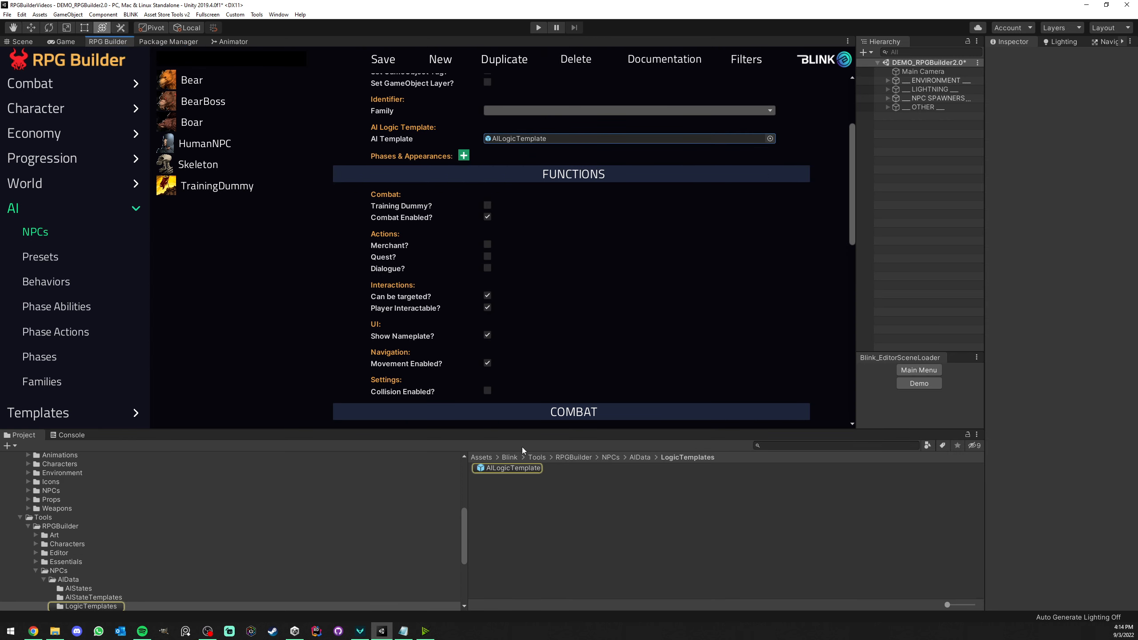
pyautogui.click(507, 469)
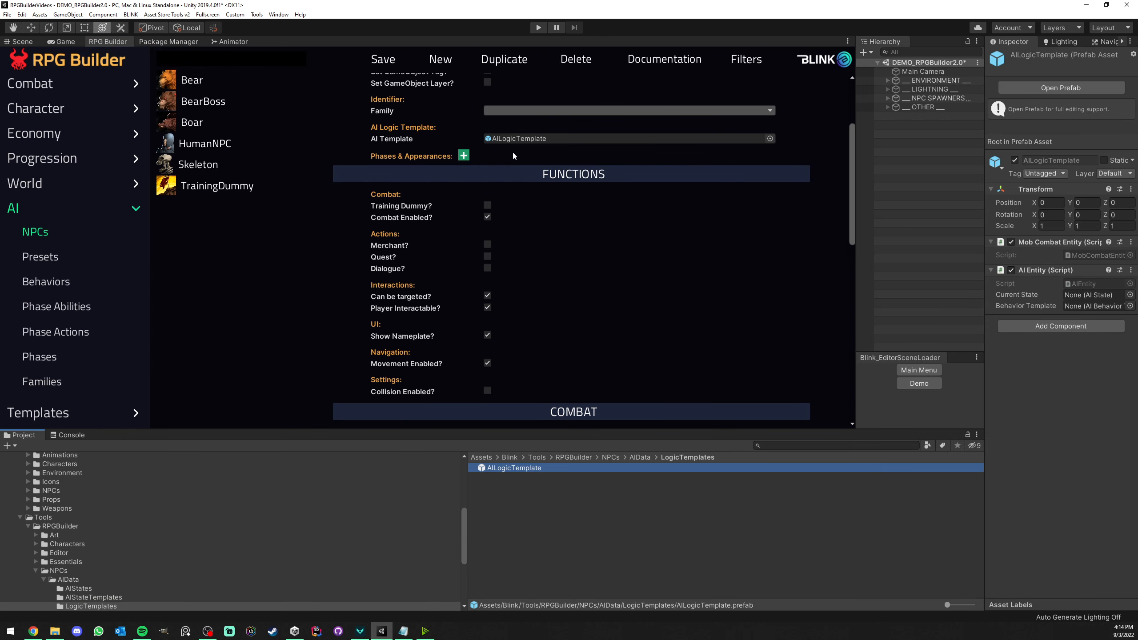
pyautogui.click(914, 193)
pyautogui.rightClick(113, 46)
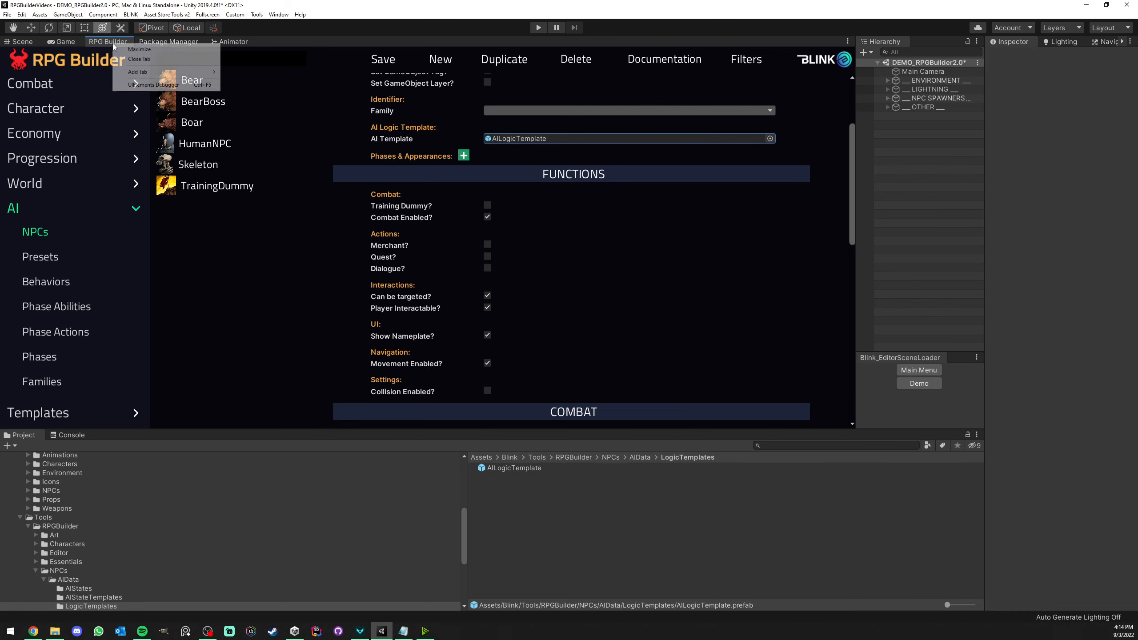
pyautogui.click(139, 49)
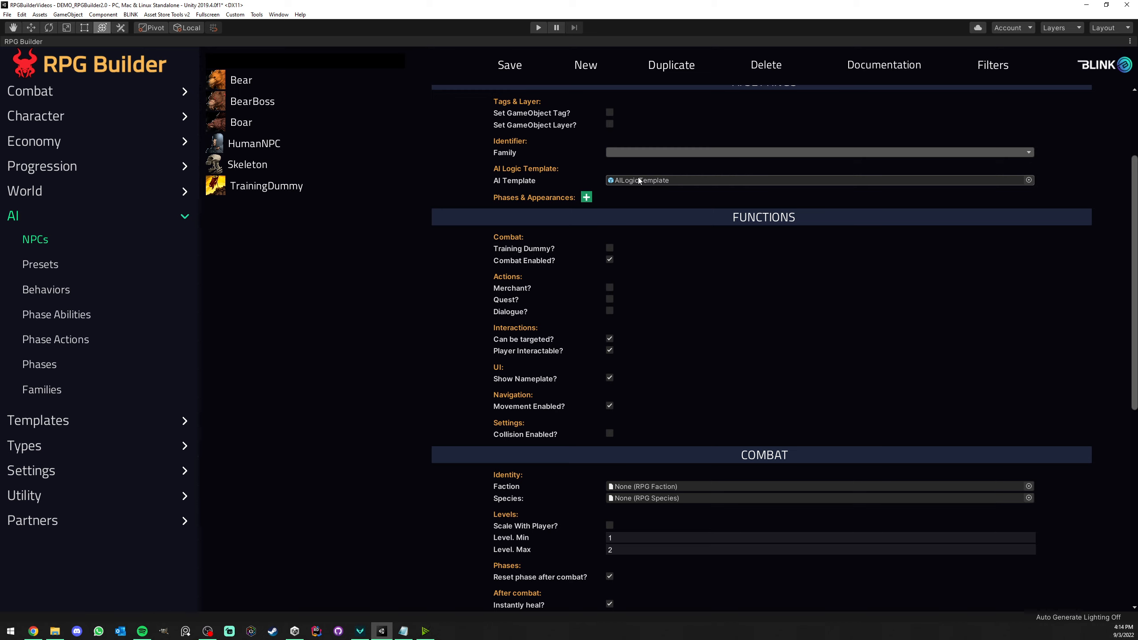
# - Duplicate the AILogicTemplate prefab in the project and try to assign the copy as the NPC's AI template
pyautogui.click(610, 180)
pyautogui.rightClick(102, 42)
pyautogui.click(127, 46)
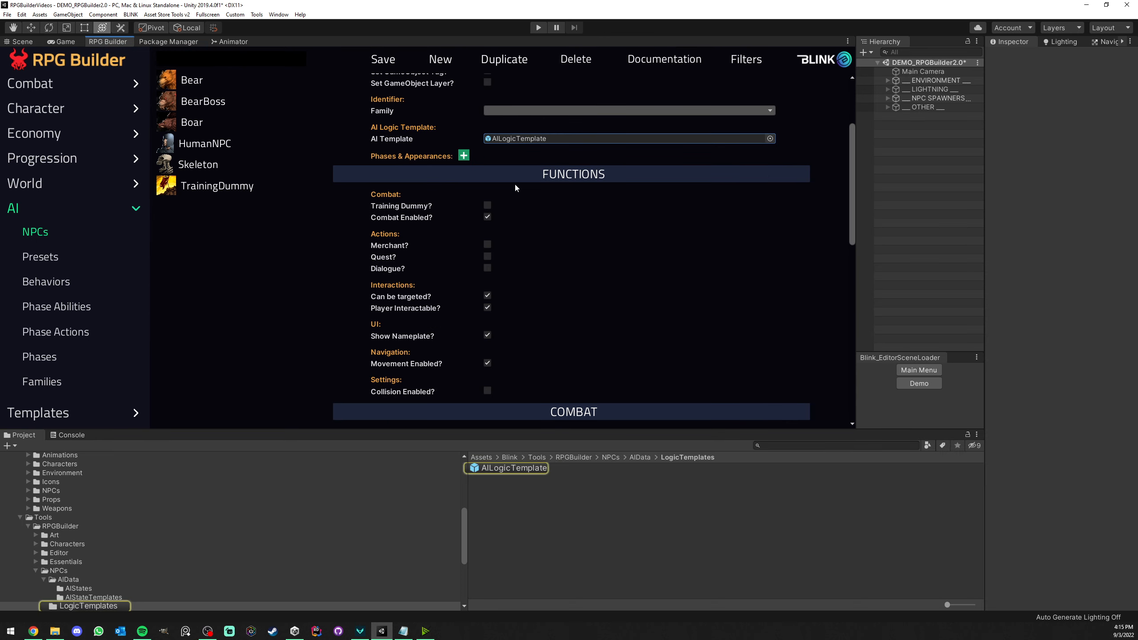
pyautogui.click(514, 468)
pyautogui.hotkey('ctrl', 'd')
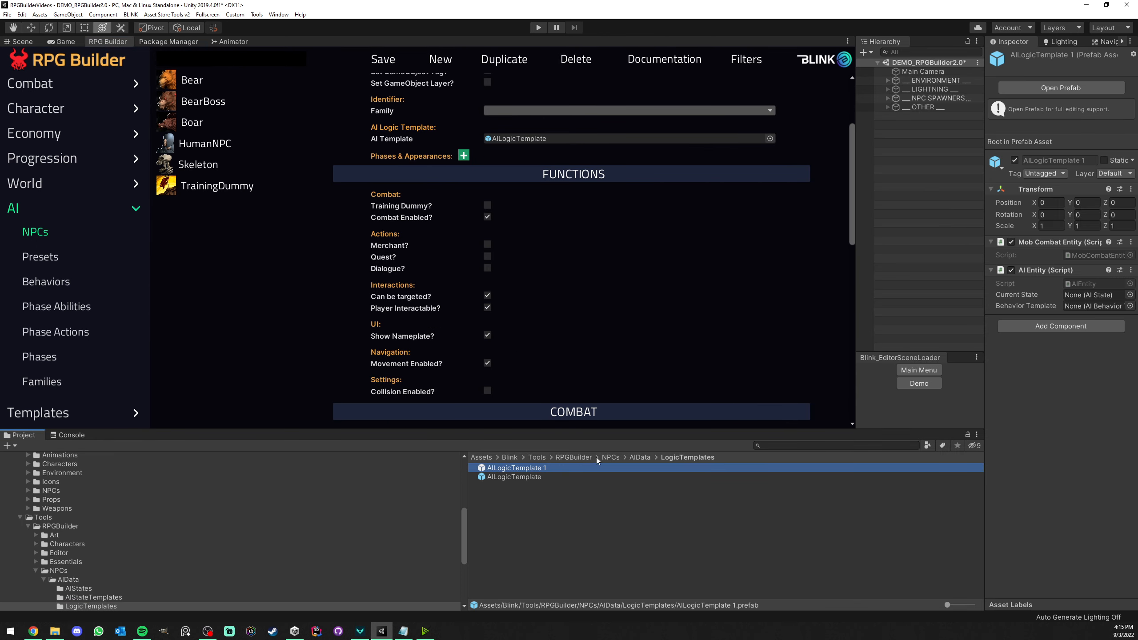
pyautogui.click(1037, 326)
pyautogui.click(1004, 544)
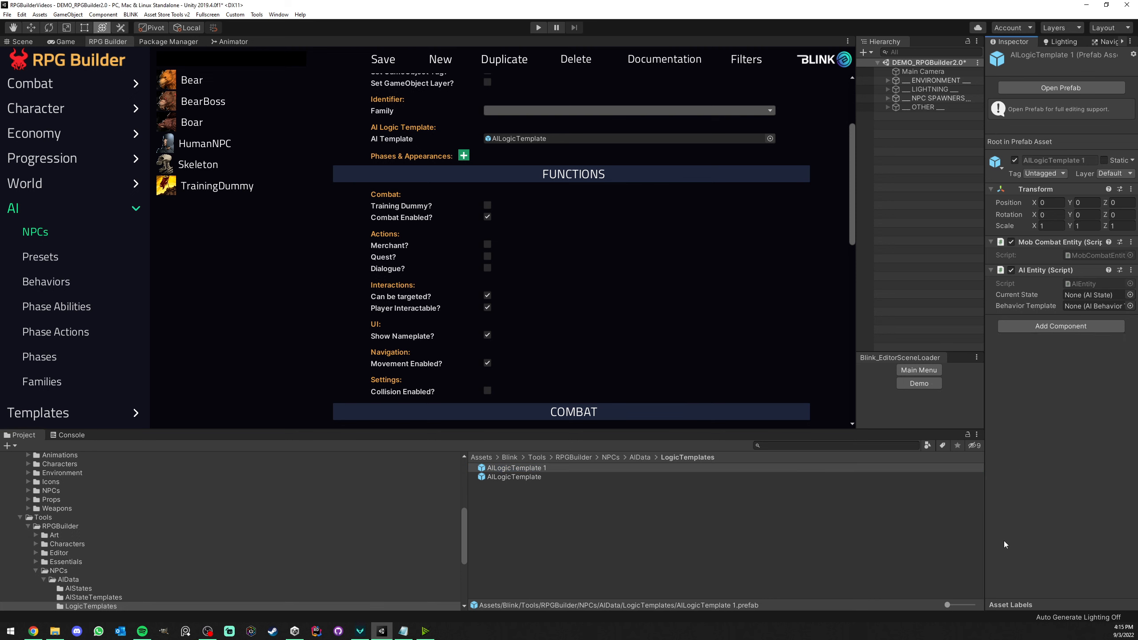
pyautogui.moveTo(515, 468); pyautogui.dragTo(519, 145)
pyautogui.rightClick(100, 44)
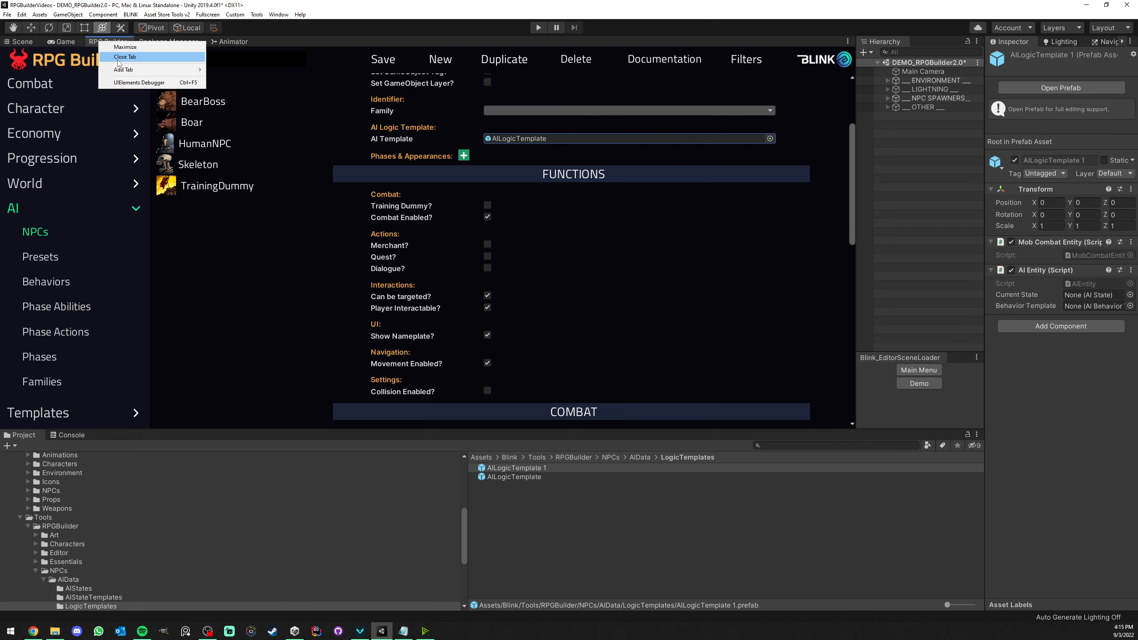
pyautogui.click(117, 48)
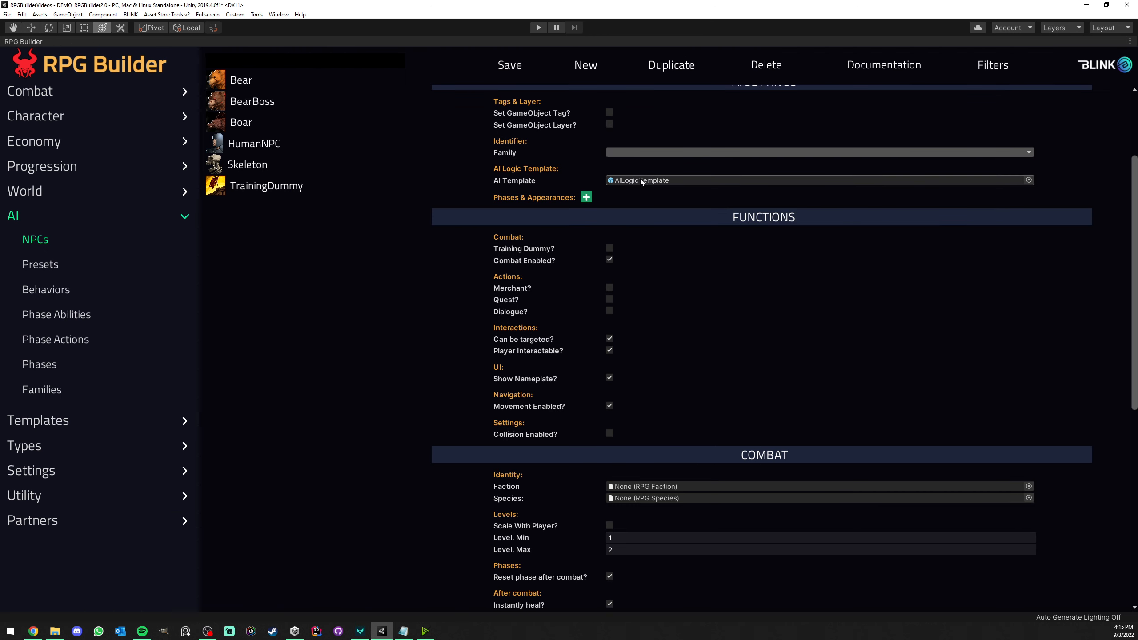
# - Add a phase entry to the Spider NPC with Spider_PHASE as its phase and Spider_NPC_PRESET as its preset
pyautogui.click(587, 197)
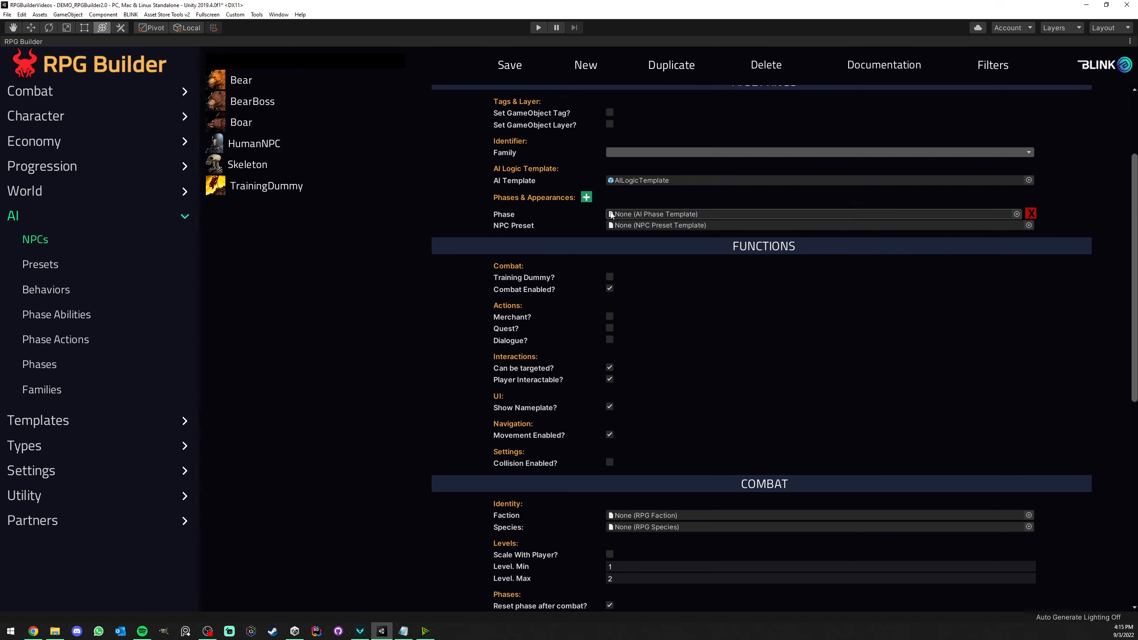
pyautogui.click(1017, 213)
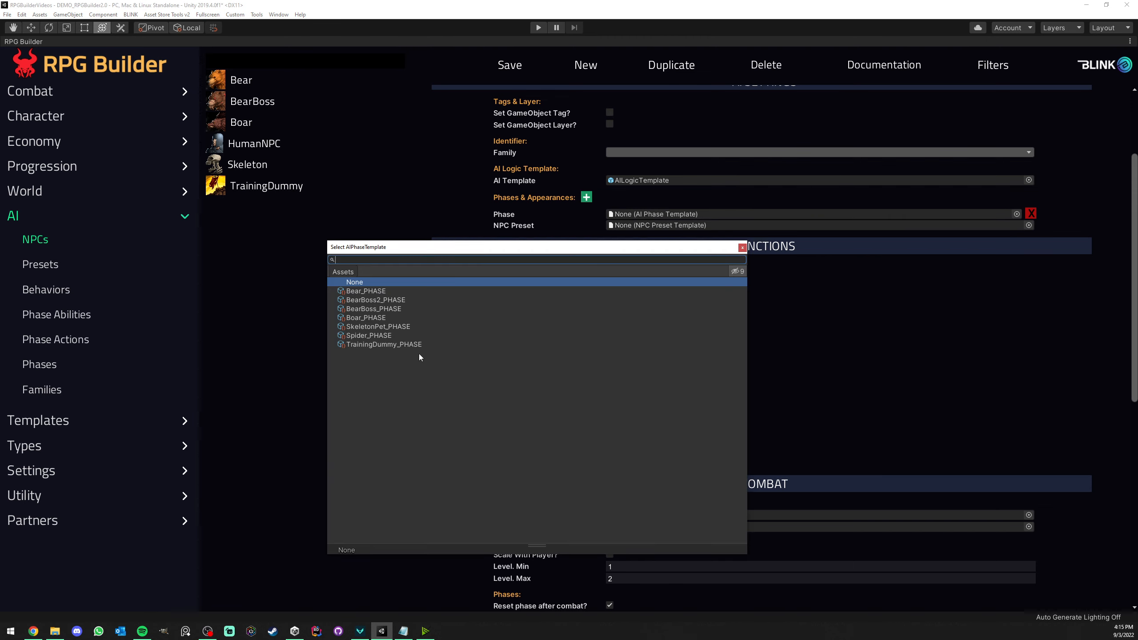
pyautogui.doubleClick(378, 336)
pyautogui.click(1028, 225)
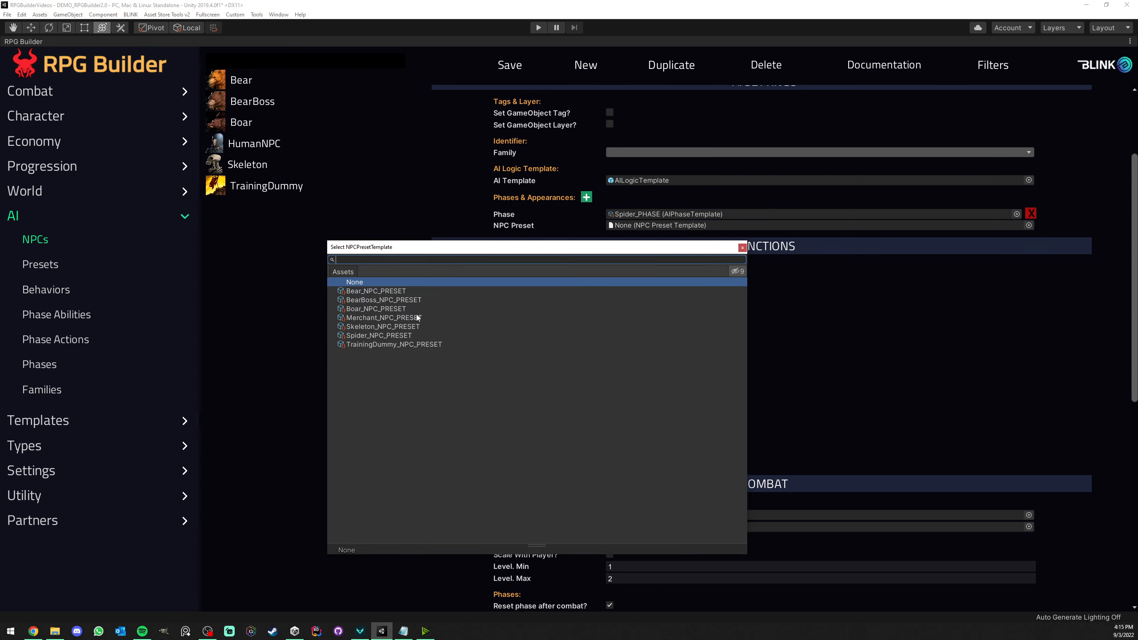
pyautogui.doubleClick(378, 335)
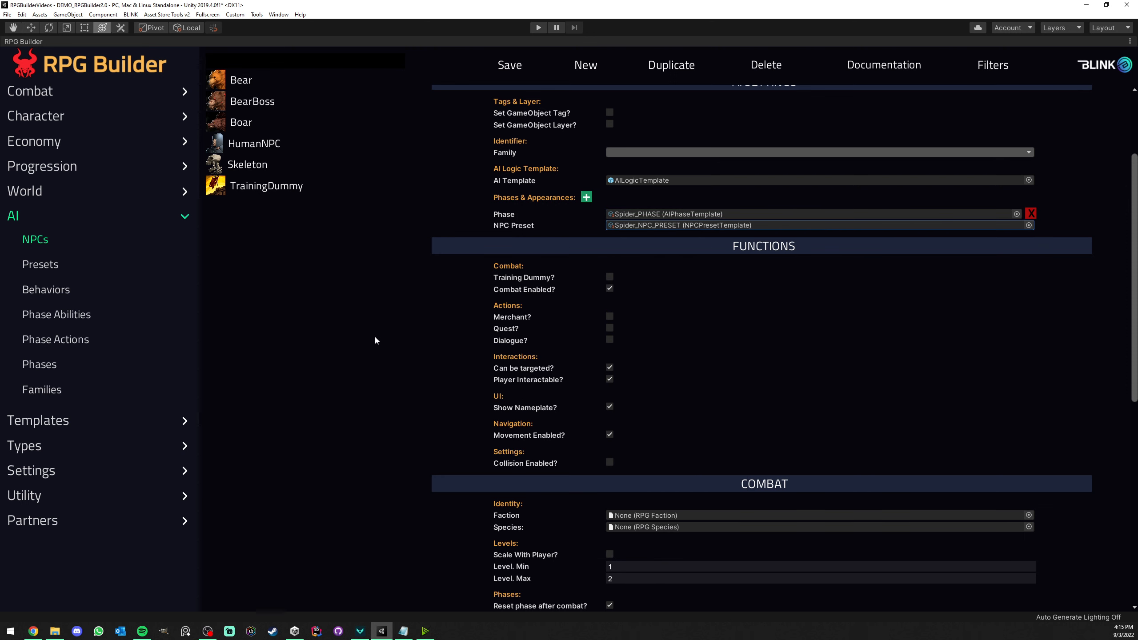
# - Add two more empty phase entries to the Spider NPC and remove them again
pyautogui.click(587, 198)
pyautogui.click(587, 197)
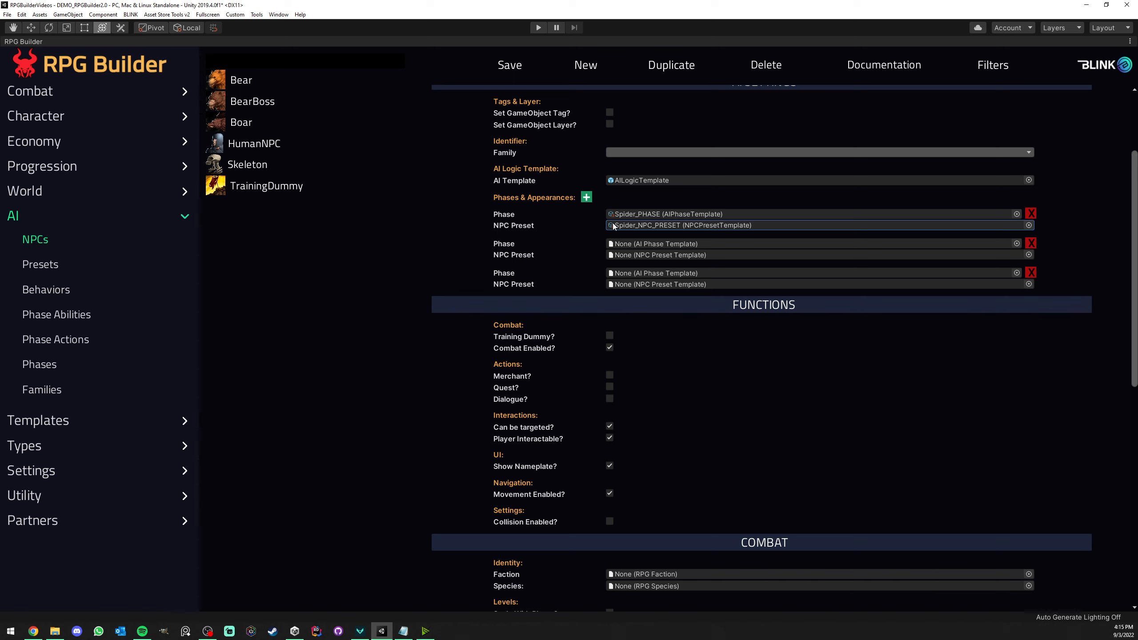
pyautogui.click(1031, 244)
pyautogui.click(1031, 243)
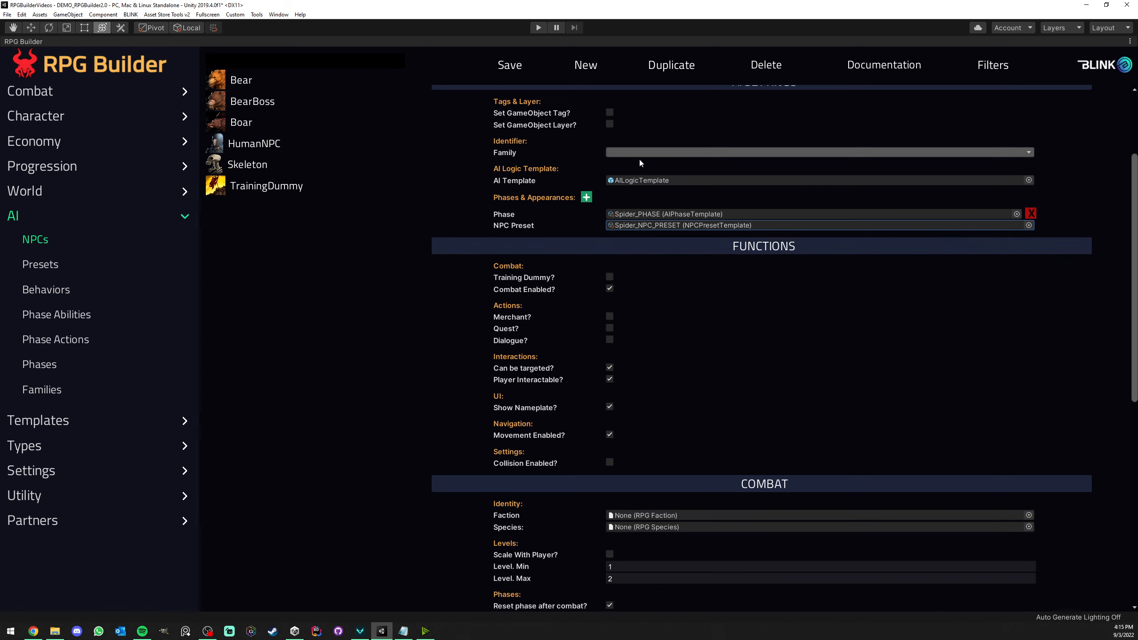
# - Toggle the Training Dummy and Combat Enabled options of the Spider NPC, restoring each to its original setting
pyautogui.scroll(-2, 544, 204)
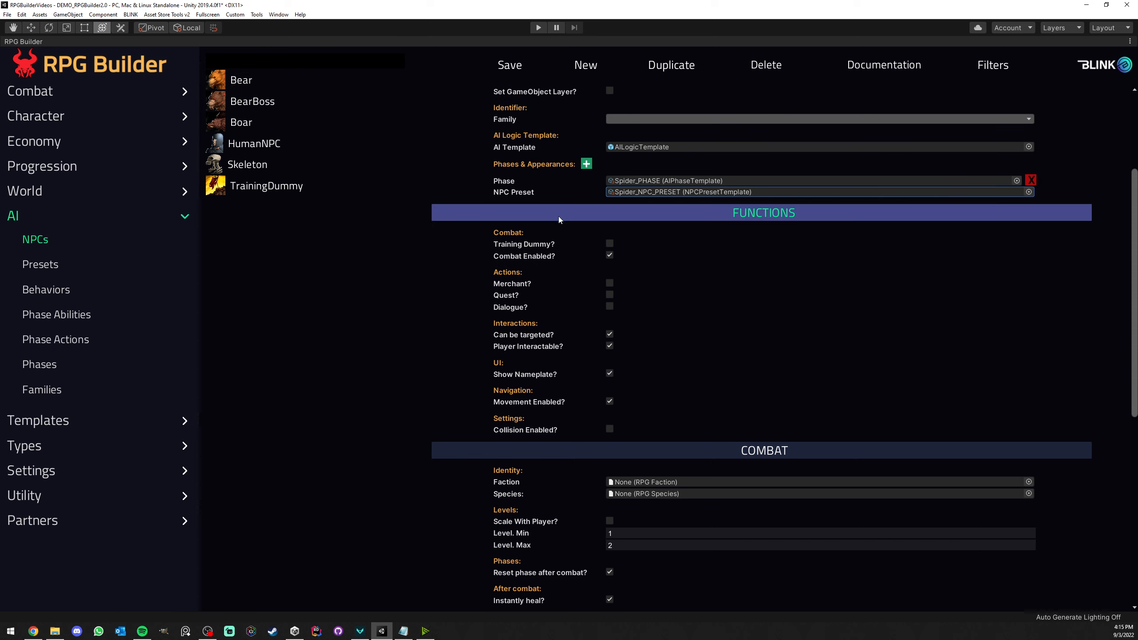
pyautogui.scroll(-4, 820, 293)
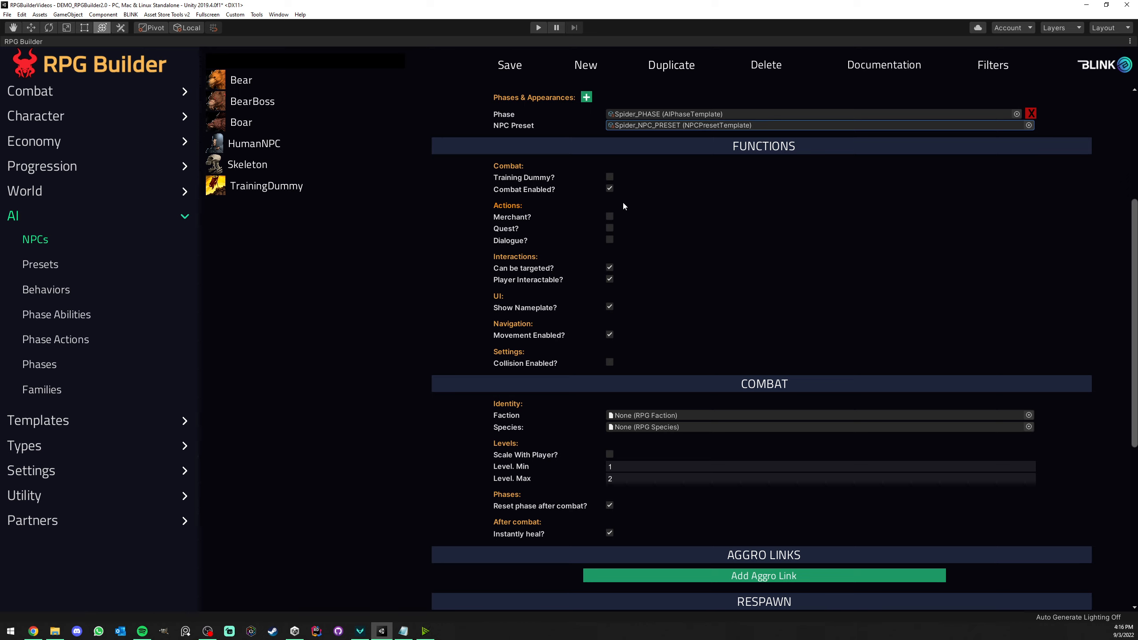
pyautogui.click(610, 177)
pyautogui.click(610, 177)
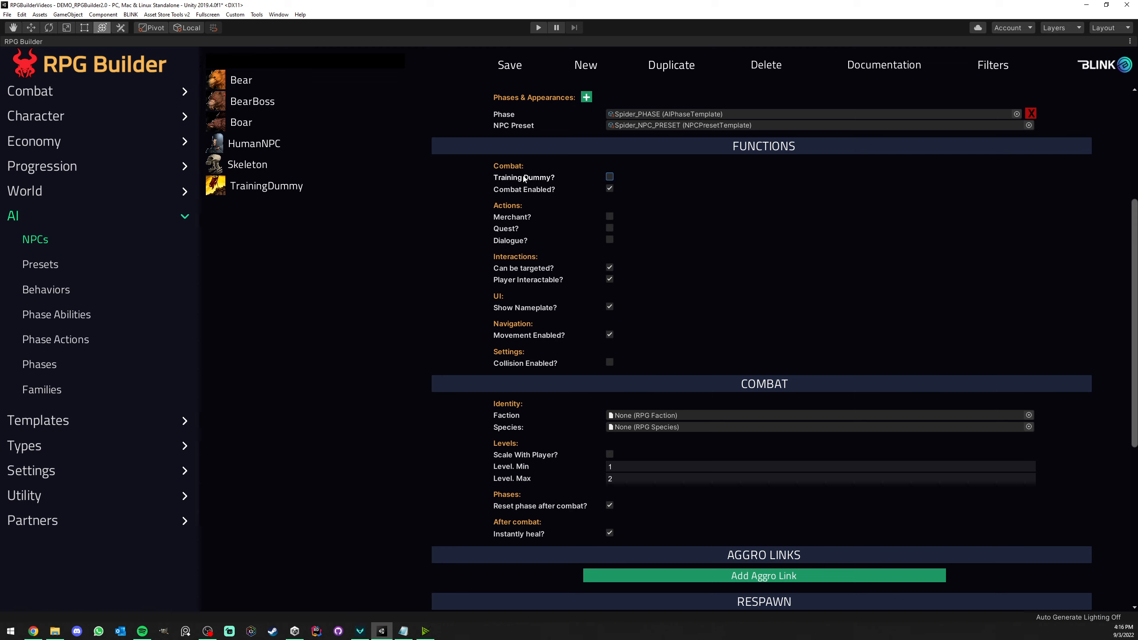
pyautogui.moveTo(547, 179)
pyautogui.moveTo(568, 197)
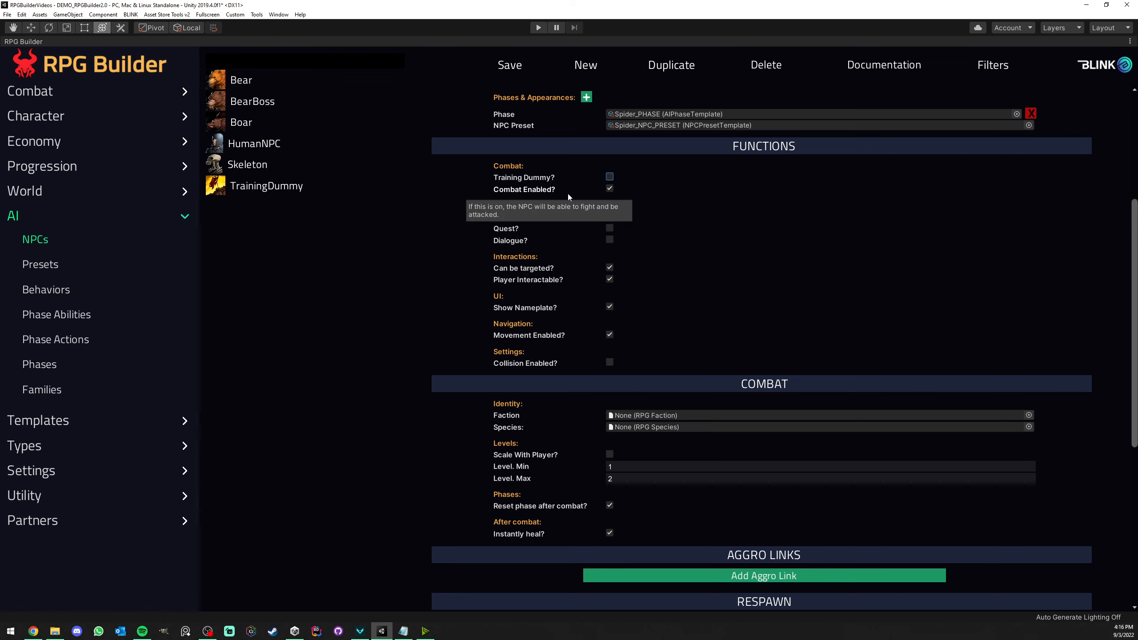
pyautogui.click(610, 189)
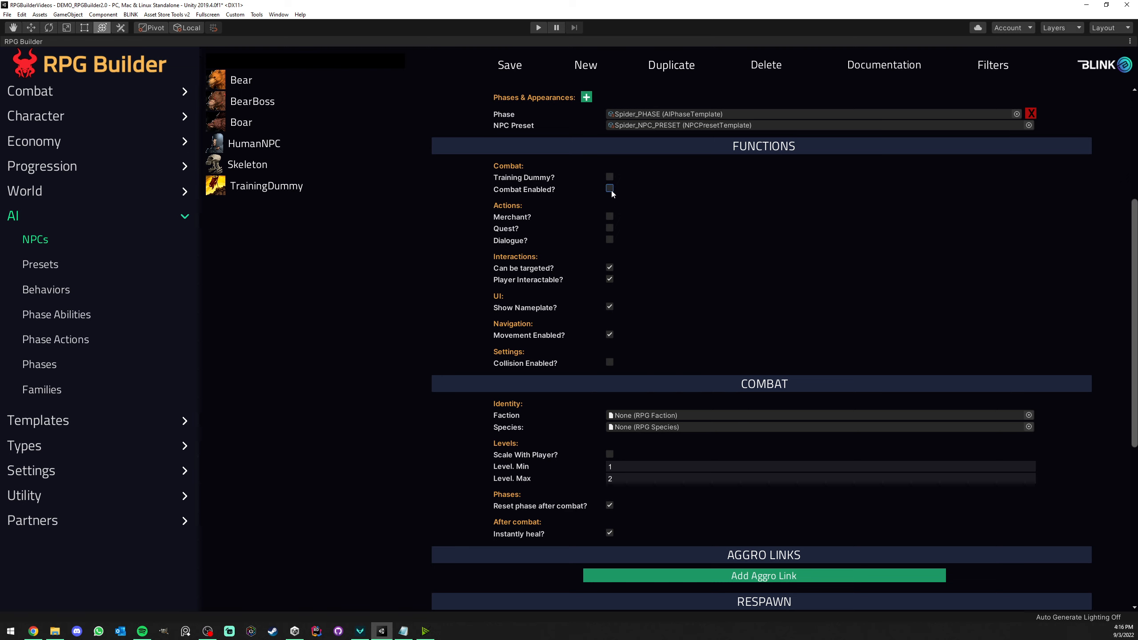
# - Switch the Spider NPC's Merchant, Quest and Dialogue actions on one at a time, turning each off again
pyautogui.click(610, 217)
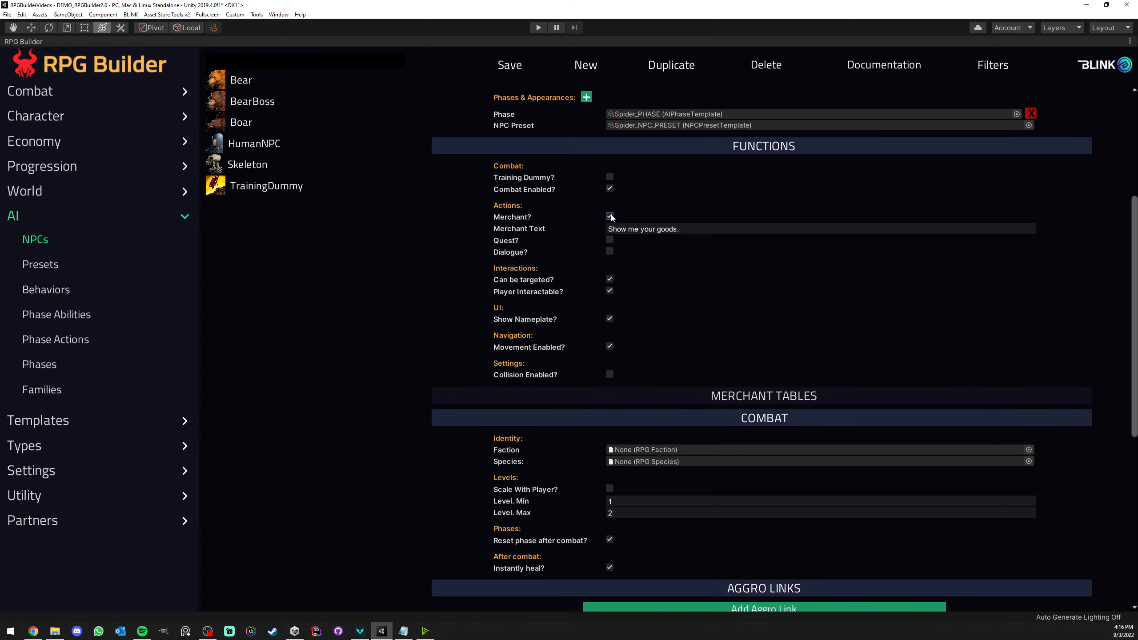
pyautogui.click(609, 217)
pyautogui.click(609, 228)
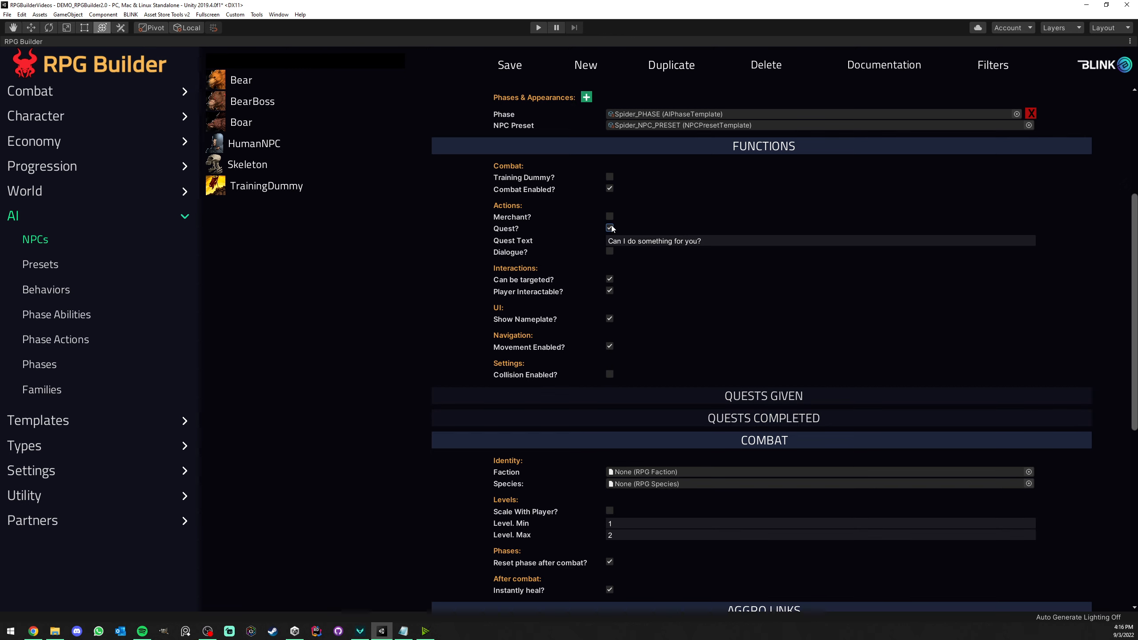
pyautogui.click(610, 228)
pyautogui.click(610, 240)
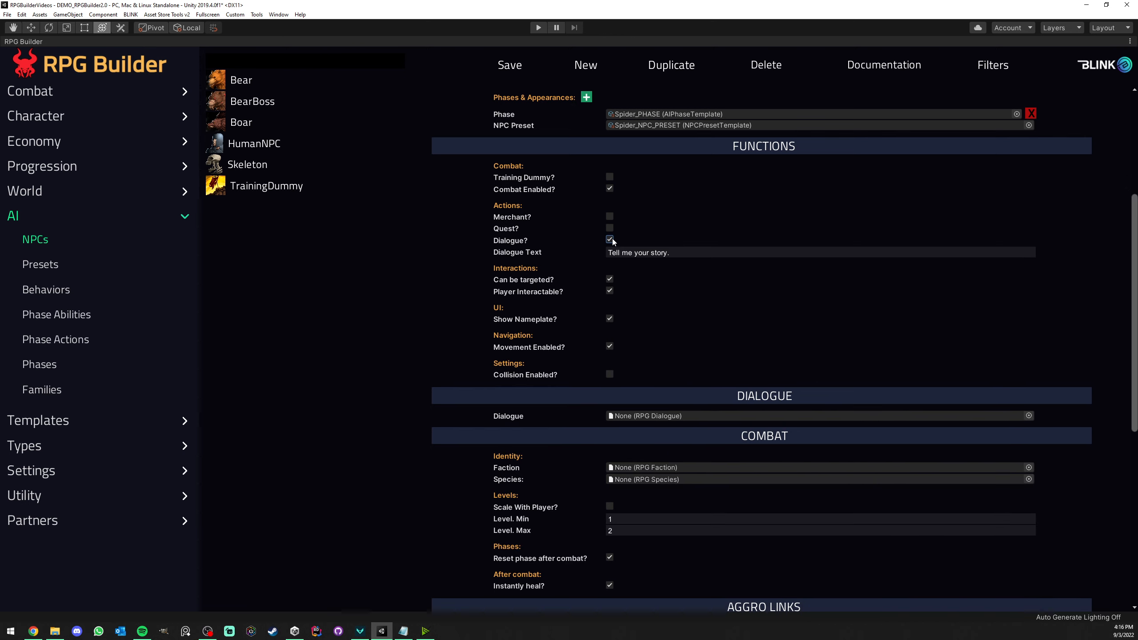
pyautogui.click(610, 240)
# - Enable Merchant, Quest and Dialogue together for the Spider NPC and expand the merchant tables, quests given and quests completed sections
pyautogui.click(610, 227)
pyautogui.click(610, 217)
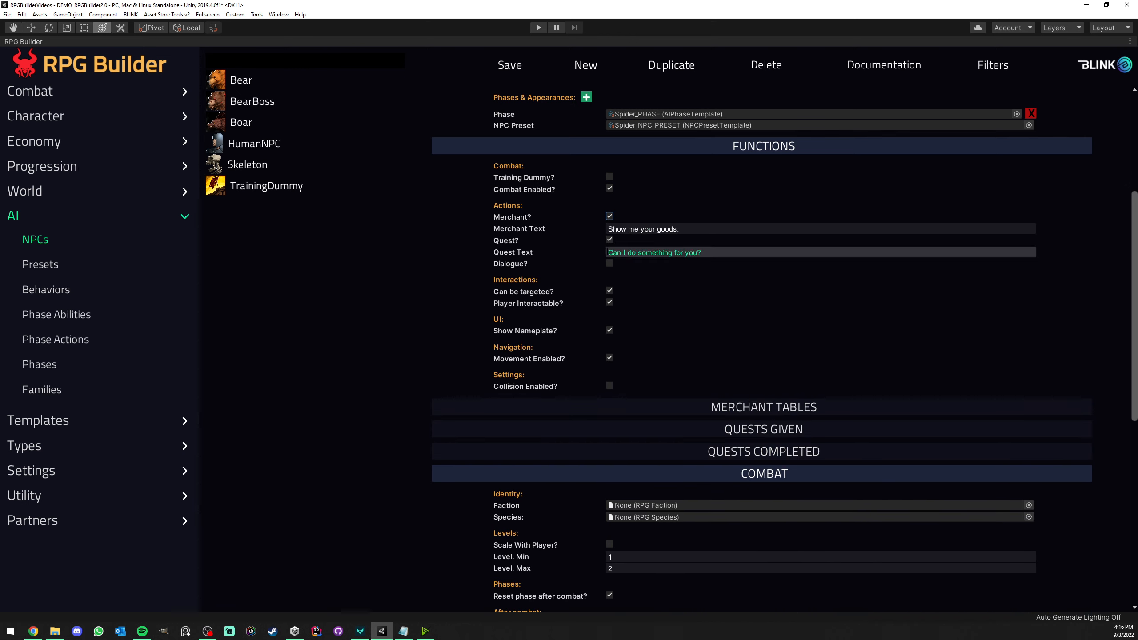
pyautogui.click(610, 264)
pyautogui.scroll(-4, 699, 258)
pyautogui.click(735, 254)
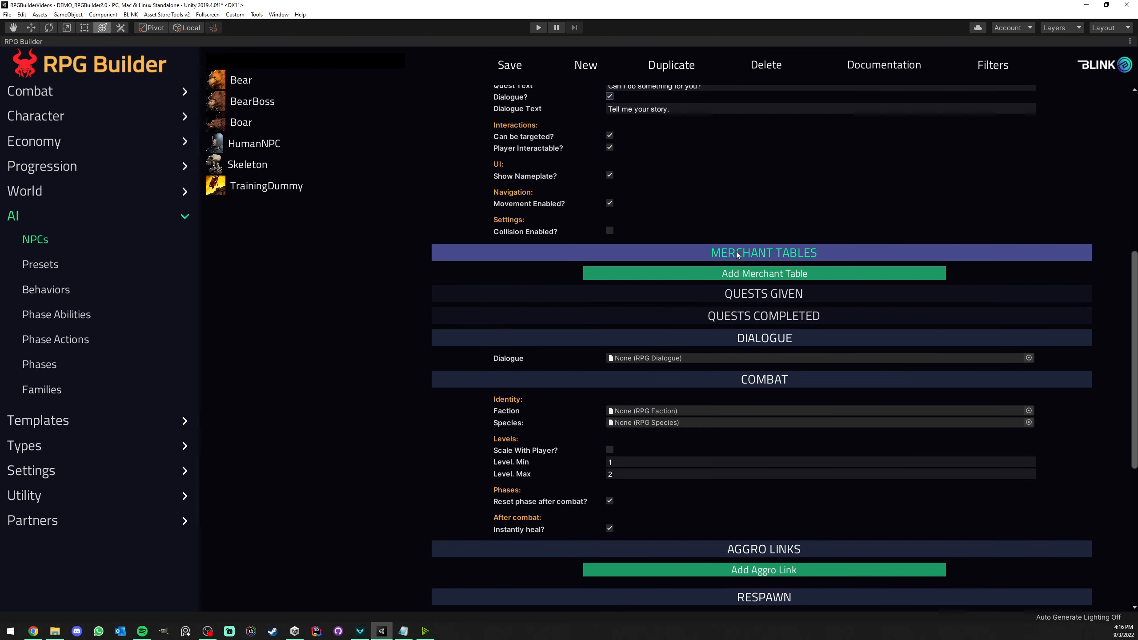
pyautogui.click(738, 254)
pyautogui.click(737, 273)
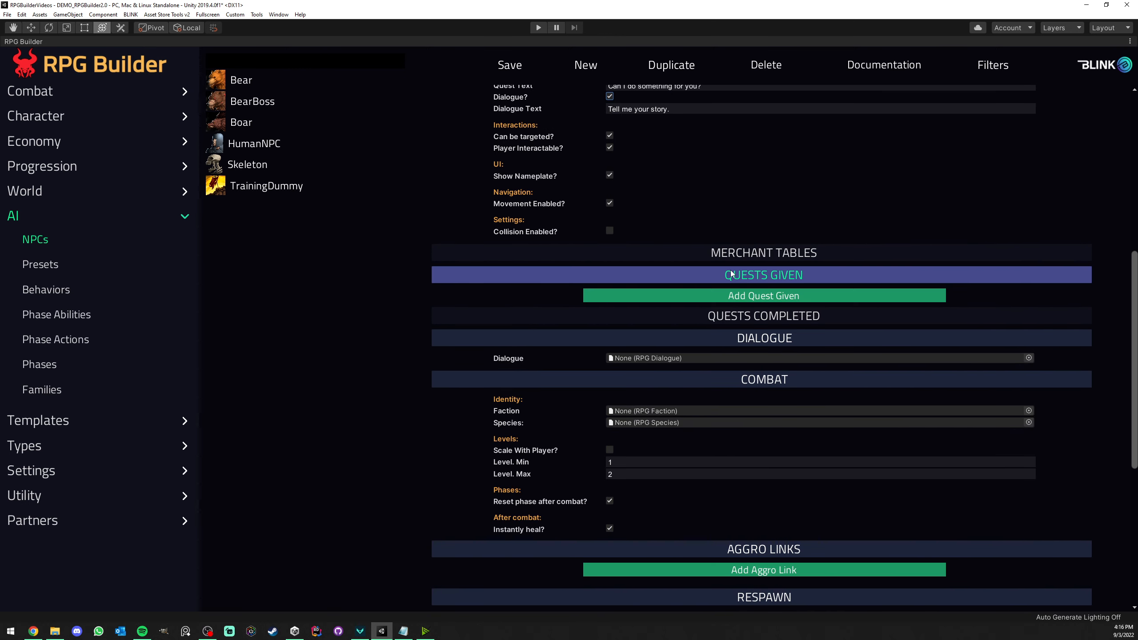
pyautogui.click(733, 274)
pyautogui.click(728, 298)
pyautogui.click(735, 274)
pyautogui.click(695, 252)
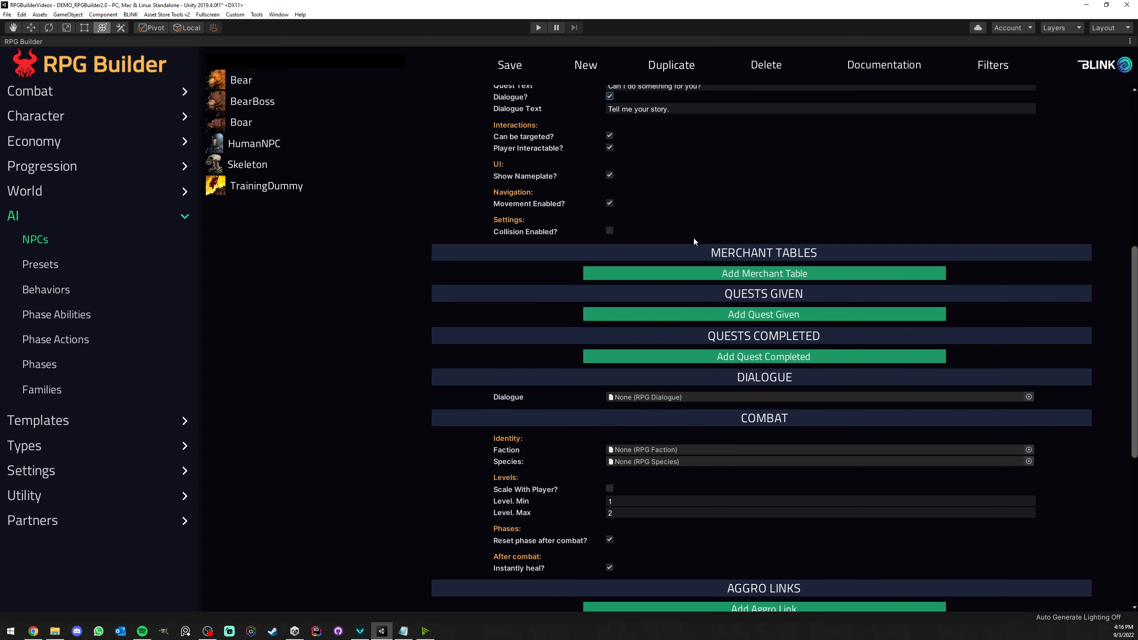
# - Disable the Dialogue, Quest and Merchant actions on the Spider NPC
pyautogui.scroll(3, 693, 238)
pyautogui.click(610, 162)
pyautogui.click(609, 140)
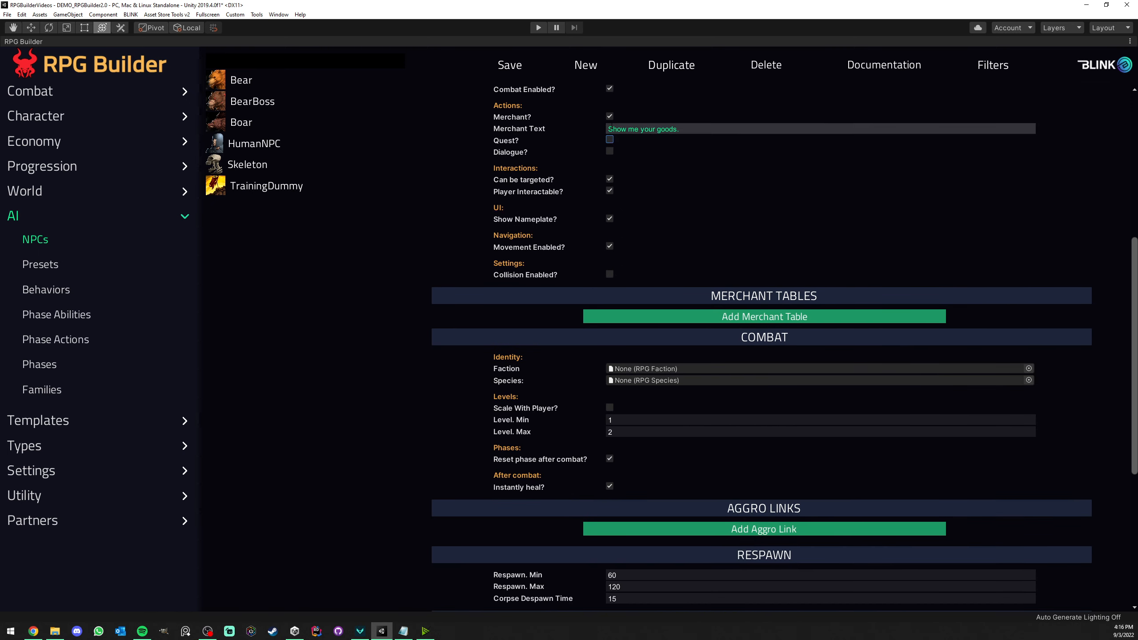
pyautogui.click(610, 117)
pyautogui.scroll(3, 677, 254)
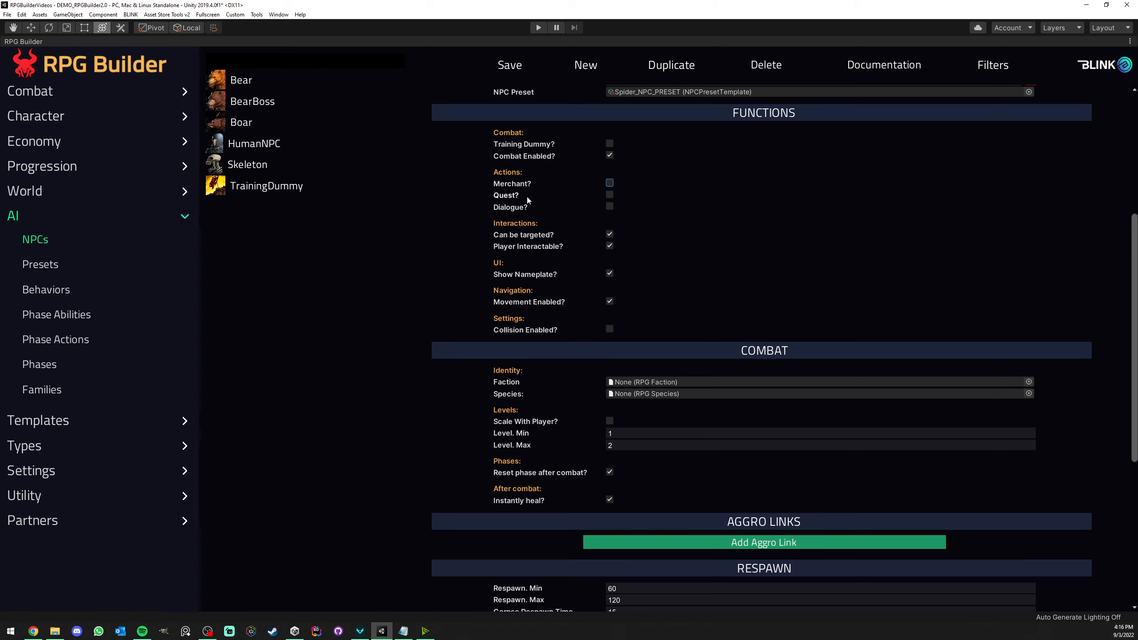
# - Disable Player Interactable for the Spider NPC and toggle Collision Enabled on and back off
pyautogui.scroll(-2, 637, 213)
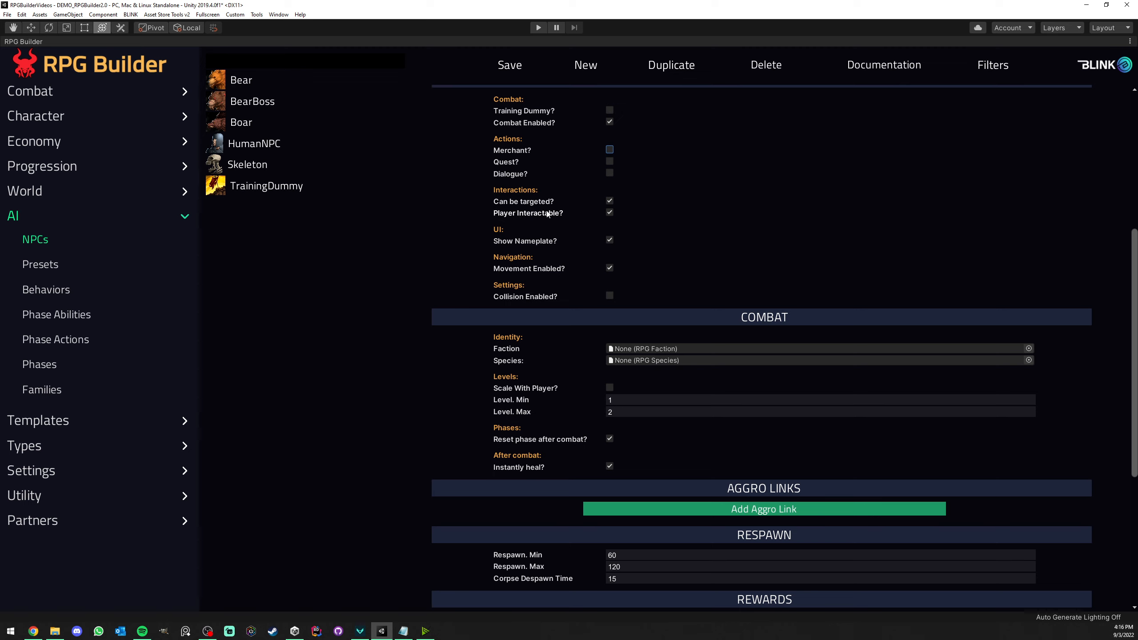
pyautogui.moveTo(568, 211)
pyautogui.click(609, 213)
pyautogui.scroll(-3, 569, 233)
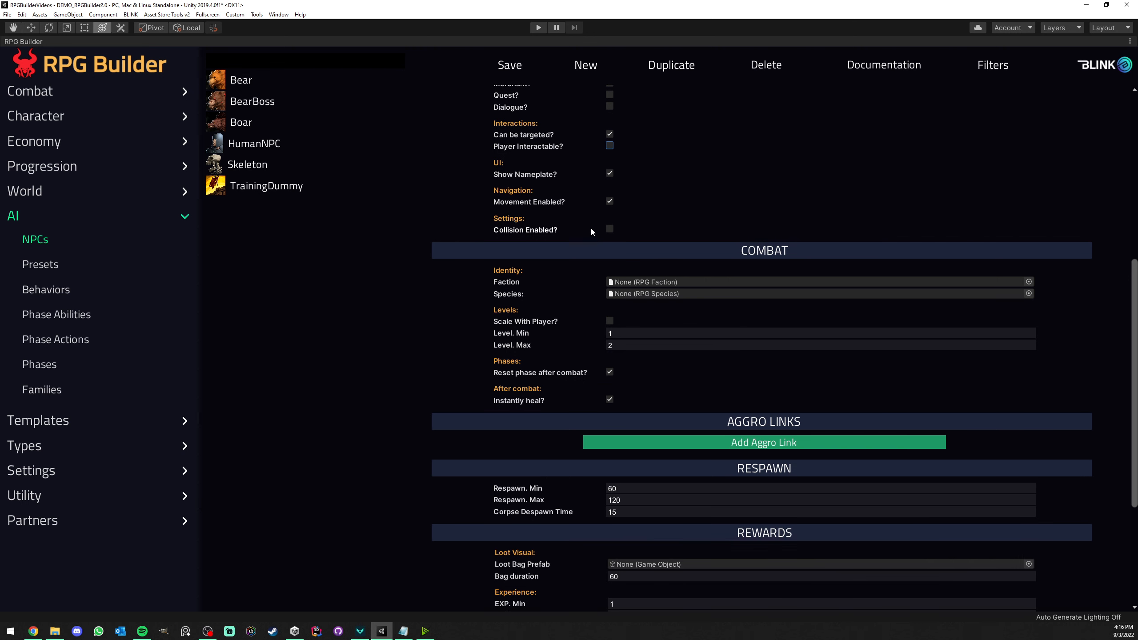
pyautogui.scroll(-2, 658, 207)
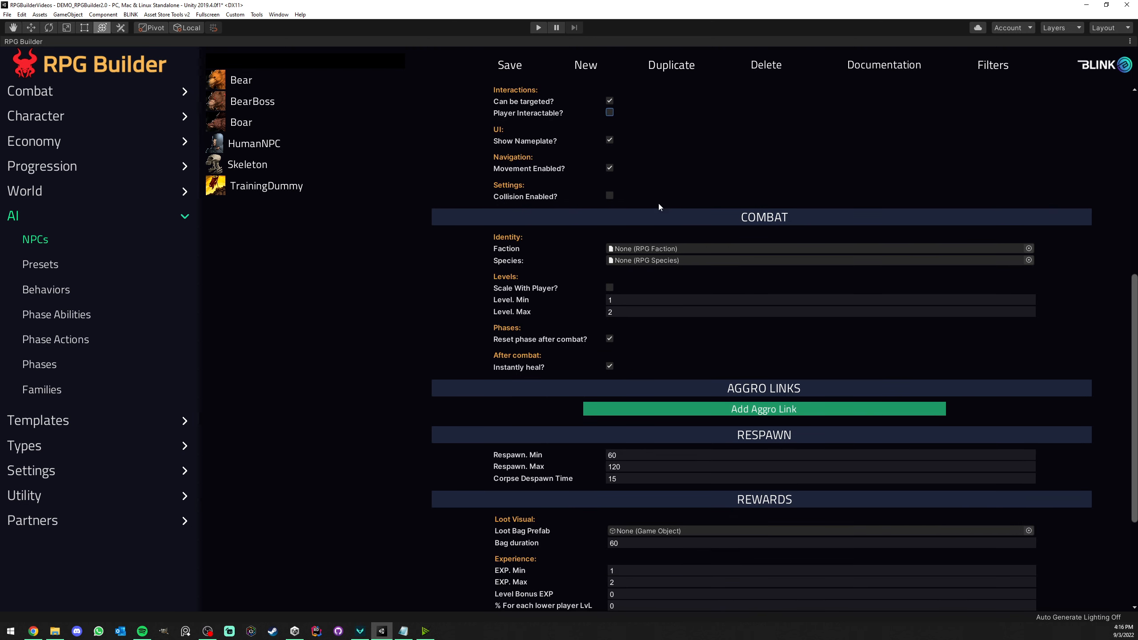
pyautogui.click(610, 198)
pyautogui.click(610, 197)
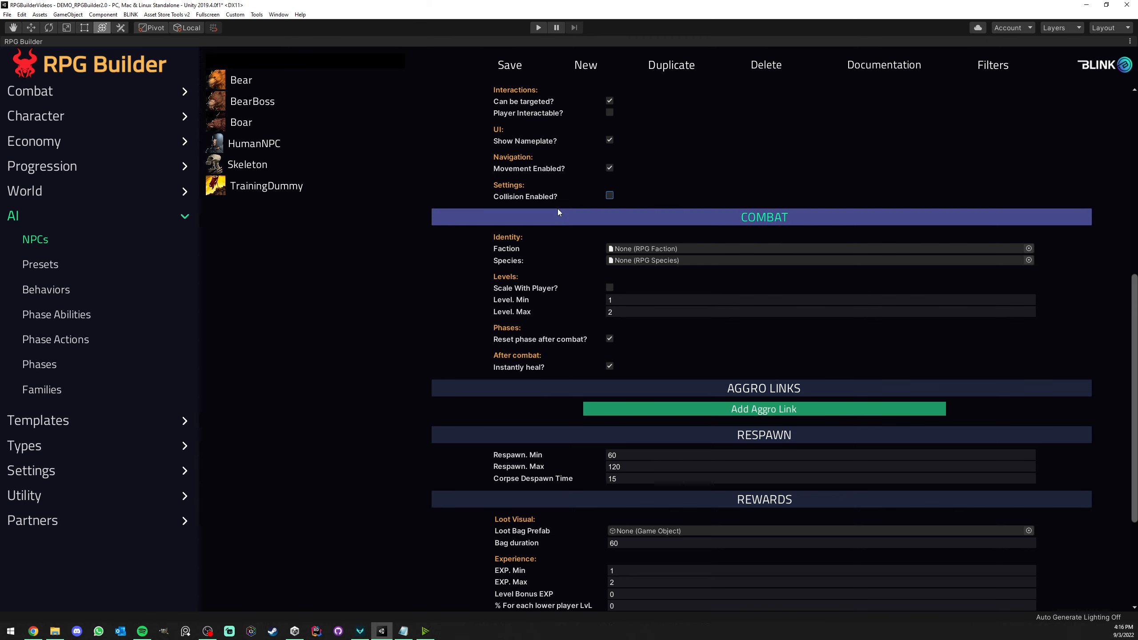
# - Assign Animals_FACTION as the Spider NPC's faction
pyautogui.scroll(-3, 627, 207)
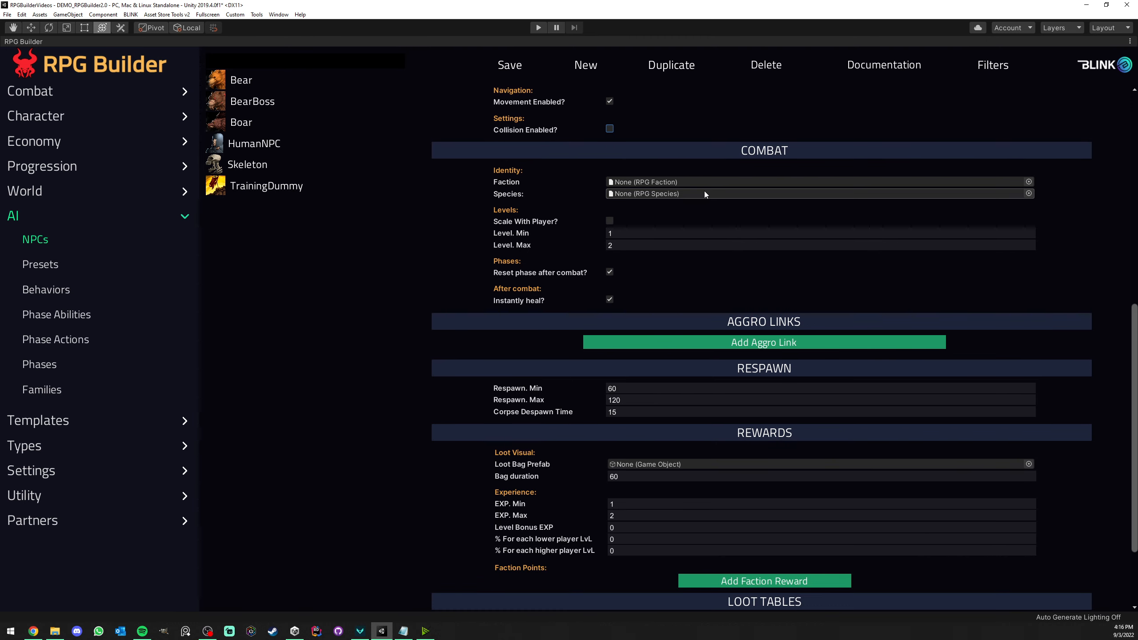
pyautogui.click(1028, 181)
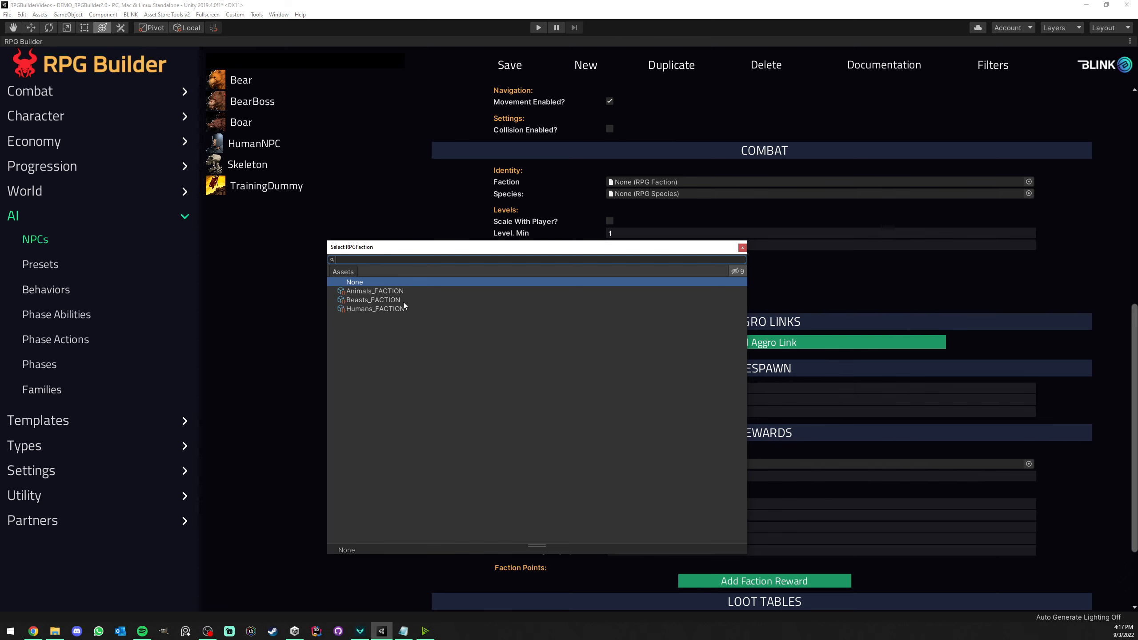
pyautogui.doubleClick(381, 290)
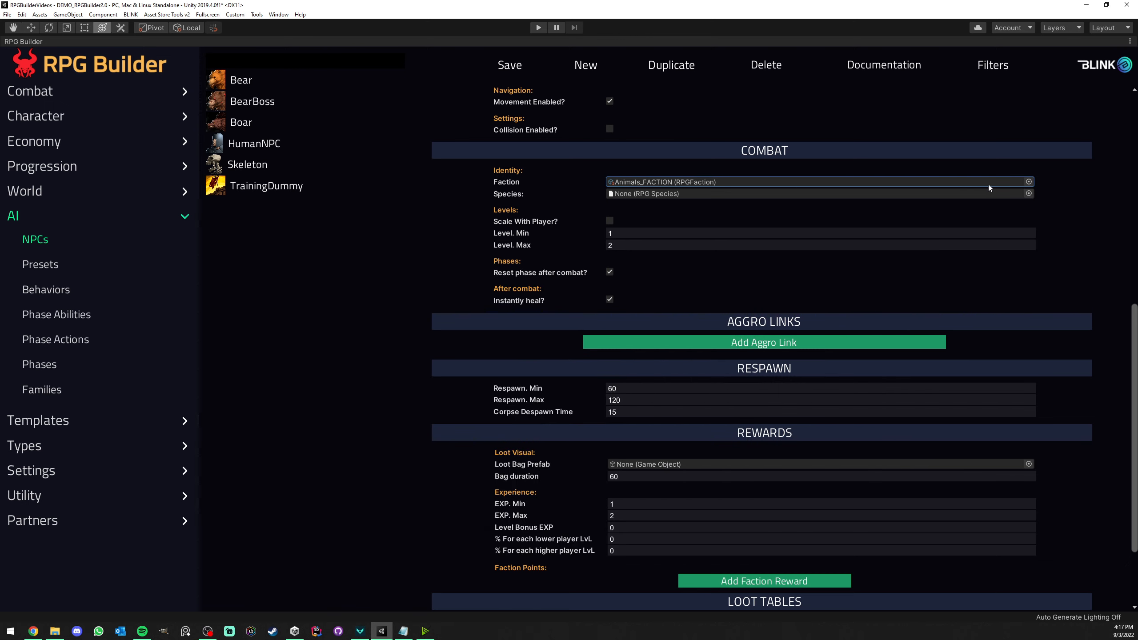
pyautogui.click(1028, 181)
pyautogui.click(441, 209)
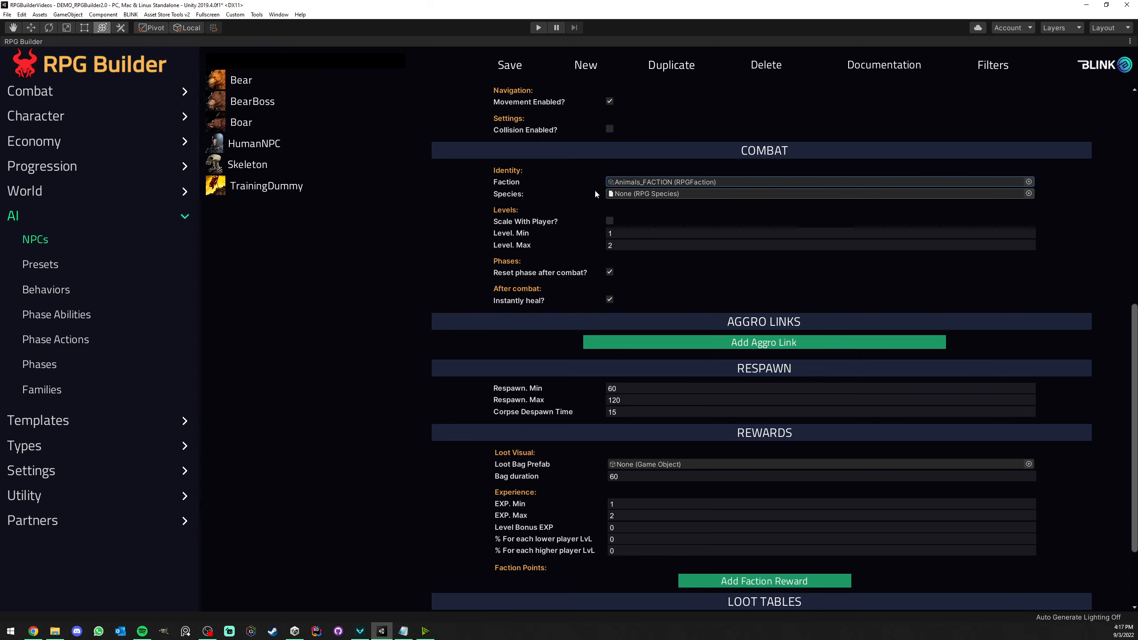
# - Leave Scale With Player off and set the Spider NPC's minimum level to 5 and maximum level to 6
pyautogui.scroll(-3, 595, 194)
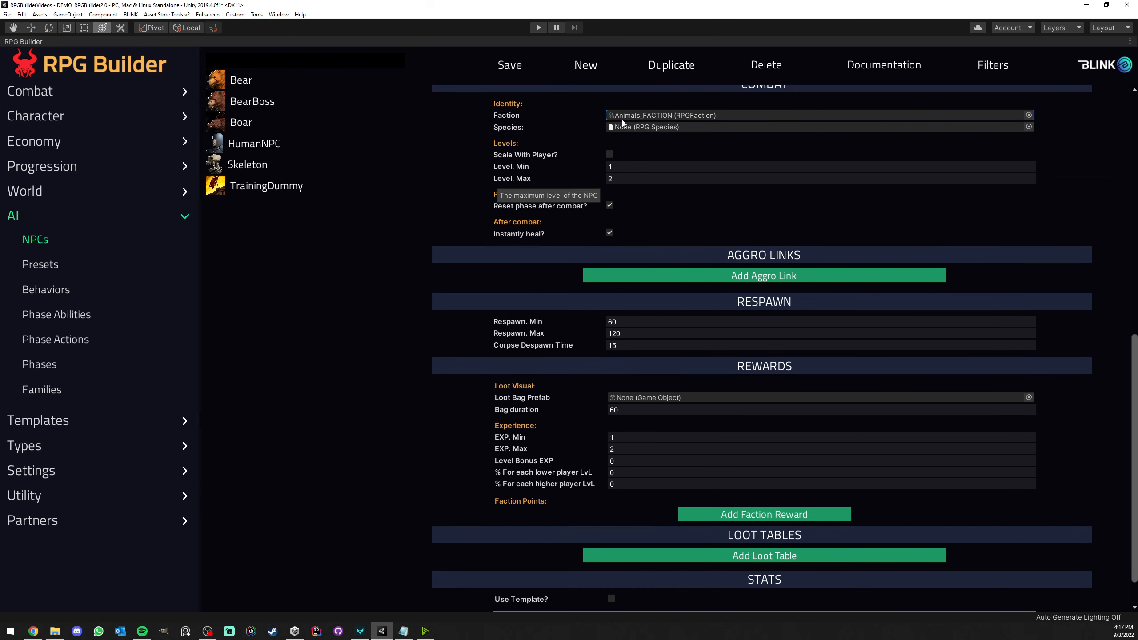
pyautogui.click(611, 155)
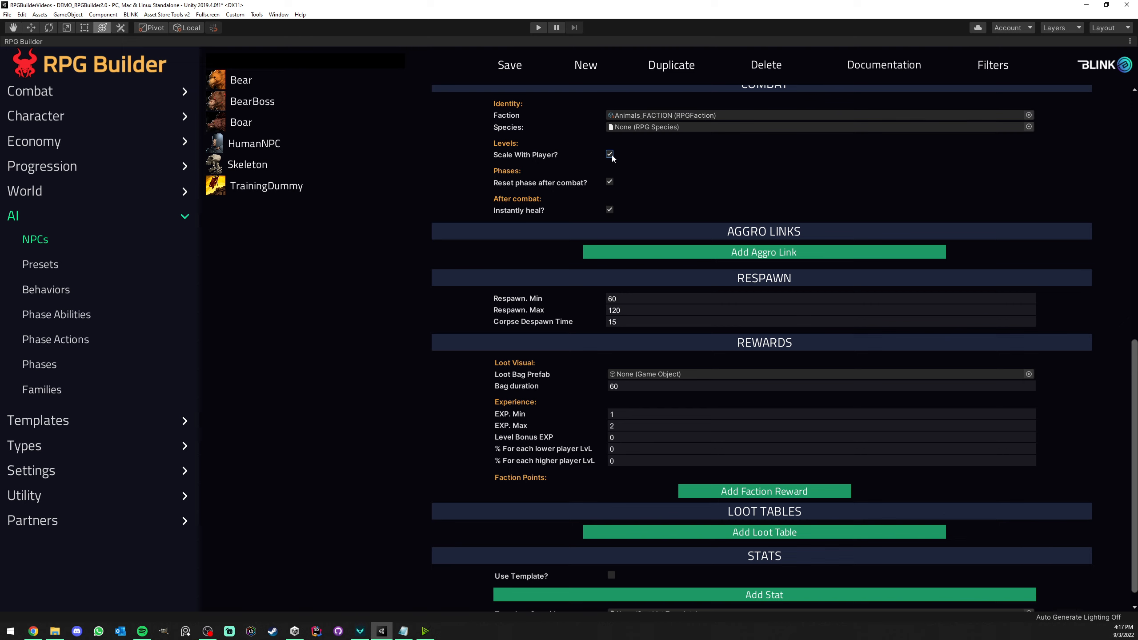
pyautogui.click(609, 154)
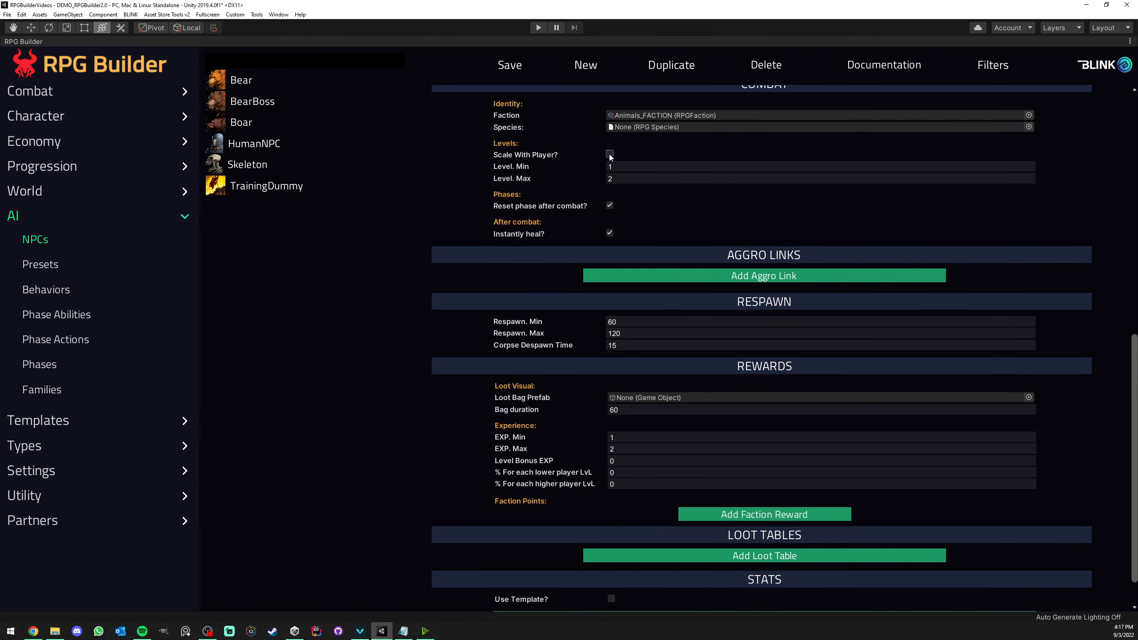
pyautogui.click(629, 177)
pyautogui.write('6')
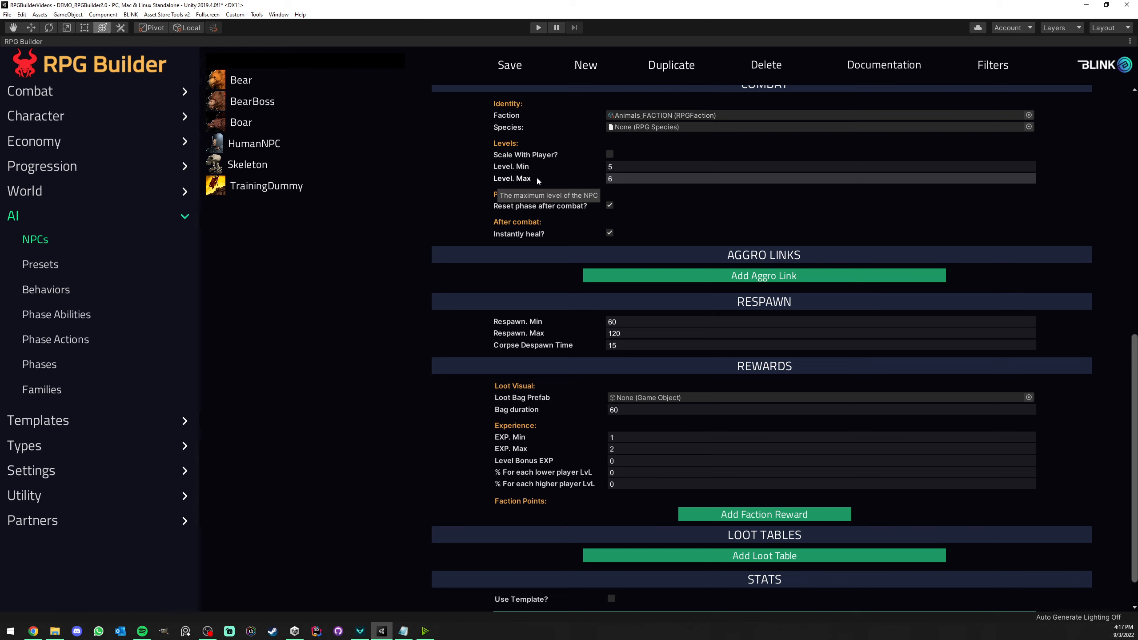
# - Toggle Reset phase after combat, keeping it enabled, and add two empty phase entries to the NPC before removing them
pyautogui.click(610, 206)
pyautogui.scroll(8, 550, 199)
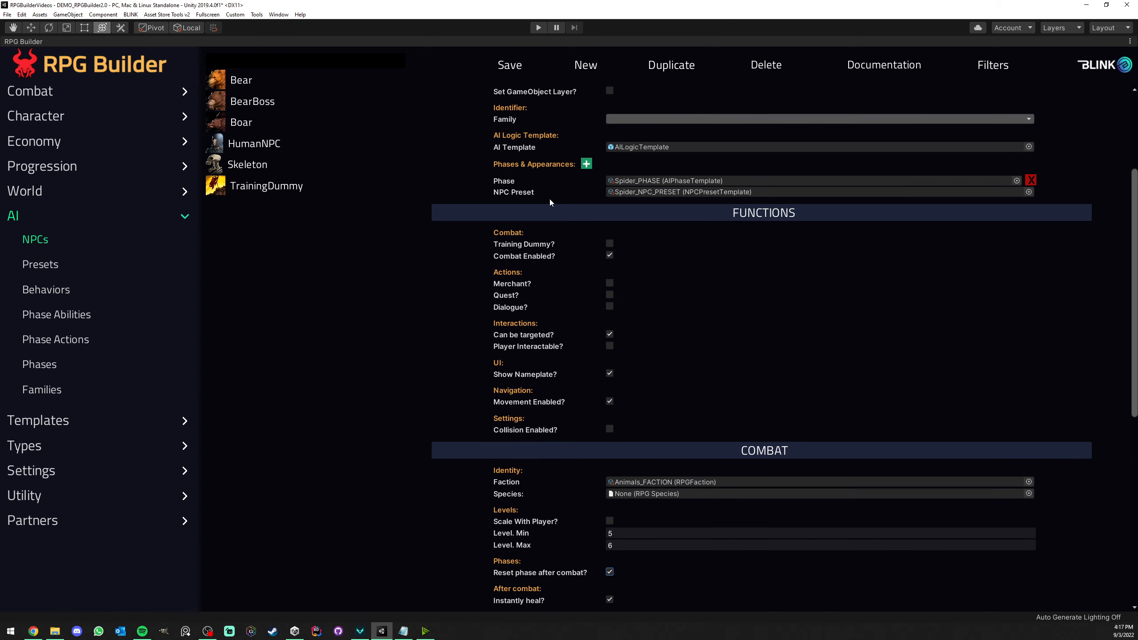
pyautogui.scroll(2, 550, 199)
pyautogui.doubleClick(586, 263)
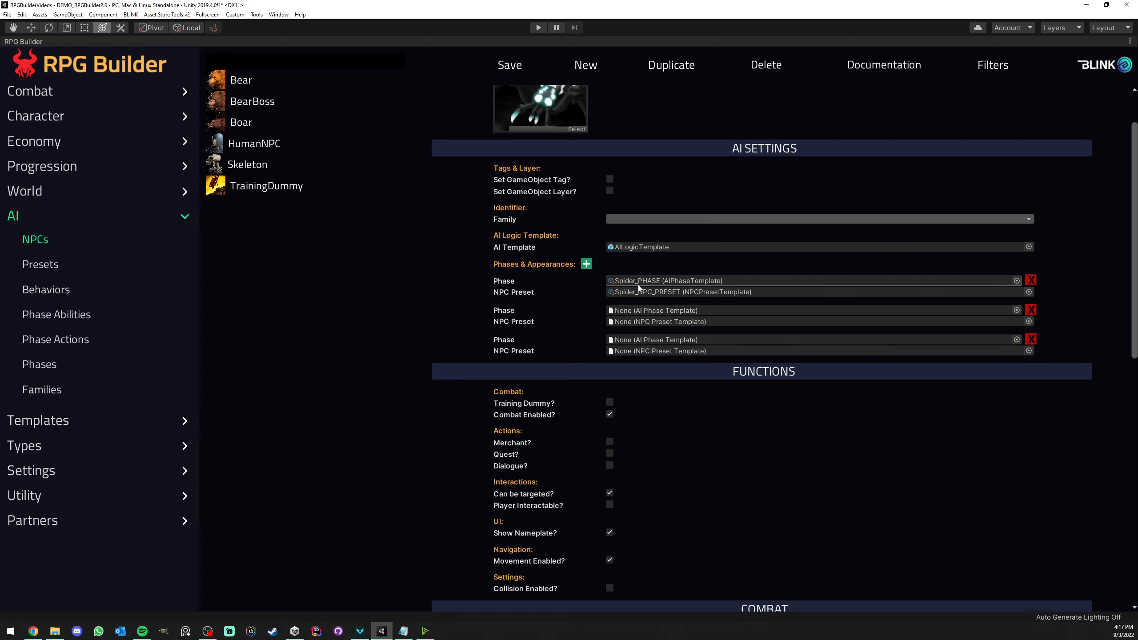
pyautogui.click(1031, 310)
pyautogui.click(1030, 309)
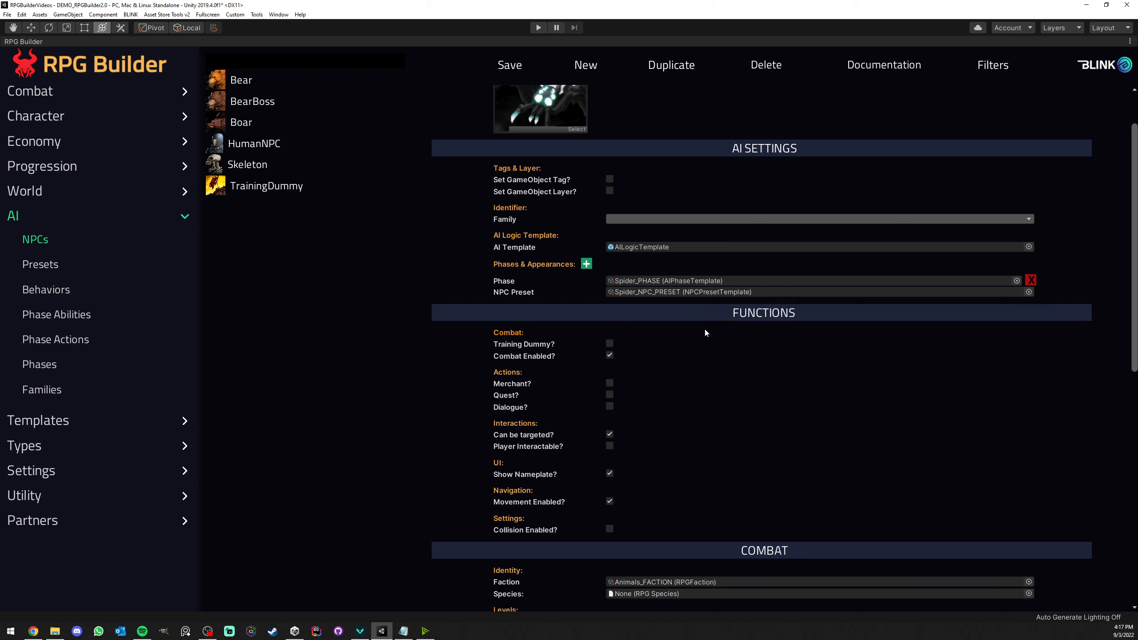
# - Add two aggro links to the Spider NPC
pyautogui.scroll(-15, 655, 297)
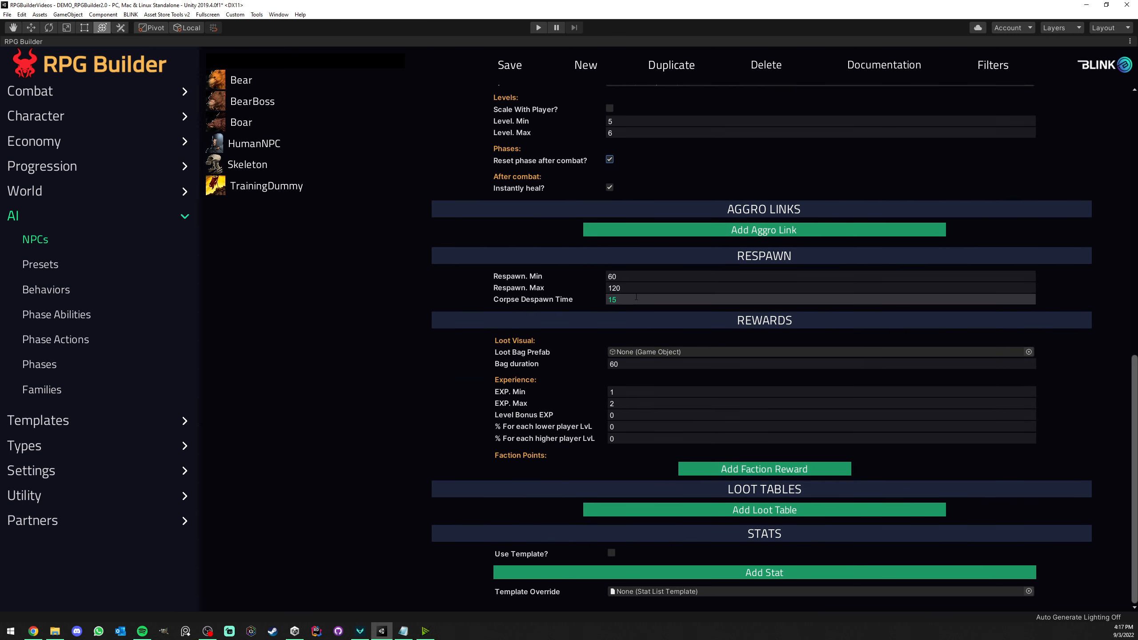
pyautogui.scroll(2, 614, 233)
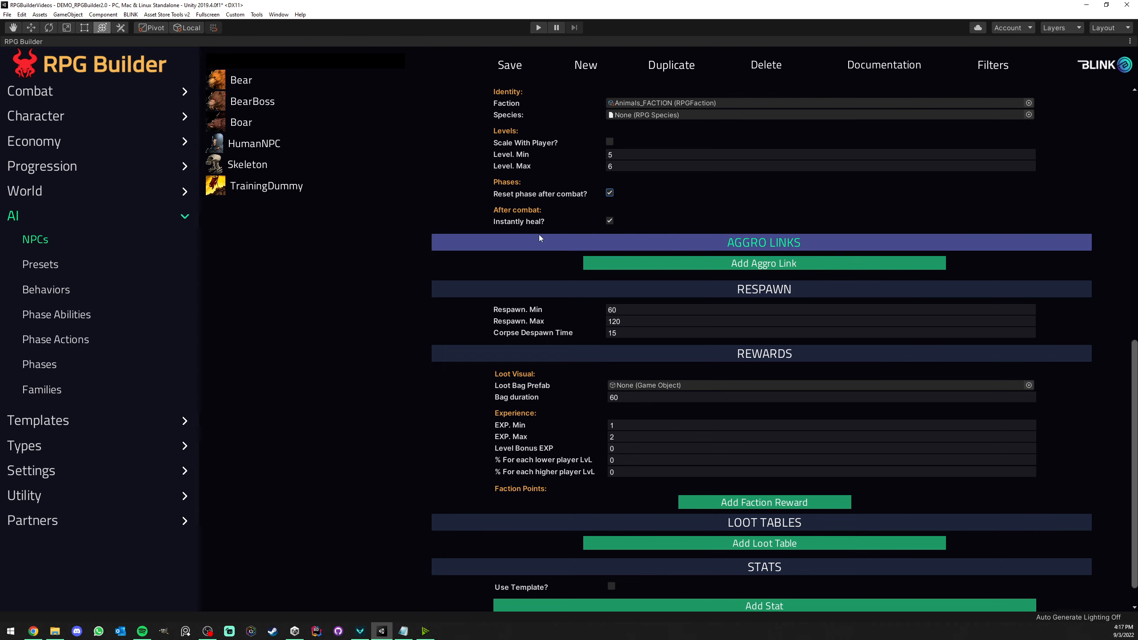
pyautogui.click(686, 265)
pyautogui.click(686, 267)
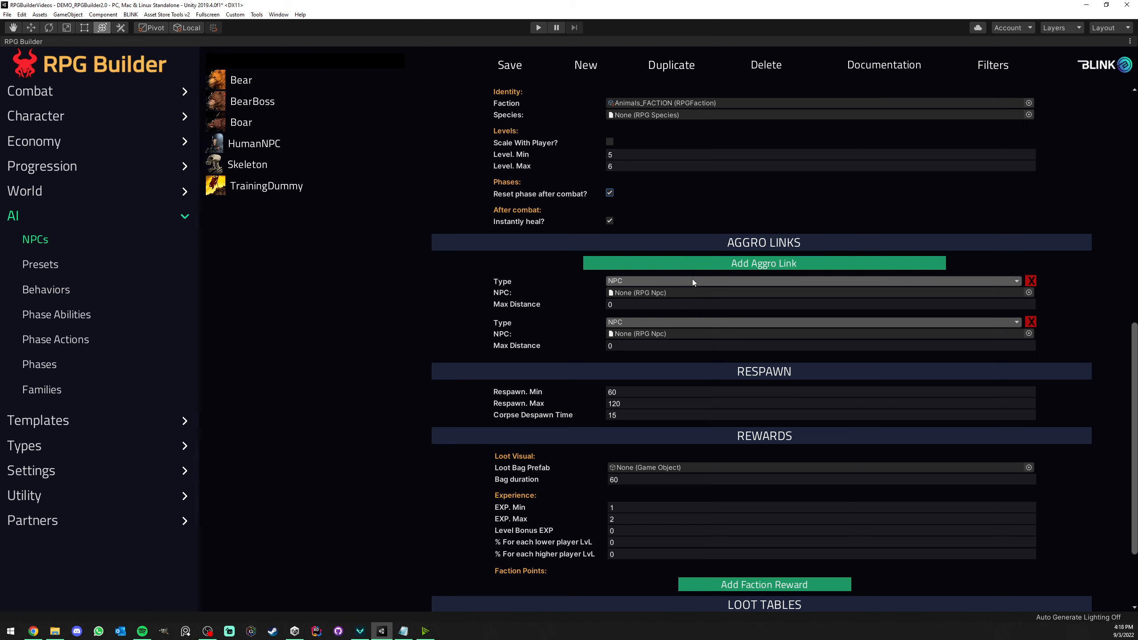
# - Check the NPCs available for the first aggro link without choosing one and set the link's Max Distance to 25
pyautogui.click(1029, 292)
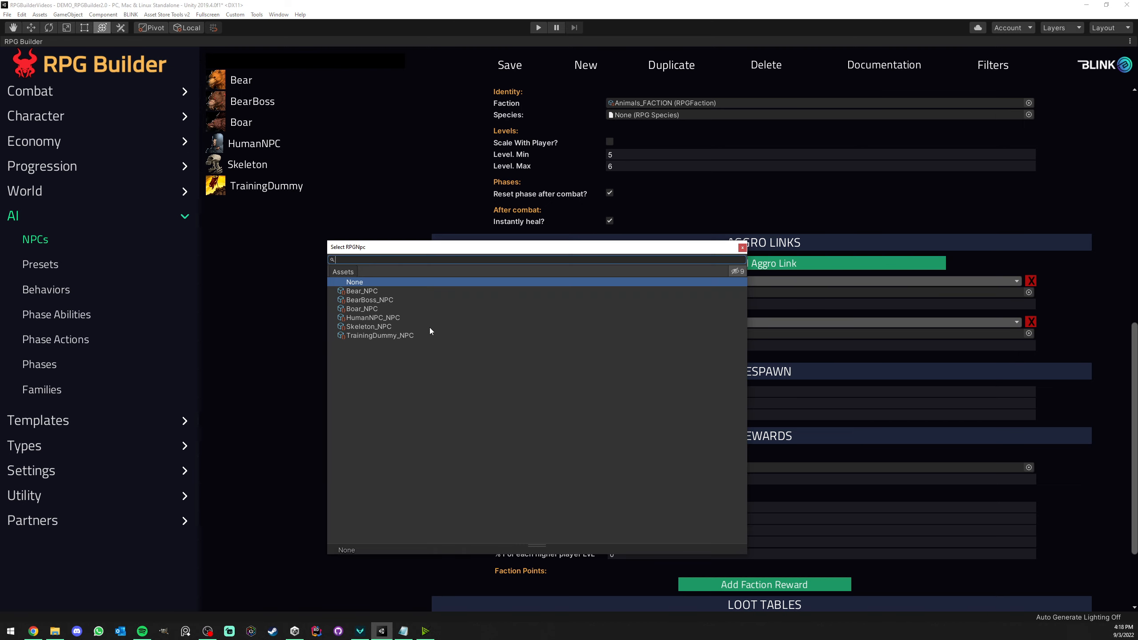
pyautogui.click(742, 248)
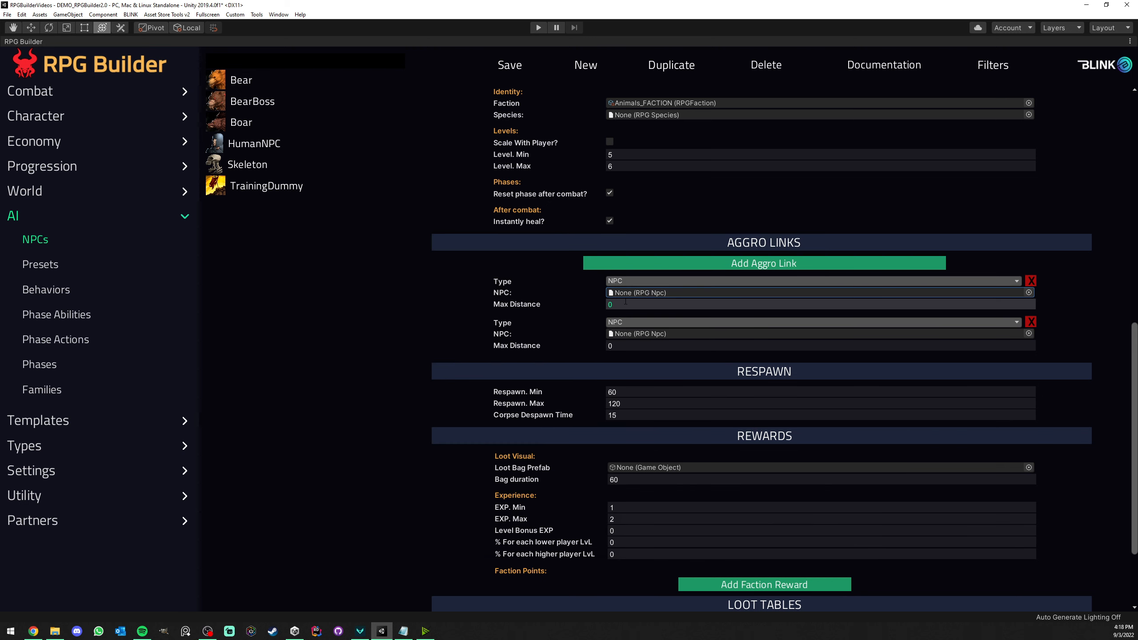
pyautogui.click(643, 305)
pyautogui.write('25')
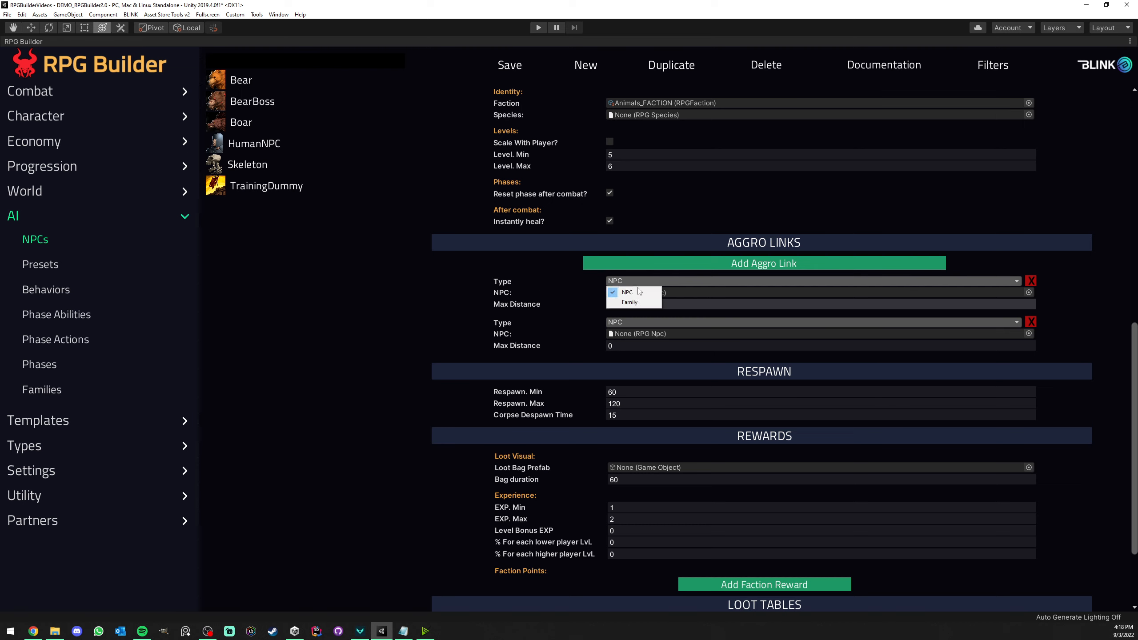
# - Switch the first aggro link's type to Family and save the Spider NPC
pyautogui.click(632, 302)
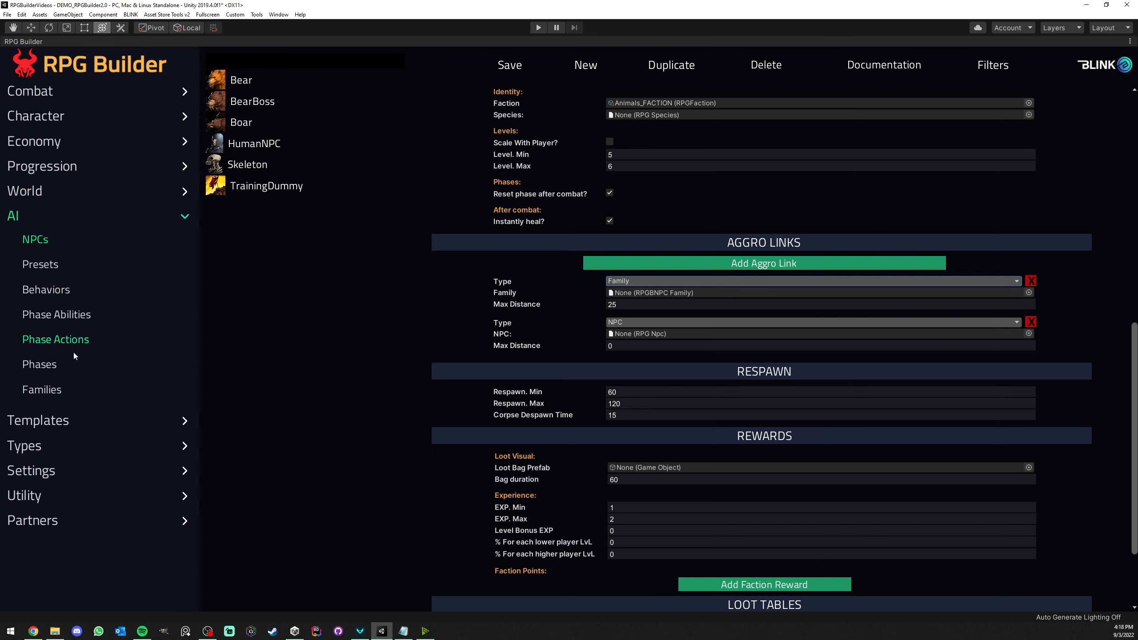
pyautogui.scroll(15, 453, 286)
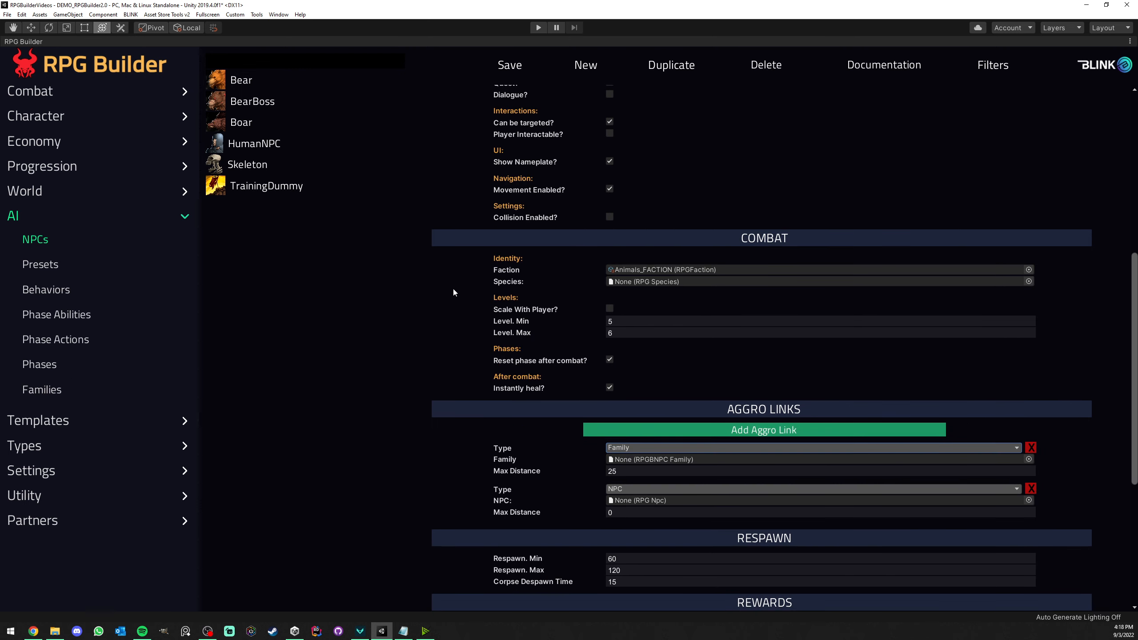
pyautogui.click(510, 65)
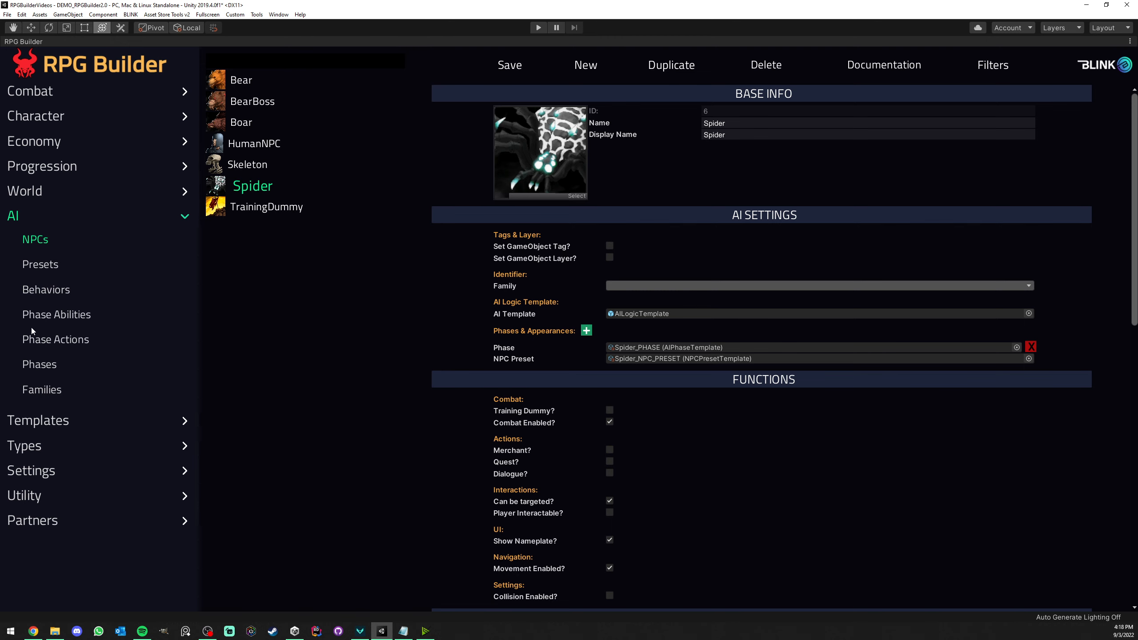
# - Start a new NPC family with the name and display name Spider
pyautogui.click(41, 388)
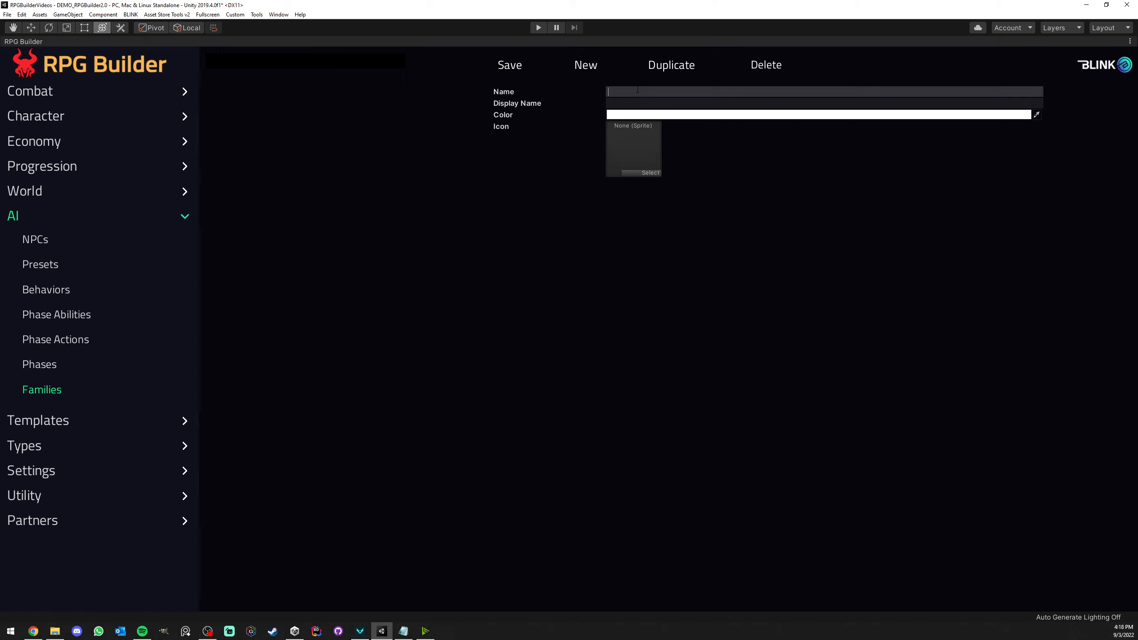
pyautogui.write('Spider')
pyautogui.hotkey('ctrl', 'a')
pyautogui.hotkey('ctrl', 'c')
pyautogui.click(635, 100)
pyautogui.hotkey('ctrl', 'v')
# - Give the Spider family the SpiderBoss2 sprite as its icon and save the family
pyautogui.click(650, 173)
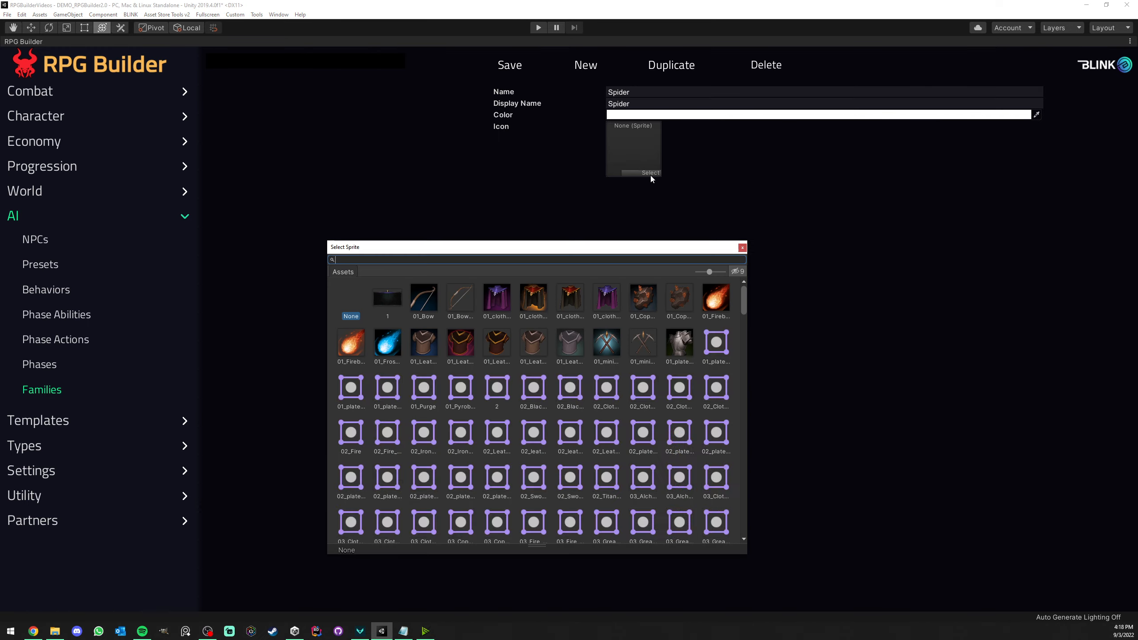
pyautogui.write('spi')
pyautogui.click(537, 300)
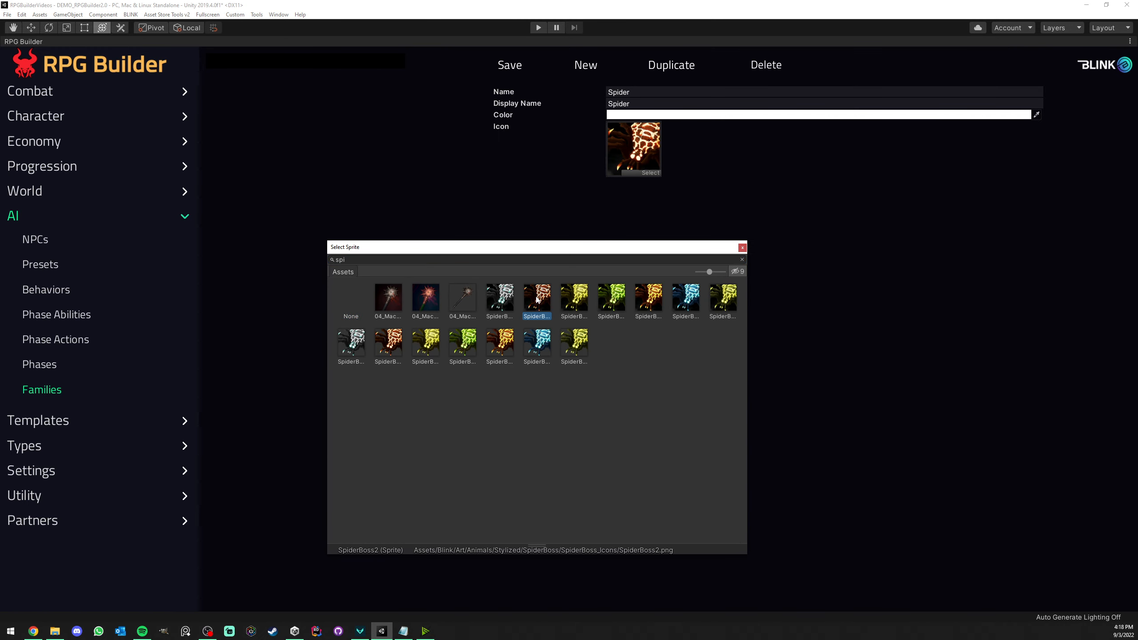
pyautogui.doubleClick(538, 301)
pyautogui.click(510, 65)
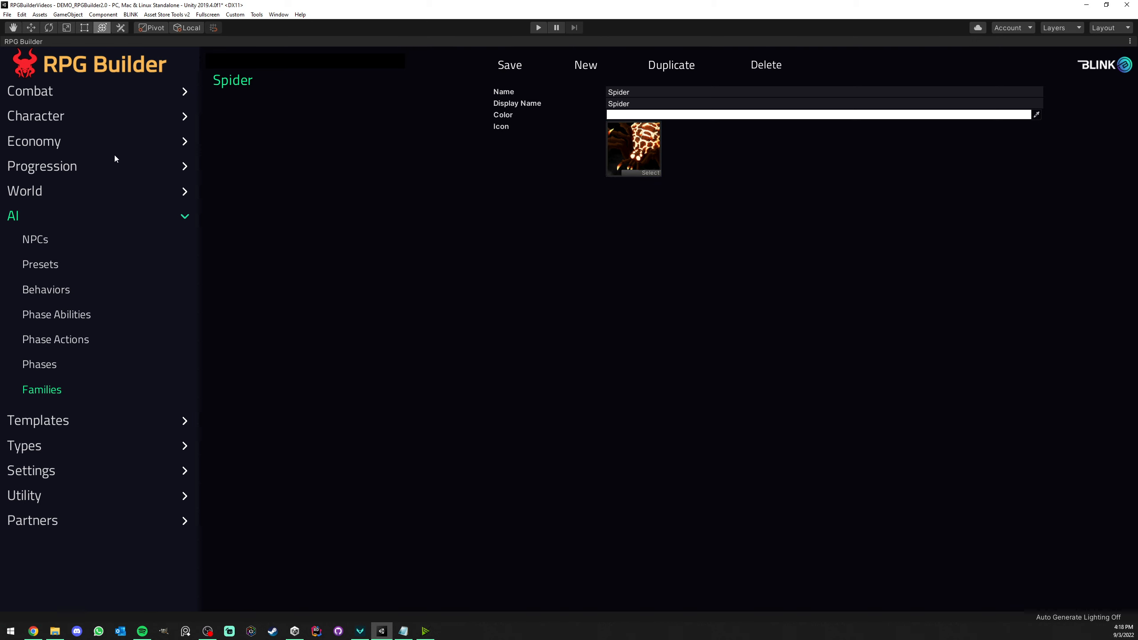
# - Reopen the Spider NPC's settings at its aggro links
pyautogui.click(36, 239)
pyautogui.click(252, 189)
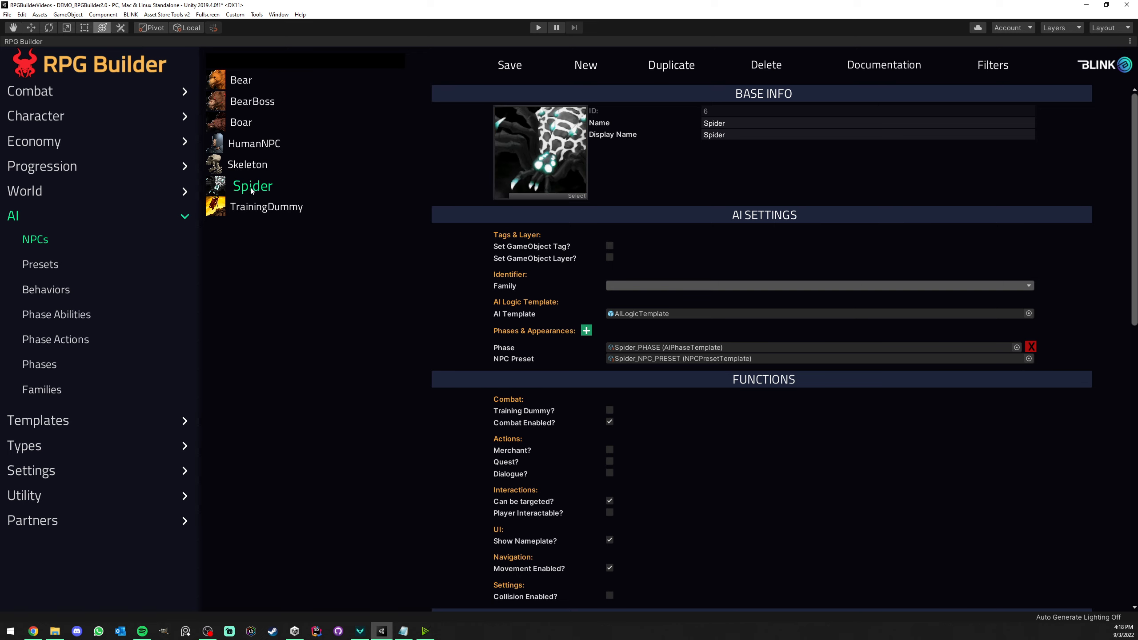
pyautogui.scroll(-10, 526, 253)
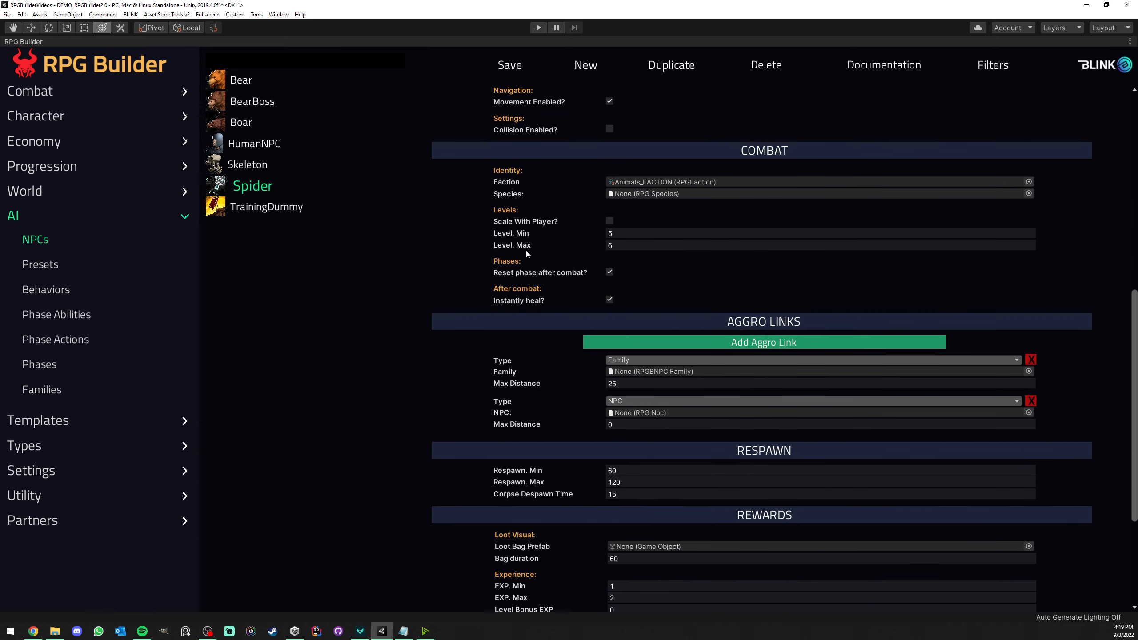
pyautogui.scroll(2, 537, 265)
pyautogui.scroll(3, 556, 268)
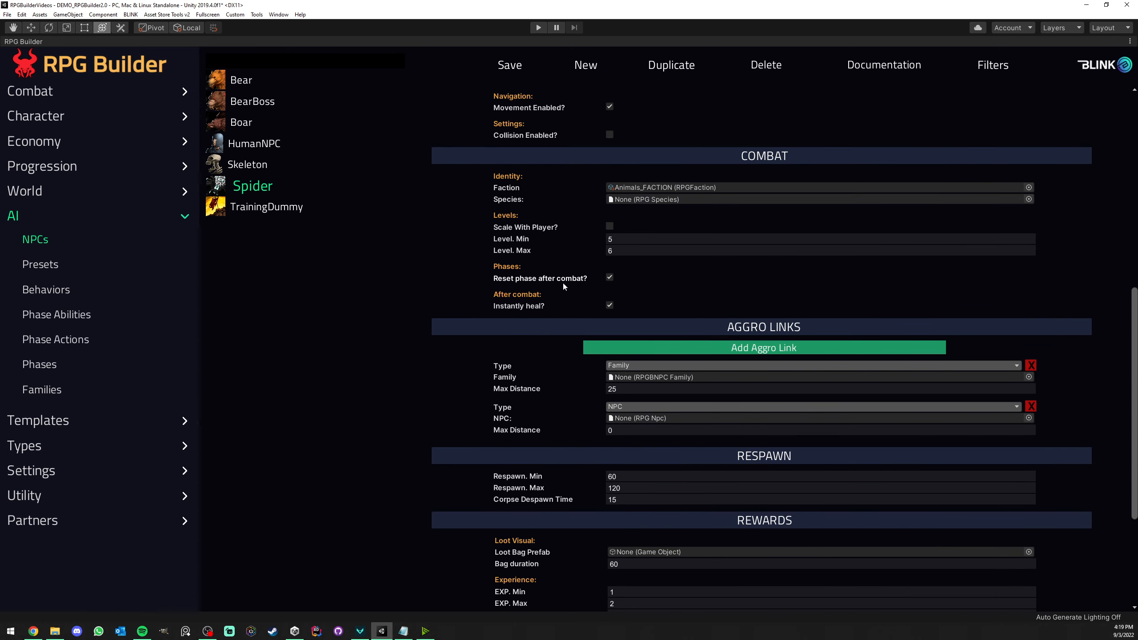
pyautogui.scroll(-3, 562, 281)
# - Try the NPC type on the first aggro link and check the selectable NPCs without choosing one
pyautogui.click(639, 232)
pyautogui.click(632, 246)
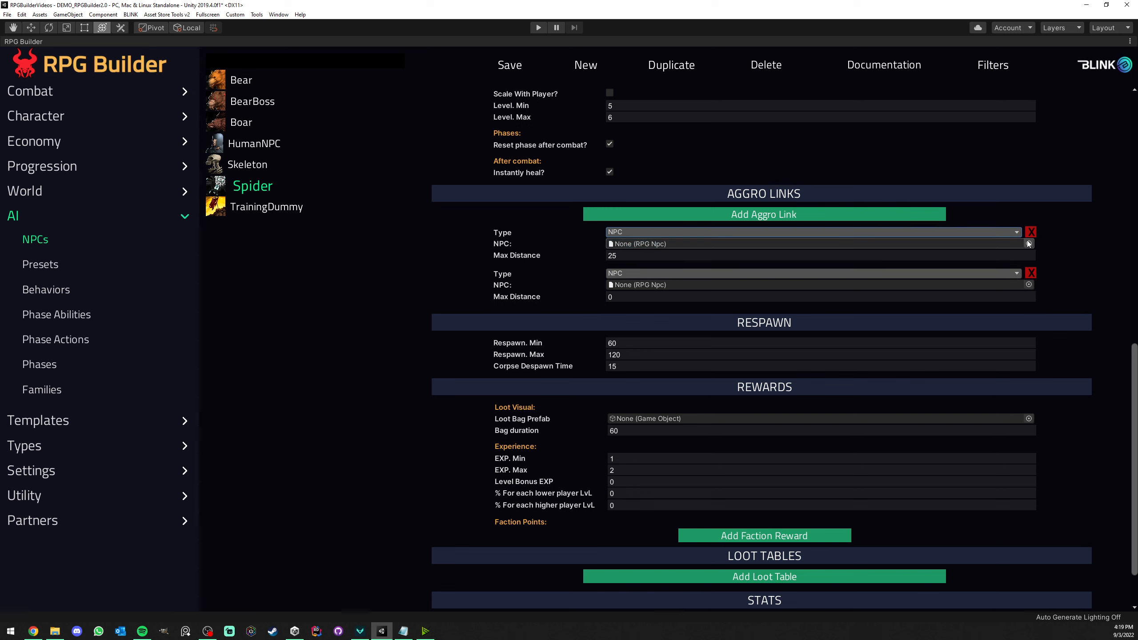
pyautogui.click(1028, 244)
pyautogui.click(299, 336)
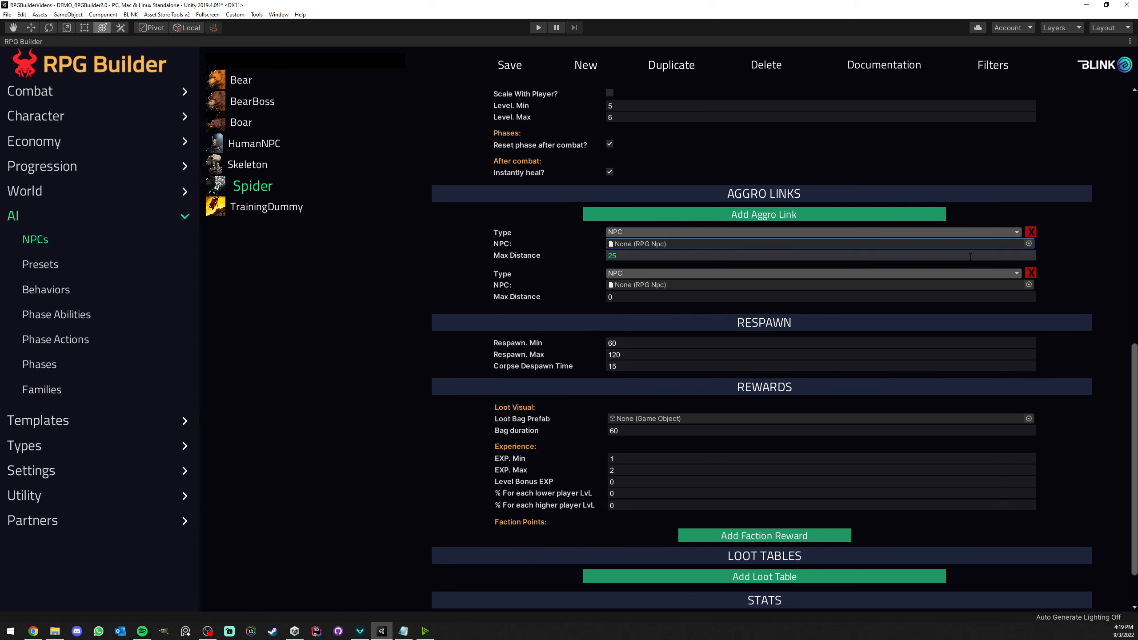
# - Remove the second aggro link, point the remaining one to the family Spider_NPC_FAMILY, and save the NPC
pyautogui.click(1031, 273)
pyautogui.click(638, 232)
pyautogui.click(638, 254)
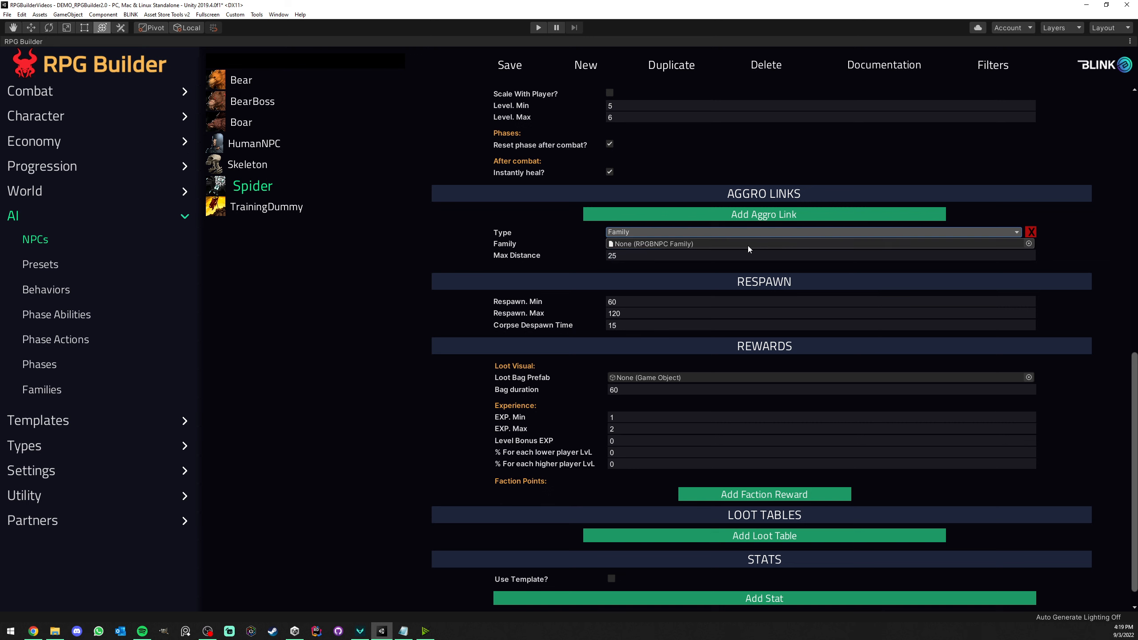
pyautogui.click(1029, 244)
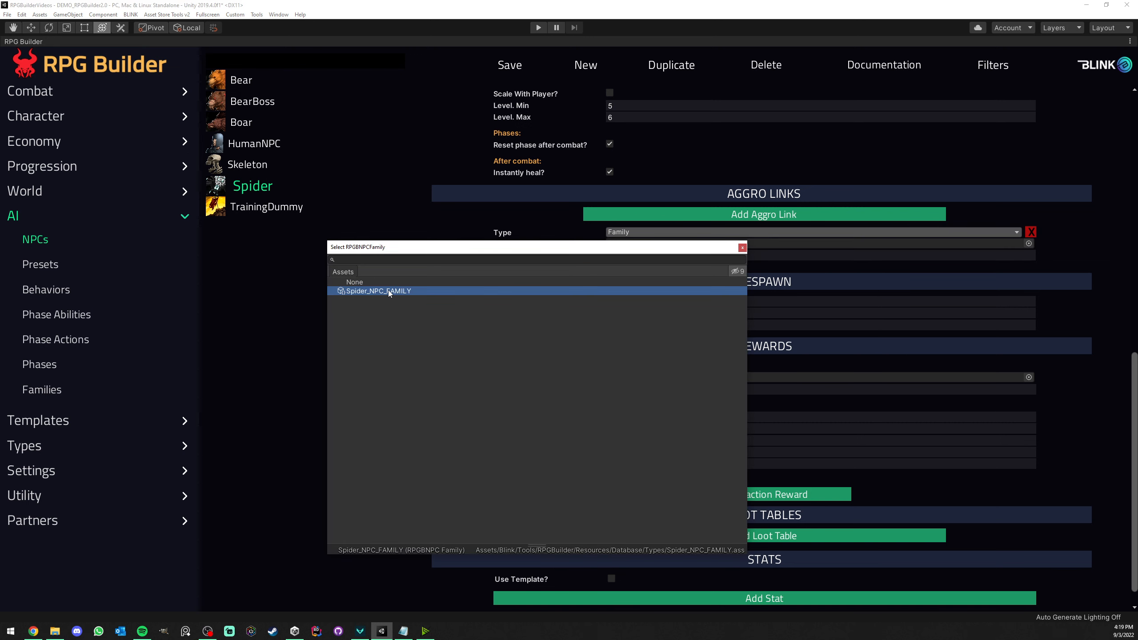
pyautogui.doubleClick(388, 291)
pyautogui.click(514, 69)
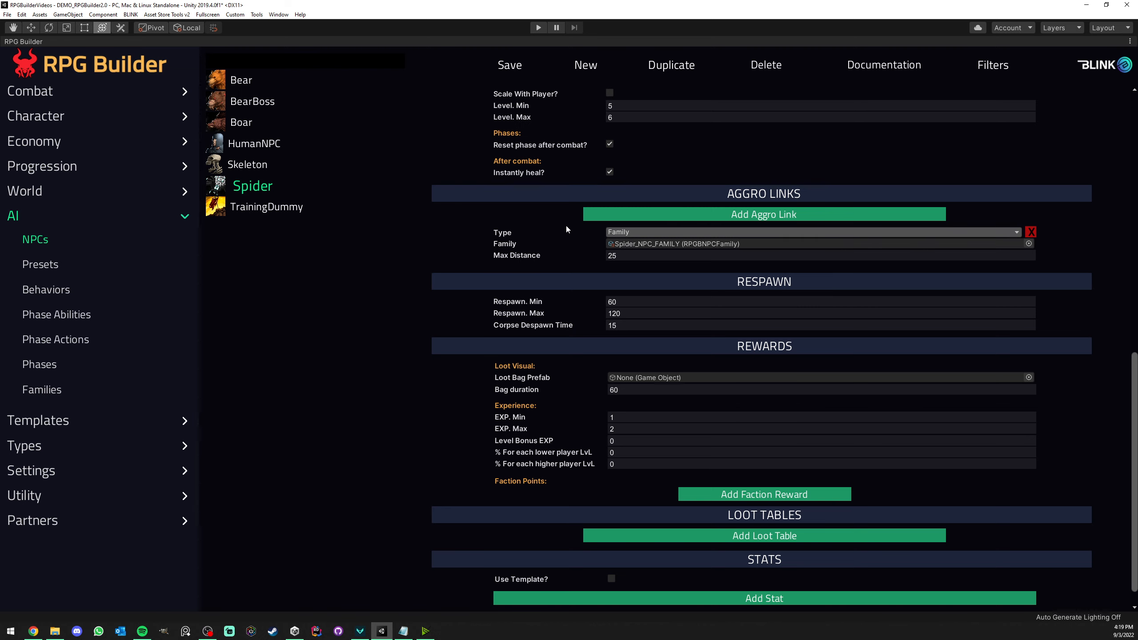
# - Set the Spider NPC's own Family identifier in the AI settings to Spider
pyautogui.scroll(8, 557, 242)
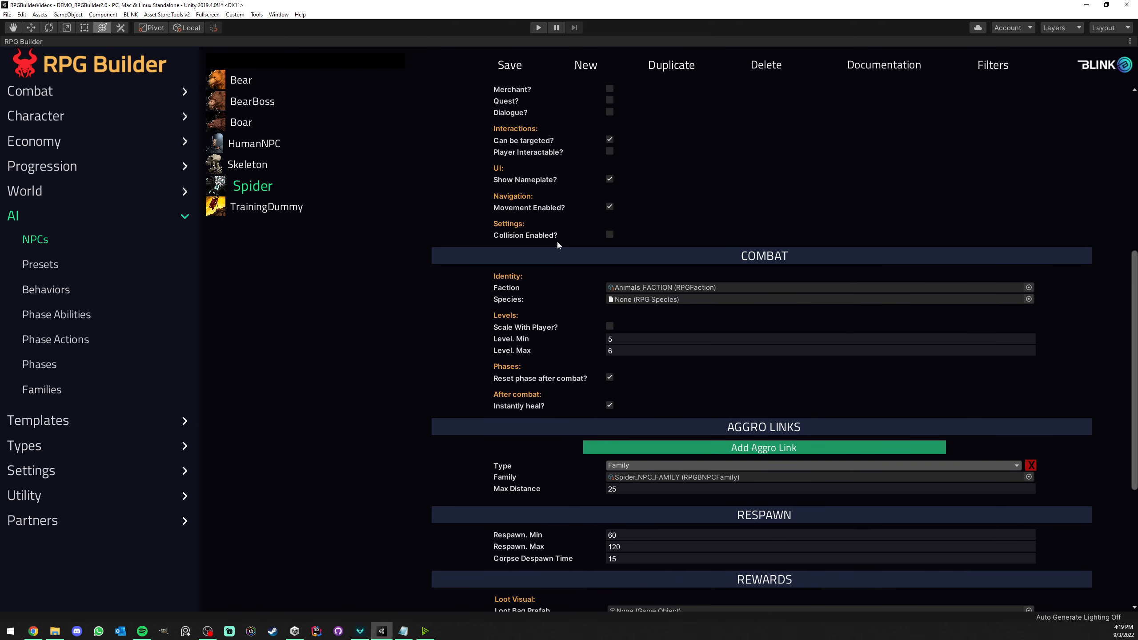
pyautogui.scroll(-4, 582, 298)
pyautogui.scroll(7, 587, 294)
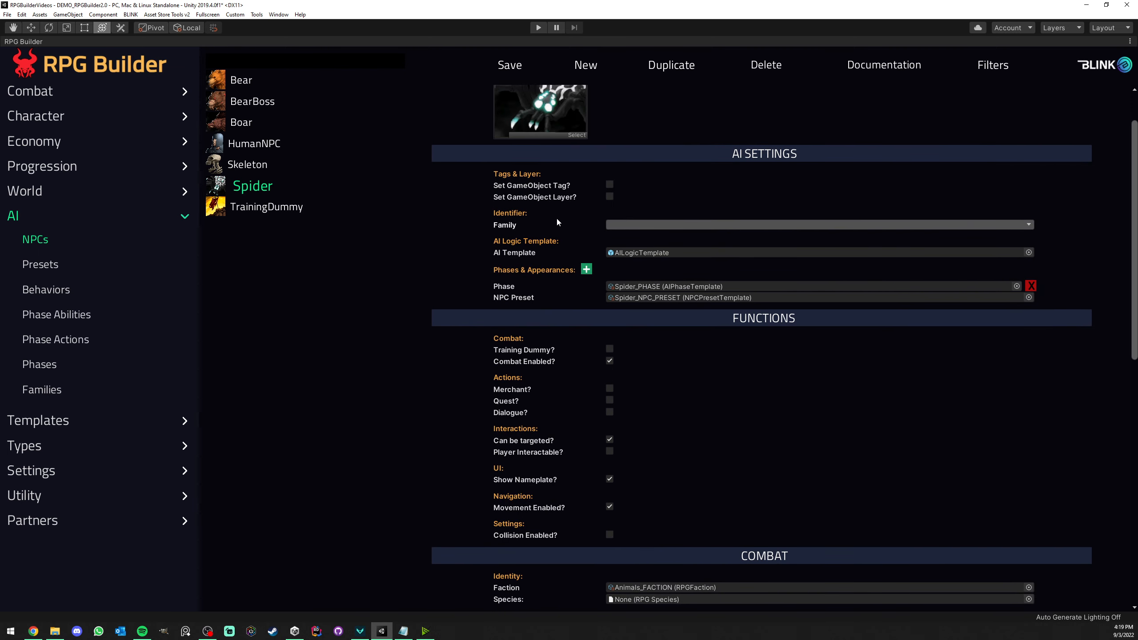
pyautogui.click(634, 224)
pyautogui.click(627, 235)
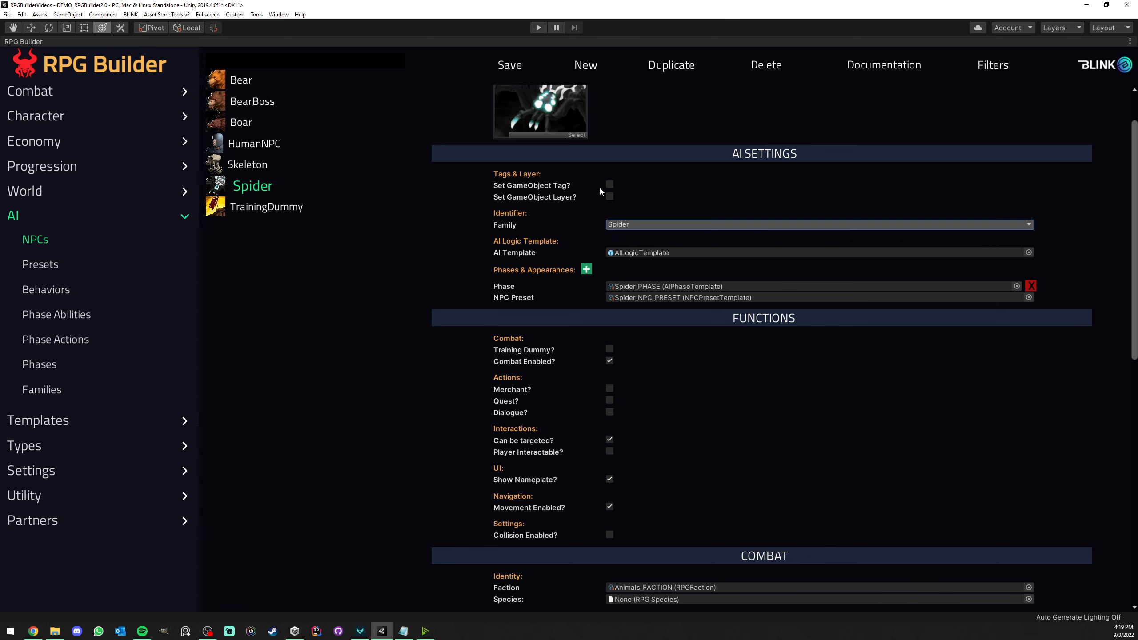
# - Try a respawn time of 1 minimum and 100 maximum for the Spider NPC
pyautogui.scroll(-11, 600, 244)
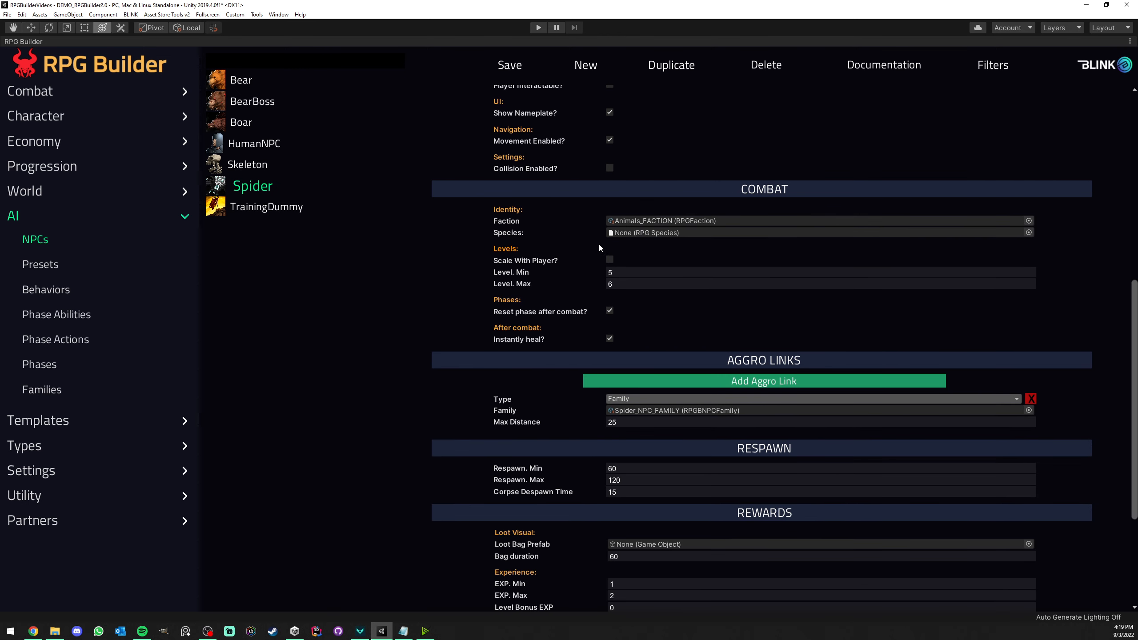
pyautogui.scroll(2, 556, 251)
pyautogui.scroll(-3, 583, 260)
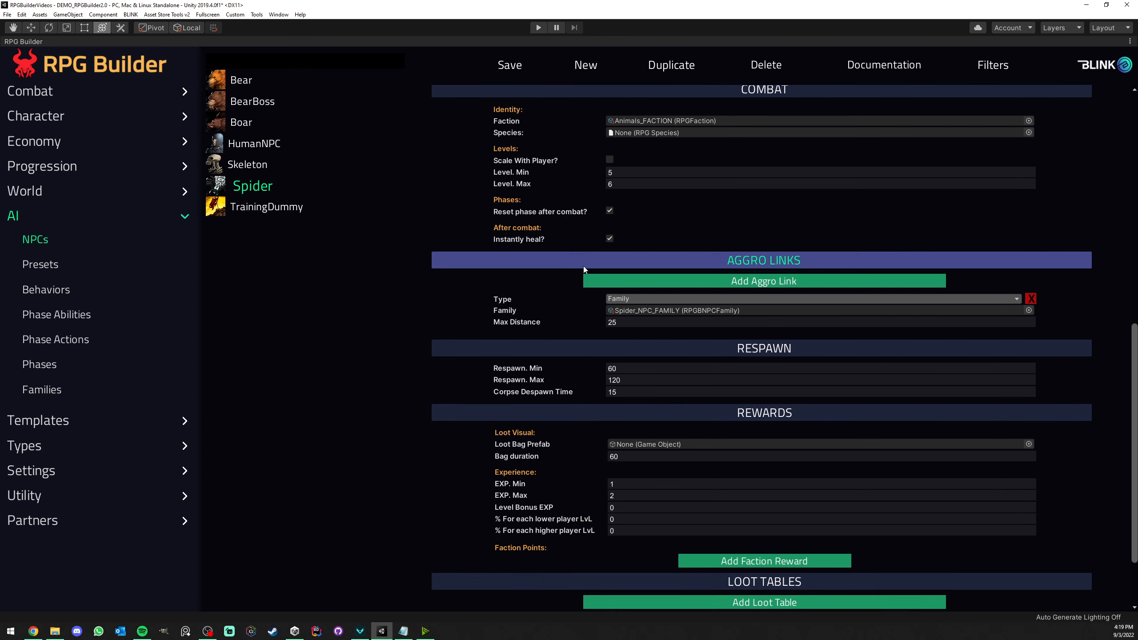
pyautogui.click(631, 277)
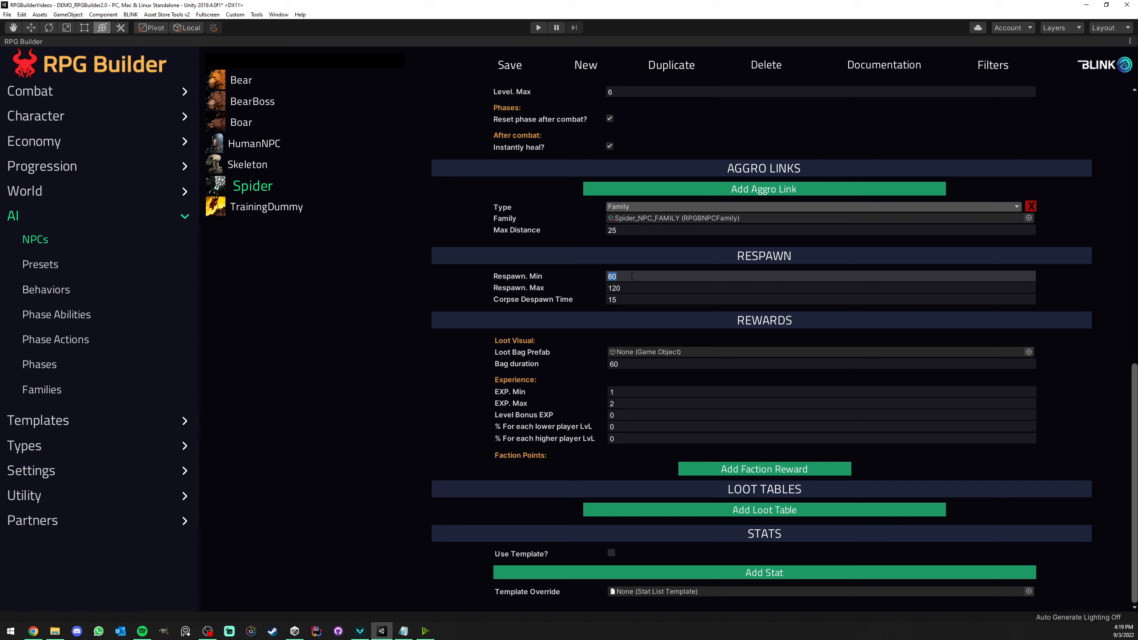
pyautogui.write('1')
pyautogui.press('Tab')
pyautogui.write('100')
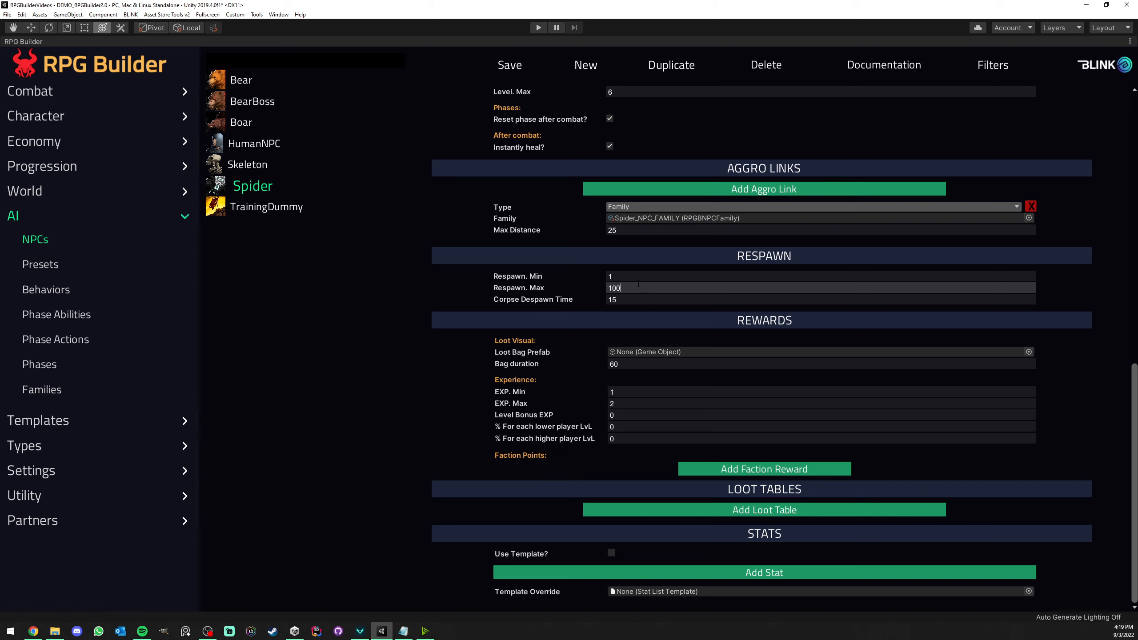
# - Set the Spider NPC's respawn minimum to 5, respawn maximum to 10 and Corpse Despawn Time to 5
pyautogui.click(634, 278)
pyautogui.write('5')
pyautogui.click(636, 290)
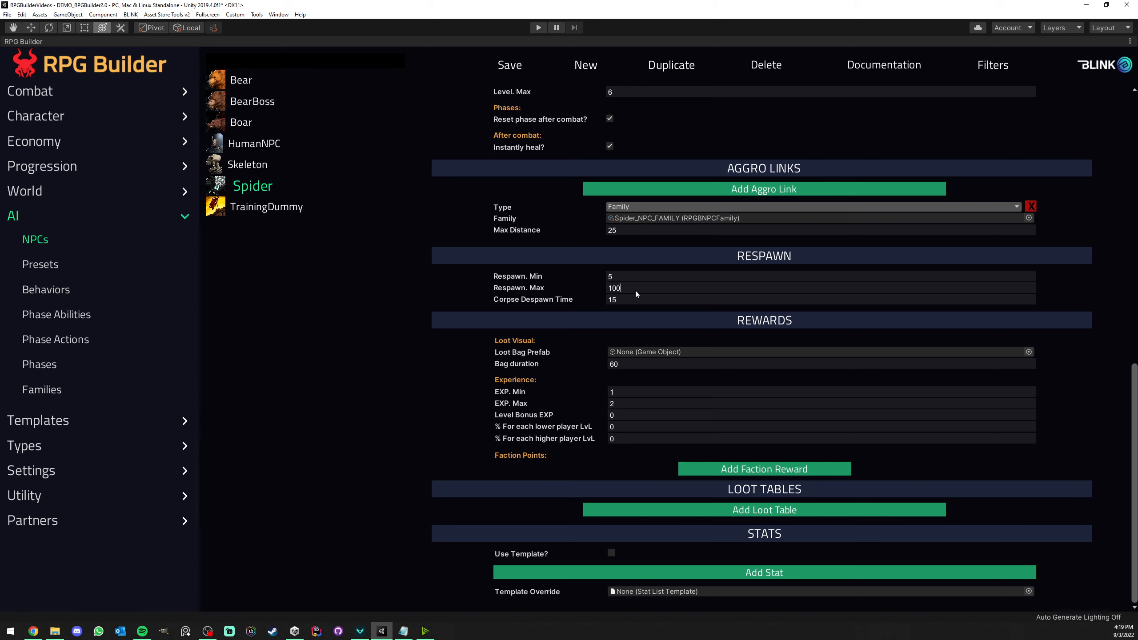
pyautogui.write('10')
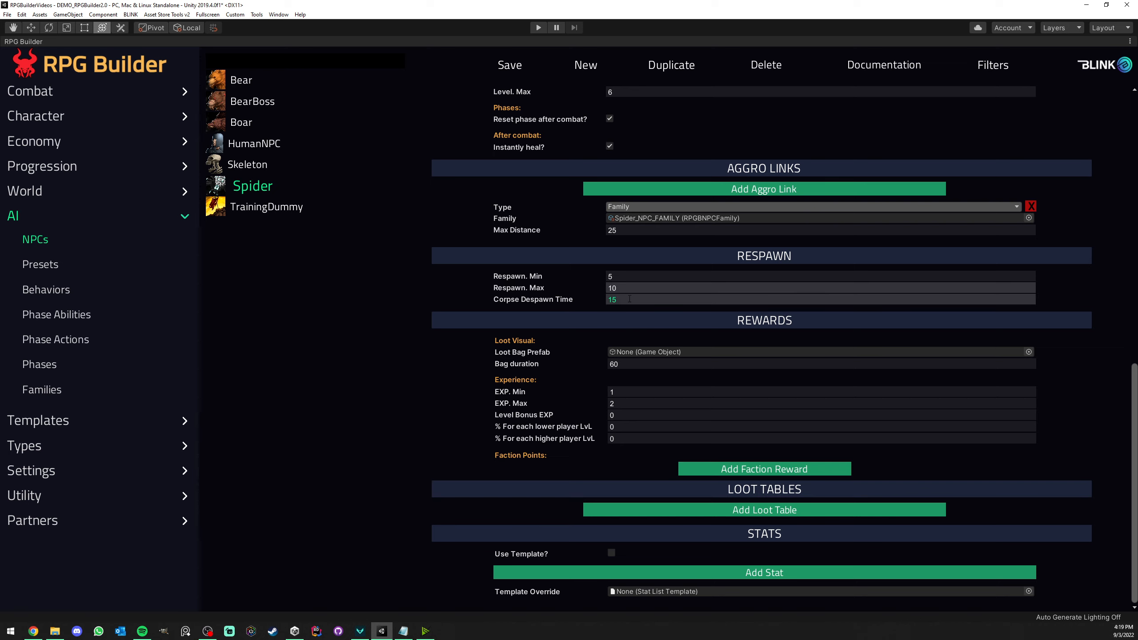
pyautogui.click(629, 300)
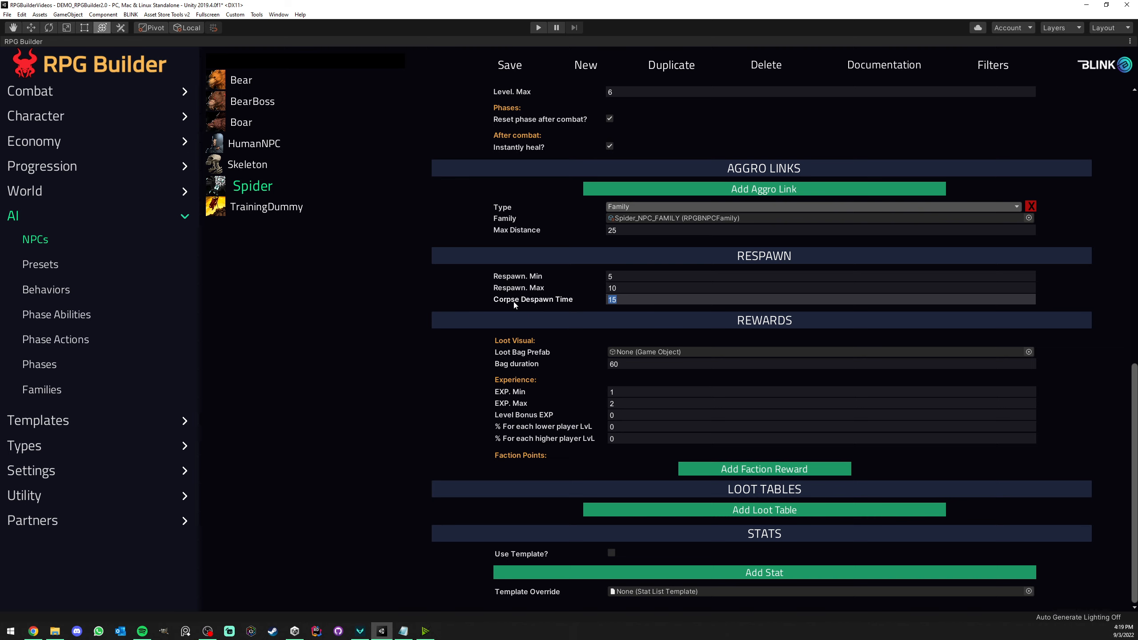
pyautogui.moveTo(548, 302)
pyautogui.write('5')
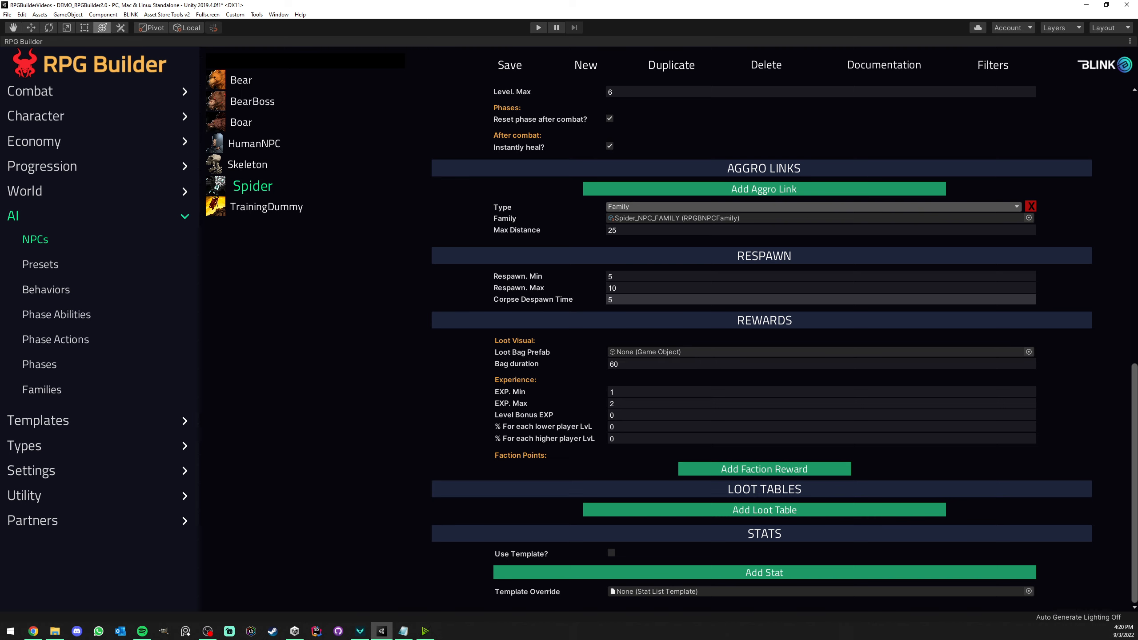
# - Set Level Bonus EXP to 5 in the experience rewards and check it against the NPC's minimum level
pyautogui.click(633, 391)
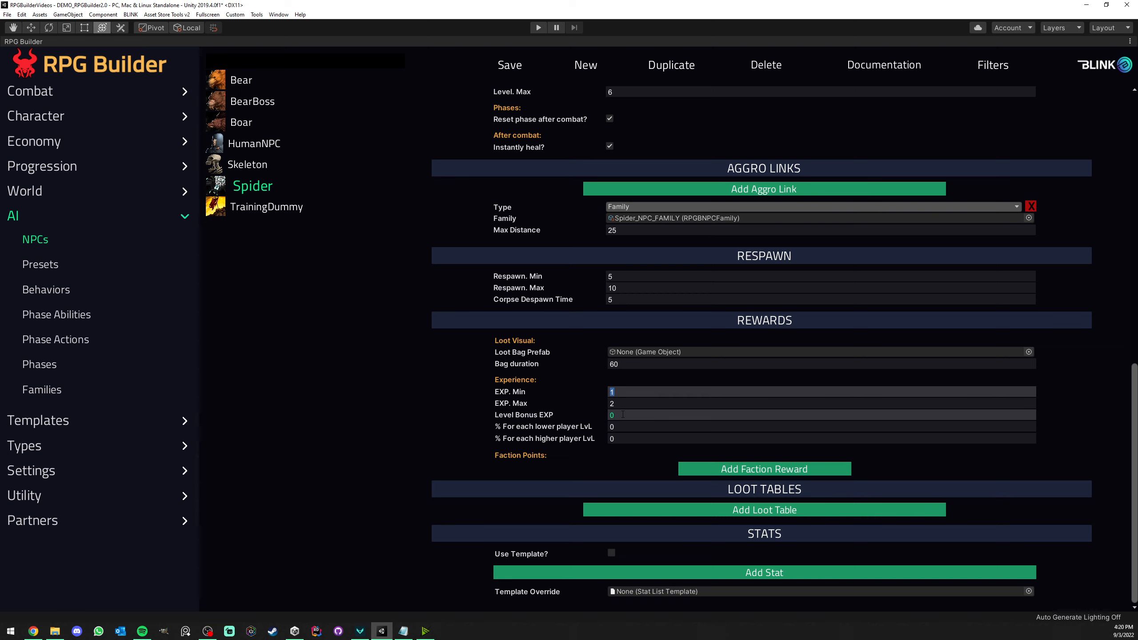
pyautogui.click(623, 414)
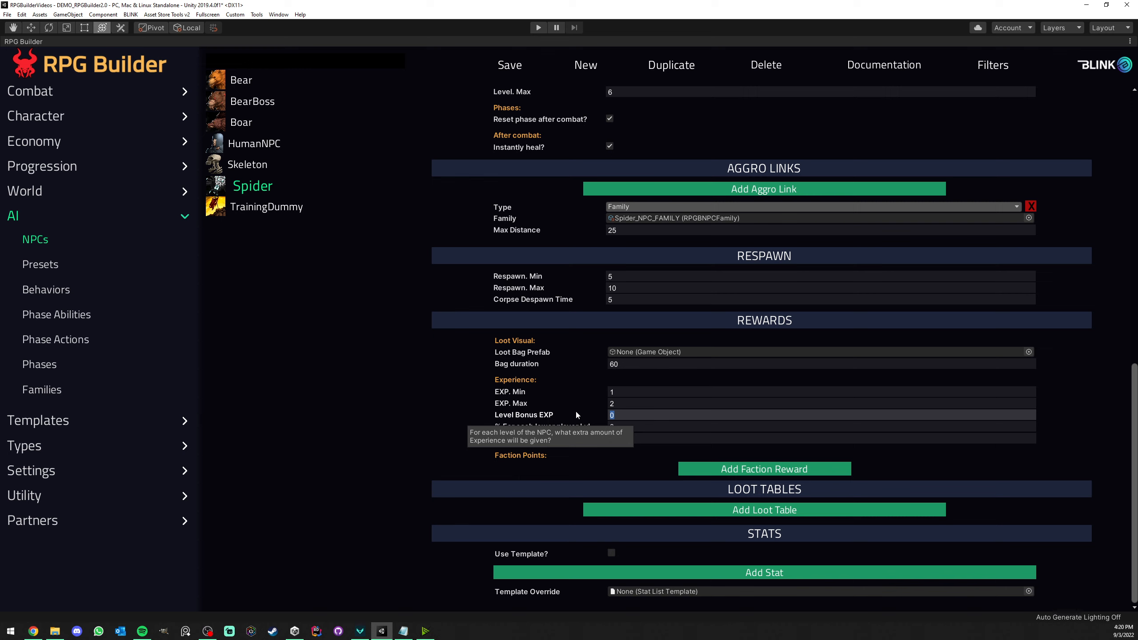
pyautogui.write('5')
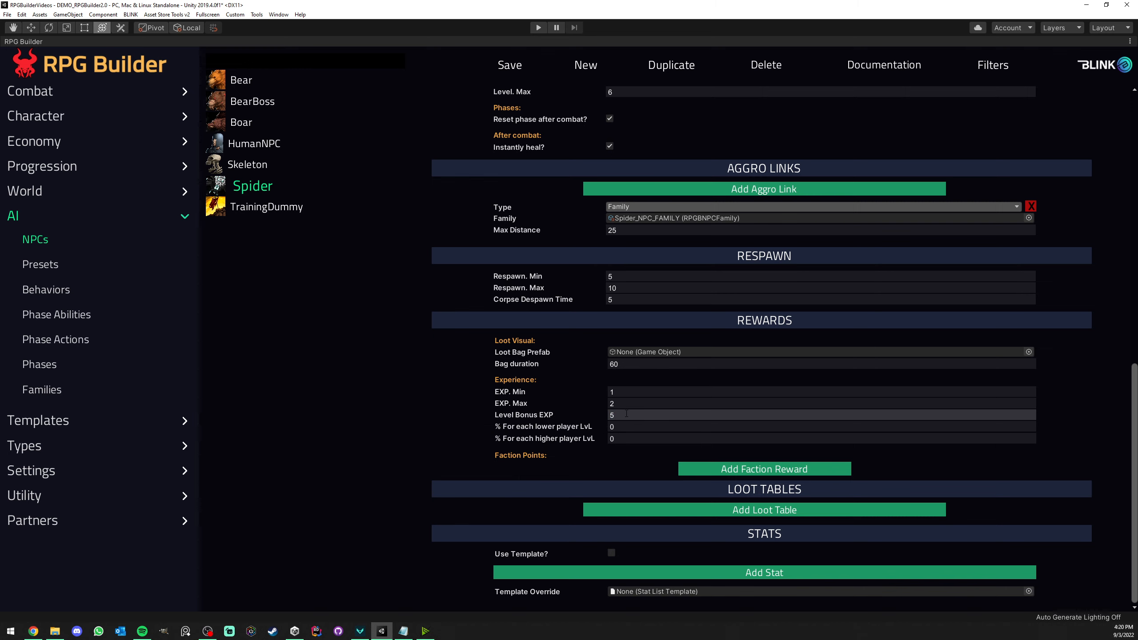
pyautogui.scroll(2, 551, 394)
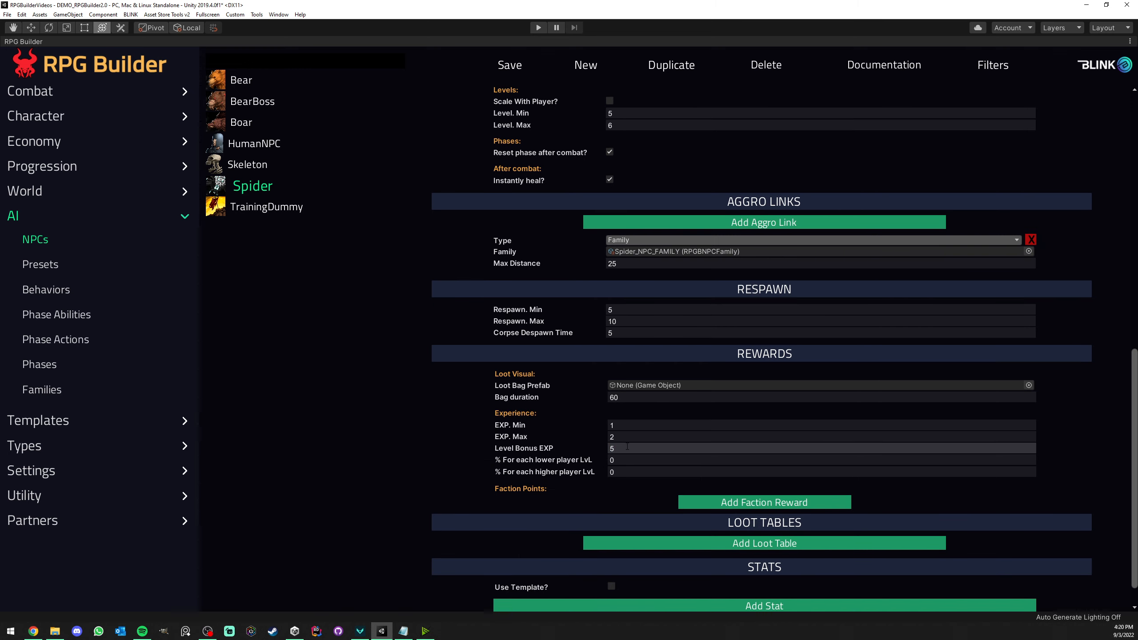
pyautogui.scroll(10, 539, 396)
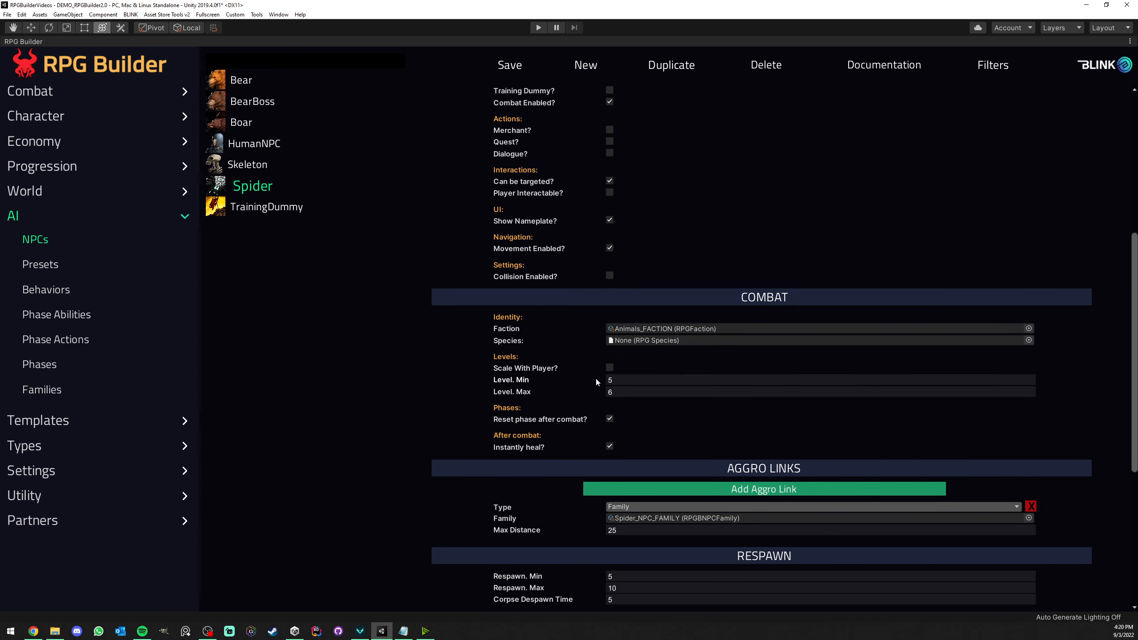
pyautogui.click(626, 381)
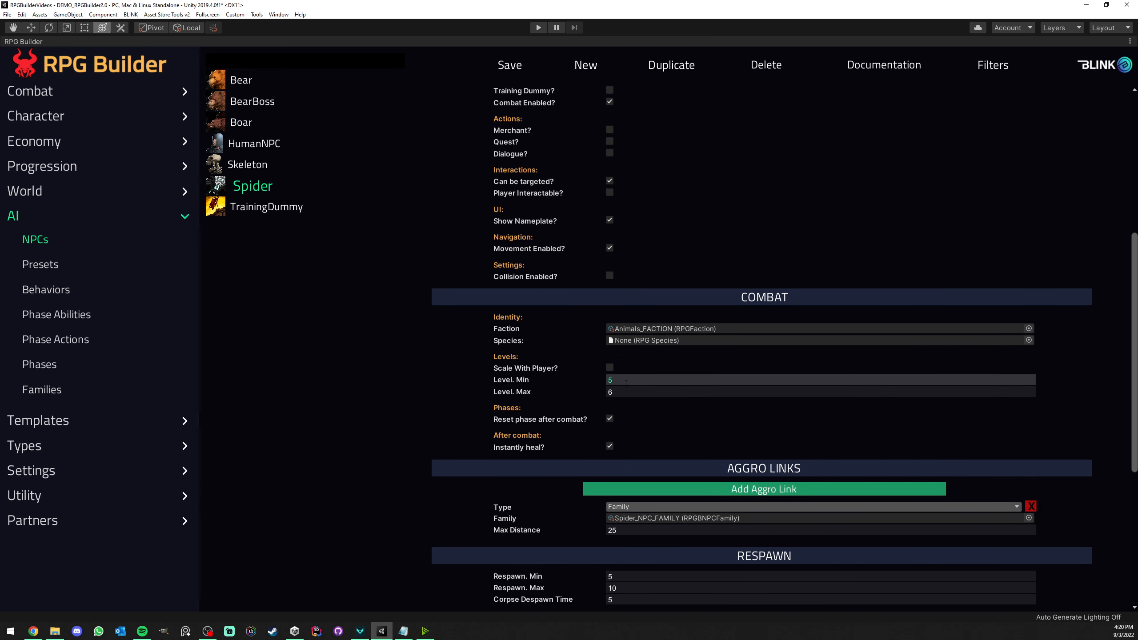
pyautogui.scroll(-11, 574, 372)
pyautogui.click(623, 392)
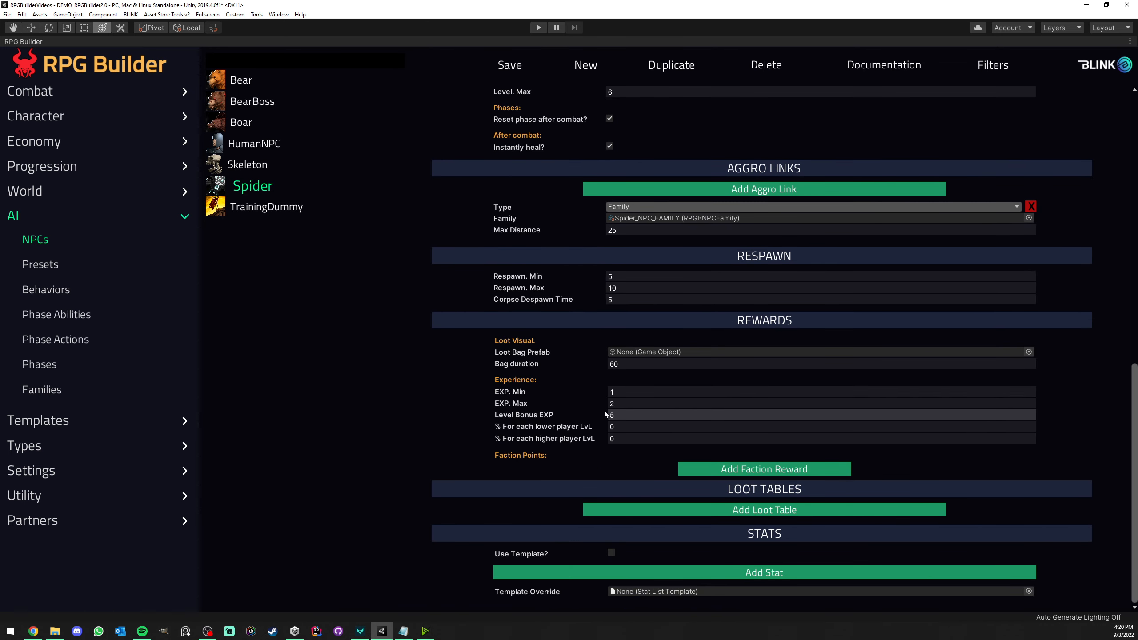
# - Try an experience modifier of -20 for each higher player level and set it back to 0
pyautogui.click(630, 426)
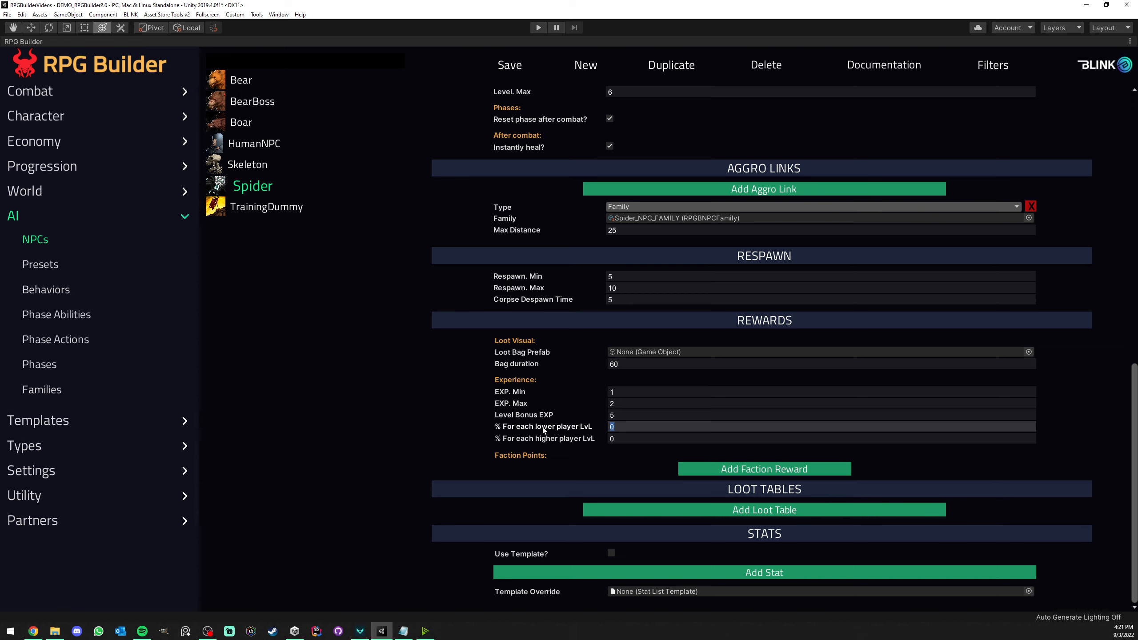
pyautogui.click(628, 440)
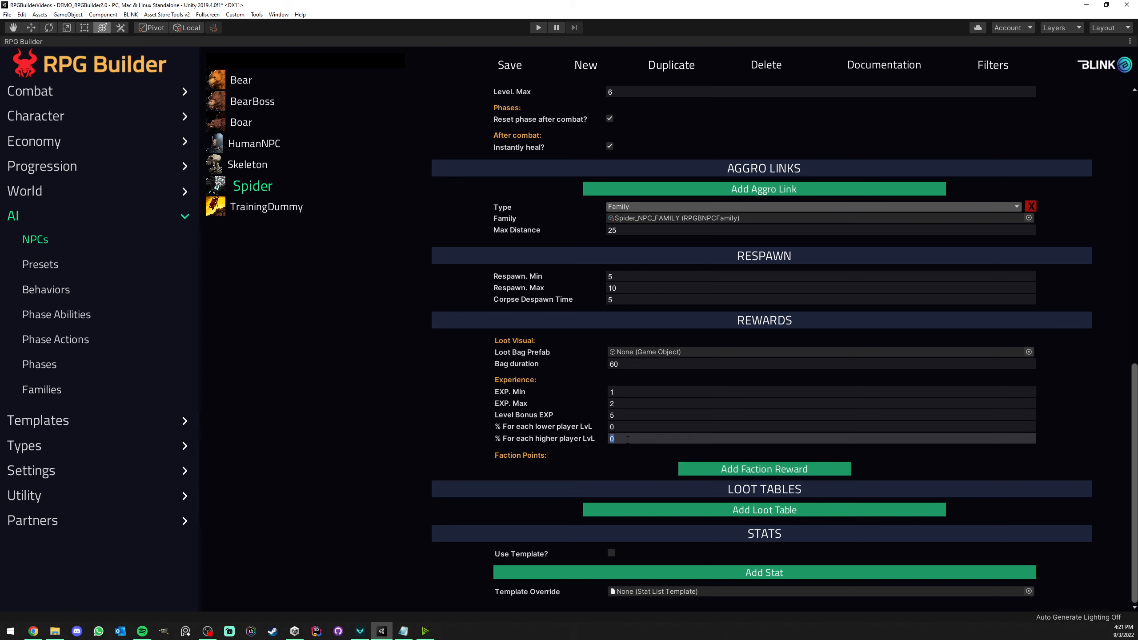
pyautogui.write('-20')
pyautogui.click(632, 440)
pyautogui.click(636, 438)
pyautogui.click(577, 440)
pyautogui.write('0')
# - Add four faction rewards to the Spider NPC and browse the available factions for the first one without choosing any
pyautogui.click(709, 465)
pyautogui.scroll(-2, 721, 448)
pyautogui.click(741, 426)
pyautogui.click(741, 426)
pyautogui.click(742, 423)
pyautogui.scroll(-3, 744, 417)
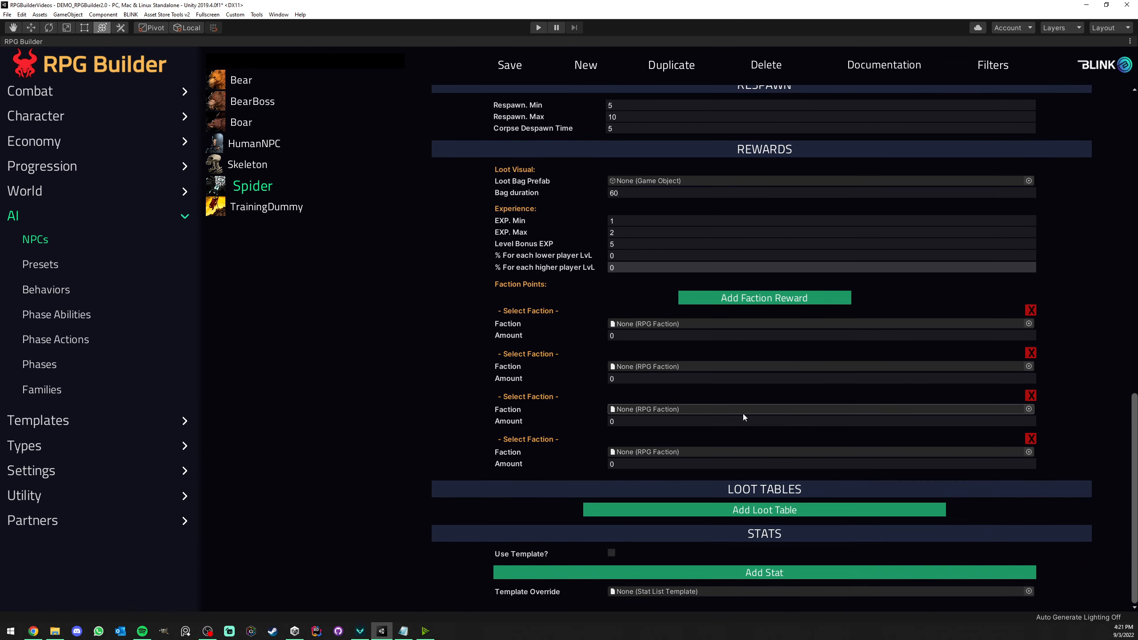
pyautogui.click(1029, 323)
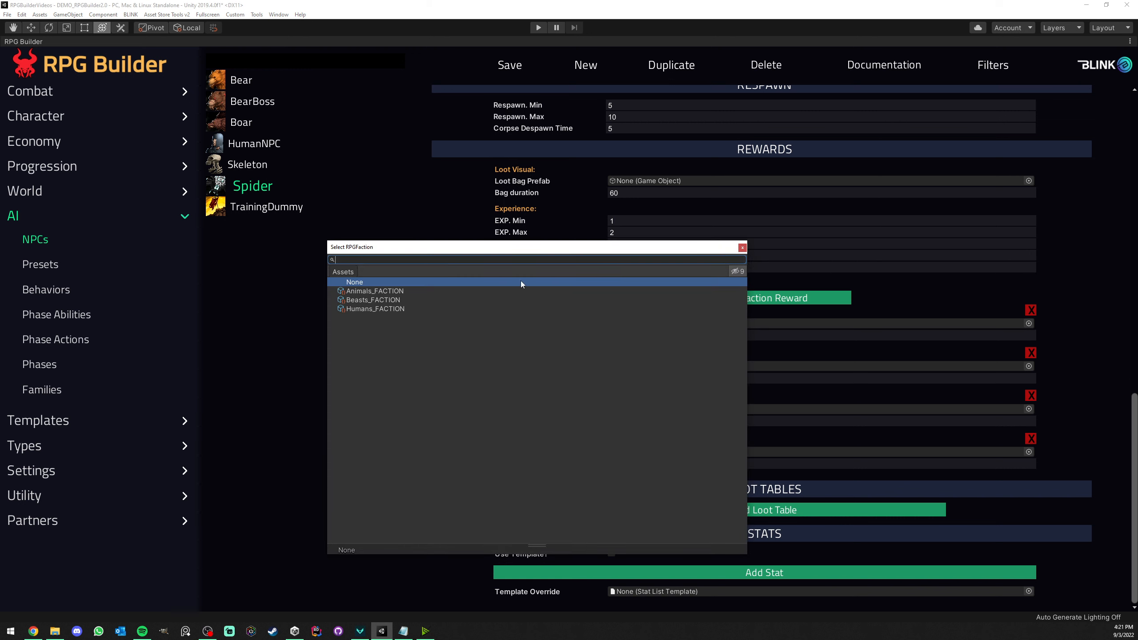
pyautogui.click(742, 248)
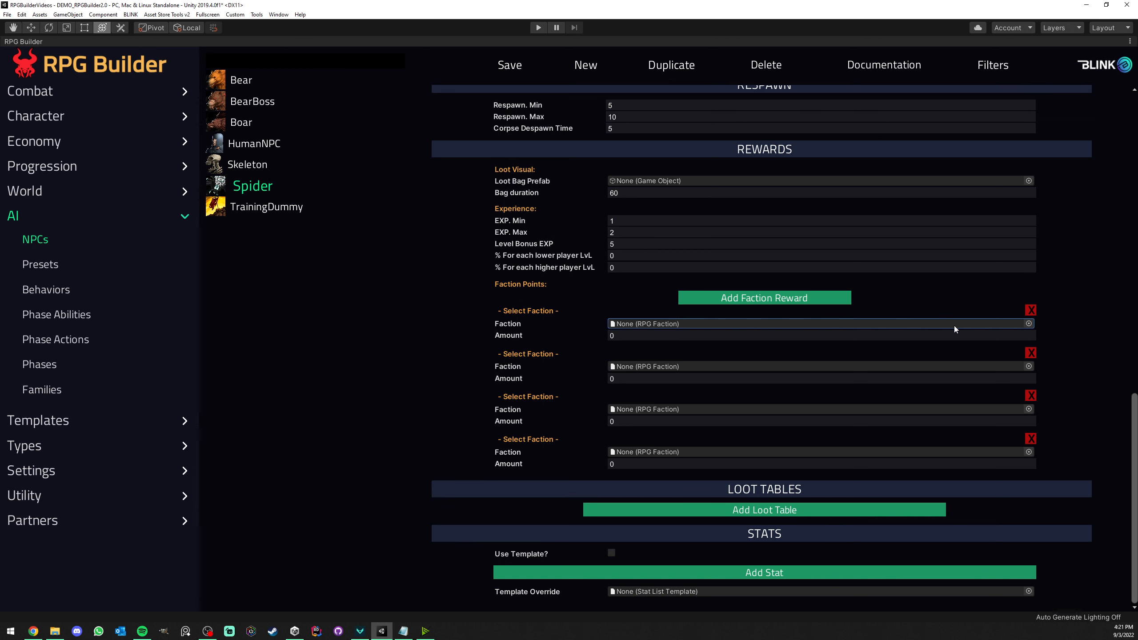
# - Remove all four empty faction rewards from the Spider NPC
pyautogui.click(1032, 311)
pyautogui.click(1032, 353)
pyautogui.click(1033, 387)
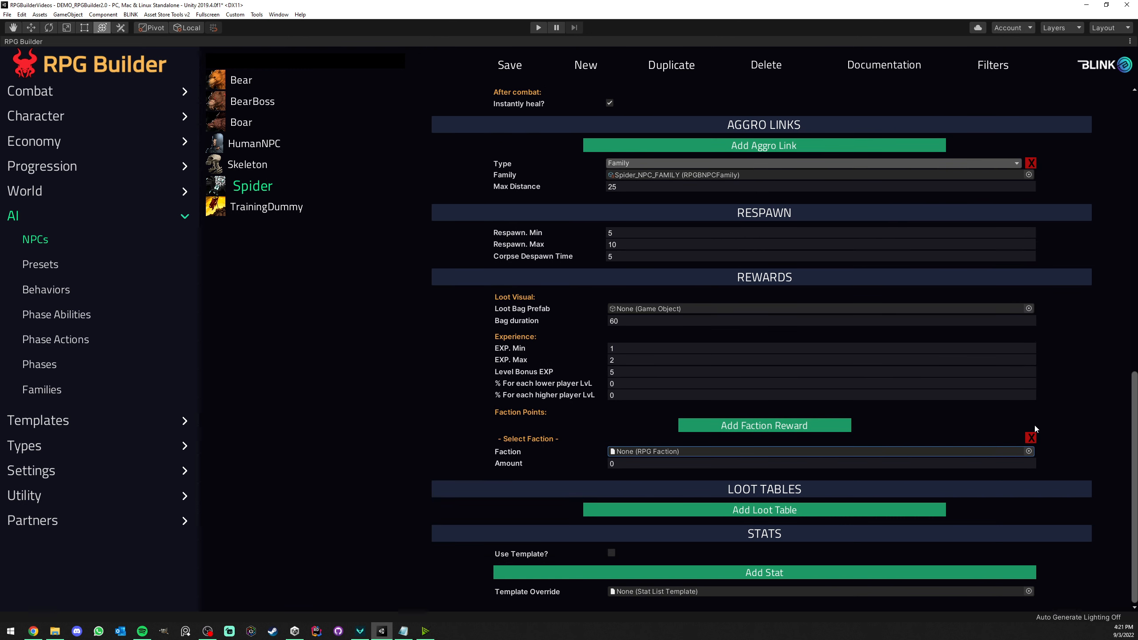
pyautogui.click(1033, 426)
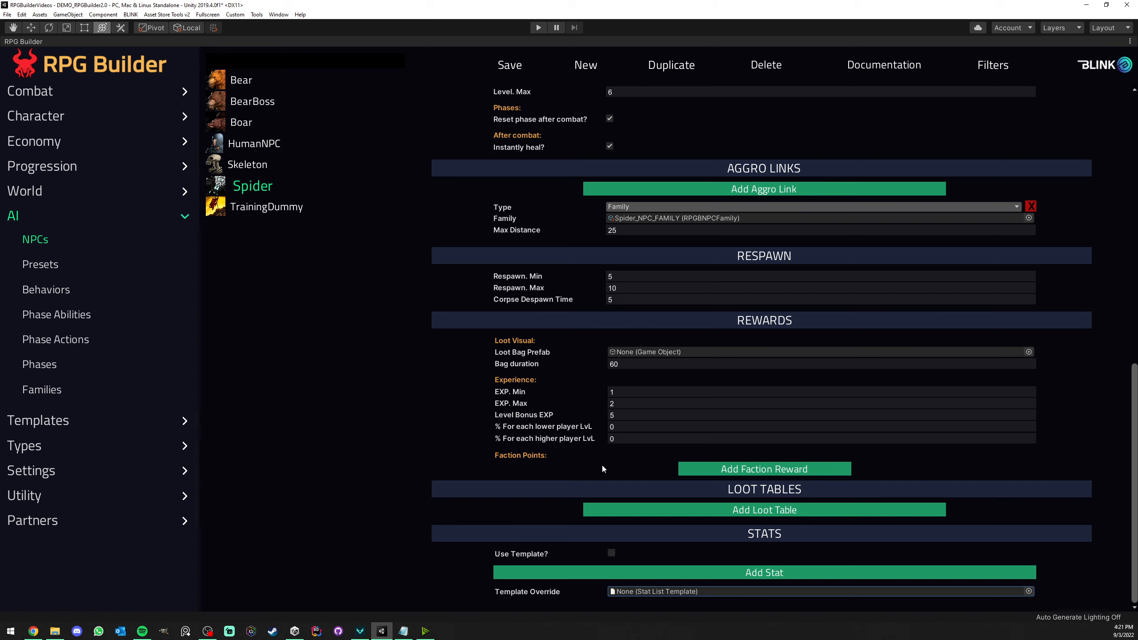
# - Try out two loot table entries on the Spider NPC, browsing the available tables, and remove both entries
pyautogui.click(645, 509)
pyautogui.scroll(-2, 761, 471)
pyautogui.click(788, 451)
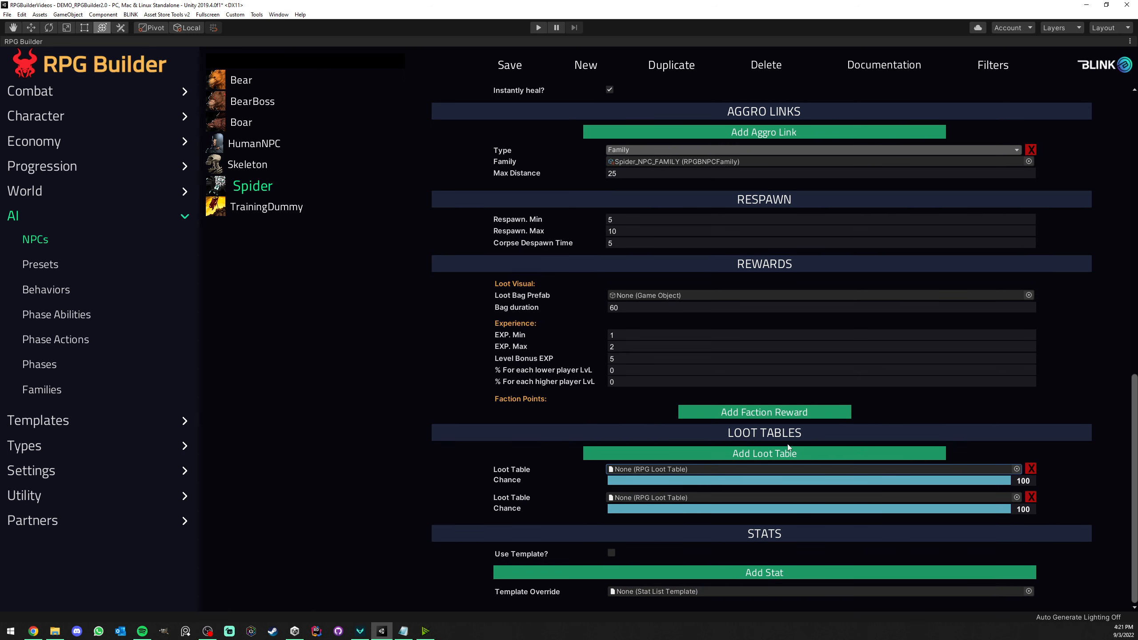
pyautogui.click(1015, 469)
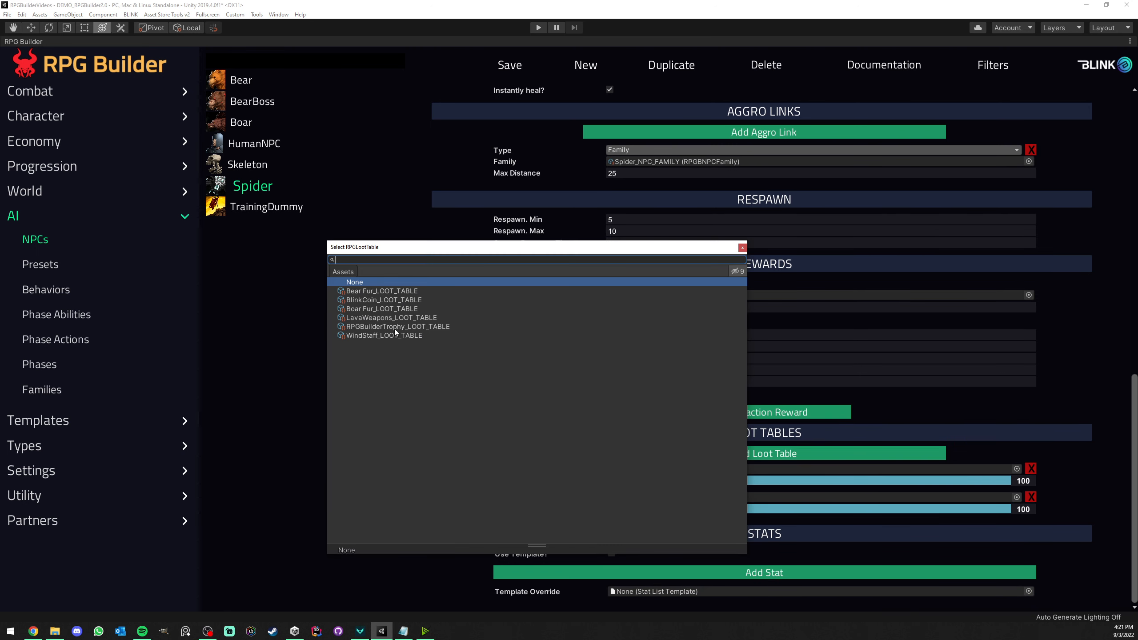
pyautogui.click(742, 249)
pyautogui.moveTo(1008, 480)
pyautogui.mouseDown()
pyautogui.moveTo(775, 482)
pyautogui.moveTo(1016, 475)
pyautogui.moveTo(612, 475)
pyautogui.moveTo(1014, 481)
pyautogui.mouseUp()
pyautogui.click(1031, 469)
pyautogui.click(1031, 496)
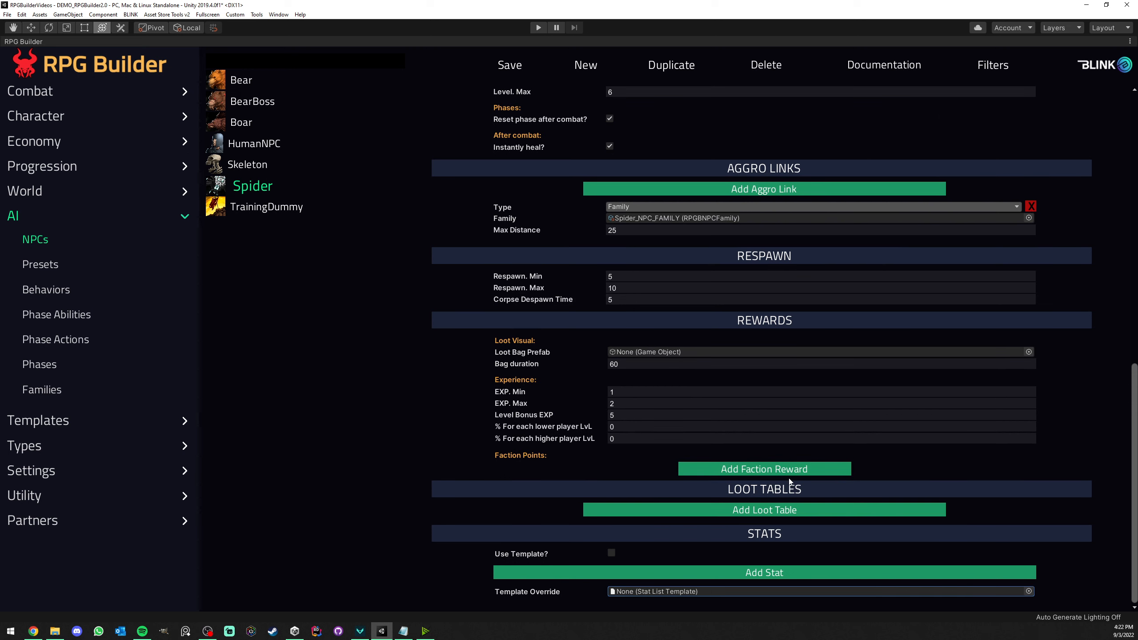
# - Add the Intellect stat to the Spider NPC with an Added Value of 5 and a Bonus per level of 2
pyautogui.click(690, 571)
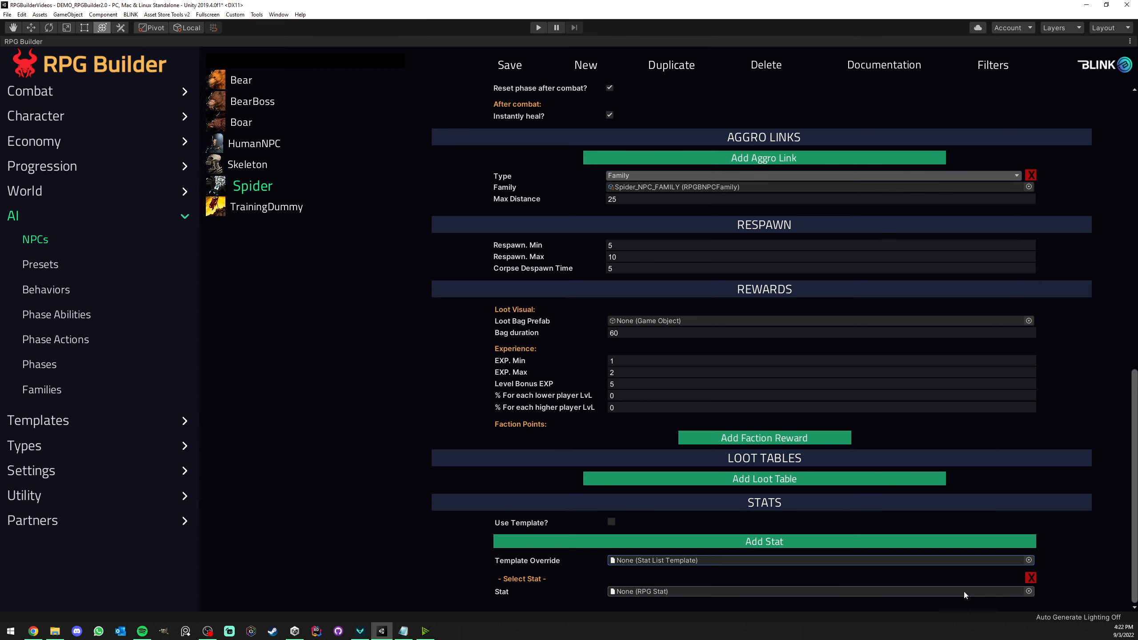
pyautogui.click(1028, 591)
pyautogui.write('t')
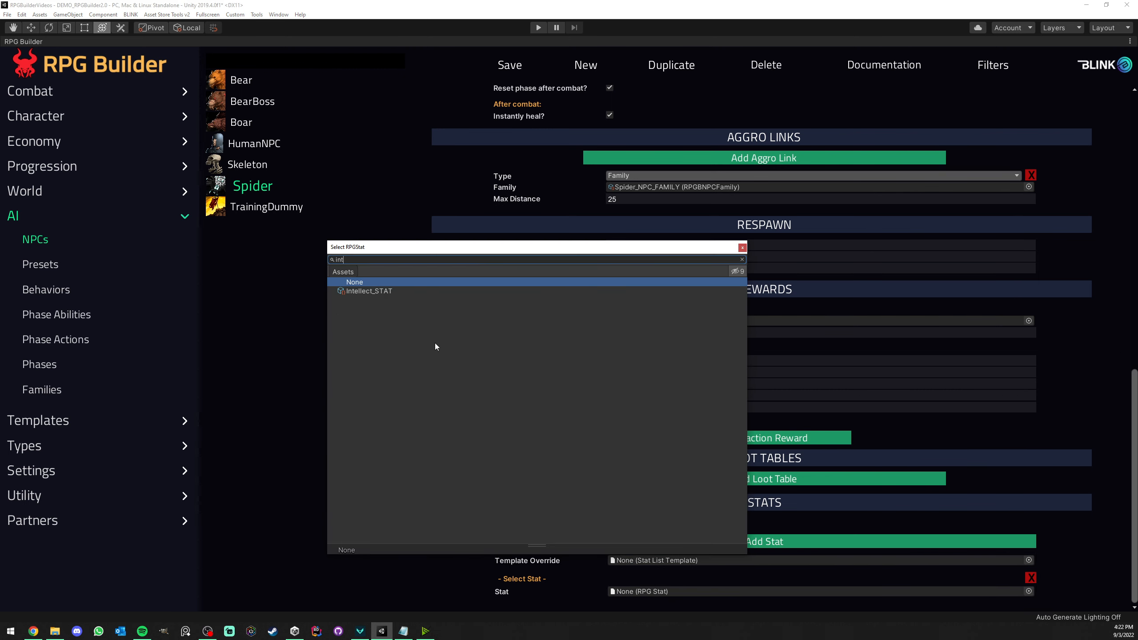
pyautogui.doubleClick(379, 291)
pyautogui.scroll(-3, 530, 393)
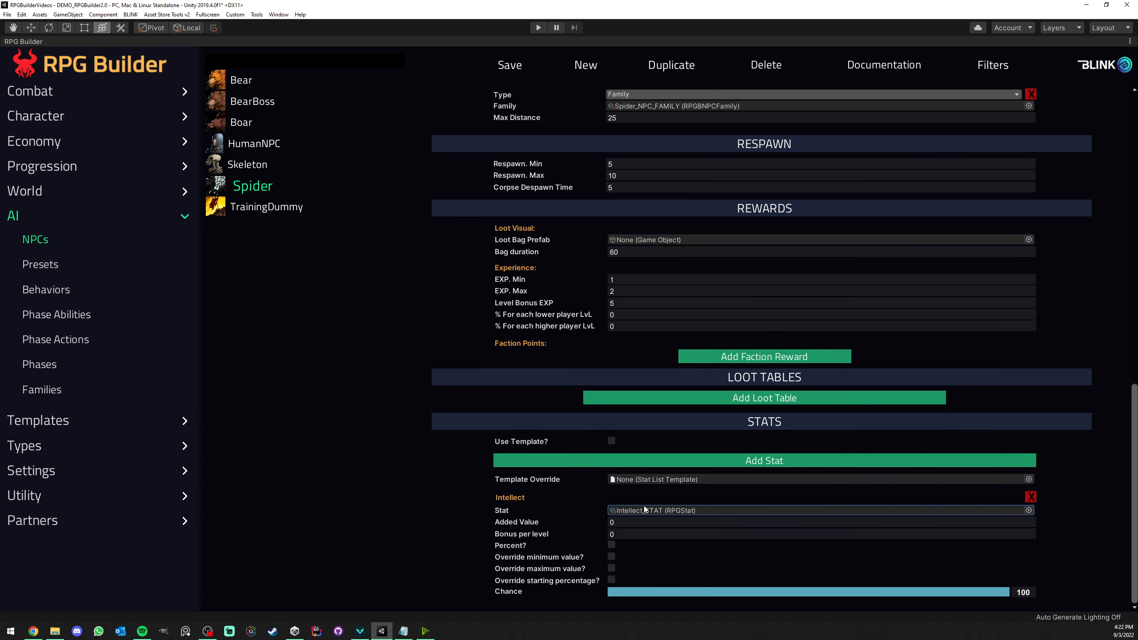
pyautogui.click(639, 521)
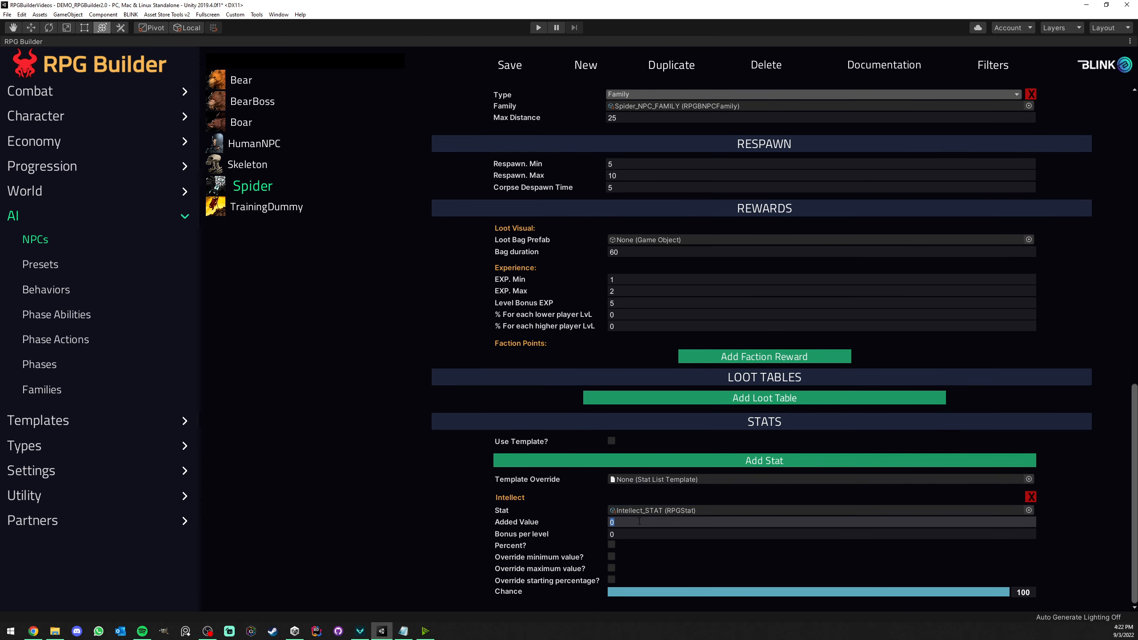
pyautogui.write('5')
pyautogui.click(629, 530)
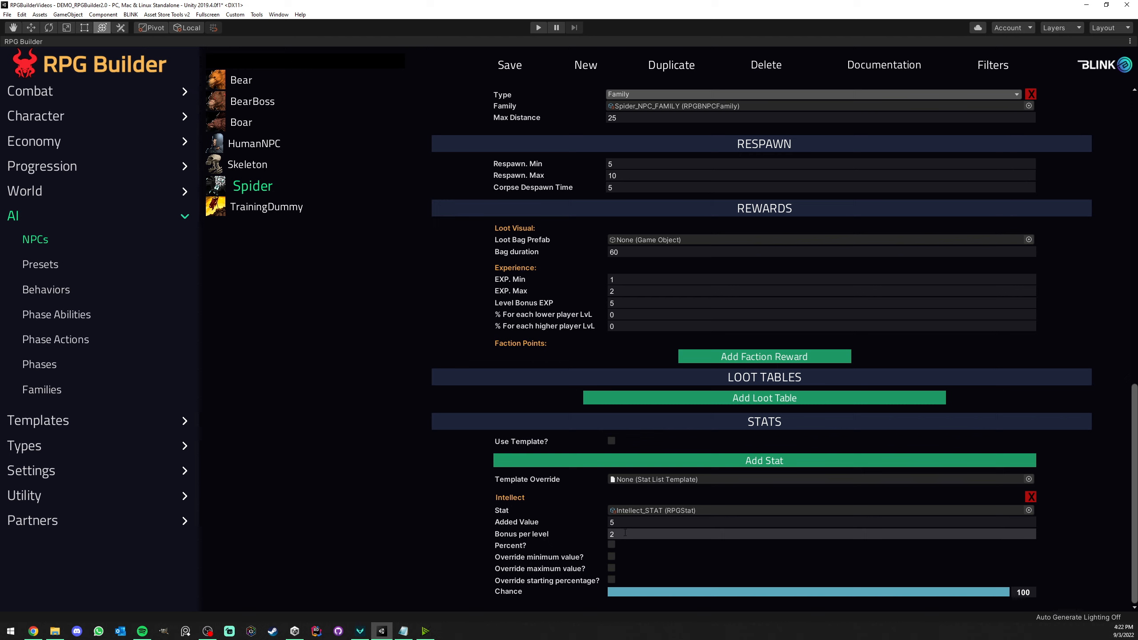
# - Check the Spider NPC's minimum and maximum level against the Intellect stat's bonus per level
pyautogui.scroll(5, 508, 361)
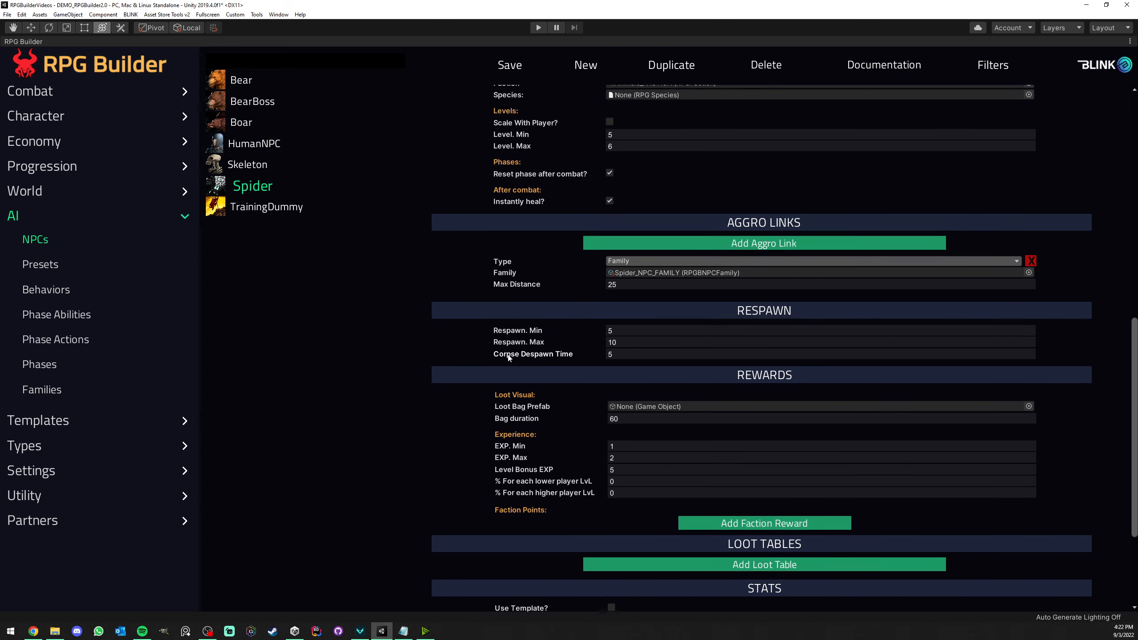
pyautogui.scroll(4, 508, 357)
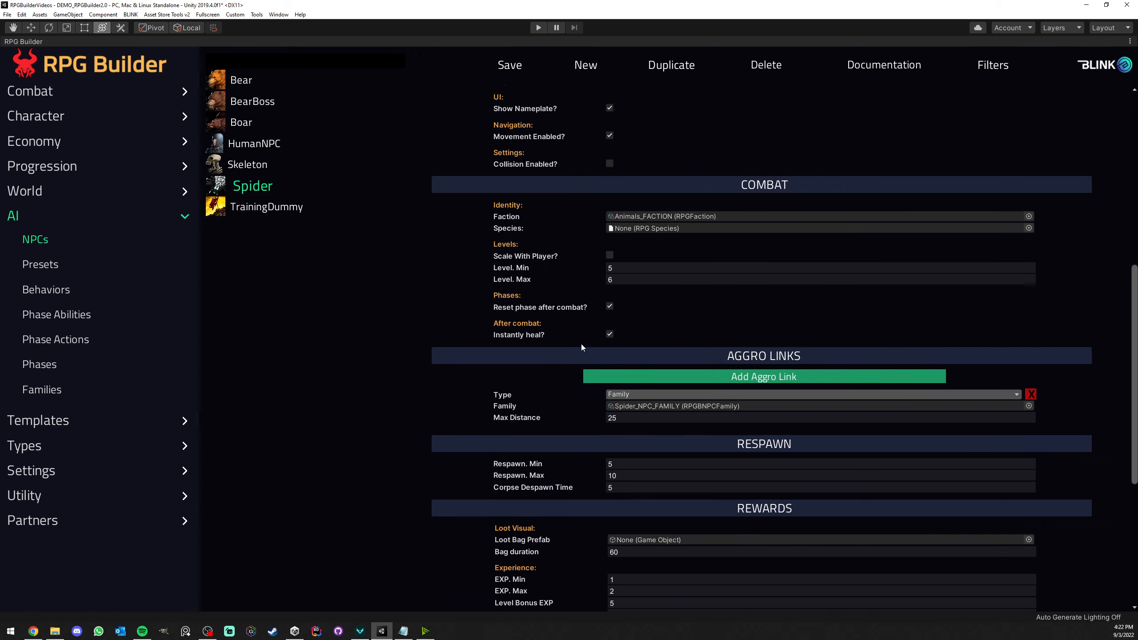
pyautogui.click(616, 268)
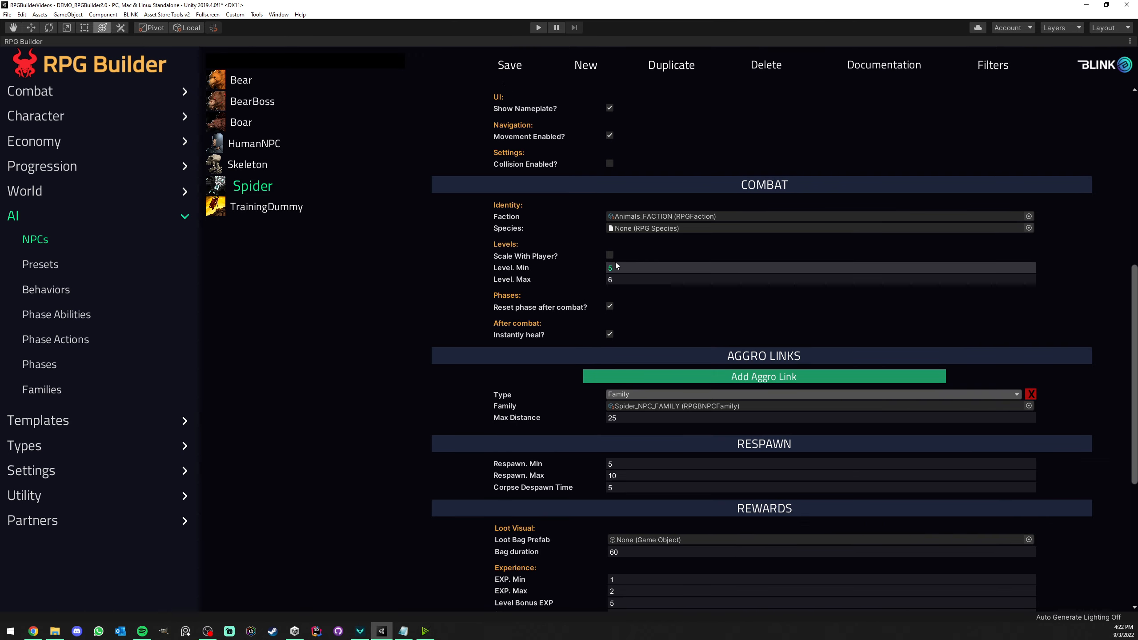
pyautogui.click(618, 269)
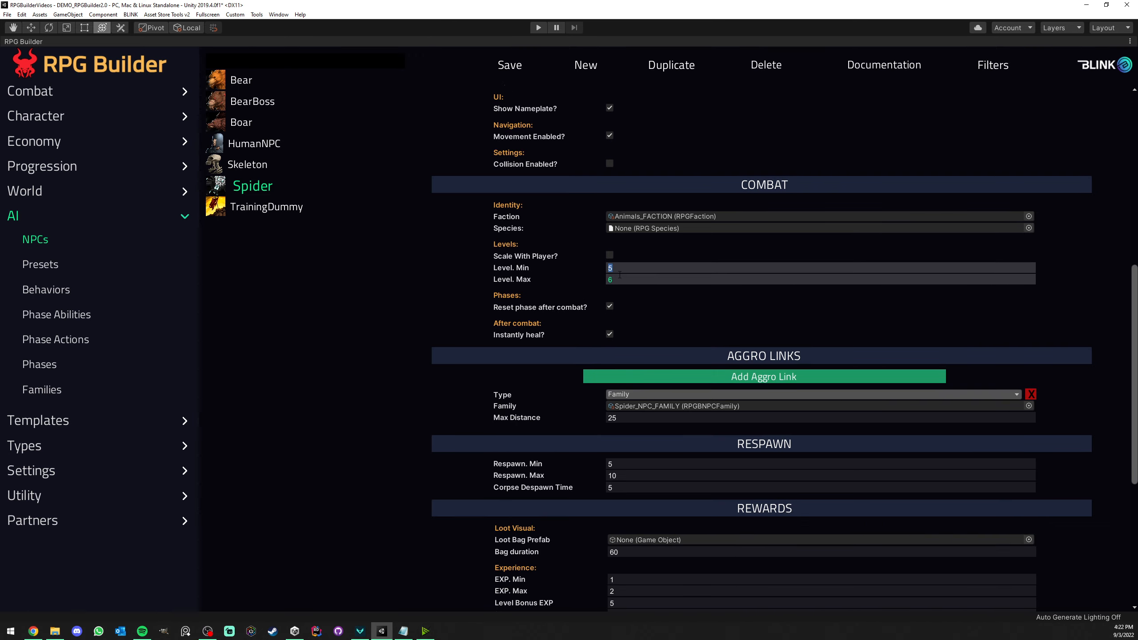
pyautogui.scroll(-9, 522, 289)
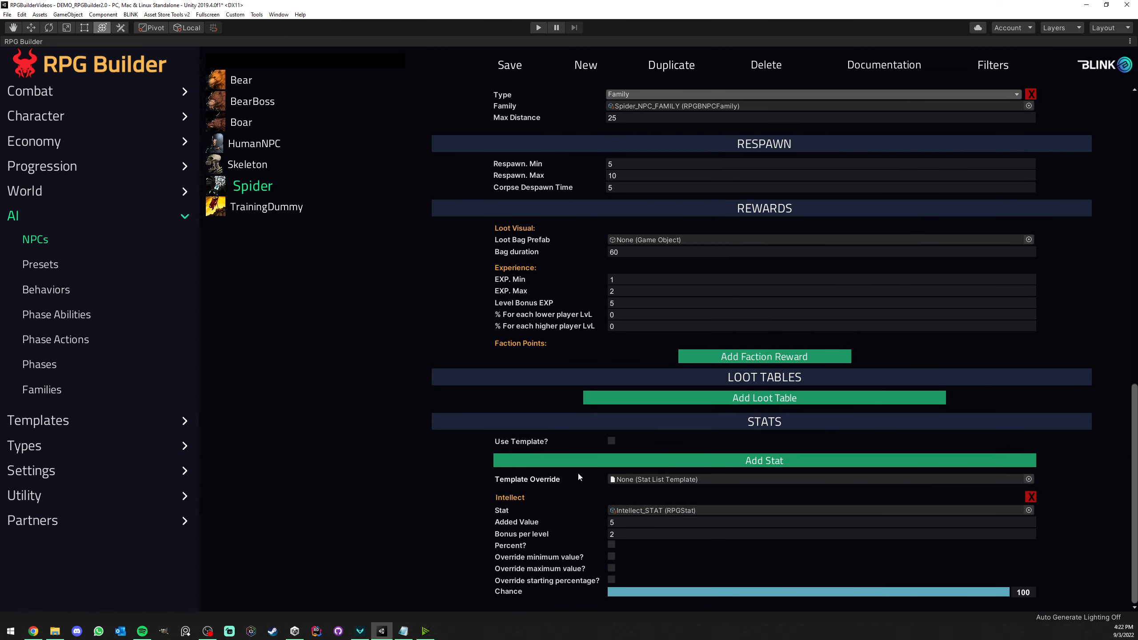
pyautogui.scroll(6, 578, 472)
pyautogui.scroll(-6, 603, 384)
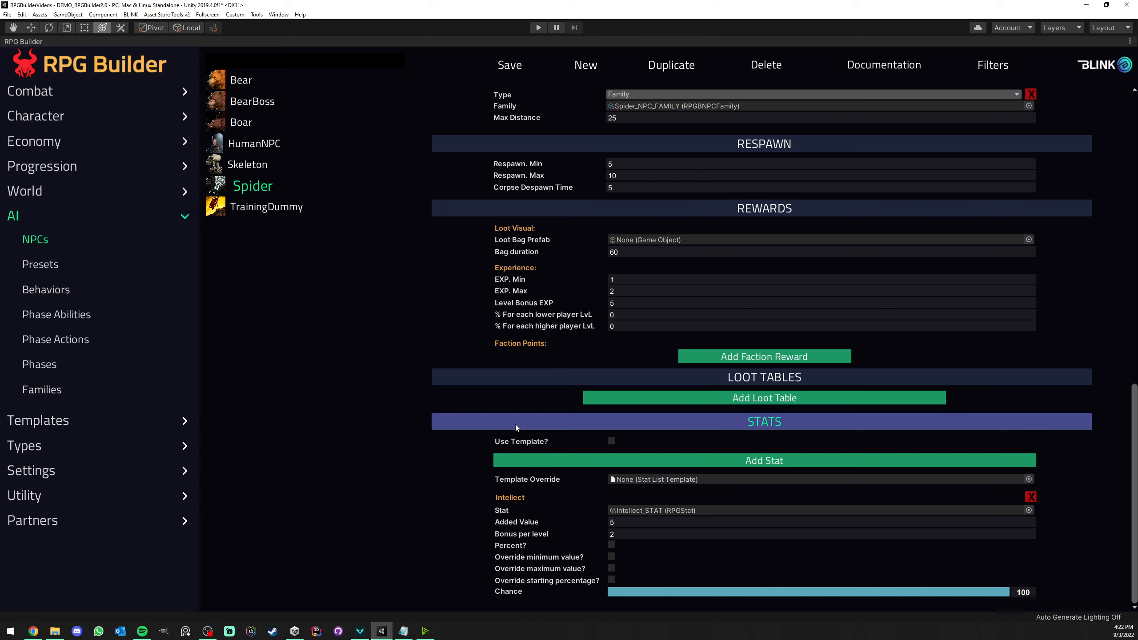
# - Try the Intellect stat's percent, minimum value override and maximum value override options and turn them off again
pyautogui.click(612, 545)
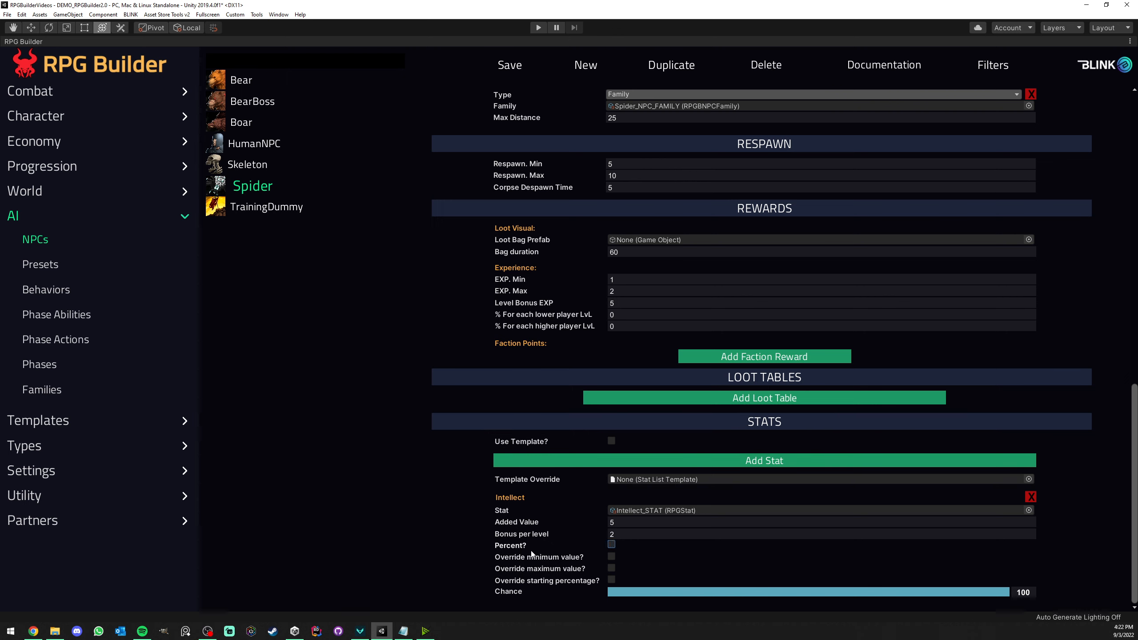
pyautogui.click(612, 556)
pyautogui.scroll(-1, 611, 557)
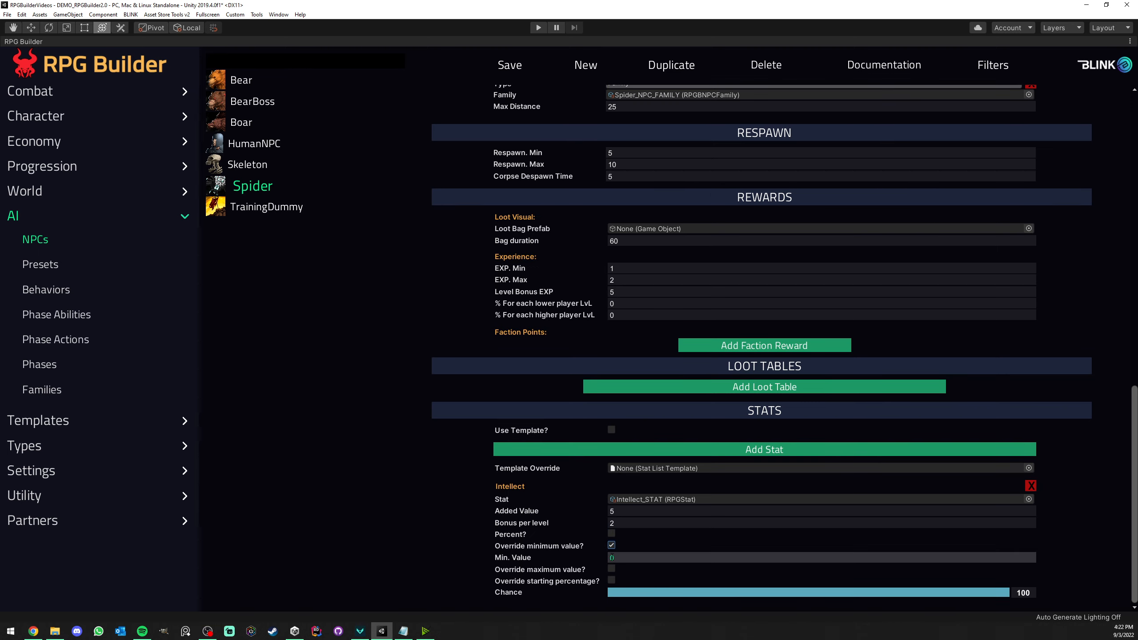
pyautogui.click(612, 569)
pyautogui.scroll(-1, 613, 551)
pyautogui.click(612, 534)
pyautogui.click(612, 556)
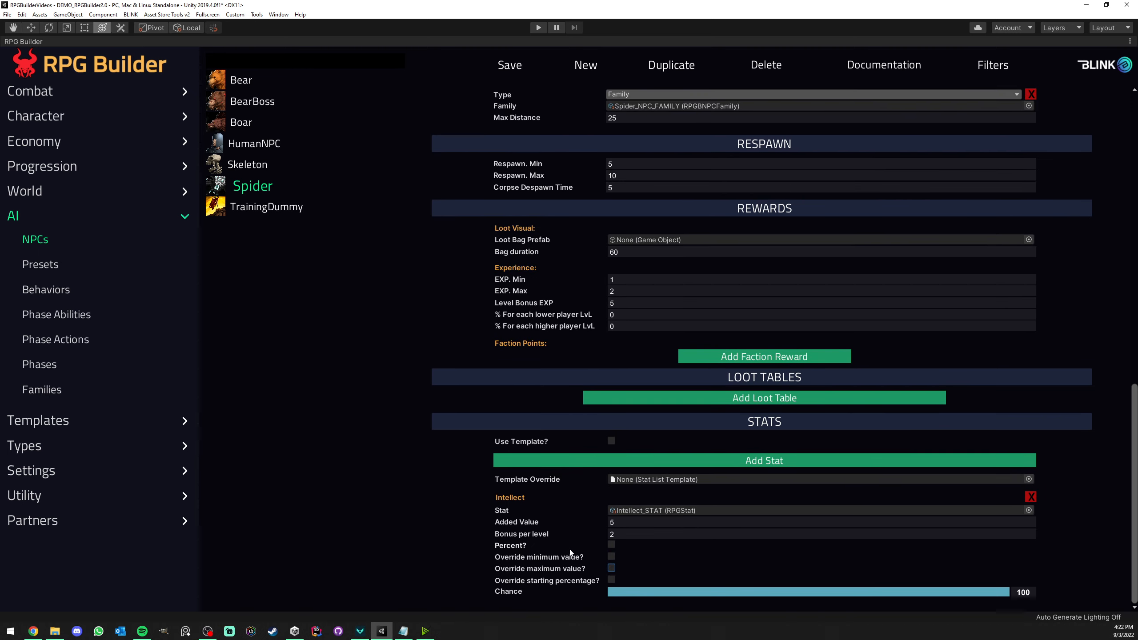
# - Try the Intellect stat's starting percentage override with its slider and disable the override again
pyautogui.click(612, 579)
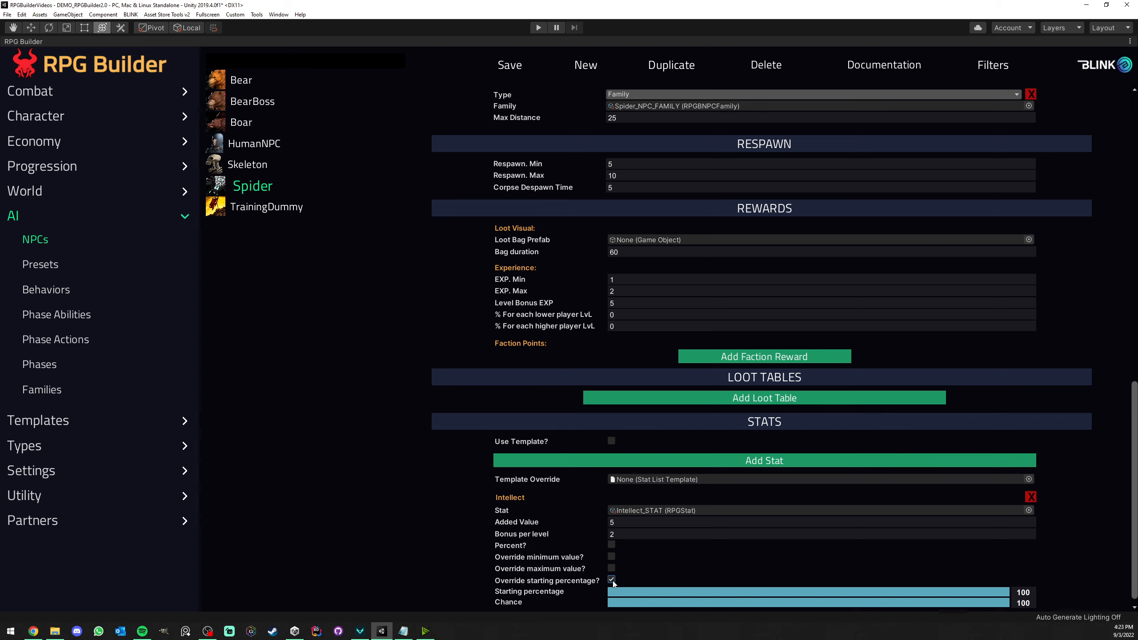
pyautogui.scroll(-1, 717, 583)
pyautogui.moveTo(810, 583); pyautogui.dragTo(1064, 583)
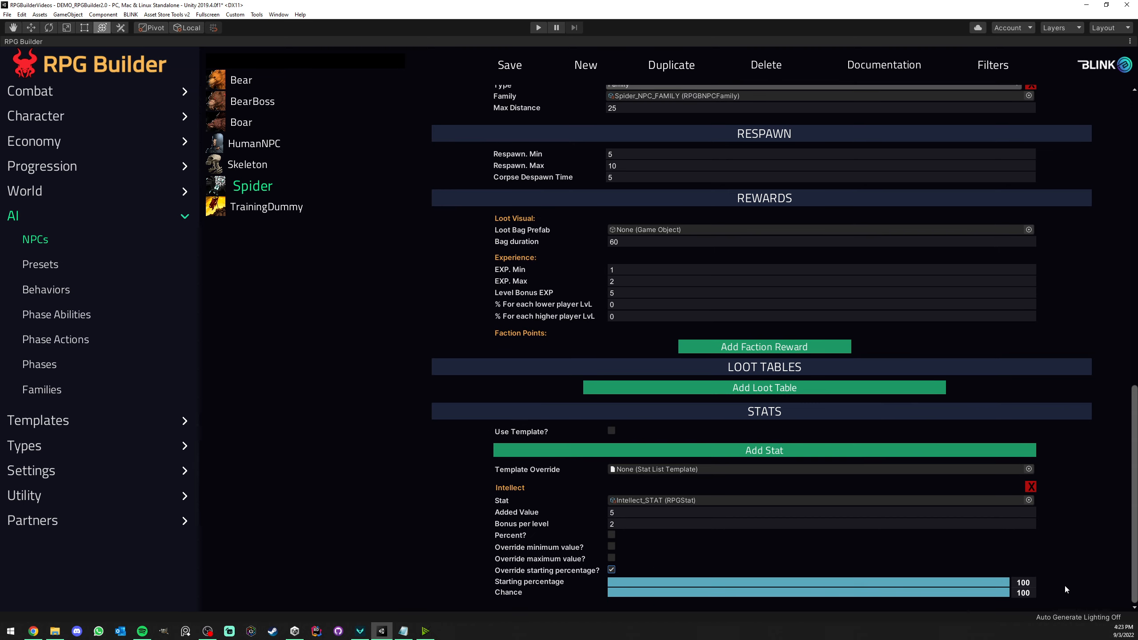
pyautogui.click(612, 570)
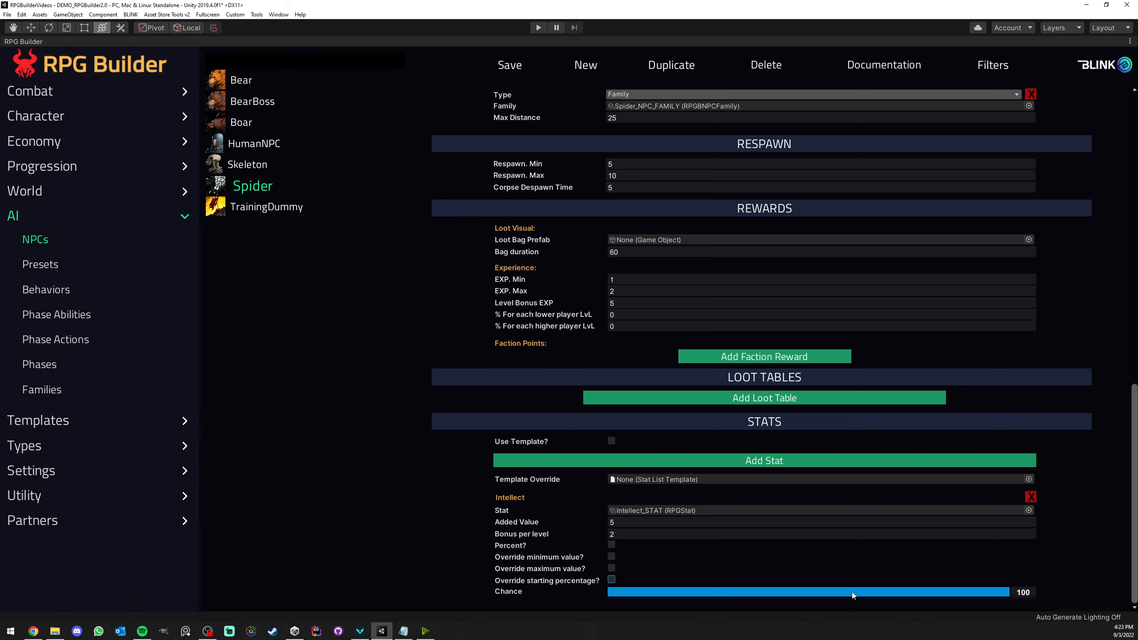
# - Add a second stat entry to the Spider NPC and assign Lifesteal_STAT to it
pyautogui.click(726, 461)
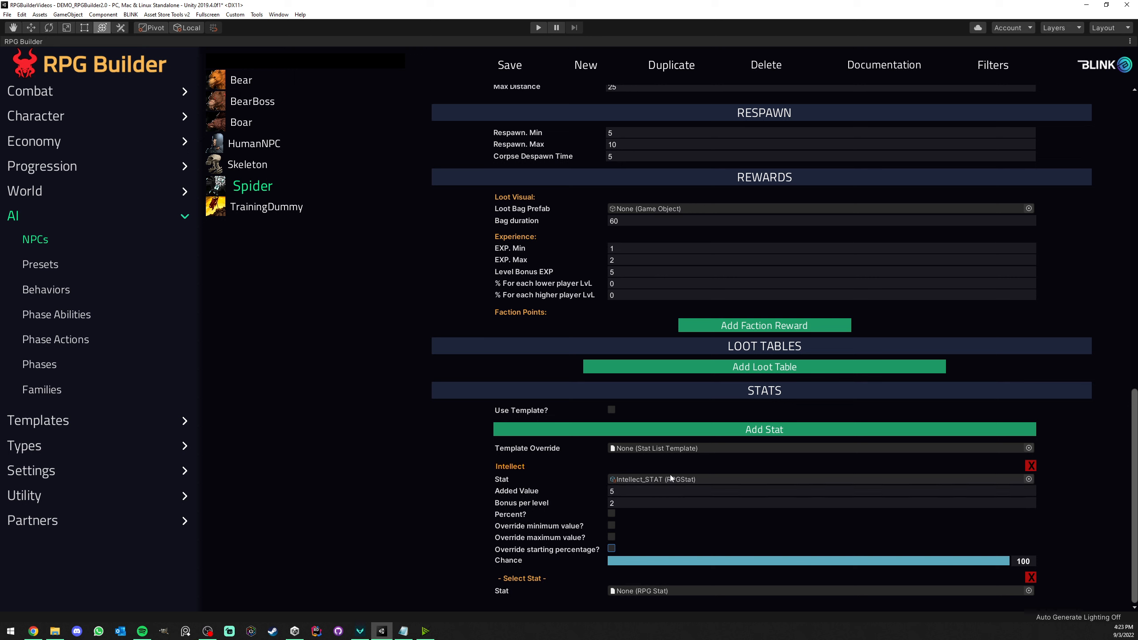
pyautogui.click(1027, 592)
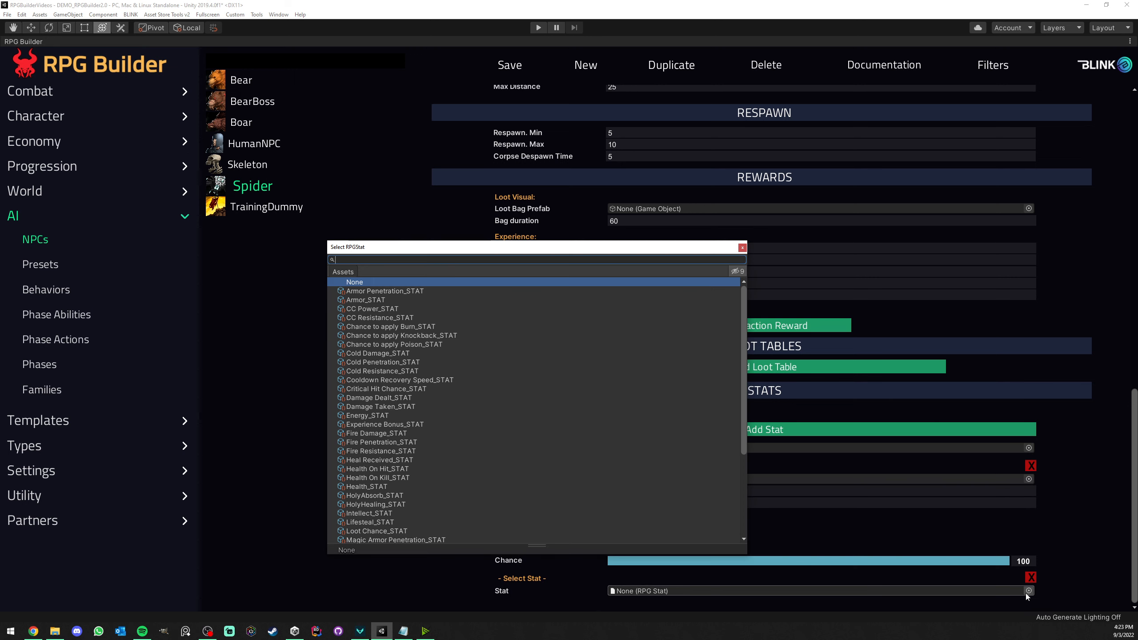
pyautogui.write('stre')
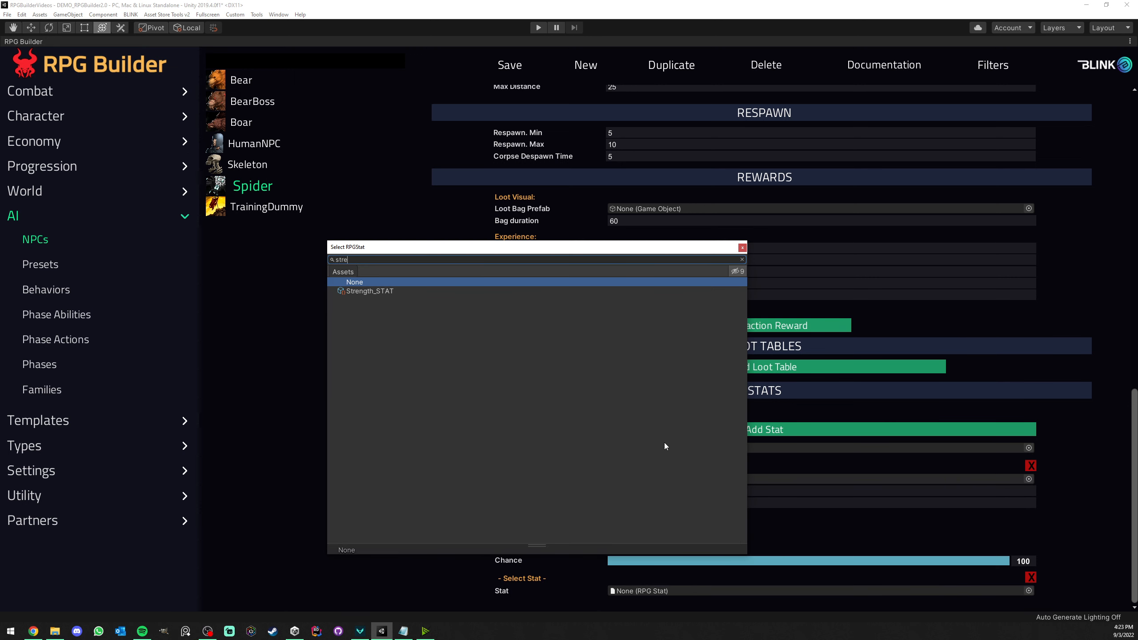
pyautogui.press('BackSpace')
pyautogui.press('BackSpace')
pyautogui.press('BackSpace')
pyautogui.press('BackSpace')
pyautogui.write('l')
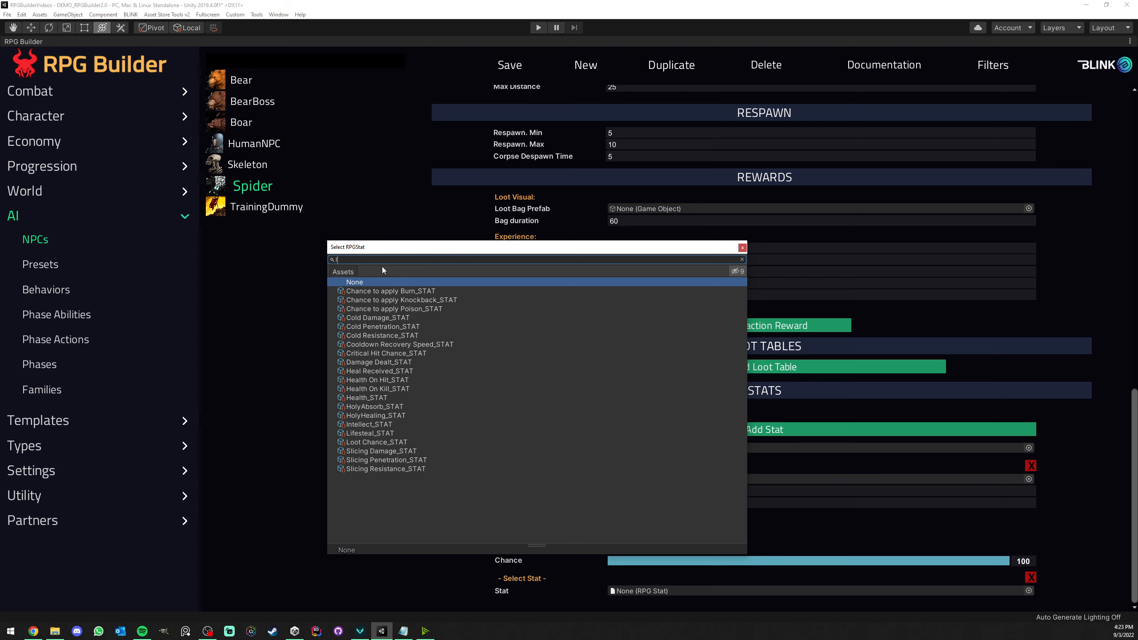
pyautogui.write('if')
pyautogui.doubleClick(382, 289)
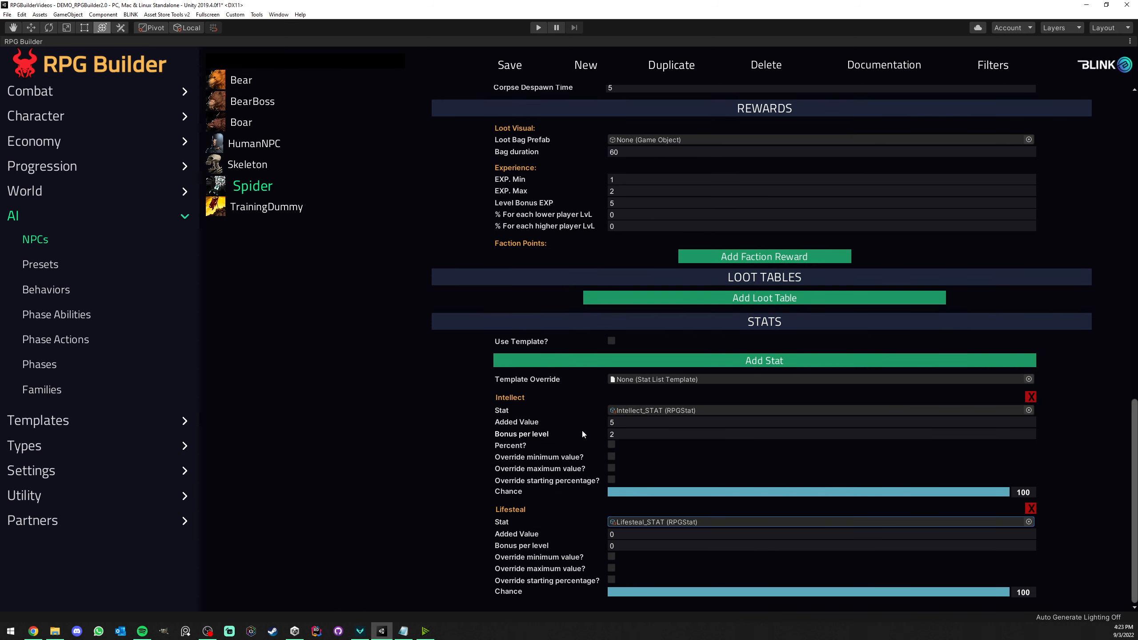
# - Set the Lifesteal stat's Added Value to 15, and try a Chance of 22.2 before restoring it to 100
pyautogui.click(639, 534)
pyautogui.write('15')
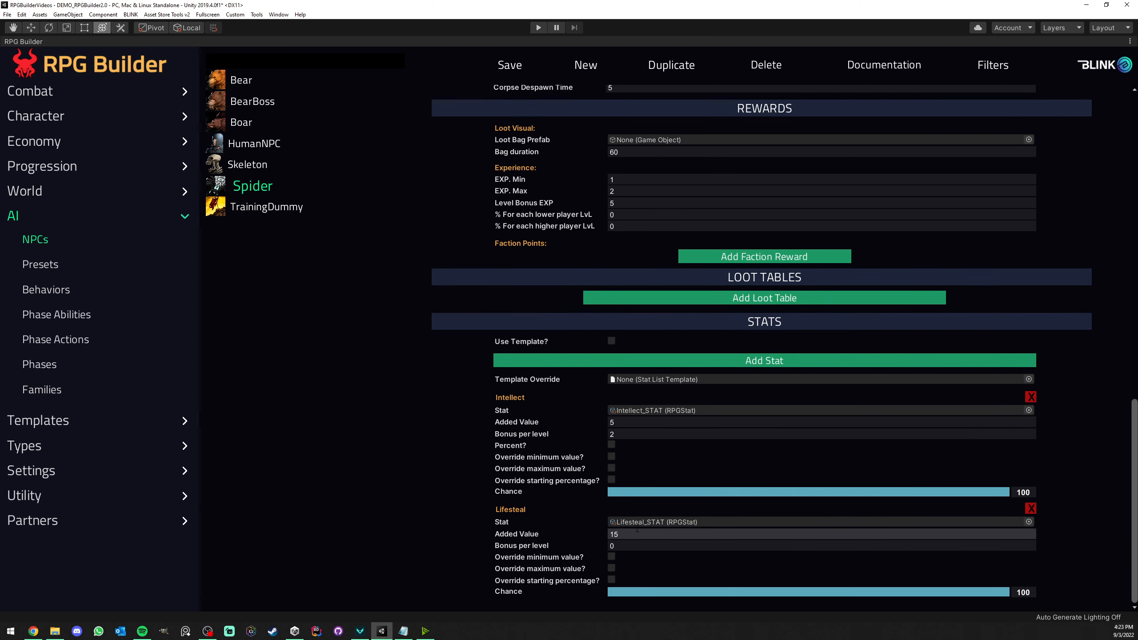
pyautogui.moveTo(968, 587); pyautogui.dragTo(696, 593)
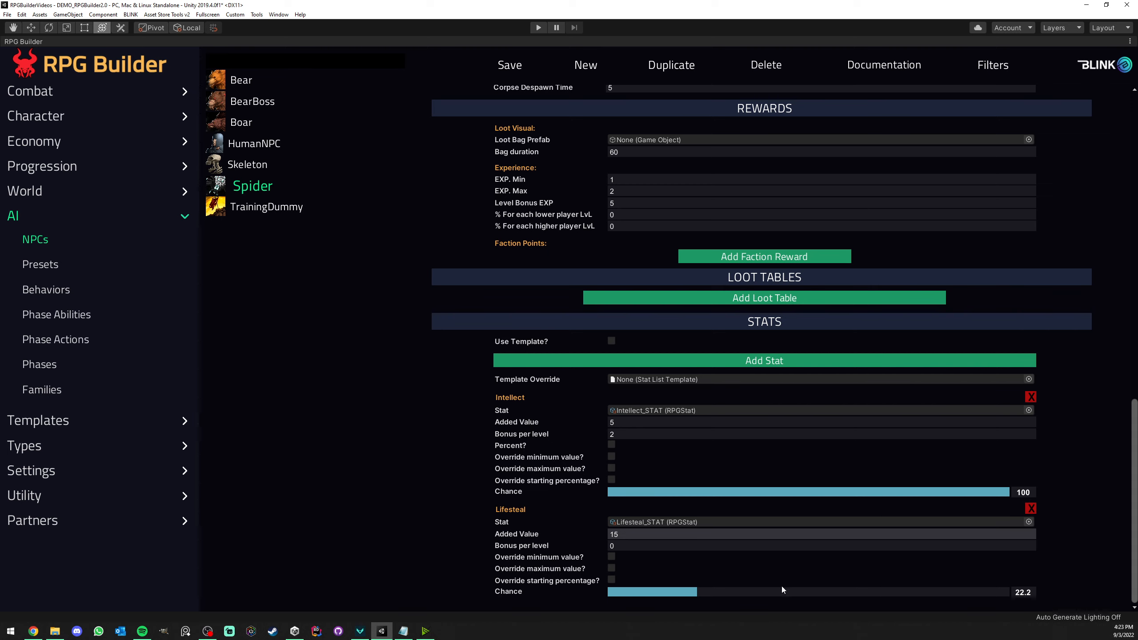
pyautogui.moveTo(782, 590); pyautogui.dragTo(1026, 592)
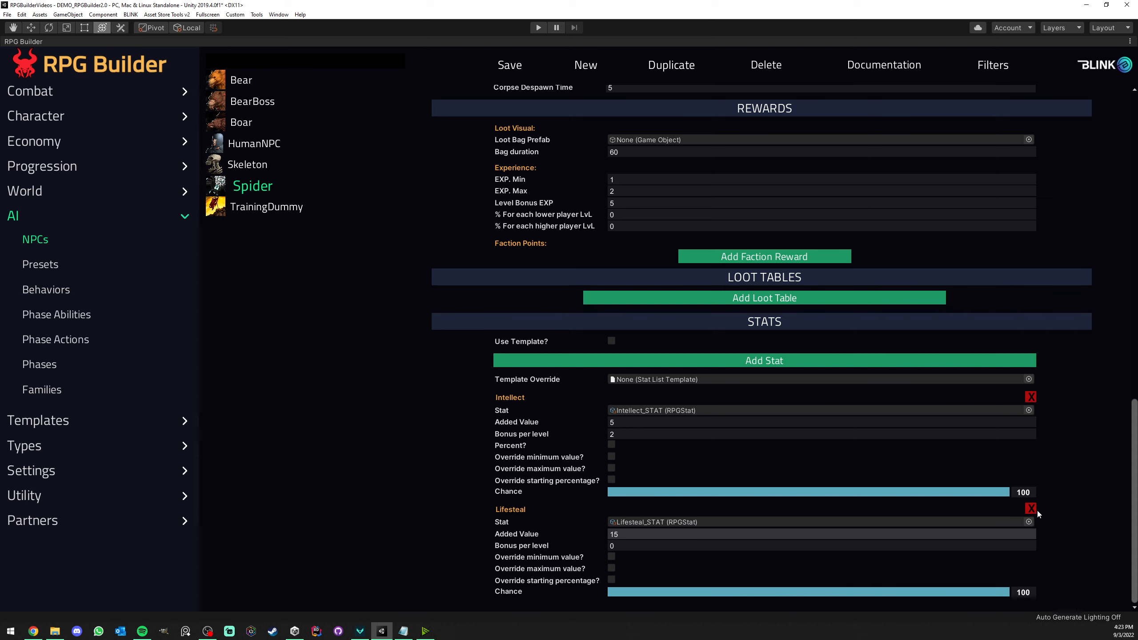
# - Review the Spider NPC's complete settings, from base info through to the stats
pyautogui.scroll(3, 801, 498)
pyautogui.scroll(10, 690, 448)
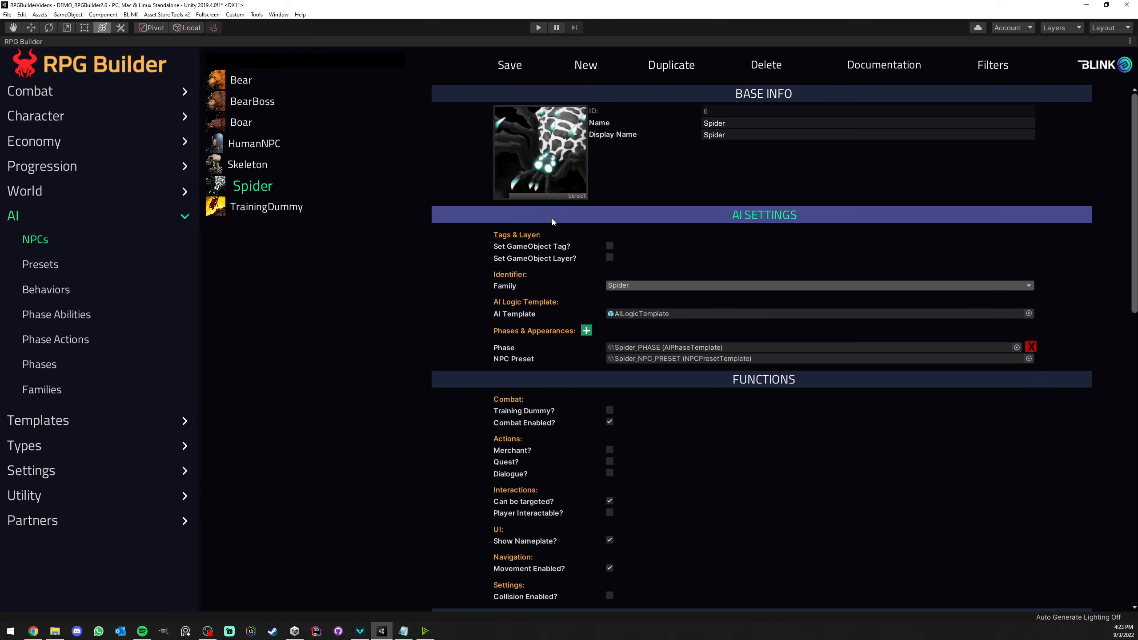
pyautogui.scroll(-10, 560, 211)
pyautogui.scroll(-5, 568, 218)
pyautogui.scroll(18, 571, 220)
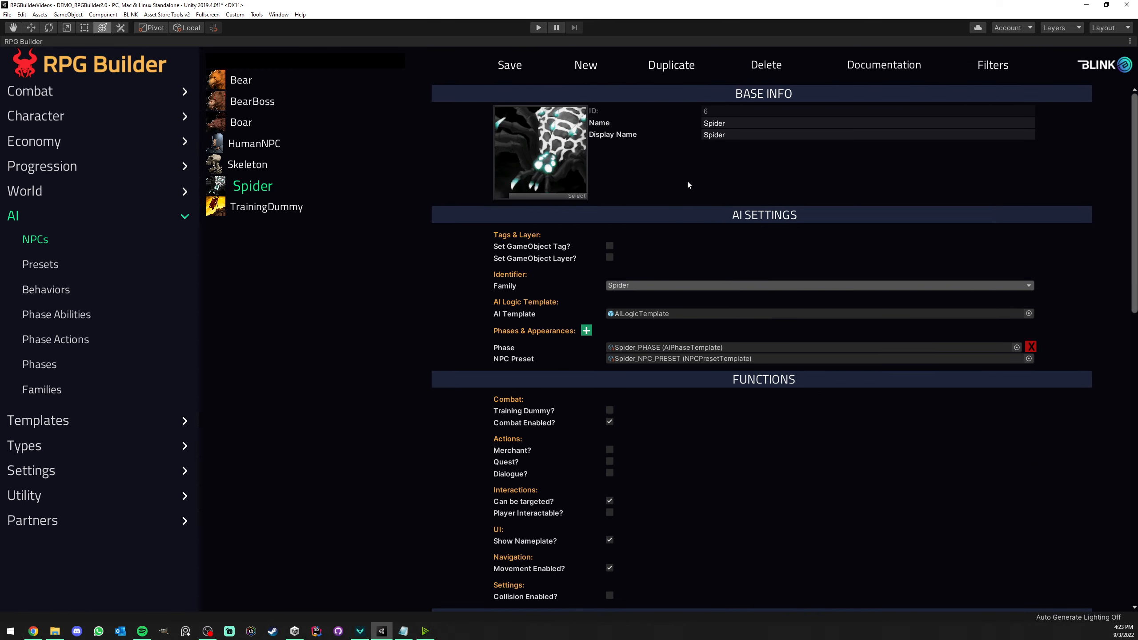
# - Review the Spider NPC preset and the SpiderAttack combat ability
pyautogui.click(47, 265)
pyautogui.click(251, 185)
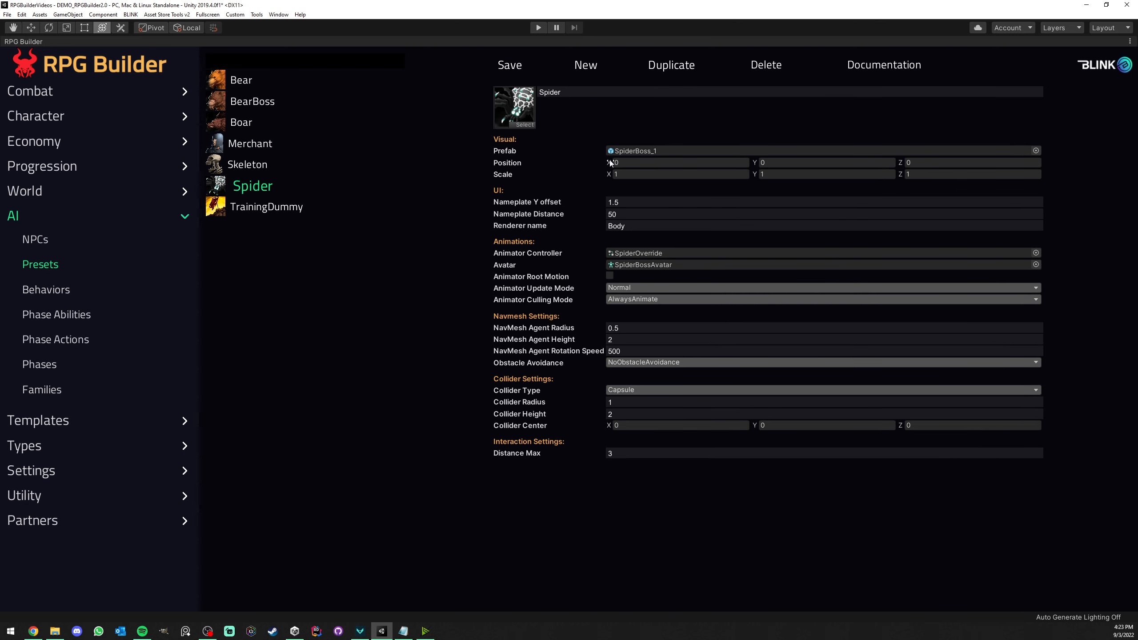
pyautogui.click(33, 94)
pyautogui.click(45, 140)
pyautogui.click(103, 114)
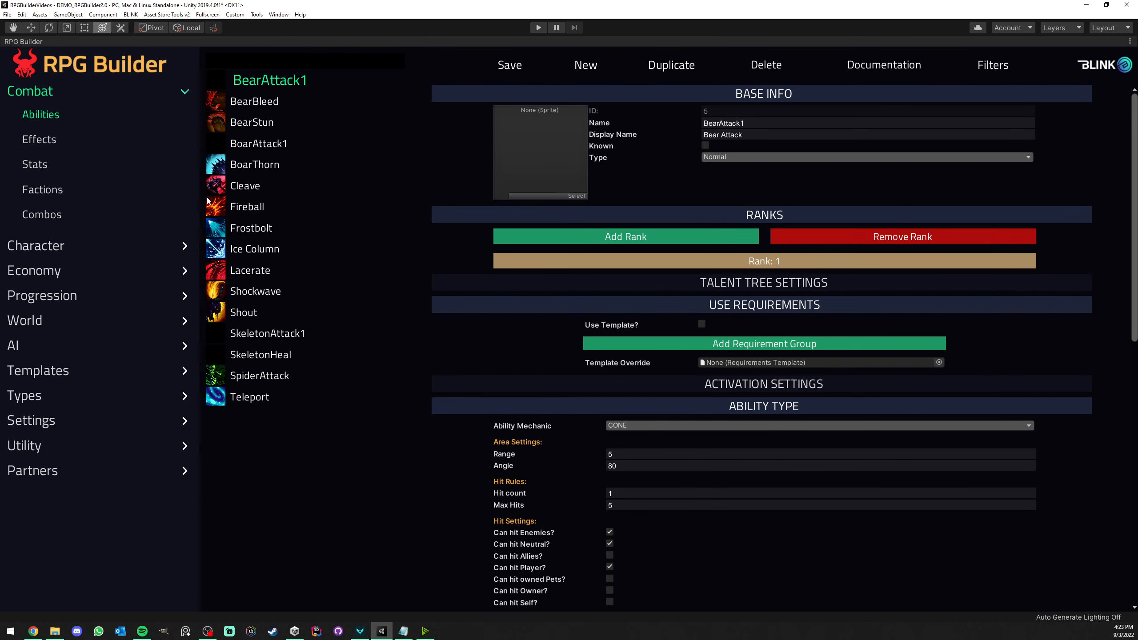
pyautogui.click(255, 376)
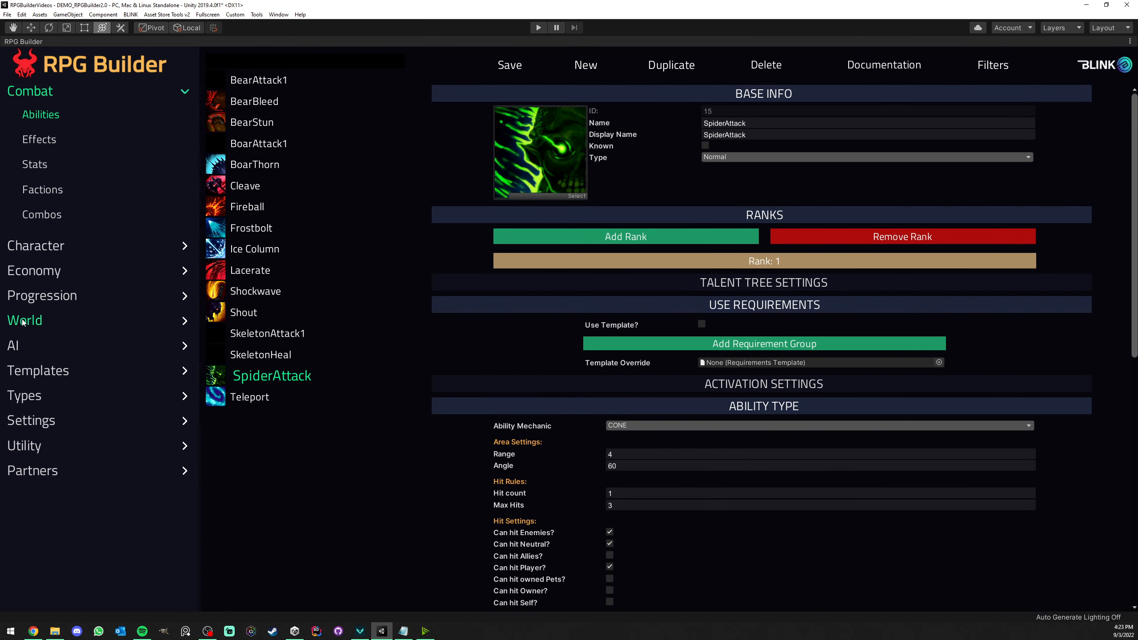
# - Review the Spider entries in the AI phase abilities, phases and behaviors, including the behavior's assigned ability template
pyautogui.click(13, 346)
pyautogui.click(55, 315)
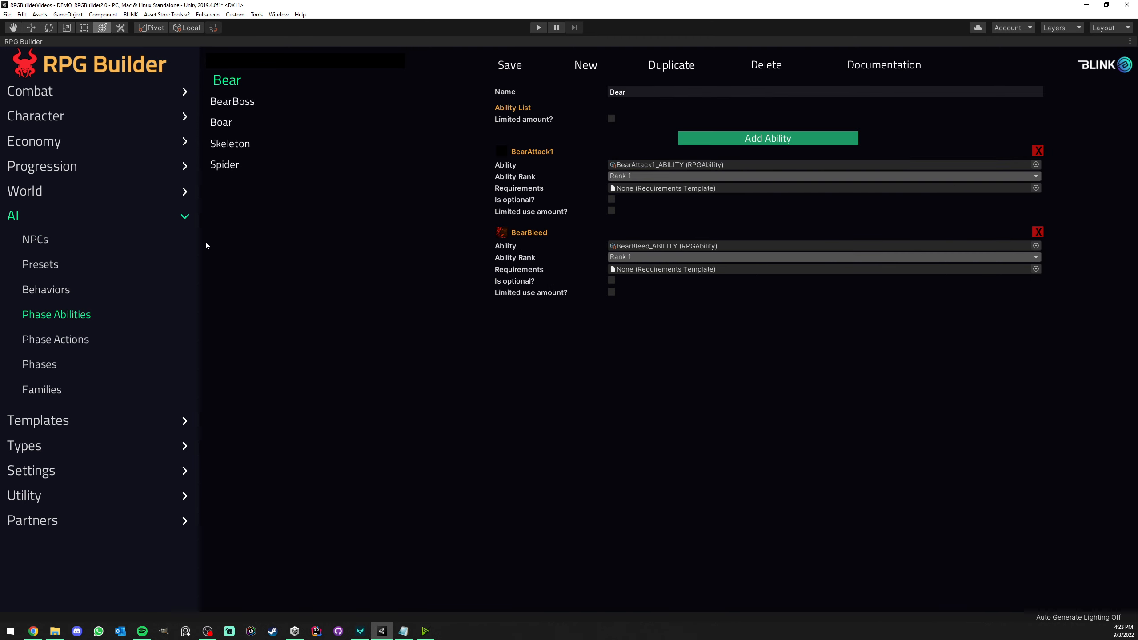
pyautogui.click(223, 165)
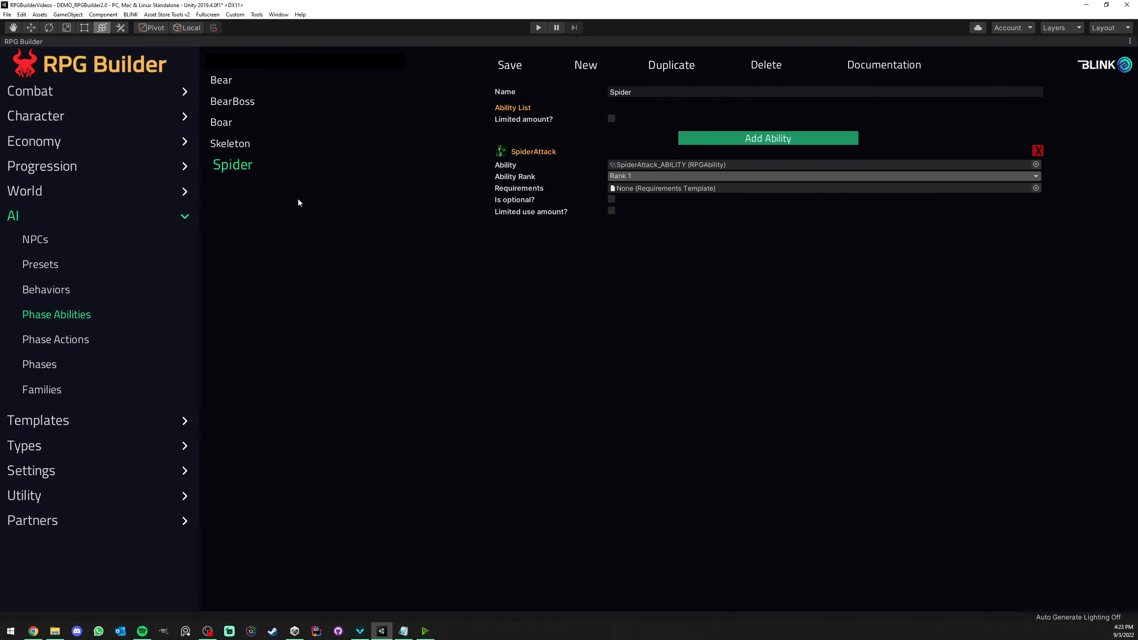
pyautogui.click(42, 364)
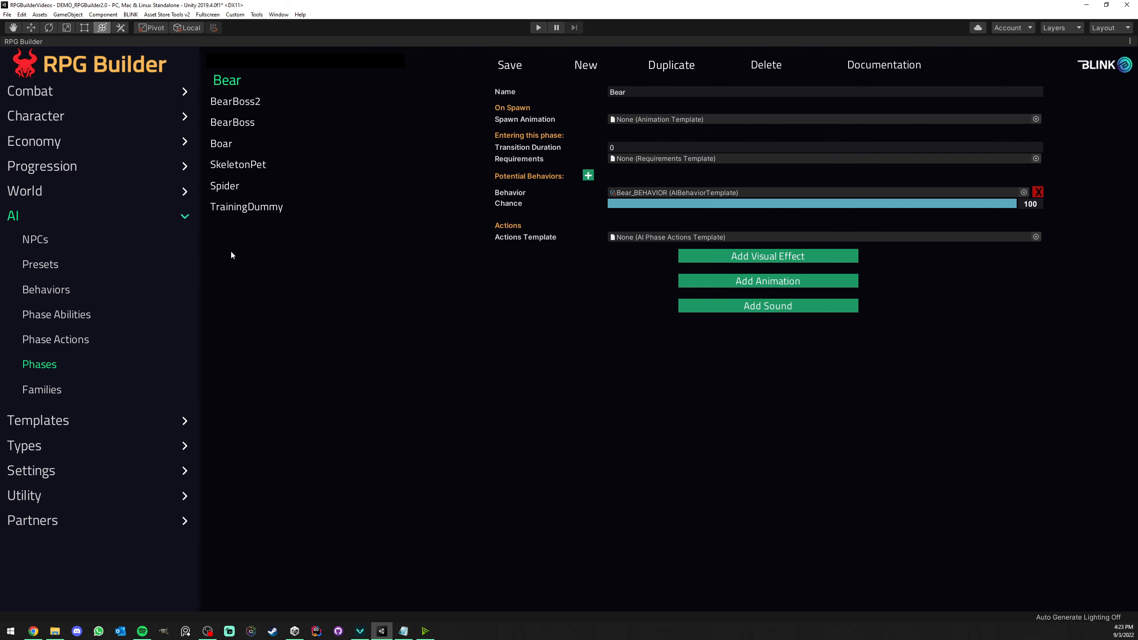
pyautogui.click(231, 186)
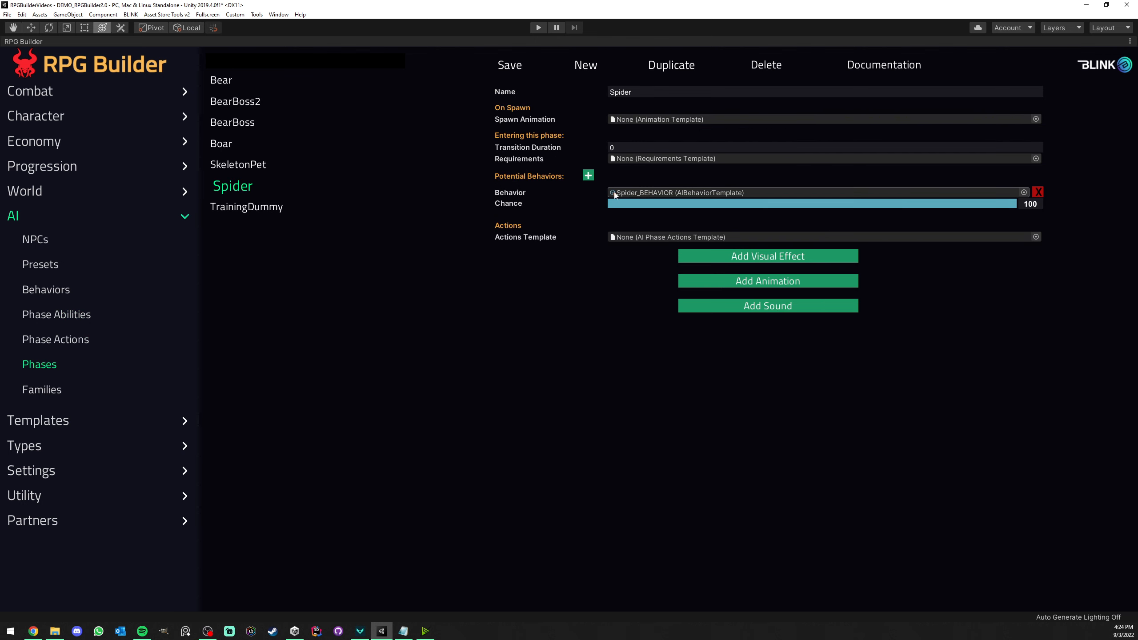
pyautogui.click(46, 289)
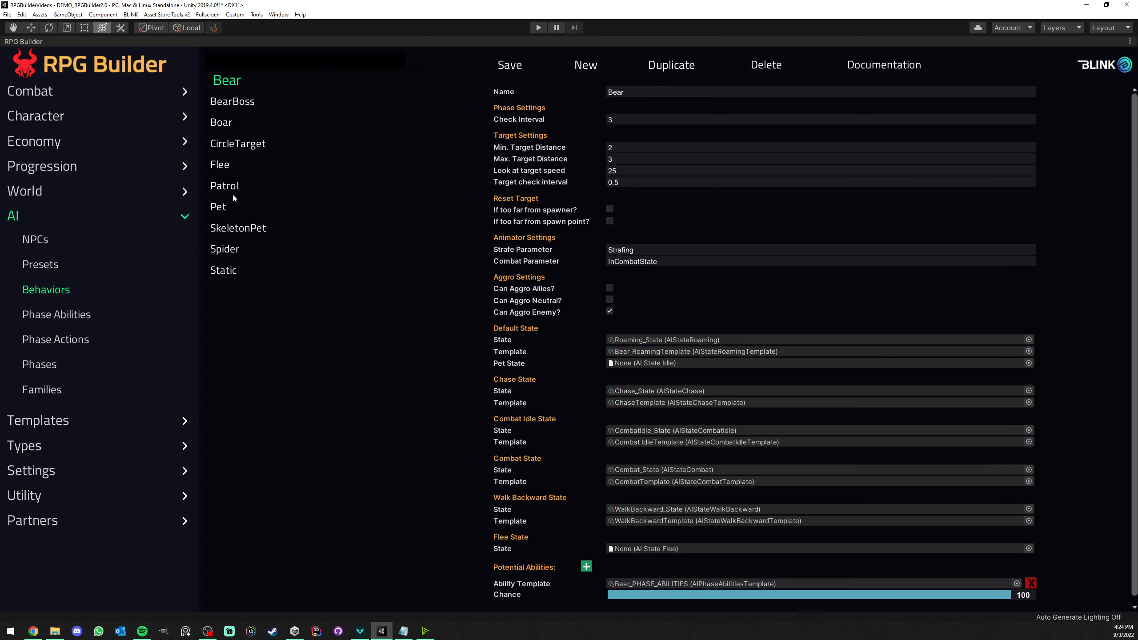
pyautogui.click(237, 247)
pyautogui.scroll(-1, 582, 278)
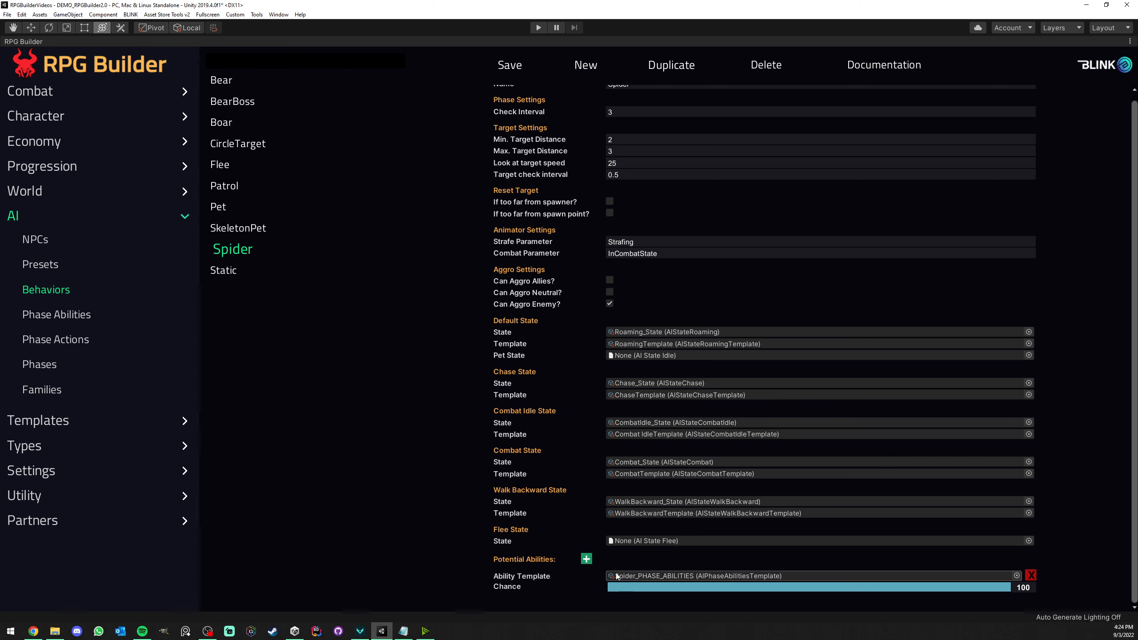
# - Reopen the Spider NPC, check its display name, AI, function, combat and aggro settings, and save it
pyautogui.click(36, 239)
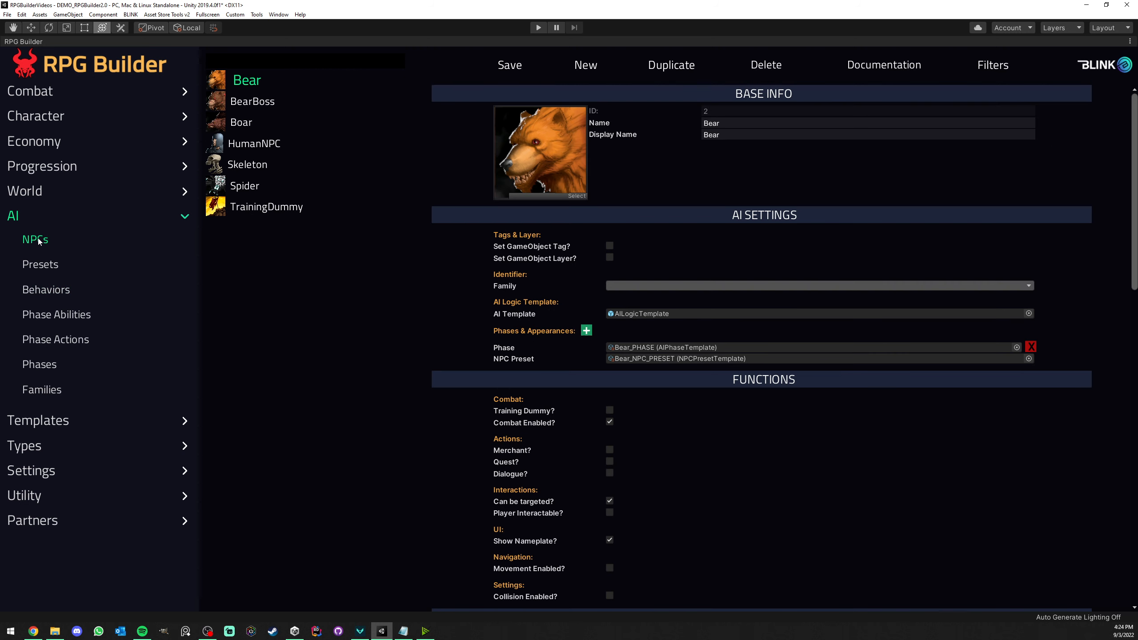
pyautogui.click(244, 188)
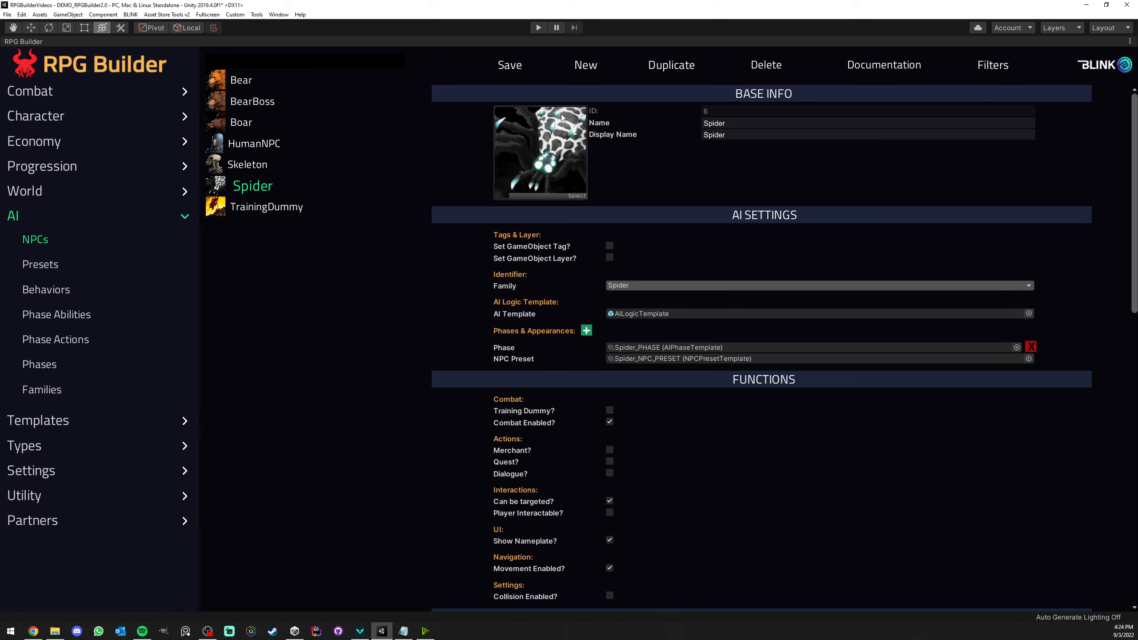
pyautogui.click(708, 135)
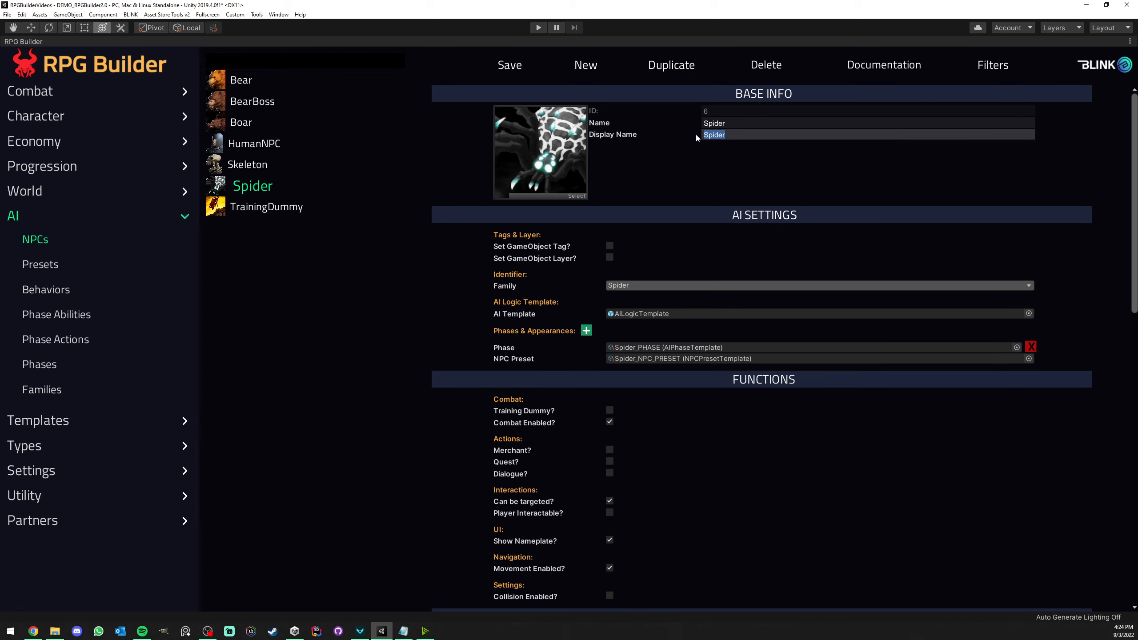
pyautogui.click(734, 135)
pyautogui.scroll(-4, 658, 250)
pyautogui.scroll(2, 655, 244)
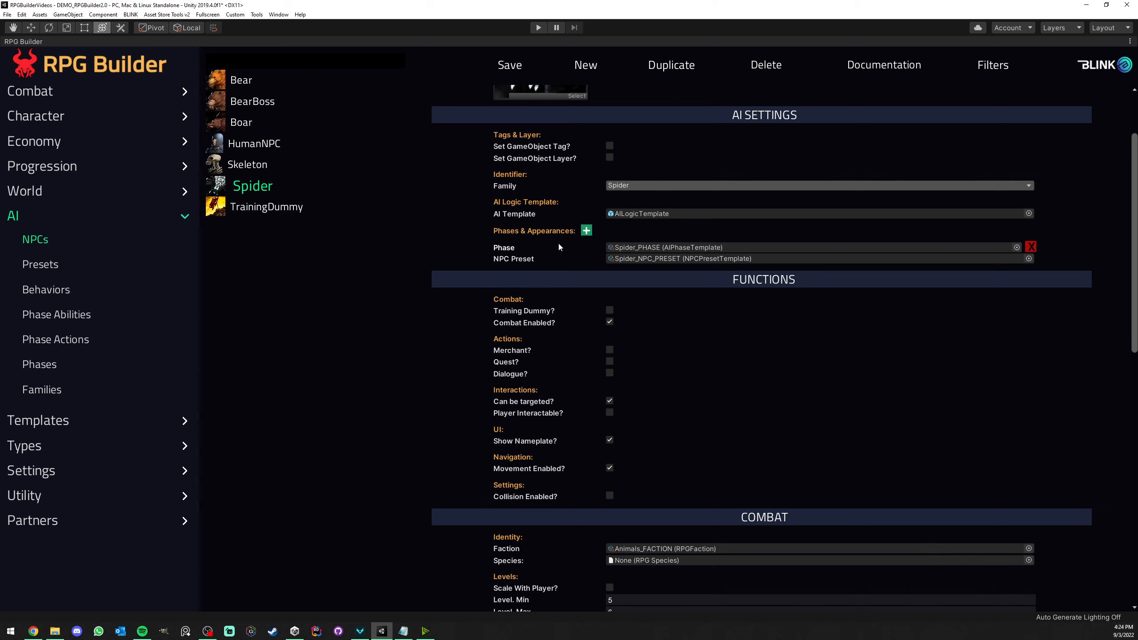
pyautogui.scroll(-3, 669, 265)
pyautogui.scroll(-15, 669, 268)
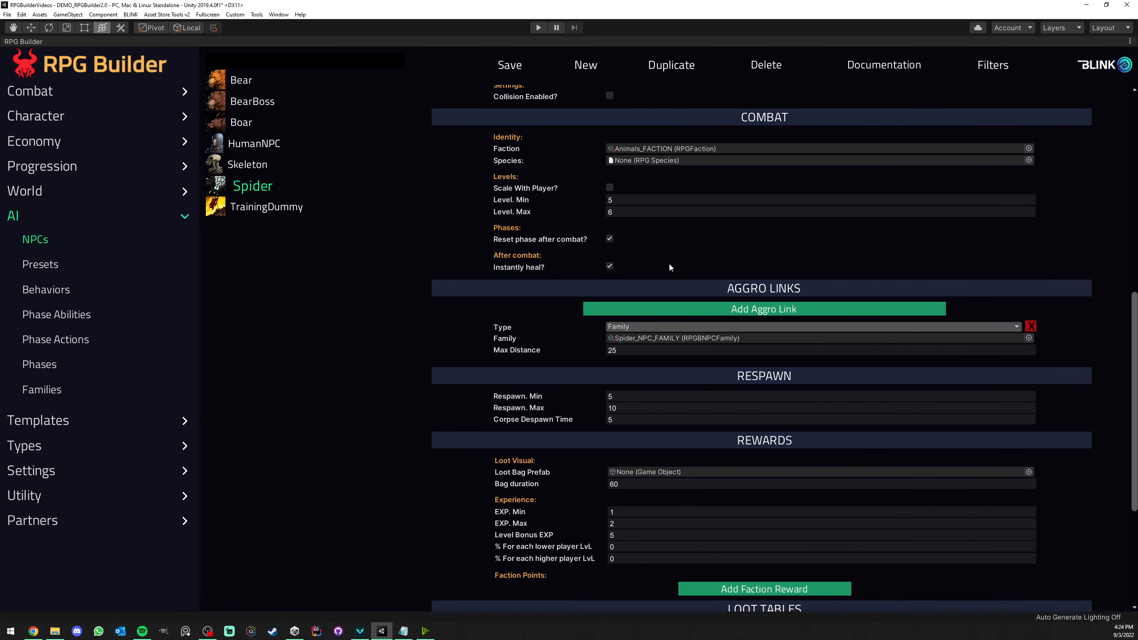
pyautogui.scroll(12, 545, 126)
pyautogui.scroll(4, 544, 120)
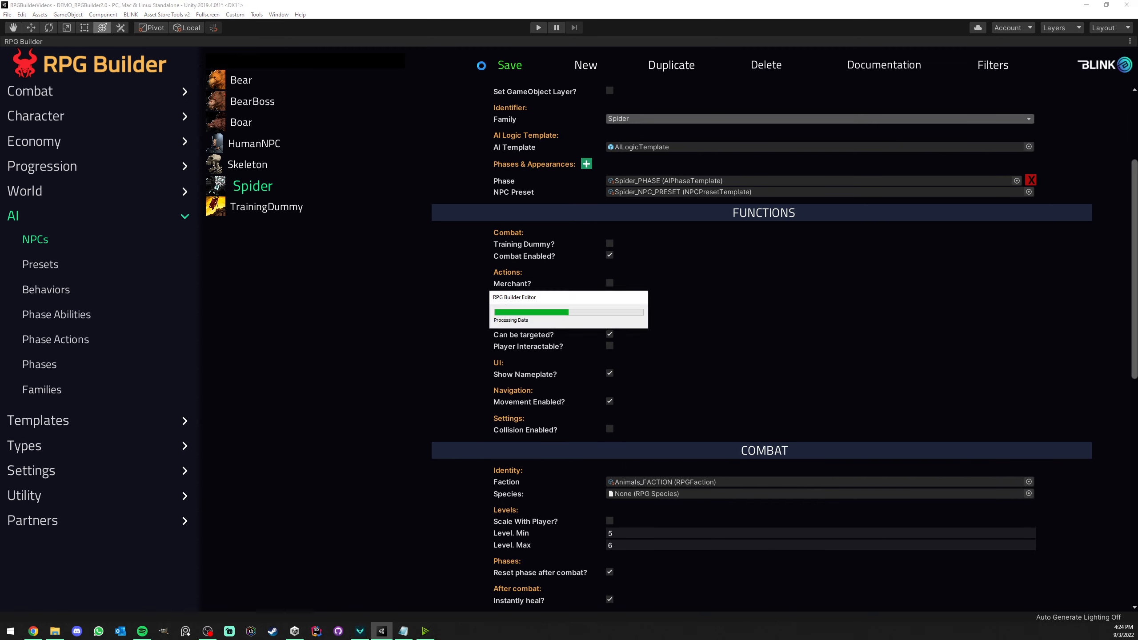
# - Restore the maximized RPG Builder window to the normal Unity layout and show the Game view
pyautogui.rightClick(68, 42)
pyautogui.click(77, 47)
pyautogui.click(70, 41)
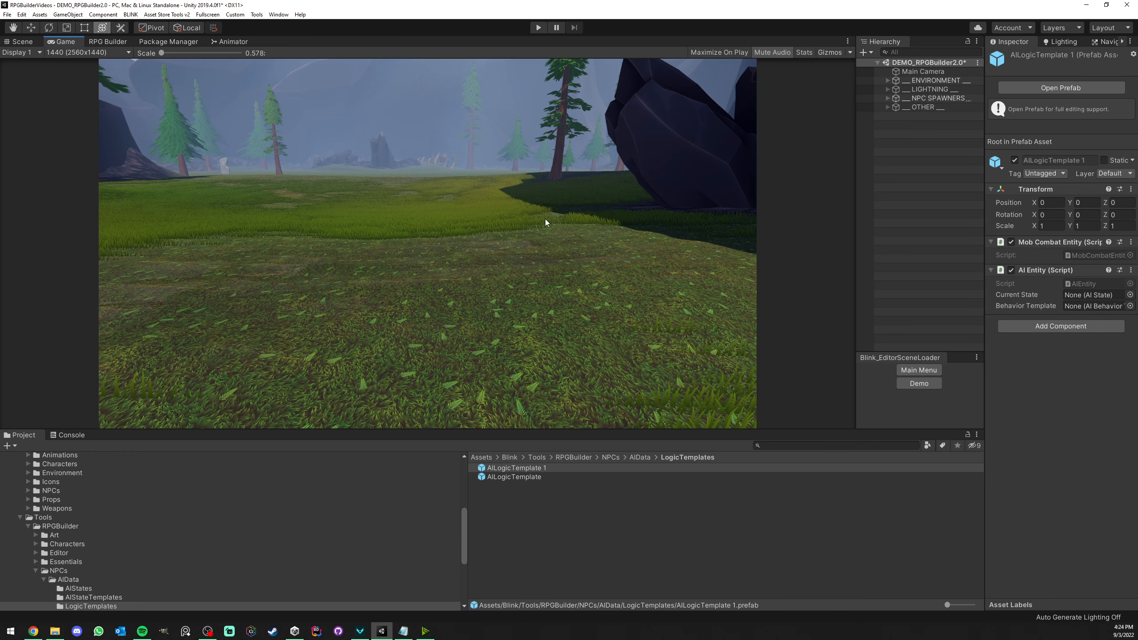